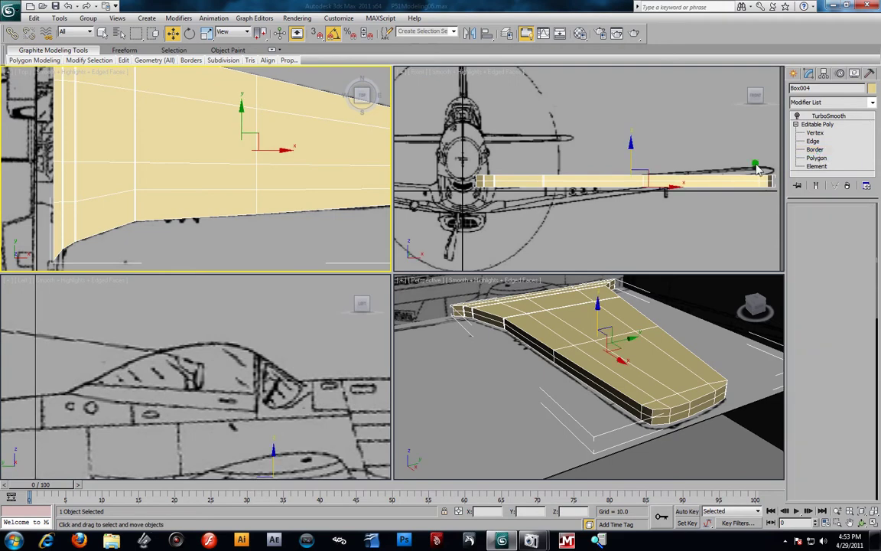
Make the selected wing see-through and frame it in a full-size top view against the blueprint.
left_click(226, 172)
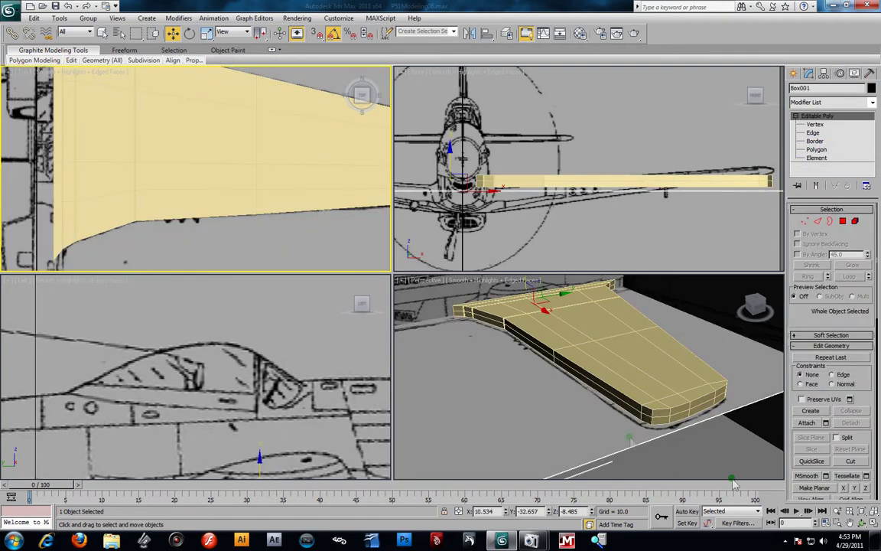
left_click(671, 410)
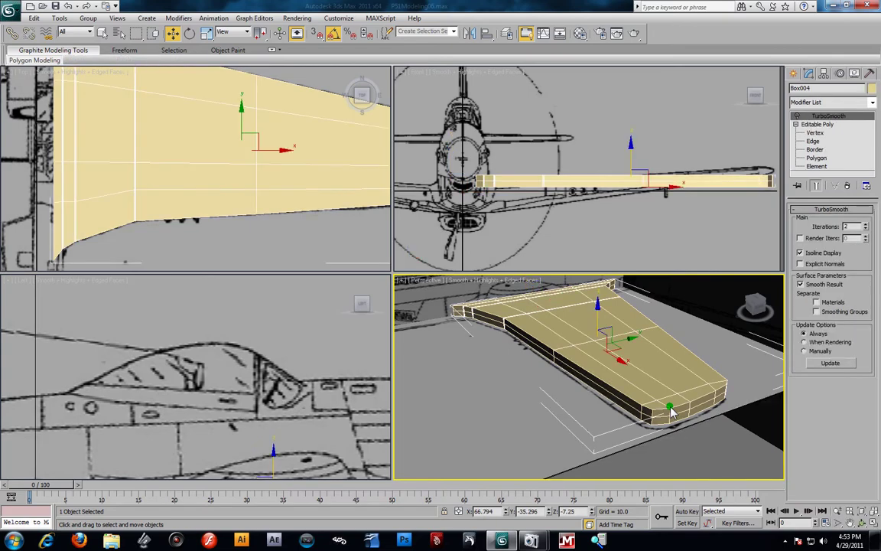
key("alt+x")
key("alt+w")
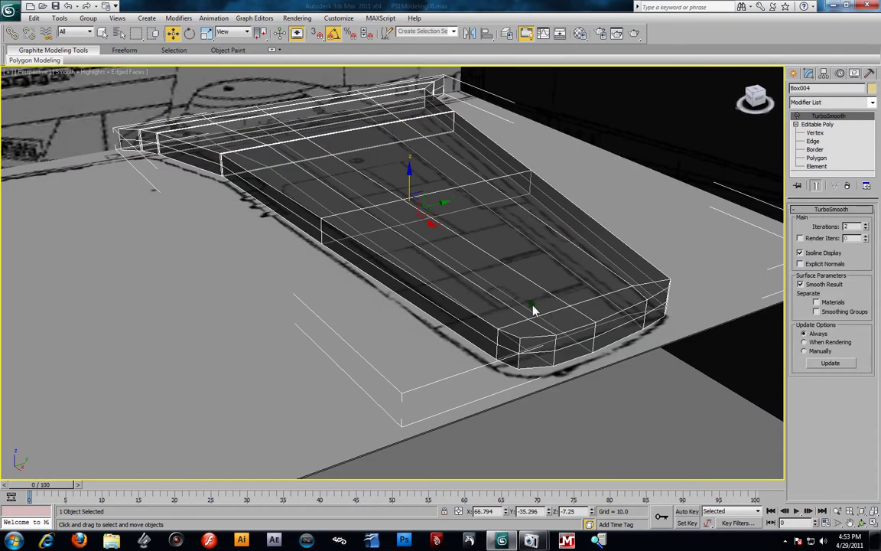
key("alt+w")
right_click(338, 265)
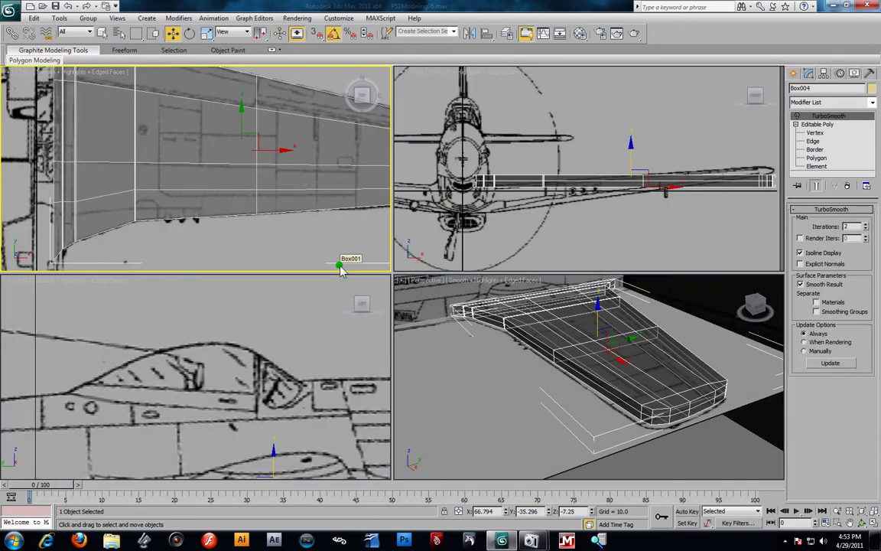
key("alt+w")
scroll(457, 342, "up", 2)
scroll(462, 271, "down", 3)
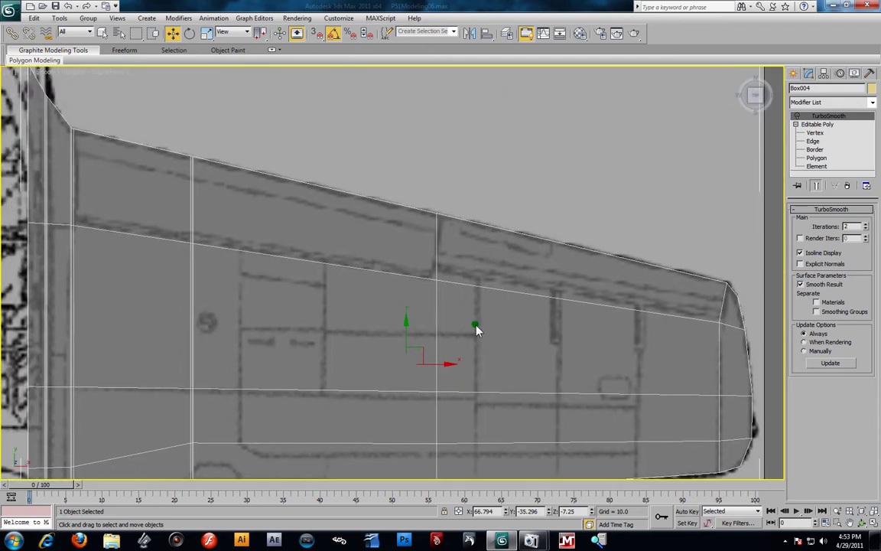
scroll(433, 278, "up", 4)
scroll(471, 258, "down", 2)
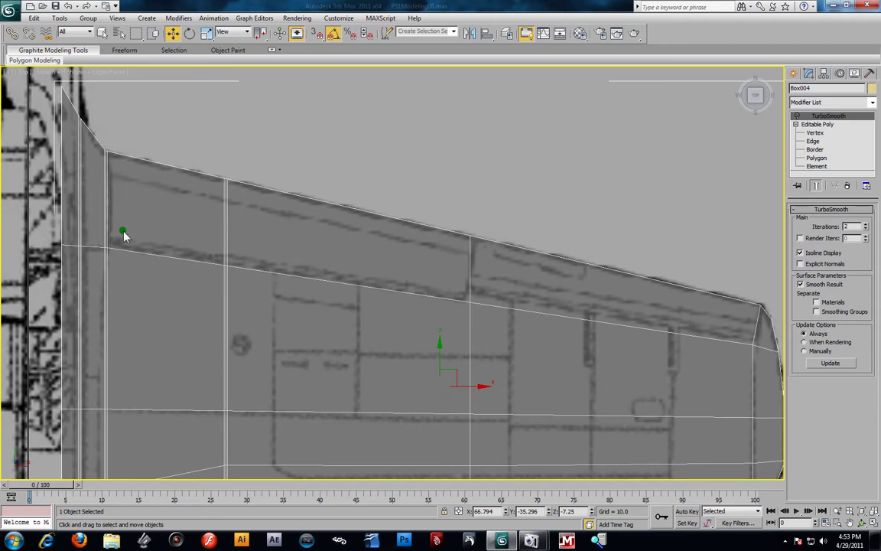
Shift the wing vertices at the inner and outer ends of the aileron to match the blueprint lines.
left_click(815, 132)
middle_click_drag(495, 248, 493, 237)
left_click_drag(457, 209, 488, 211)
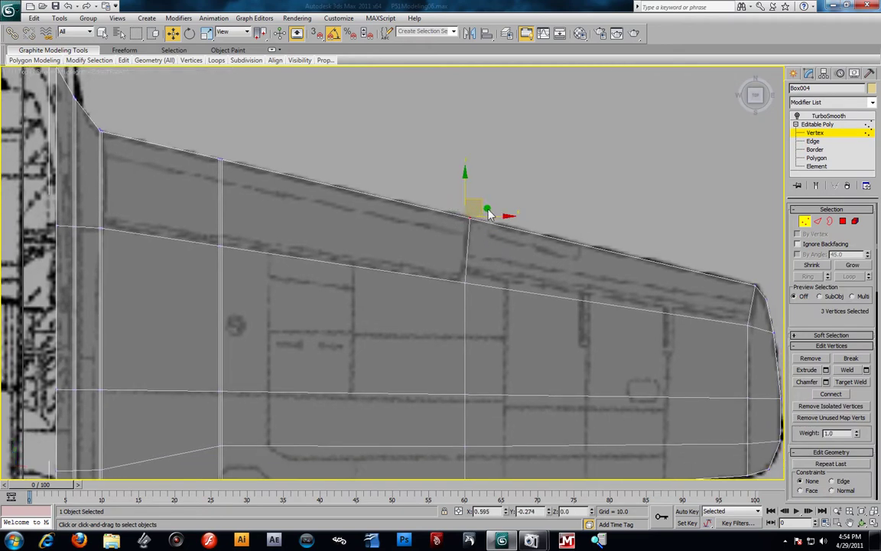
left_click_drag(434, 292, 433, 293)
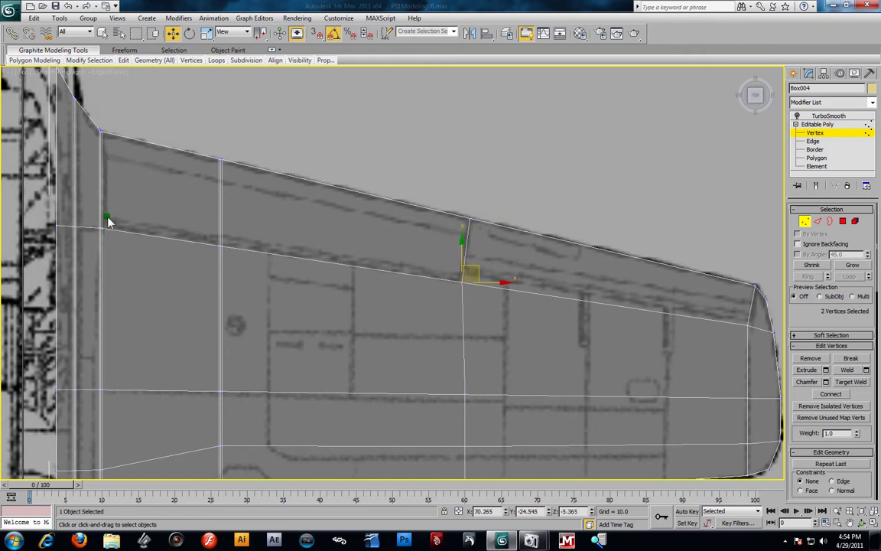
middle_click_drag(657, 286, 562, 277)
left_click_drag(637, 305, 673, 308)
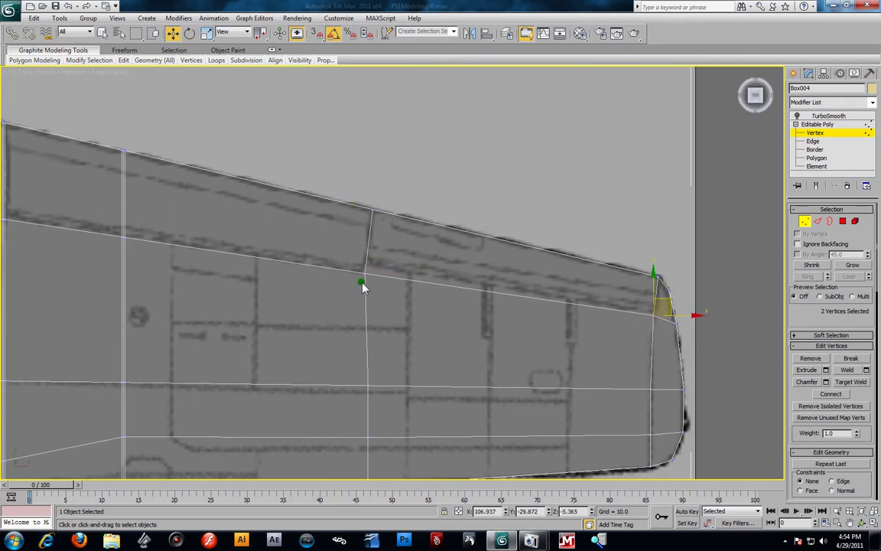
Connect the ring of outboard wing edges with 1 segment and slide 98, placing the new loop beside the aileron's inner end.
key("2")
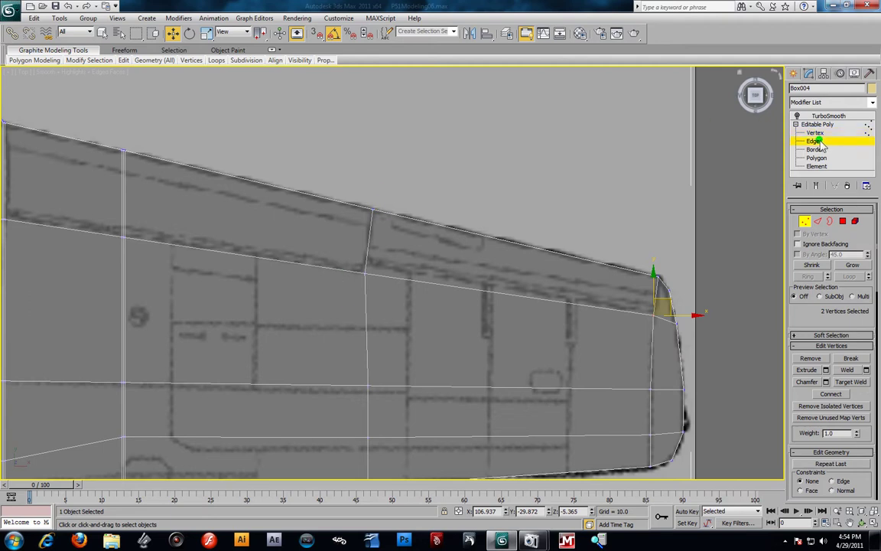
left_click(414, 227)
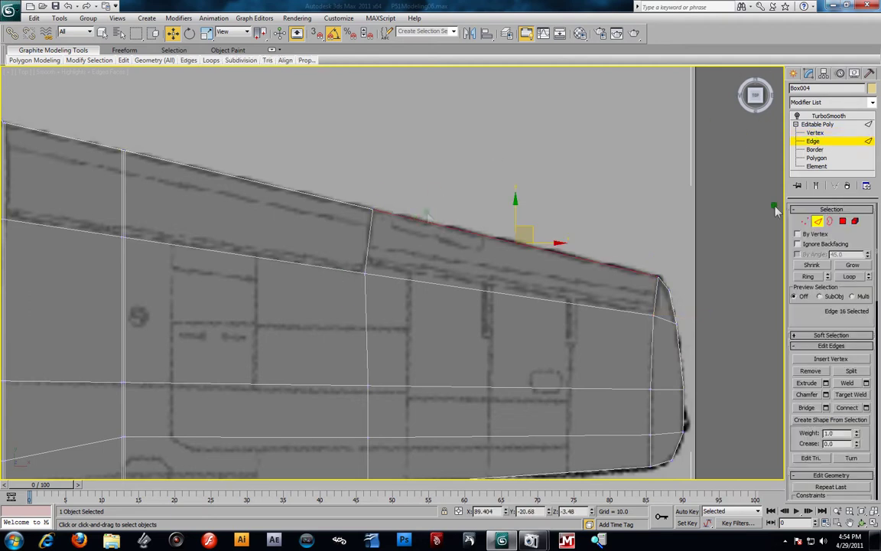
left_click(812, 265)
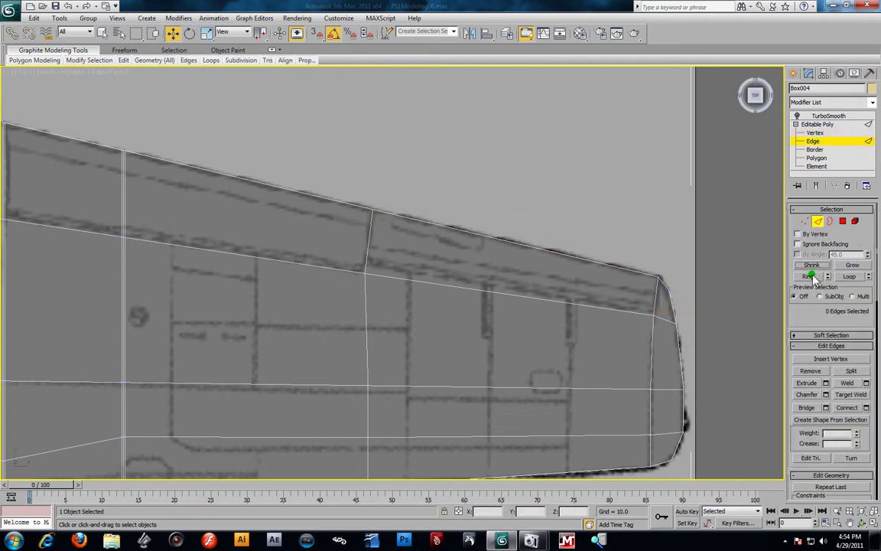
left_click(810, 277)
left_click(425, 221)
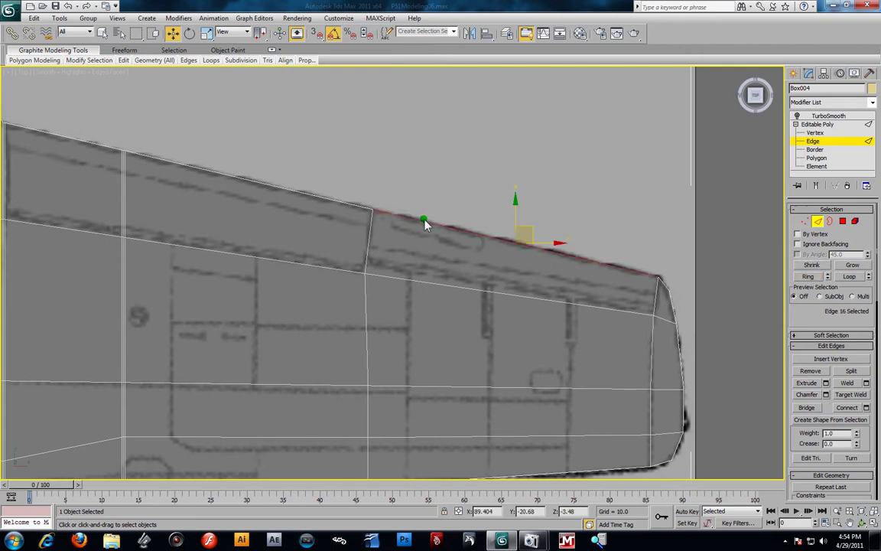
key("alt+r")
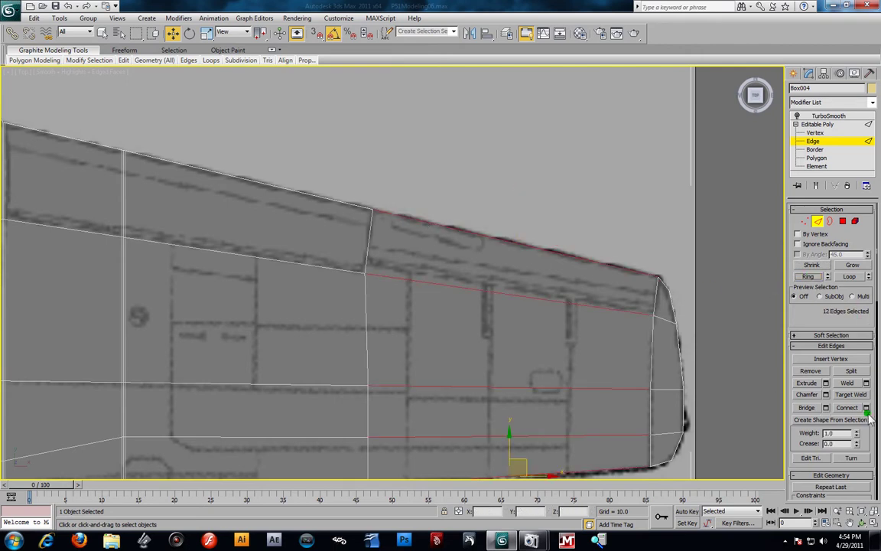
key("ctrl+shift+e")
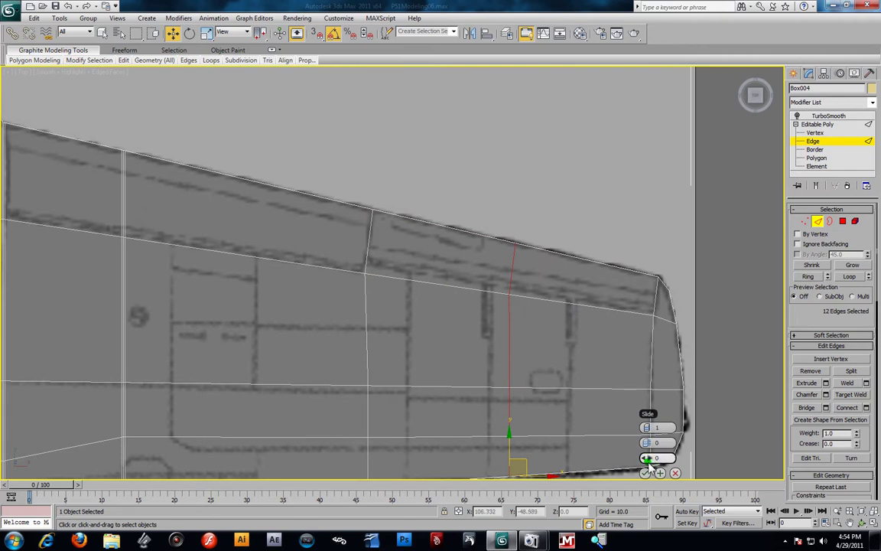
left_click_drag(657, 458, 856, 483)
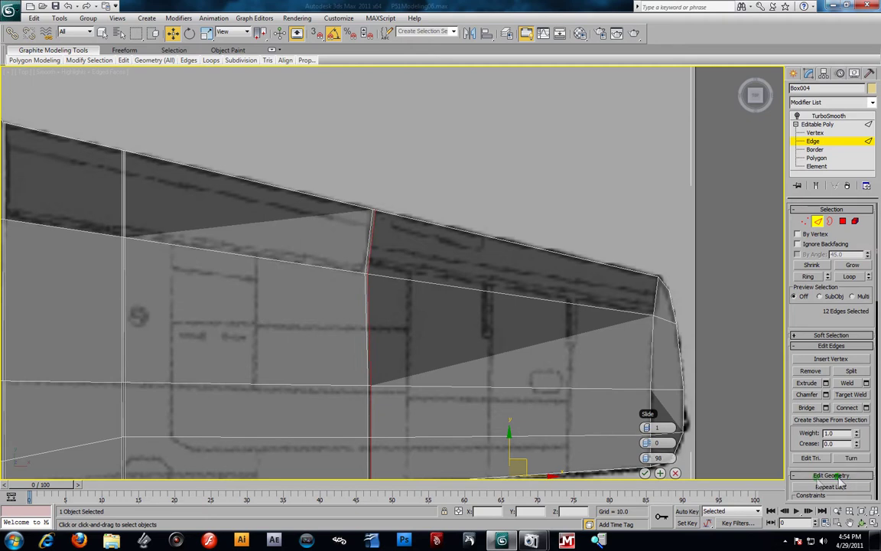
left_click(646, 474)
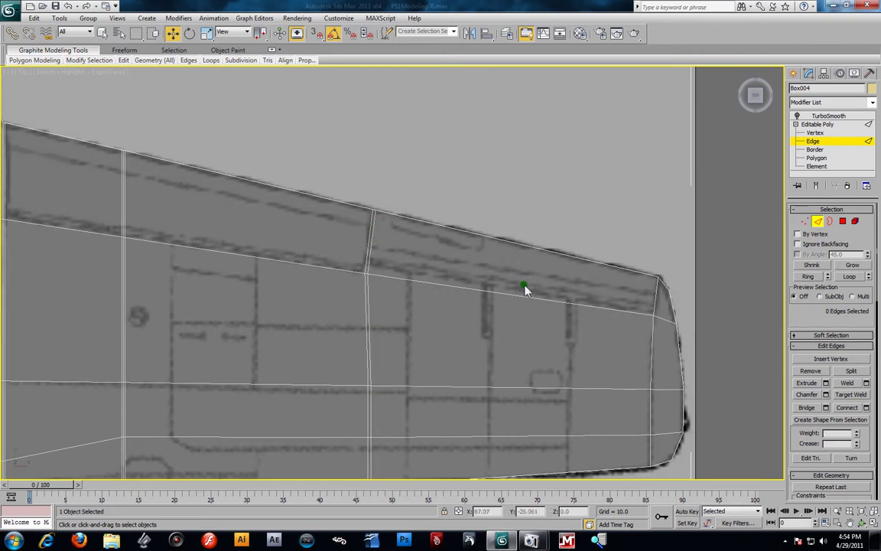
Connect the ring through the rear wingtip edge with 1 segment and slide 70, adding a spanwise loop along the flap and aileron hinge line.
left_click(671, 309)
left_click(816, 277)
left_click(865, 408)
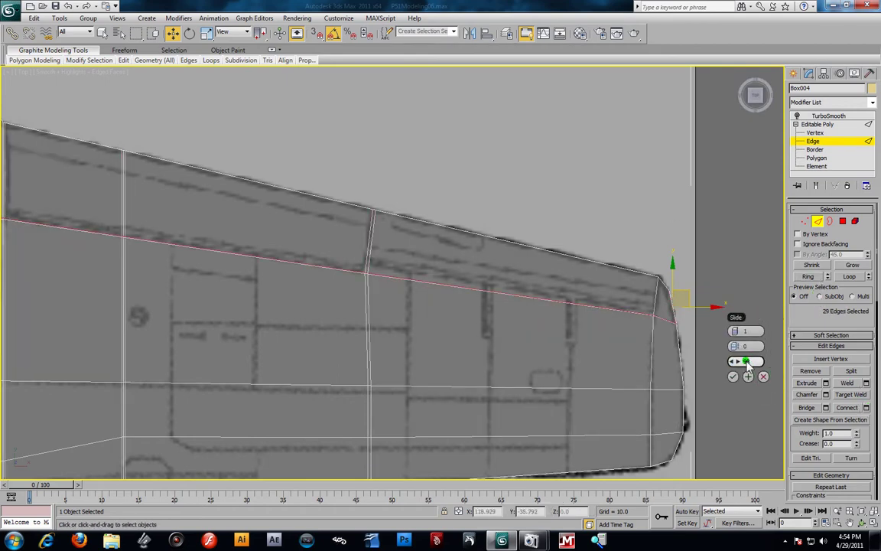
mouse_move(736, 361)
left_mouse_down()
mouse_move(765, 365)
mouse_move(678, 360)
left_mouse_up()
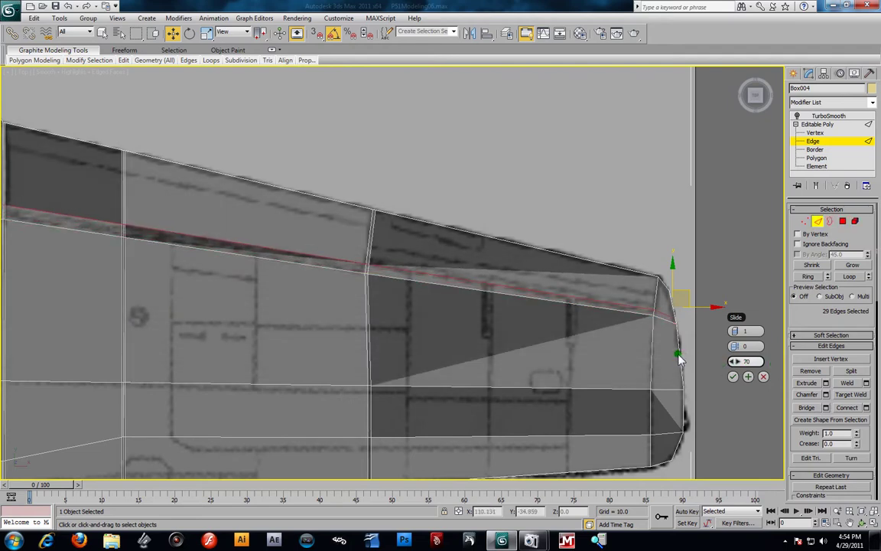
left_click(747, 376)
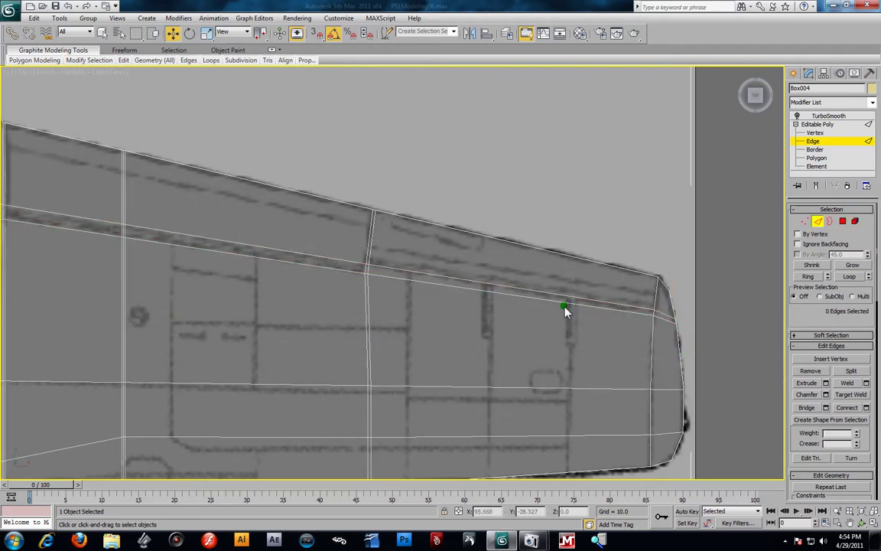
scroll(565, 310, "down", 3)
scroll(552, 309, "up", 1)
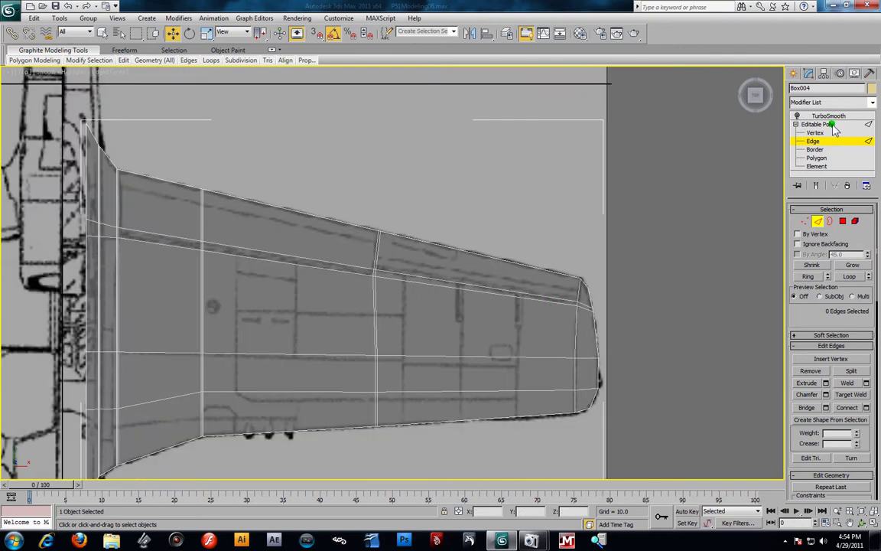
Preview the wing with TurboSmooth enabled, switch the smoothing back off and clear the selection.
left_click(827, 116)
left_click(637, 320)
left_click(545, 334)
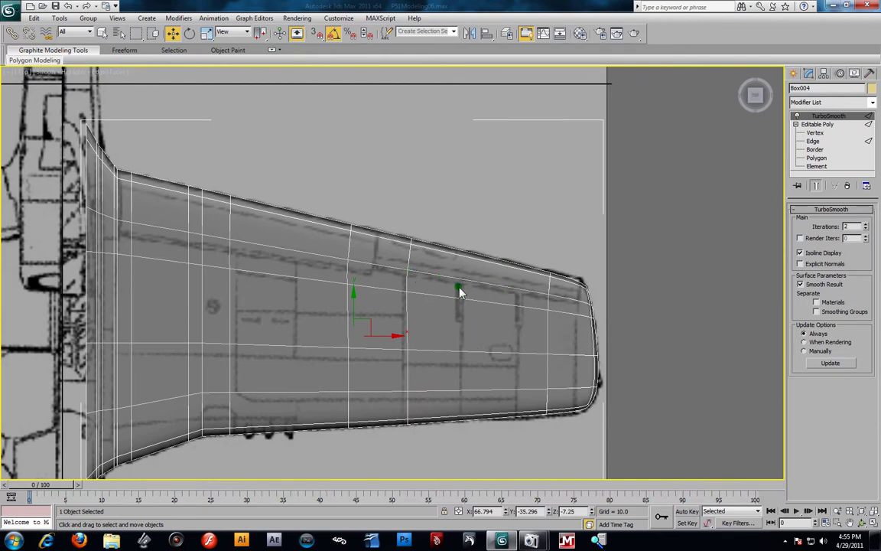
left_click(798, 116)
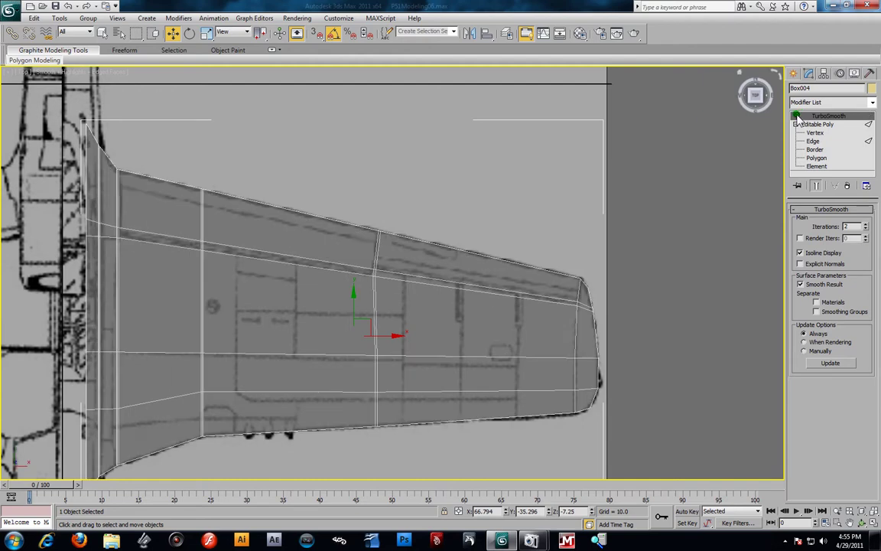
left_click(641, 346)
left_click(496, 360)
left_click(659, 331)
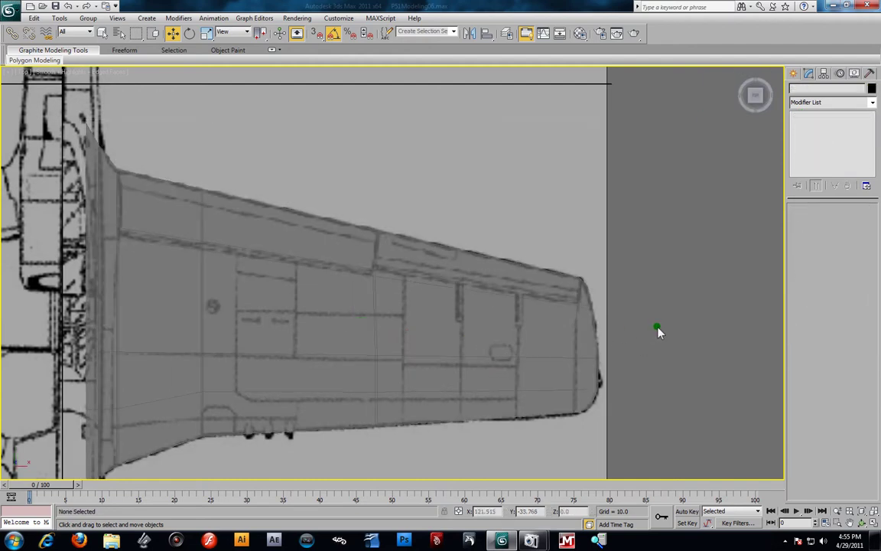
Isolate the wing, turn off its see-through display and show it in a full-size perspective view.
key("alt+w")
left_click(649, 388)
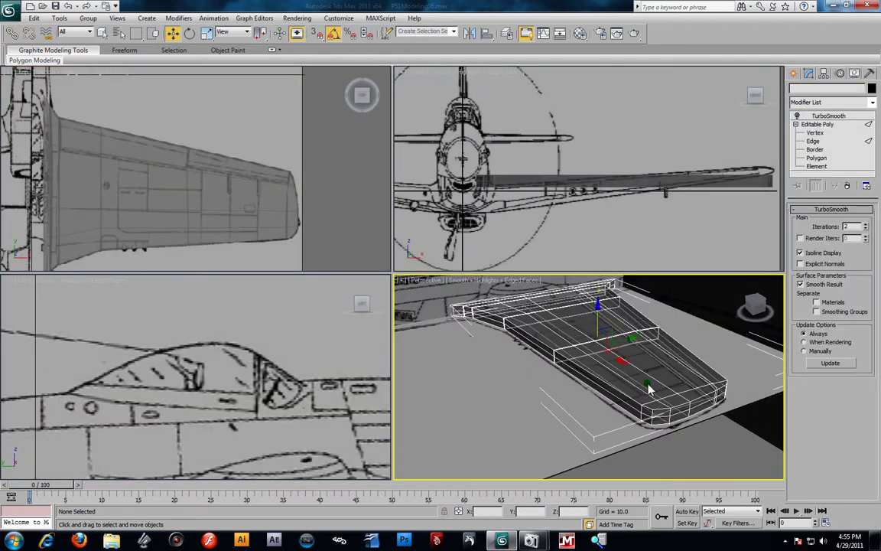
right_click(583, 382)
left_click(605, 350)
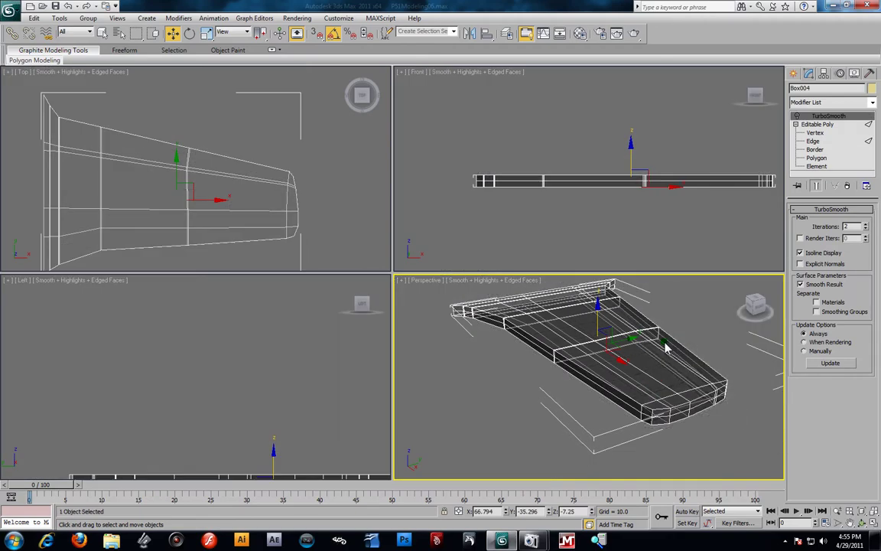
key("alt+w")
mouse_move(468, 270)
middle_mouse_down("alt")
mouse_move(469, 258)
mouse_move(526, 342)
middle_mouse_up("alt")
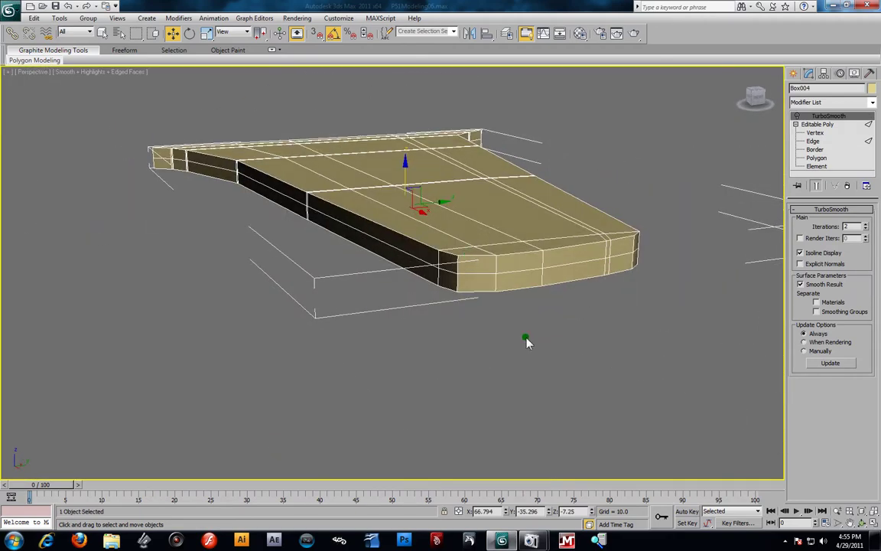
Move the upper and lower leading-edge vertices at the mid-span loops about 1.9 units back toward the wing's interior.
left_click(815, 133)
scroll(544, 275, "up", 3)
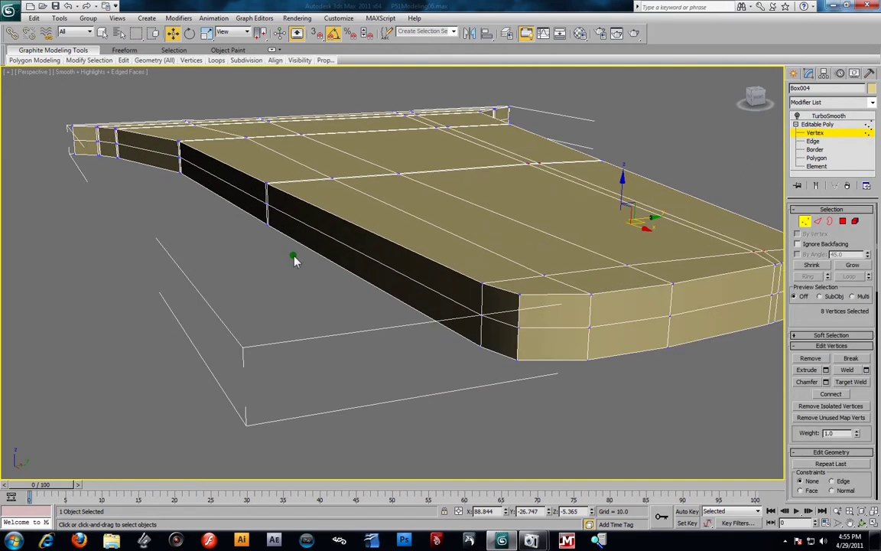
left_click_drag(274, 197, 340, 306)
key("alt+w")
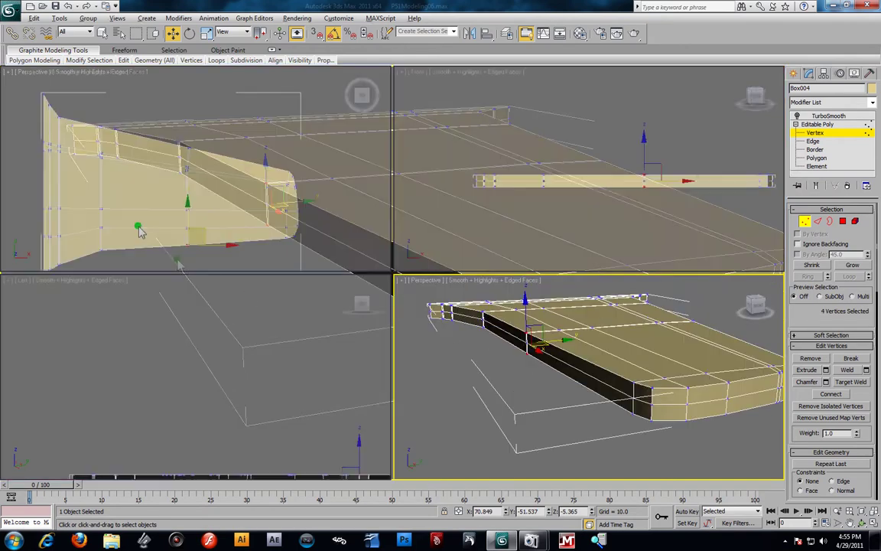
right_click(170, 191)
scroll(167, 185, "up", 2)
left_click_drag(169, 187, 170, 181)
middle_click_drag(320, 227, 258, 229)
scroll(258, 230, "up", 3)
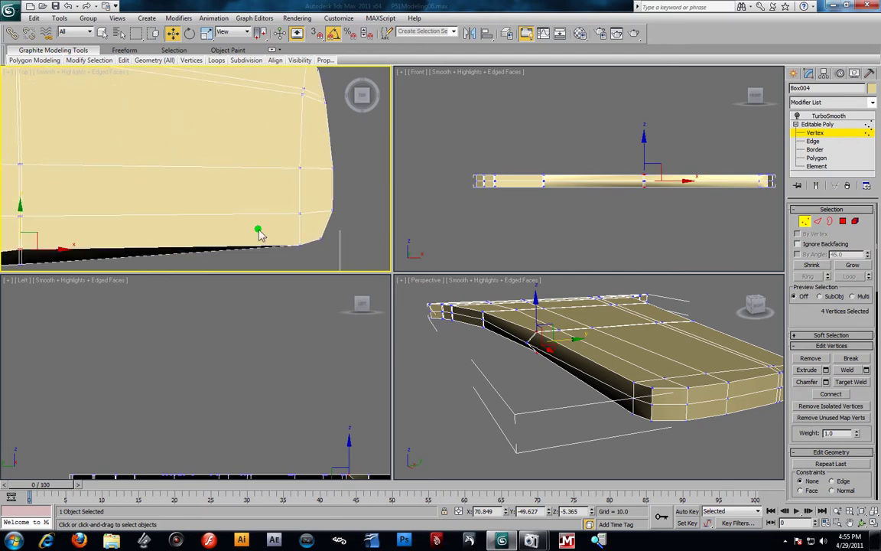
Move the upper and lower vertices at the front corner of the wingtip inward to taper the leading edge.
left_click(633, 382, "ctrl")
left_click(651, 388, "ctrl")
left_click_drag(658, 431, 652, 396)
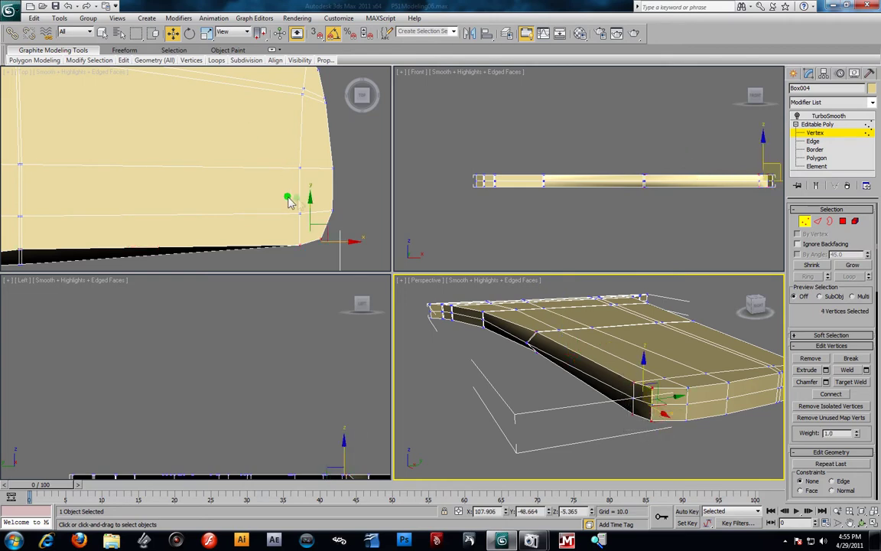
scroll(285, 195, "up", 2)
middle_click_drag(285, 195, 250, 192)
middle_click_drag(300, 222, 294, 201)
left_click_drag(304, 235, 302, 210)
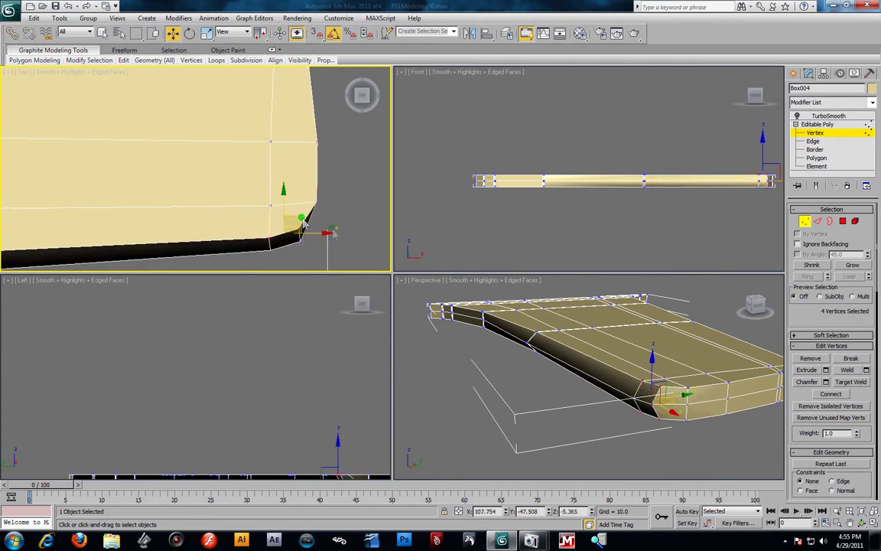
Move the upper and lower vertices along the wingtip's outer edge, between its front and rear corners, about 1 unit inward.
left_click(689, 391)
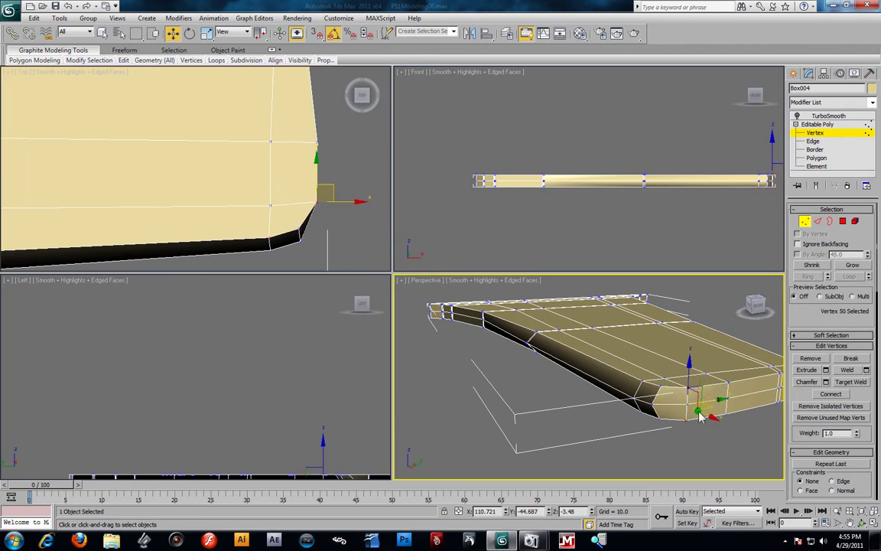
left_click(730, 417, "ctrl")
left_click(727, 415, "ctrl")
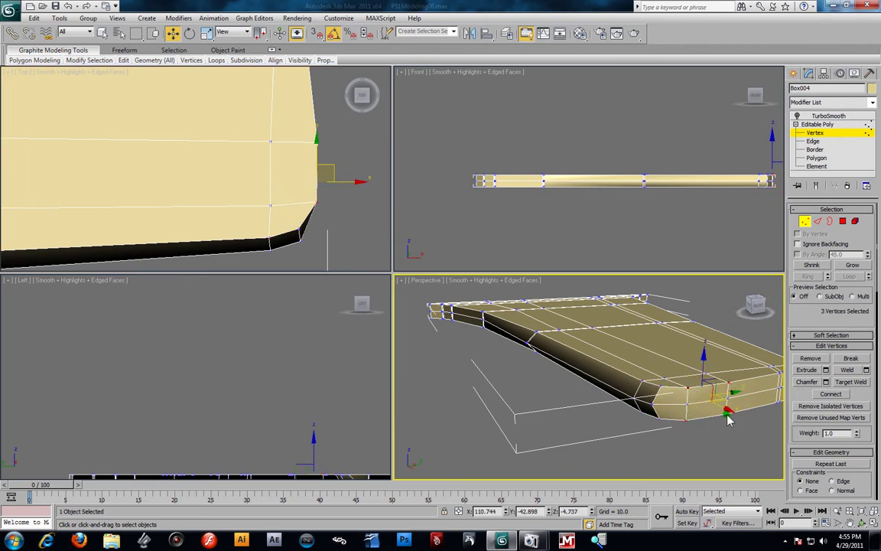
middle_click_drag(689, 449, 666, 394, "alt")
left_click(667, 383, "ctrl")
left_click(664, 411, "ctrl")
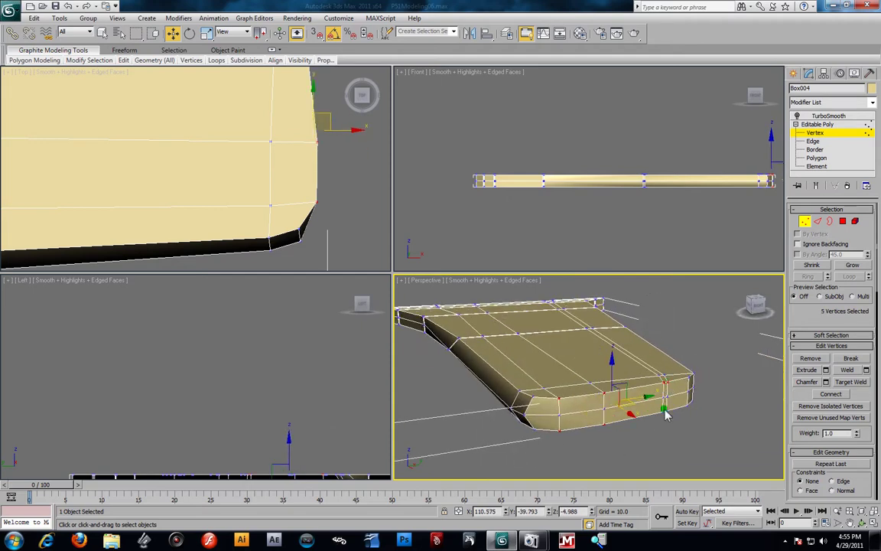
left_click(668, 412, "ctrl")
left_click(668, 412, "ctrl")
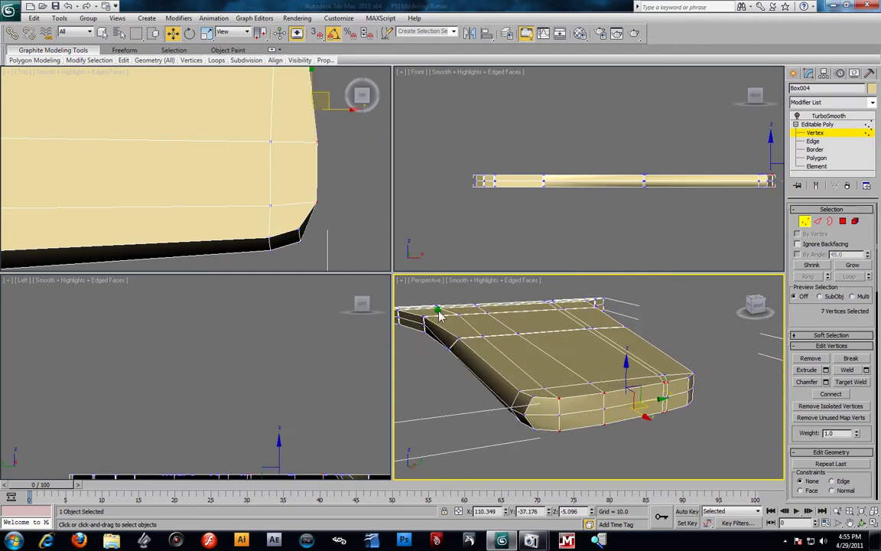
middle_click_drag(262, 141, 249, 190)
scroll(327, 162, "up", 1)
scroll(326, 162, "down", 1)
middle_click_drag(328, 161, 321, 178)
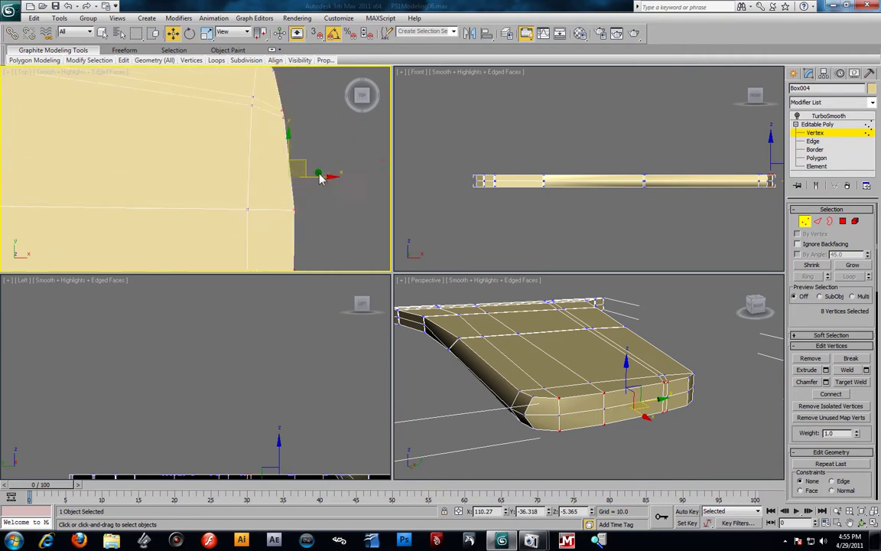
left_click_drag(316, 181, 296, 182)
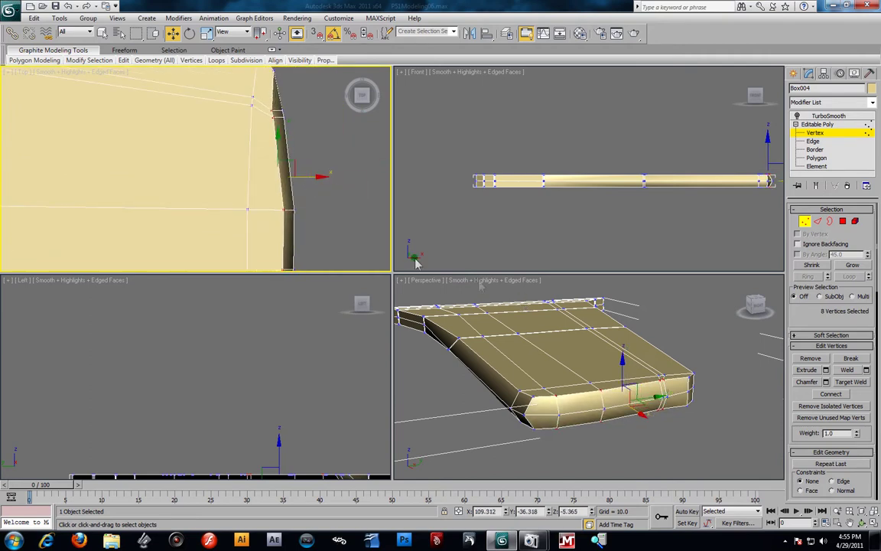
Nudge the upper and lower wingtip vertices at the paired aileron loops about 0.6 units toward the trailing edge.
left_click_drag(264, 99, 281, 134)
middle_click_drag(296, 111, 292, 139)
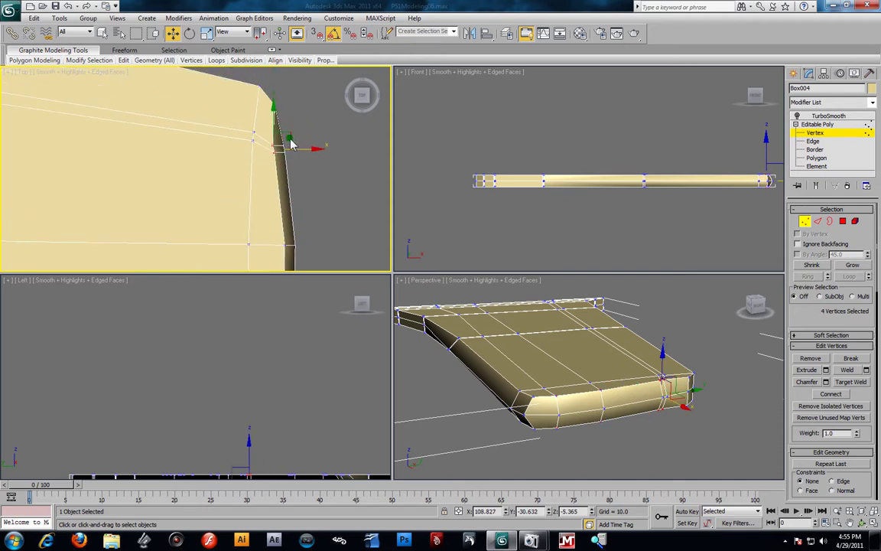
left_click_drag(291, 133, 296, 129)
Move the upper and lower vertices at the wingtip's rear corner inward to taper that corner.
right_click(712, 365)
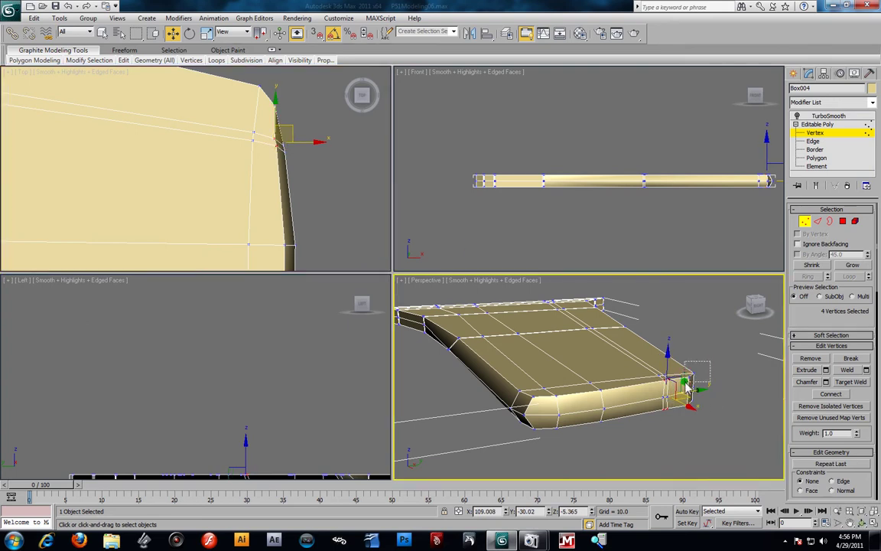
left_click_drag(701, 401, 702, 406)
middle_click_drag(283, 135, 280, 185)
left_click_drag(280, 138, 273, 145)
Add the upper and lower trailing-edge vertices at every spanwise loop, from the tip to the root, to the selection.
middle_click_drag(630, 378, 572, 380, "alt")
scroll(574, 380, "up", 5)
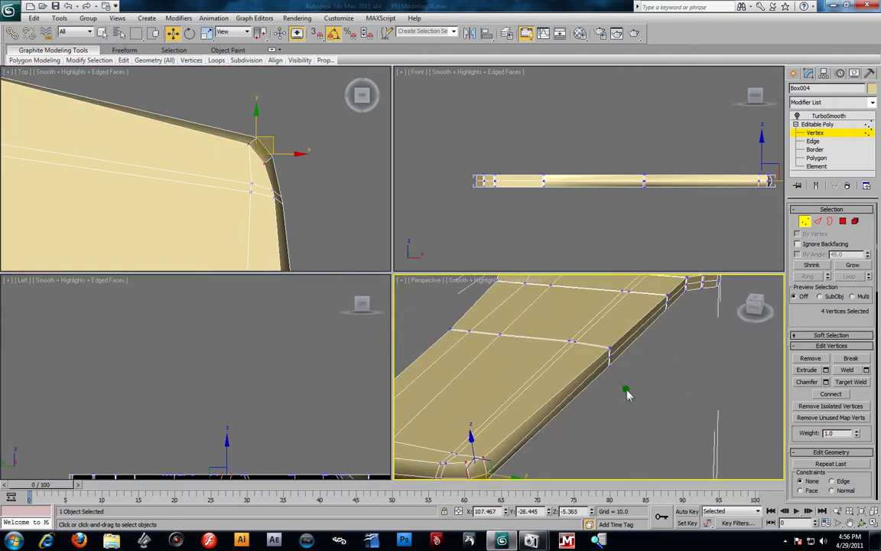
left_click_drag(629, 348, 611, 367, "ctrl")
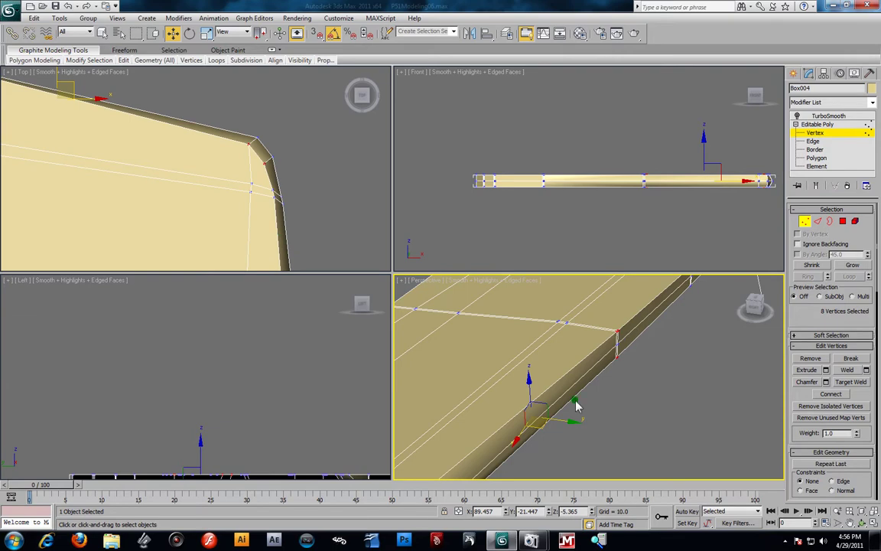
scroll(578, 405, "down", 4)
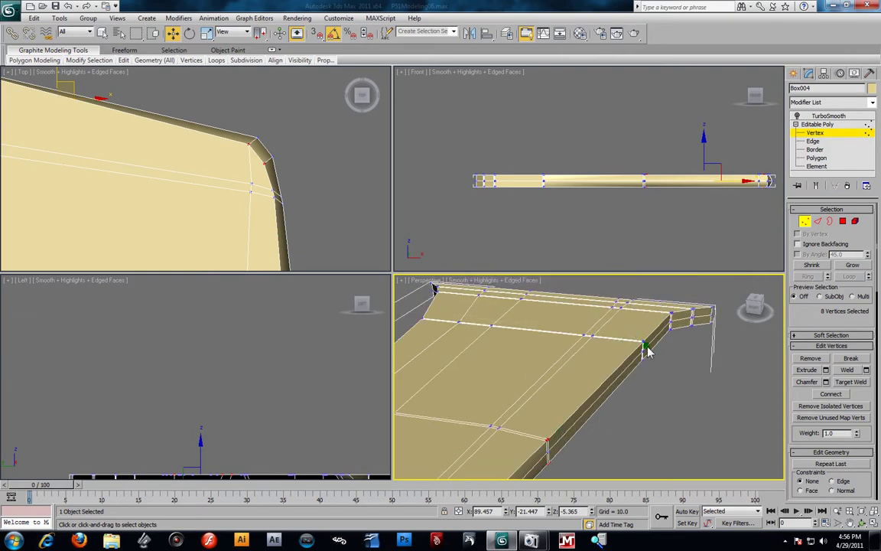
left_click_drag(658, 369, 679, 367, "ctrl")
middle_click_drag(686, 361, 629, 395)
scroll(630, 389, "up", 3)
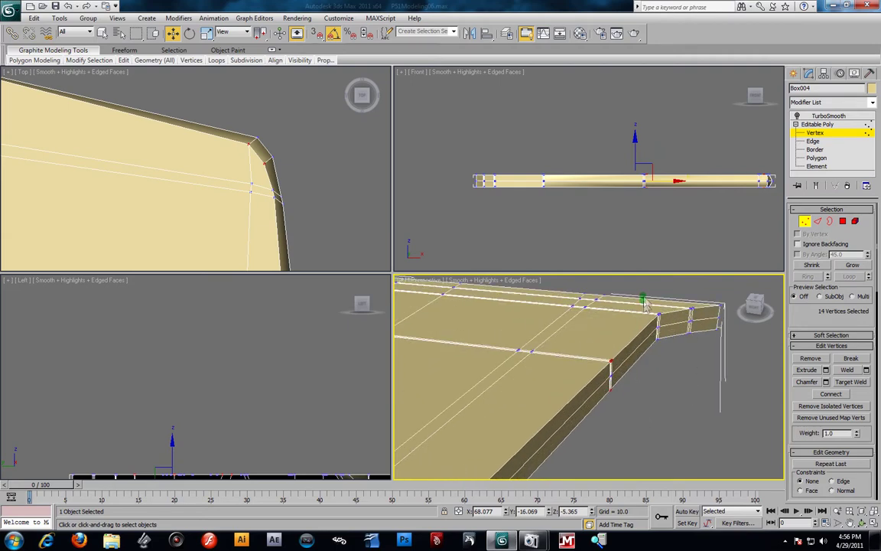
left_click_drag(644, 298, 669, 323)
left_click_drag(670, 358, 685, 336, "ctrl")
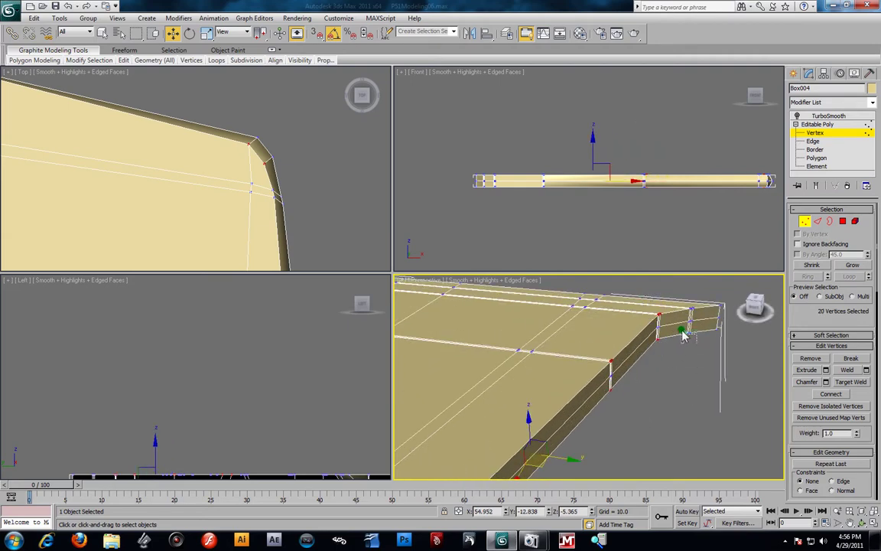
left_click_drag(675, 297, 706, 326, "ctrl")
scroll(79, 158, "down", 2)
Try to move all selected trailing-edge vertices, including those at the wingtip corner, forward, and undo the move.
middle_click_drag(80, 158, 264, 207)
scroll(263, 205, "down", 3)
middle_click_drag(112, 163, 292, 206)
left_click_drag(266, 146, 267, 152)
middle_click_drag(327, 161, 182, 107)
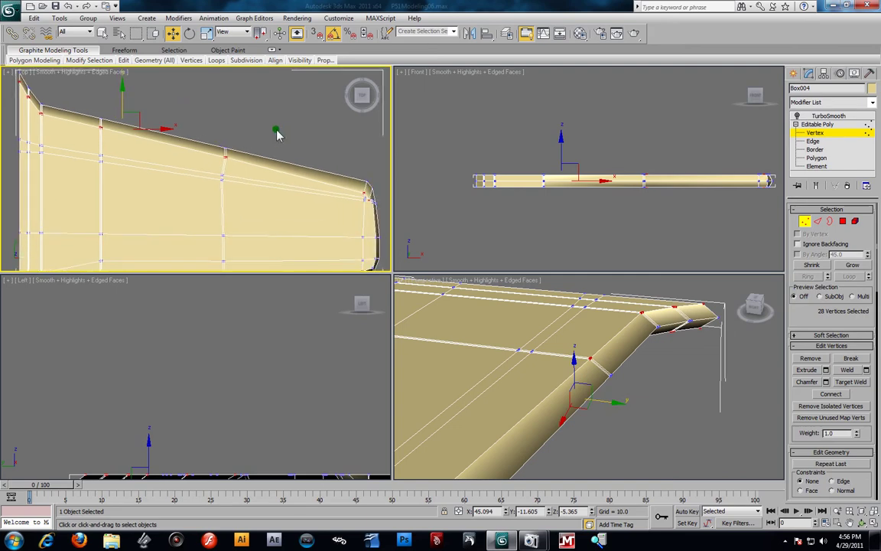
middle_click_drag(243, 138, 205, 136)
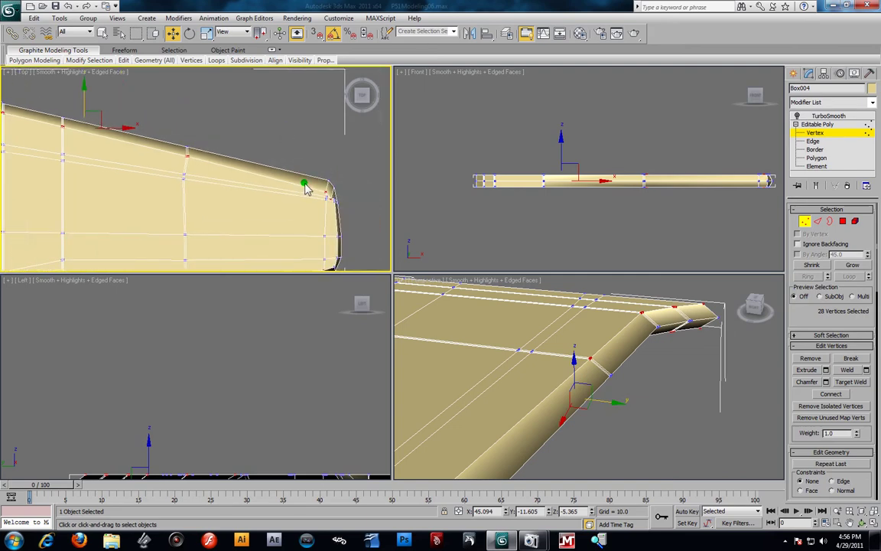
key("ctrl+z")
Deselect the wingtip corner vertices and move the remaining upper and lower trailing-edge vertices about 2.5 units forward.
left_click_drag(305, 156, 366, 216, "alt")
middle_click_drag(202, 133, 309, 195)
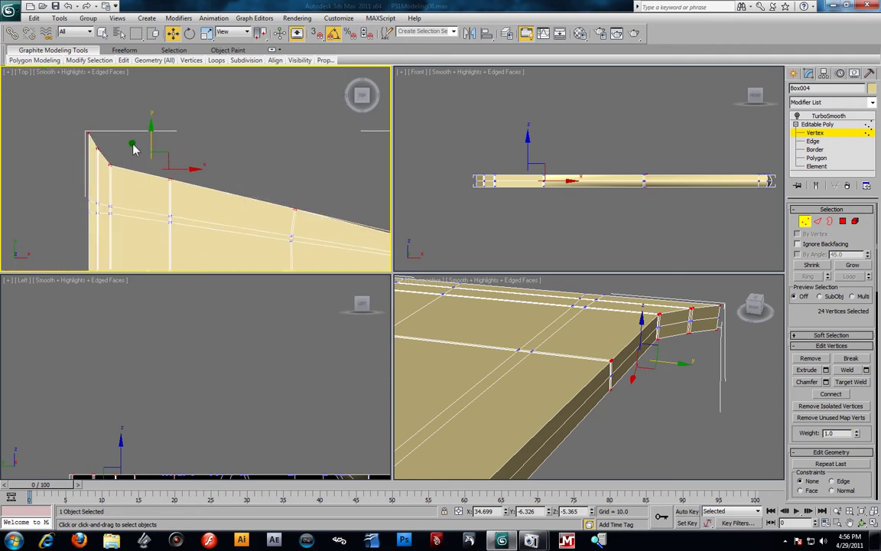
left_click_drag(152, 140, 151, 147)
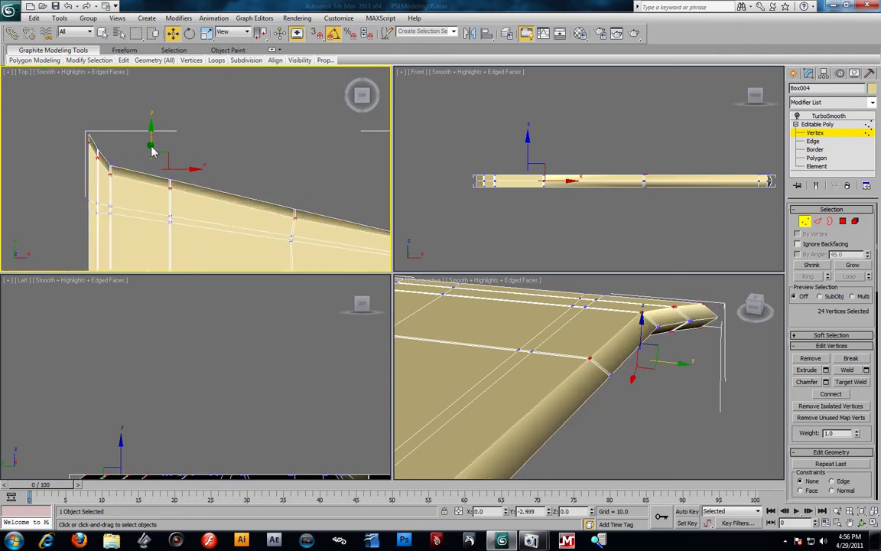
scroll(216, 159, "down", 2)
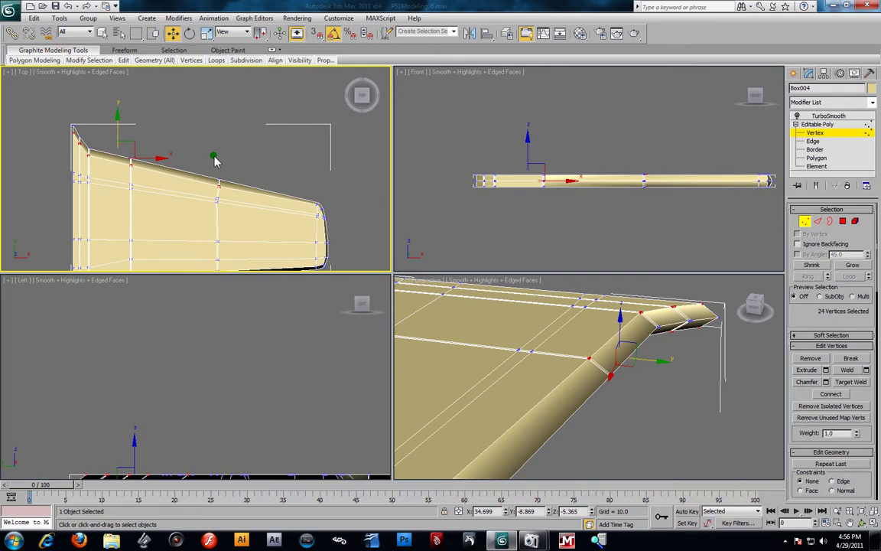
Move the upper and lower vertices at the trailing end of the outermost loop about 0.6 units forward.
scroll(226, 166, "up", 3)
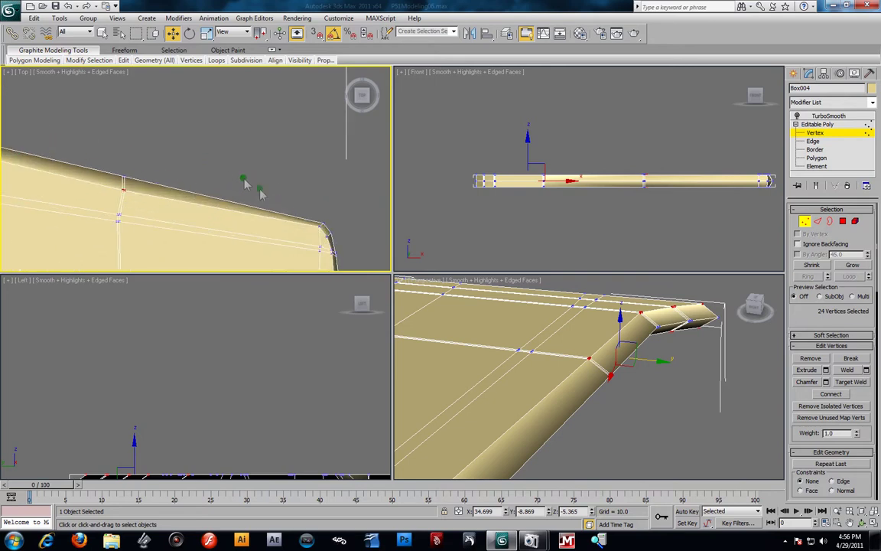
left_click_drag(285, 205, 339, 225)
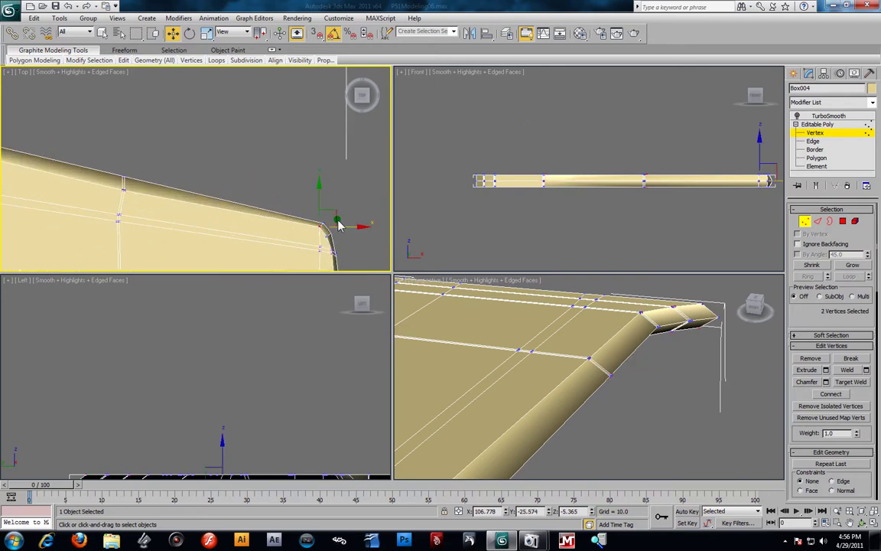
scroll(310, 203, "down", 4)
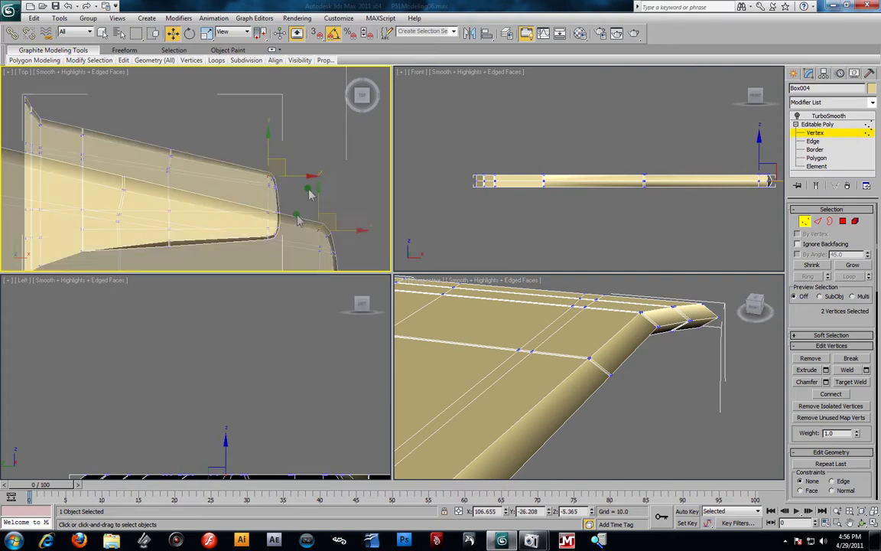
middle_click_drag(148, 211, 212, 189)
Move the upper and lower leading-edge vertices from the root to the wing's bend about 2.5 units back, leaving the tip vertices deselected.
scroll(528, 366, "down", 3)
middle_click_drag(537, 371, 600, 395, "alt")
scroll(558, 404, "up", 5)
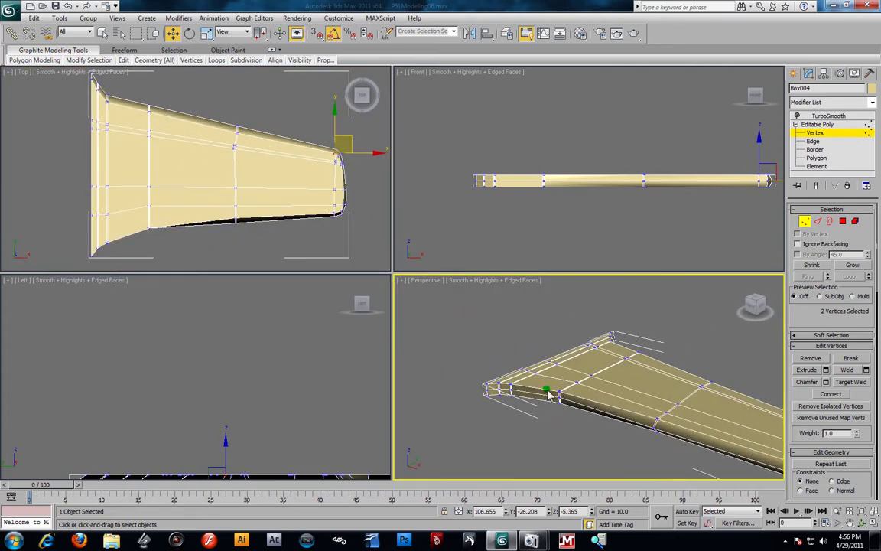
left_click_drag(531, 405, 556, 415, "ctrl")
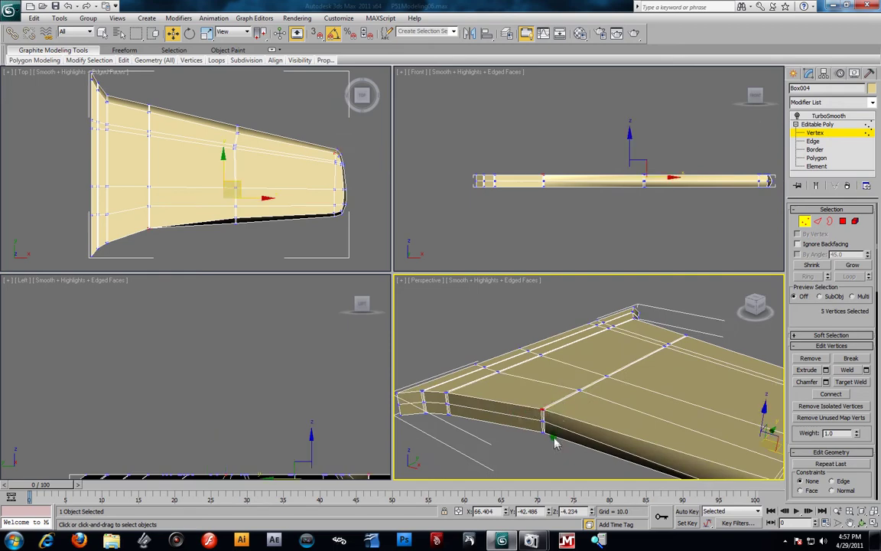
mouse_move(419, 388)
left_mouse_down("ctrl")
mouse_move(460, 403)
mouse_move(456, 419)
mouse_move(430, 413)
mouse_move(430, 400)
left_mouse_up("ctrl")
middle_click_drag(411, 406, 462, 386)
left_click_drag(413, 373, 444, 400, "ctrl")
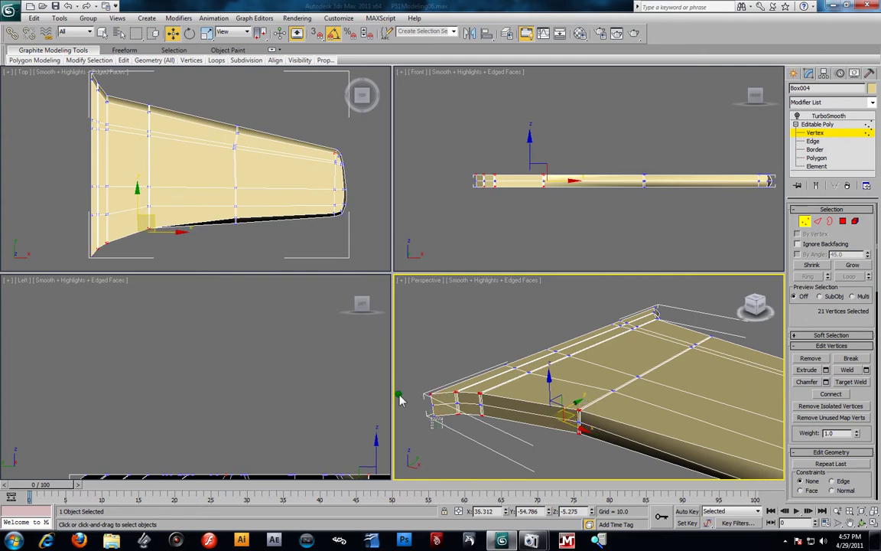
left_click_drag(442, 428, 399, 394, "ctrl")
left_click_drag(131, 178, 140, 188)
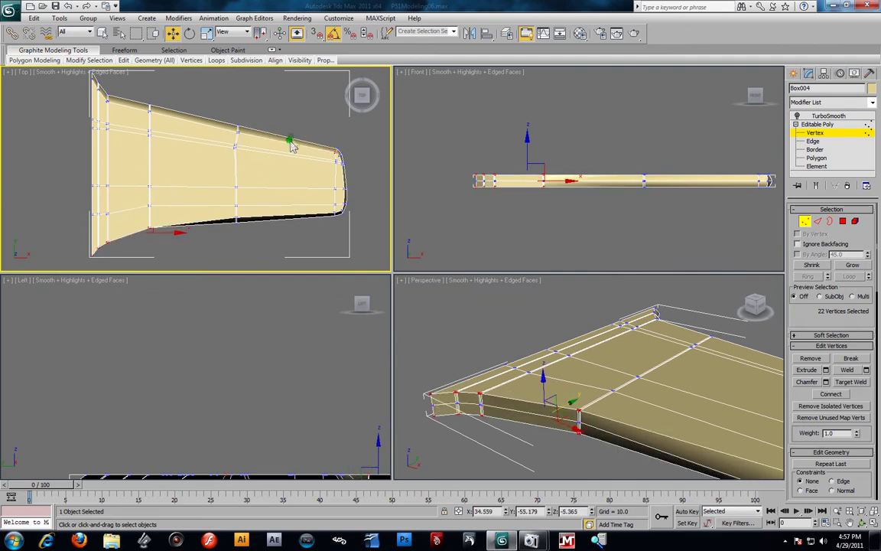
left_click_drag(313, 124, 351, 160)
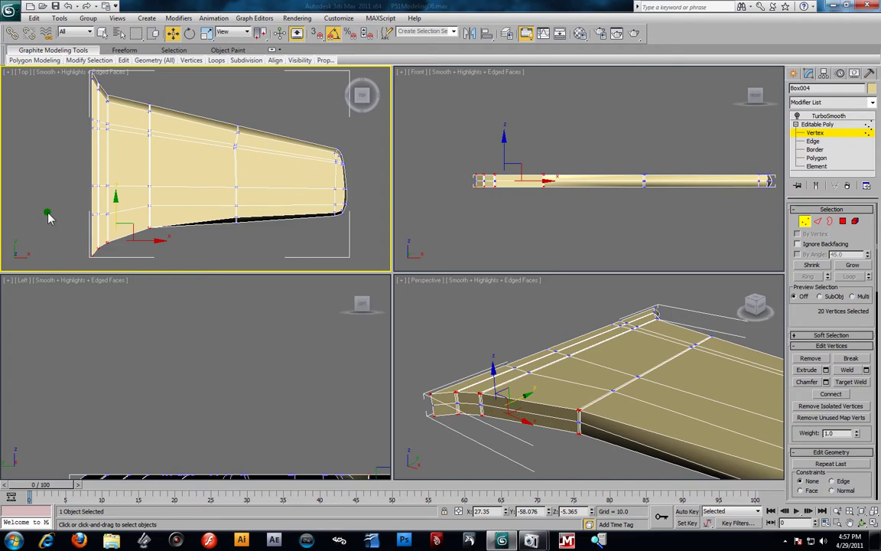
left_click_drag(115, 208, 115, 198)
Preview the whole wing with TurboSmooth enabled in a full-size perspective view, with nothing selected.
left_click(547, 449)
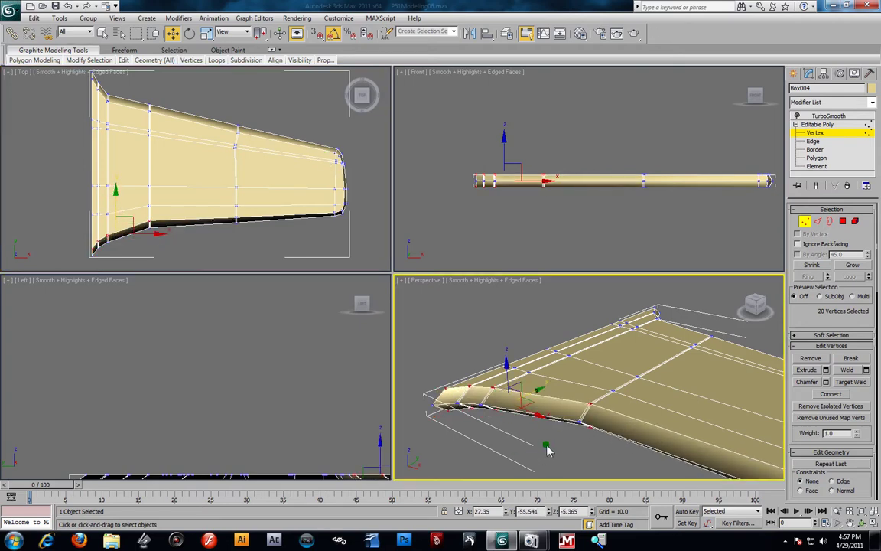
key("alt+w")
middle_click_drag(351, 341, 511, 355, "alt")
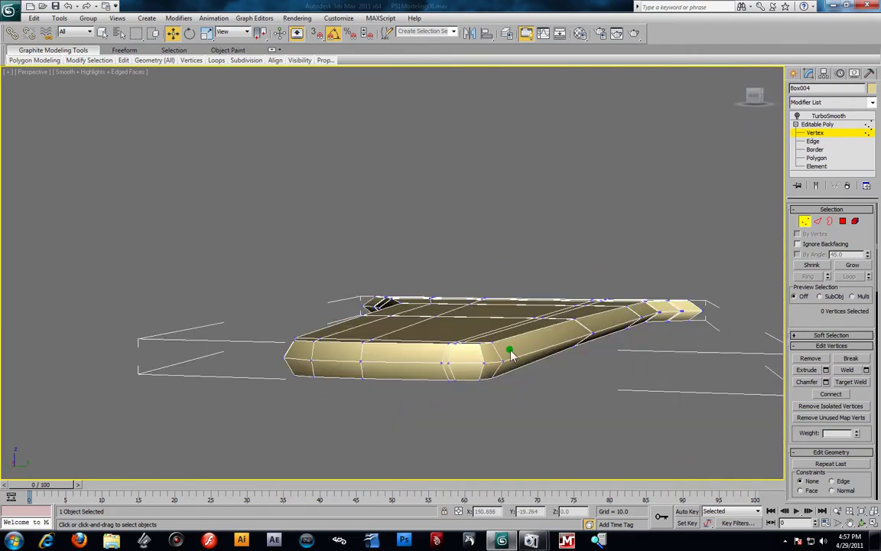
left_click(818, 117)
left_click(582, 198)
middle_click_drag(596, 227, 628, 264, "alt")
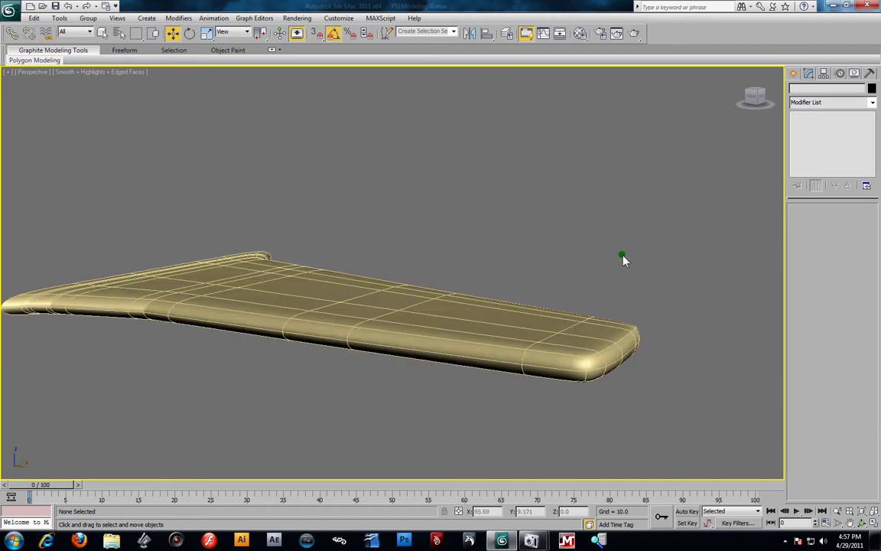
Unhide all objects and return to the four-view layout with the front view active.
right_click(585, 290)
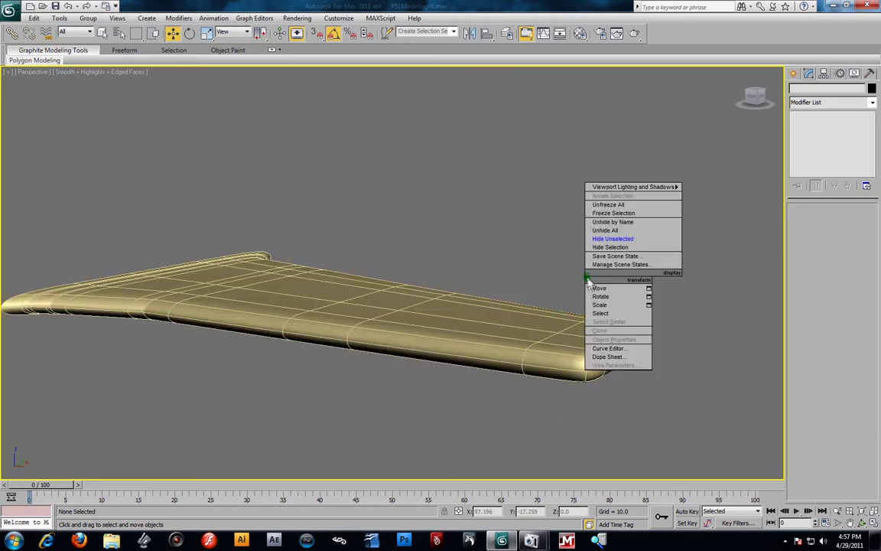
left_click(616, 231)
key("z")
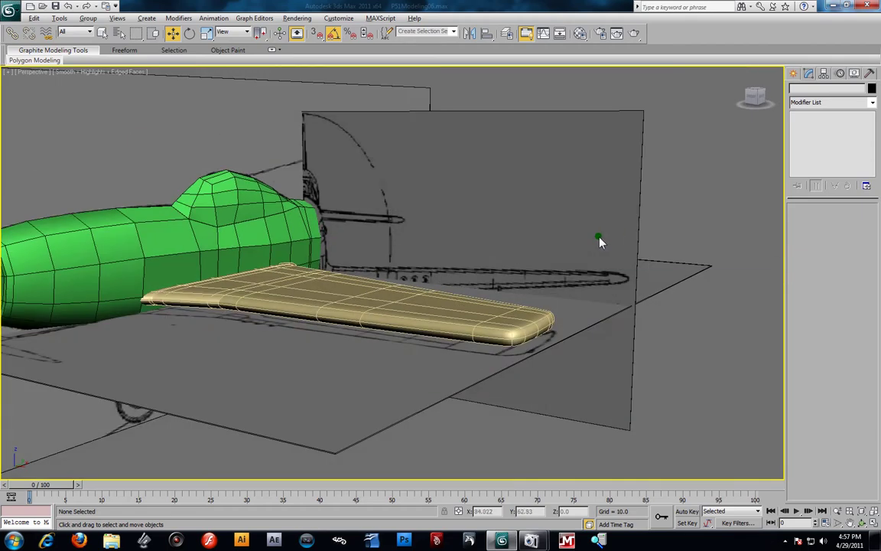
key("alt+w")
left_click(599, 172)
scroll(599, 171, "down", 2)
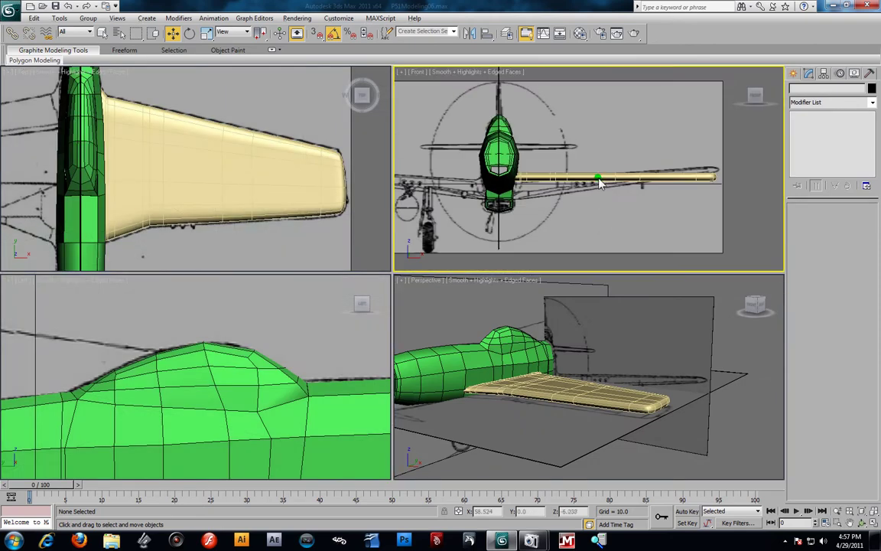
Switch off TurboSmooth on the wing and deselect it in the front view.
scroll(601, 184, "up", 4)
left_click(525, 187)
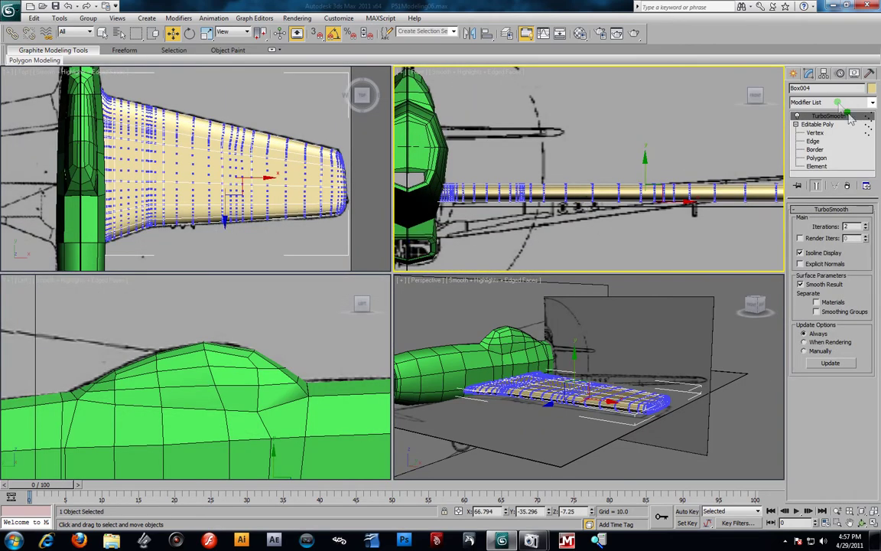
left_click(796, 115)
left_click(683, 134)
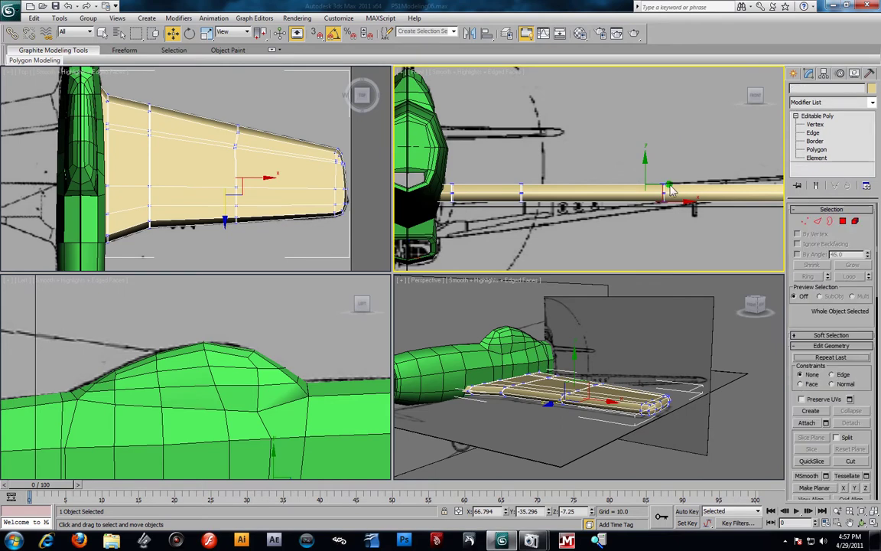
scroll(746, 161, "down", 2)
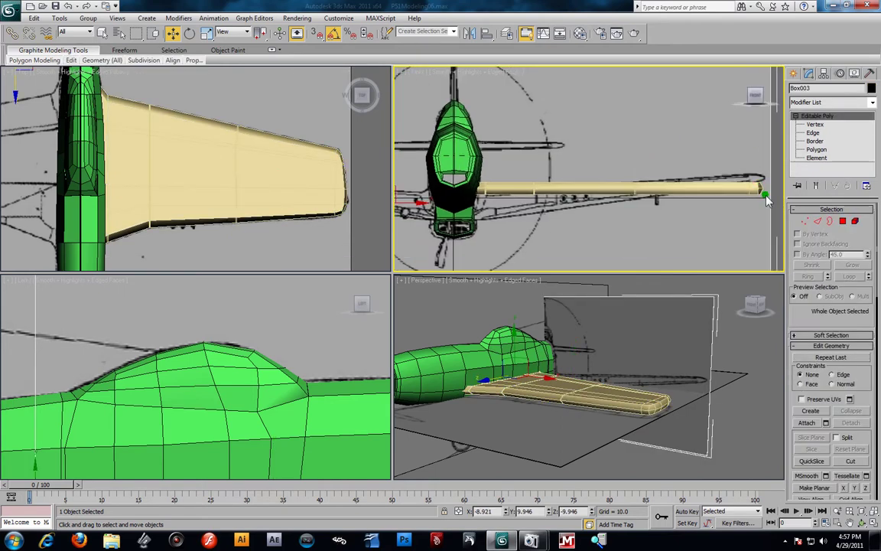
Turn on see-through display for the wing and lower it about 4.2 units to the blueprint's wing root in the front view.
left_click(742, 189)
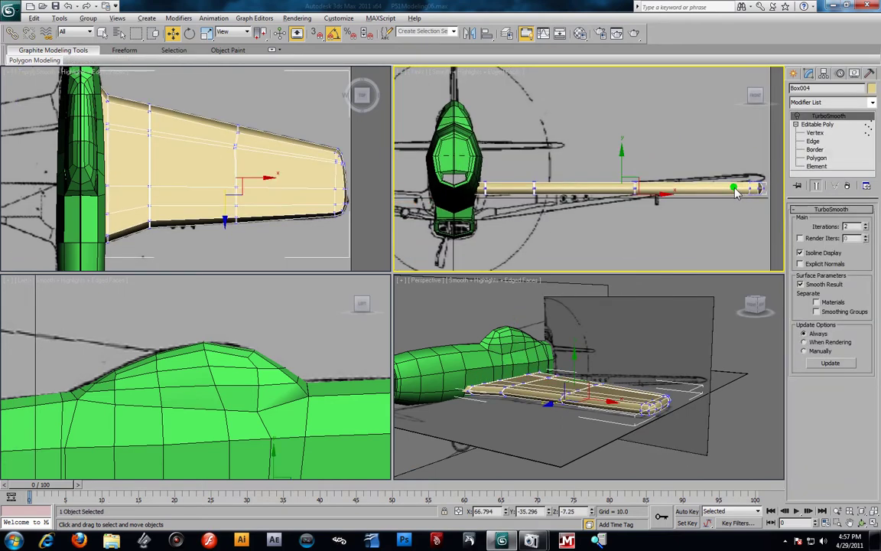
key("alt+x")
mouse_move(623, 160)
left_mouse_down()
mouse_move(623, 177)
mouse_move(629, 172)
left_mouse_up()
Raise all the wing-tip vertices vertically to the blueprint's tip in the front view.
left_click(819, 134)
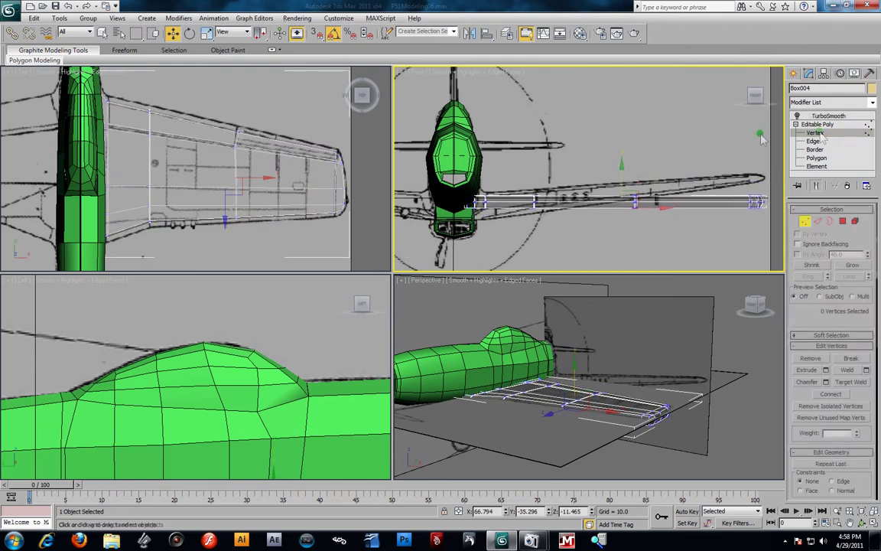
middle_click_drag(758, 137, 664, 138)
left_click_drag(645, 160, 679, 211)
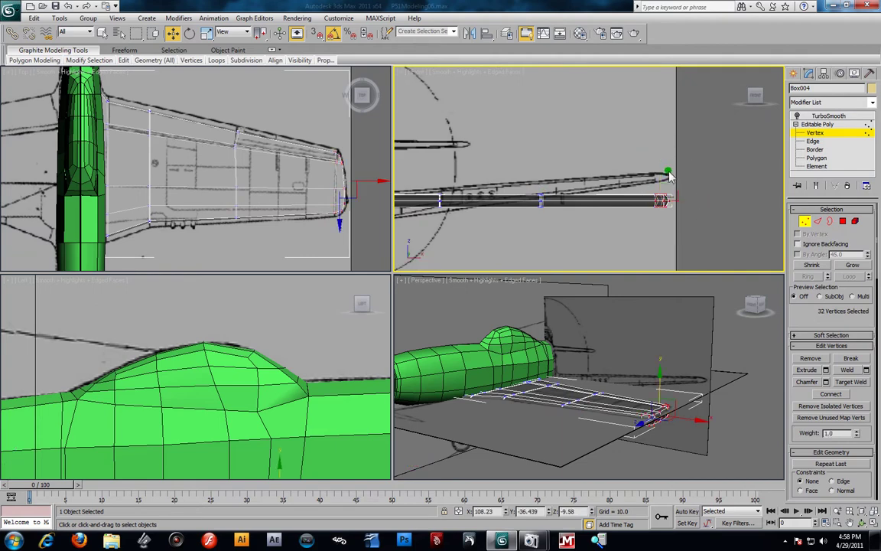
left_click_drag(663, 155, 662, 133)
Raise the mid-span column of wing vertices to the blueprint's wing outline in the front view.
left_click_drag(514, 155, 563, 252)
middle_click_drag(559, 222, 613, 219)
scroll(609, 195, "up", 2)
left_click_drag(602, 189, 568, 183)
Raise the wing-bend vertices about 0.95 units, and fit their upper and lower rows to the blueprint's wing thickness.
middle_click_drag(563, 183, 664, 181)
left_click_drag(548, 190, 586, 243)
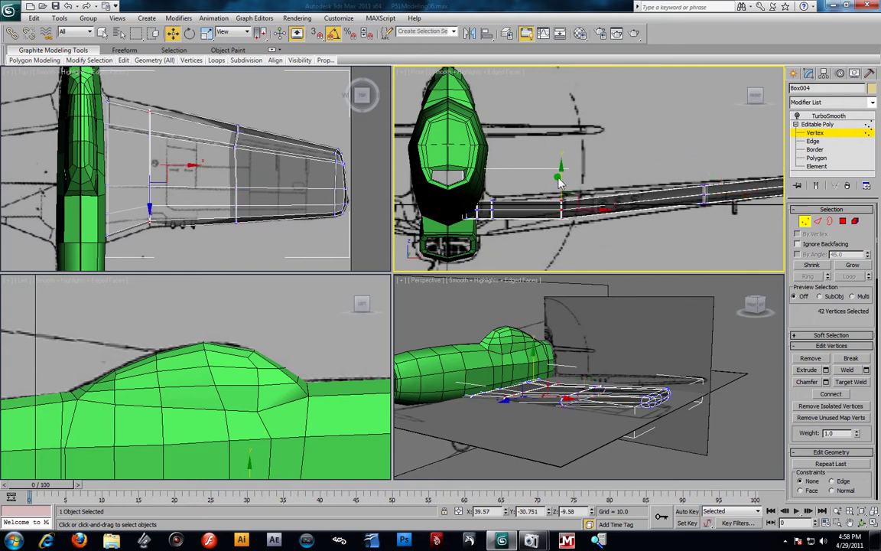
left_click_drag(562, 182, 575, 193)
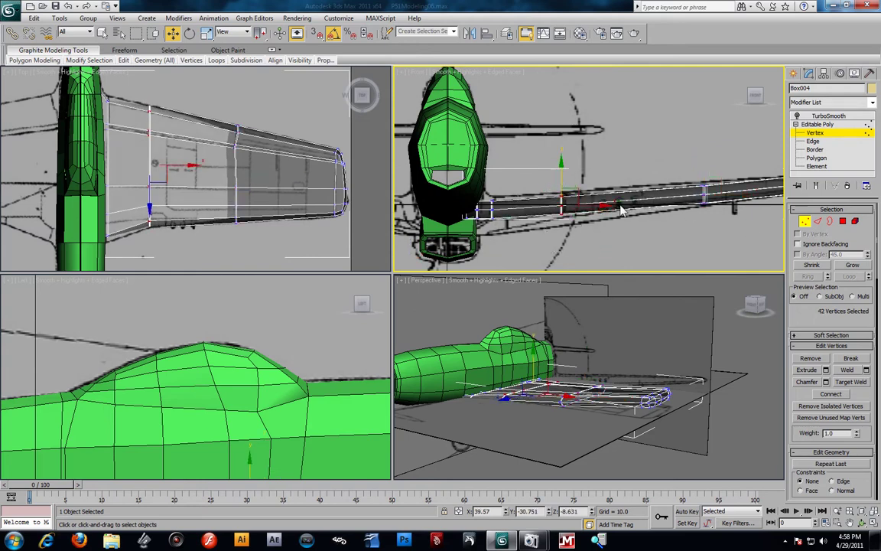
scroll(637, 197, "up", 2)
mouse_move(586, 174)
left_mouse_down()
mouse_move(626, 200)
mouse_move(610, 166)
left_mouse_up()
mouse_move(622, 254)
left_mouse_down()
mouse_move(600, 215)
mouse_move(612, 210)
left_mouse_up()
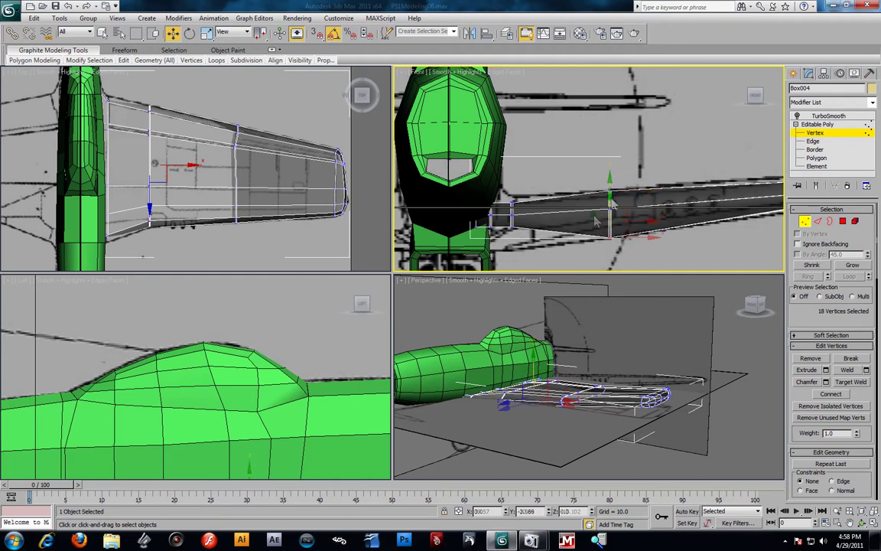
Lower the bottom wing-root vertices about 3.6 units and raise the top root vertices about 0.9 units to fit the blueprint.
mouse_move(498, 244)
left_mouse_down()
mouse_move(470, 229)
mouse_move(497, 196)
mouse_move(498, 230)
left_mouse_up()
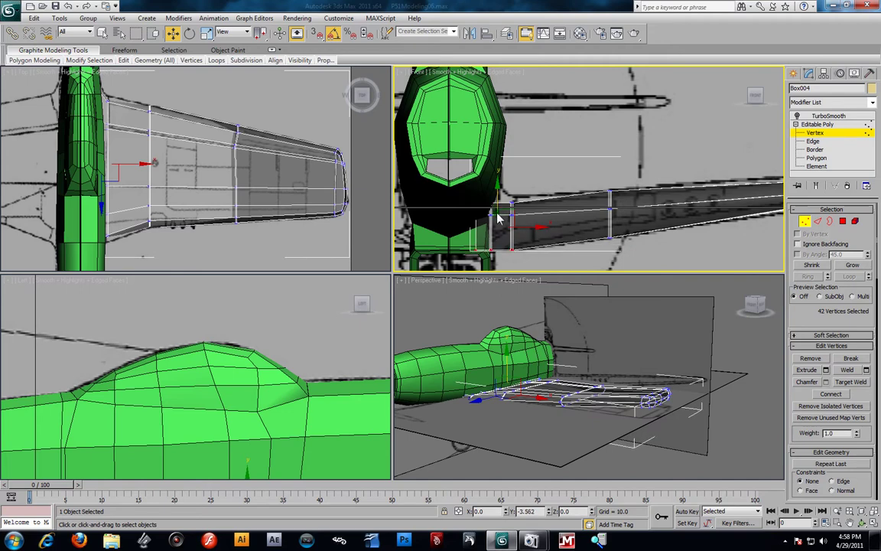
left_click_drag(471, 171, 531, 208)
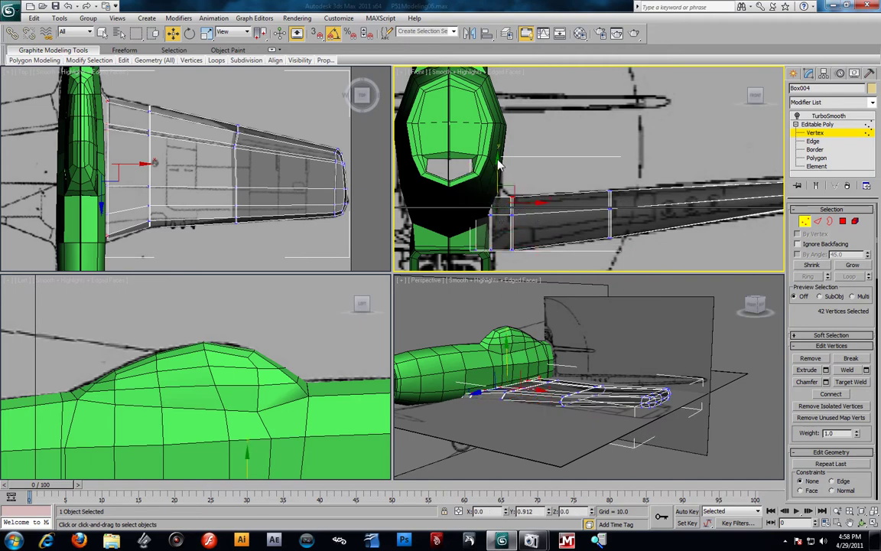
left_click(485, 190)
left_click_drag(472, 167, 505, 202)
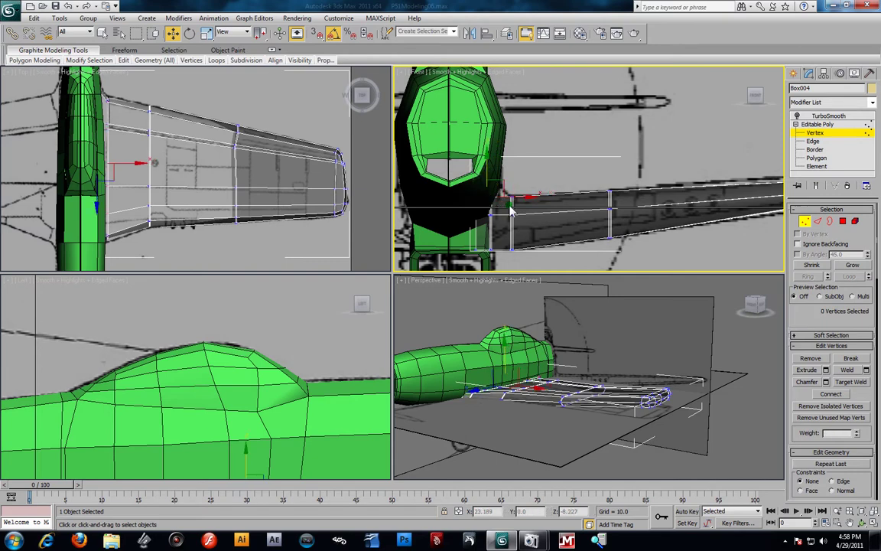
left_click_drag(486, 162, 487, 144)
Adjust the upper and lower mid-span vertices vertically to match the blueprint's wing thickness in the front view.
middle_click_drag(756, 127, 586, 164)
mouse_move(746, 159)
middle_mouse_down()
mouse_move(617, 132)
mouse_move(685, 137)
middle_mouse_up()
left_click_drag(589, 175, 580, 158)
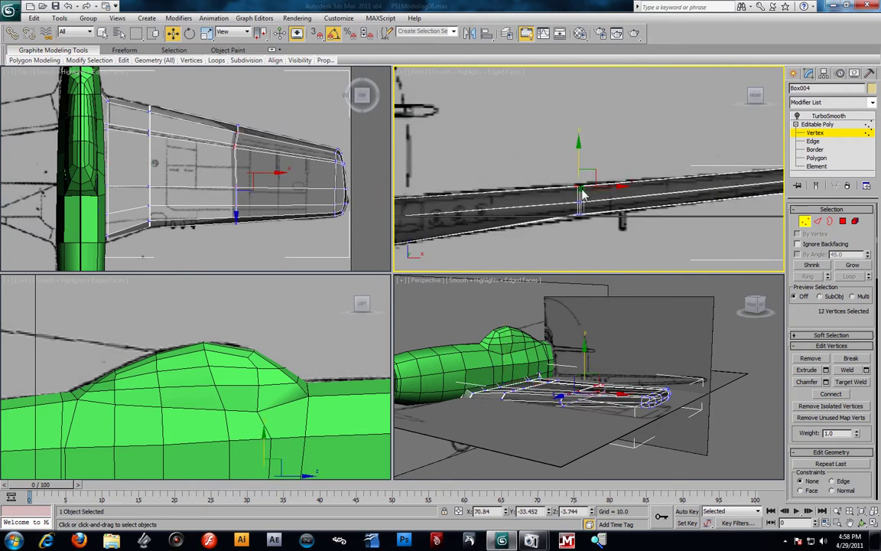
mouse_move(594, 240)
left_mouse_down()
mouse_move(570, 213)
mouse_move(580, 186)
left_mouse_up()
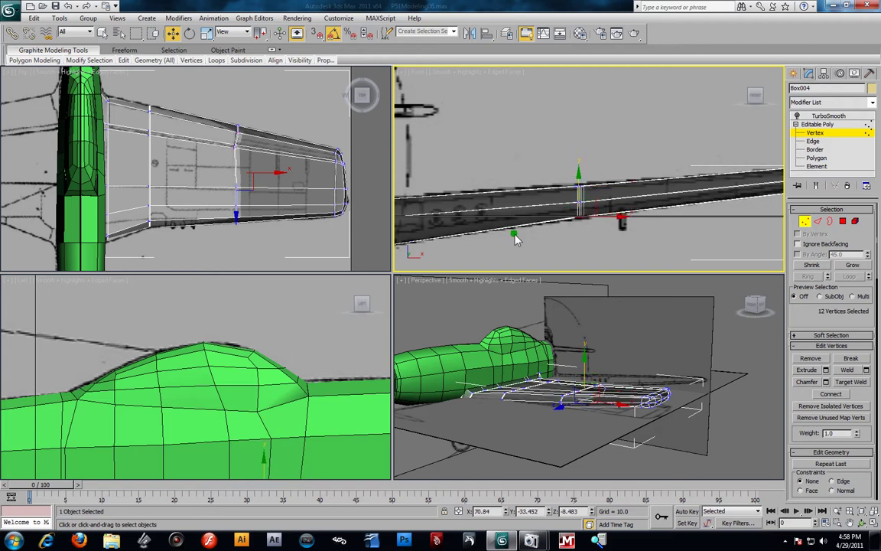
Try to reposition the outermost wing-tip vertices in the front view, and undo the move.
middle_click_drag(667, 228, 543, 238)
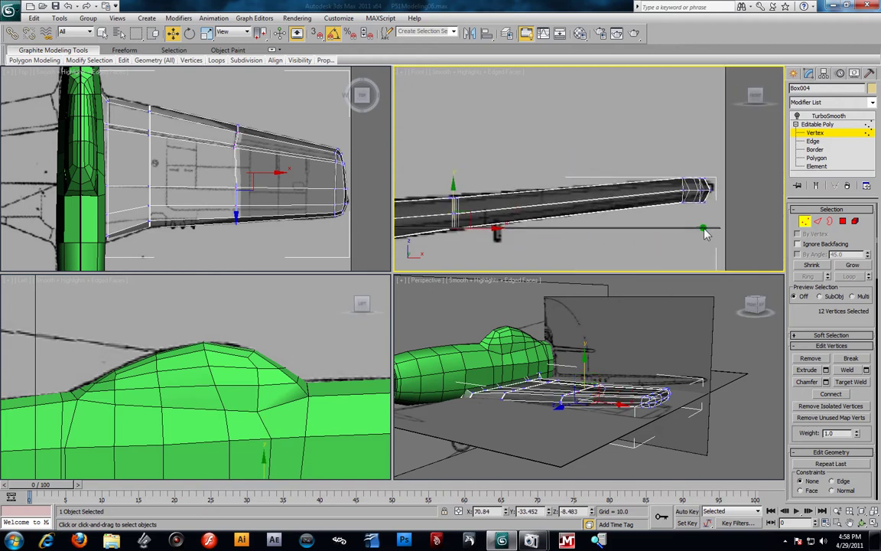
scroll(727, 227, "up", 2)
middle_click_drag(732, 225, 658, 239)
middle_click_drag(633, 400, 599, 375, "alt")
scroll(643, 409, "up", 3)
scroll(596, 367, "up", 4)
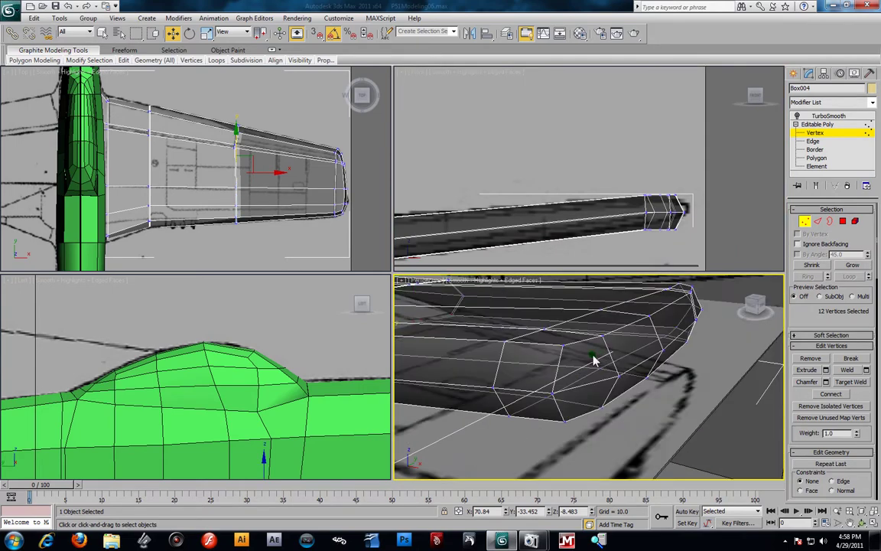
left_click_drag(709, 194, 663, 245)
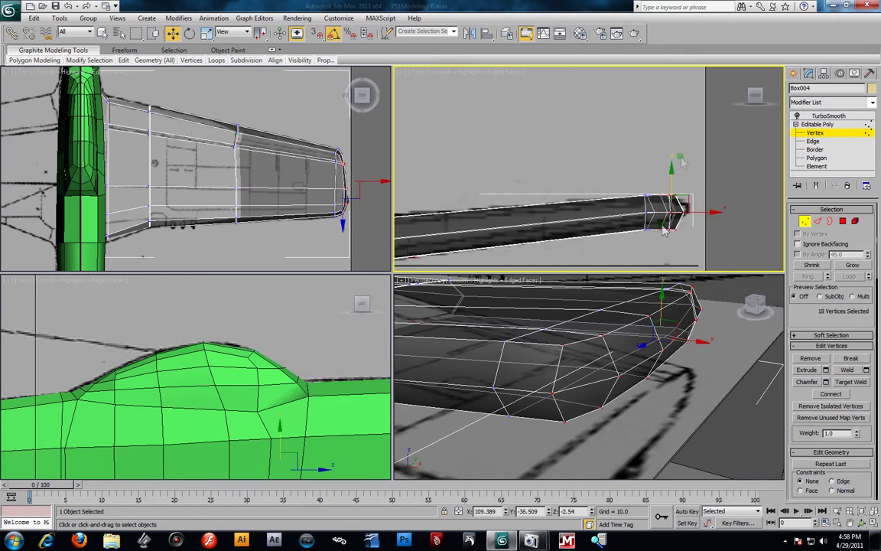
right_click(687, 160)
left_click(563, 167)
left_click_drag(673, 182, 675, 195)
left_click_drag(691, 200, 692, 199)
key("ctrl+z")
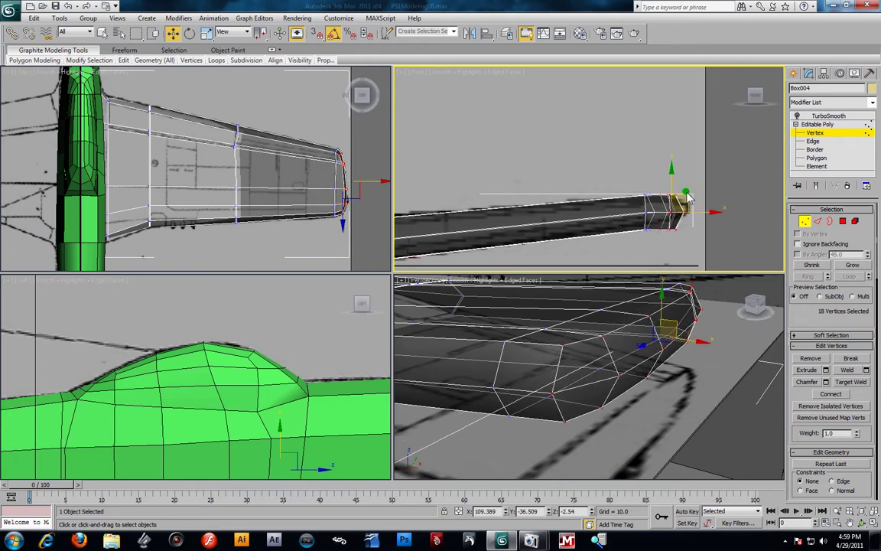
Rotate all the wing-tip vertices slightly in the front view to follow the wing's slope, and clear the vertex selection.
middle_click_drag(663, 448, 682, 459, "alt")
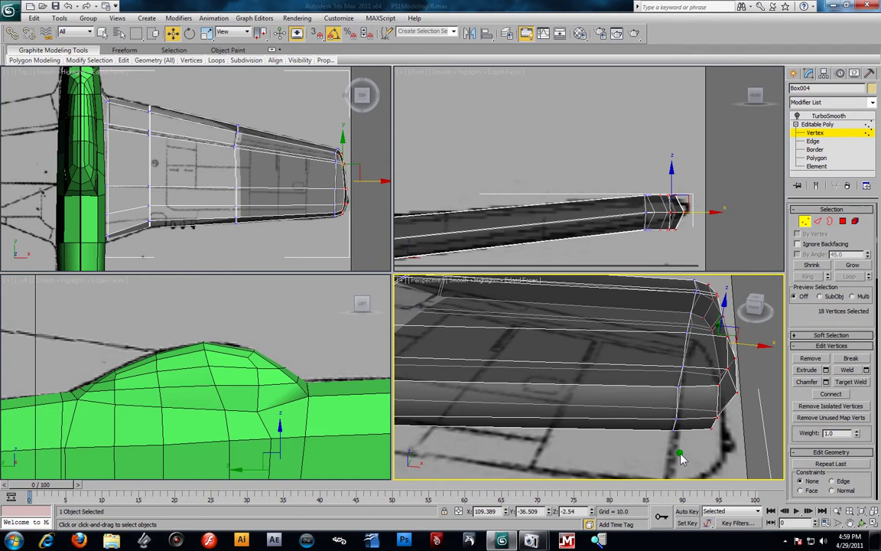
left_click_drag(621, 167, 698, 259)
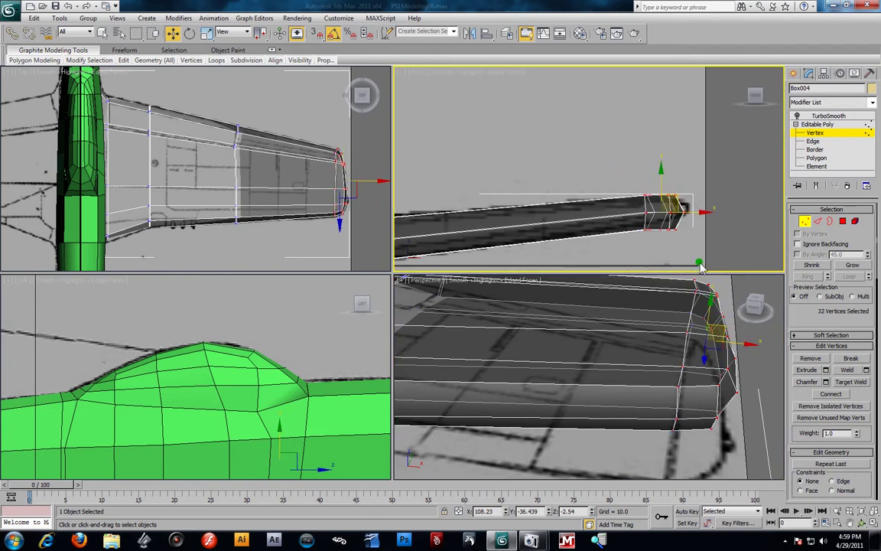
key("e")
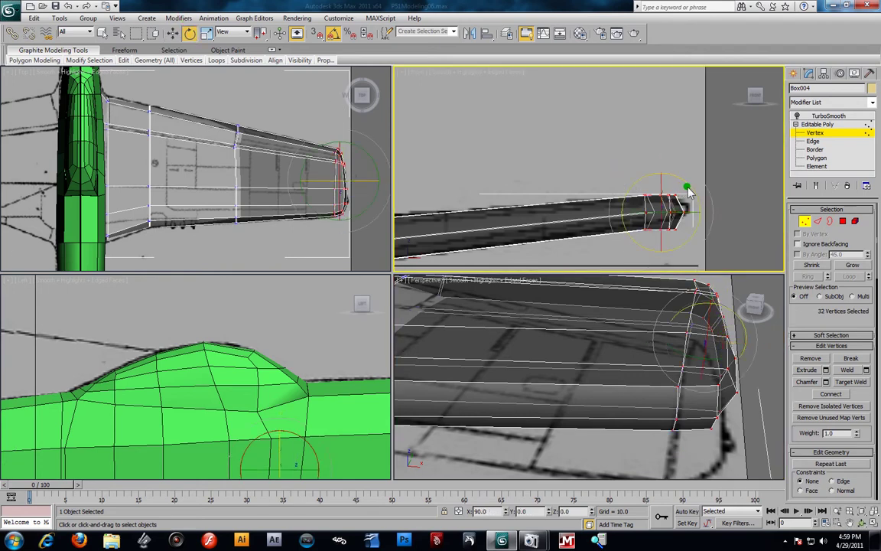
left_click_drag(687, 188, 686, 189)
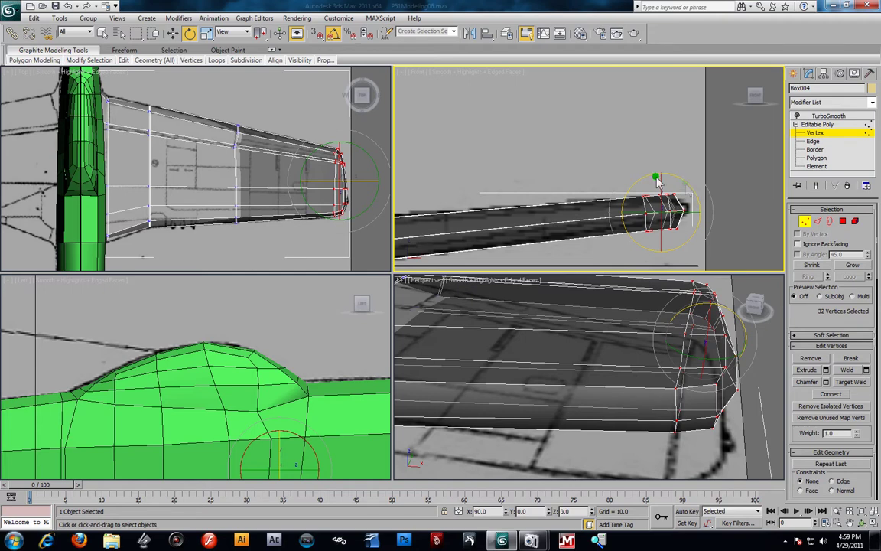
scroll(616, 217, "down", 2)
middle_click_drag(617, 217, 663, 186)
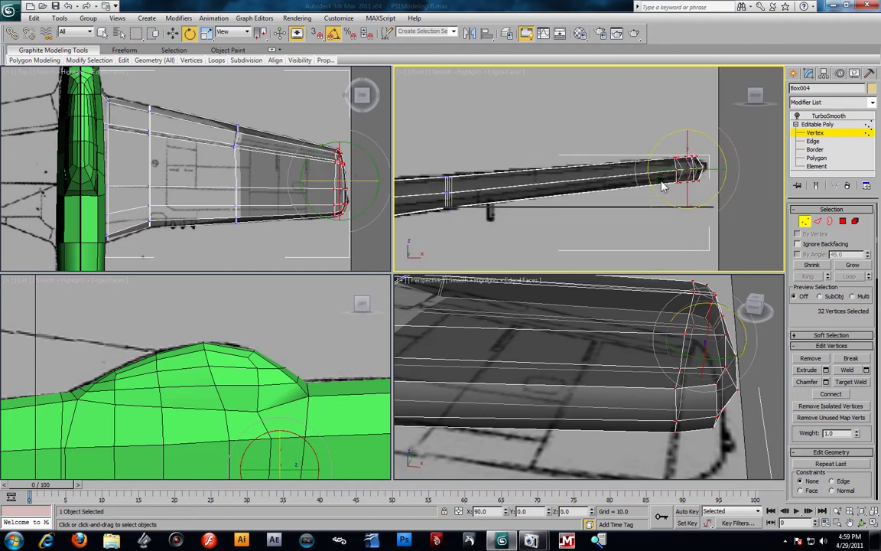
left_click(661, 228)
Leave vertex editing, hide everything except the wing, and switch off its see-through display.
scroll(676, 388, "down", 2)
middle_click(673, 388)
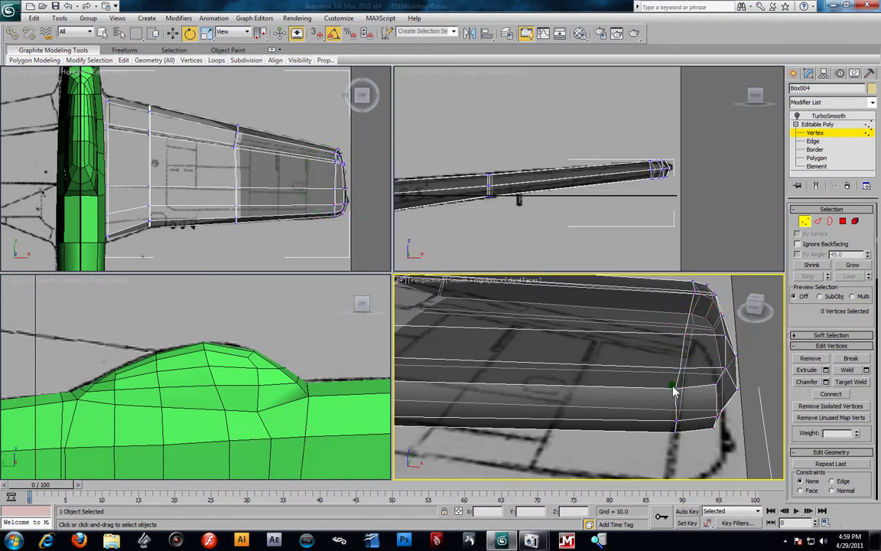
scroll(672, 388, "down", 2)
middle_click_drag(596, 367, 616, 365, "alt")
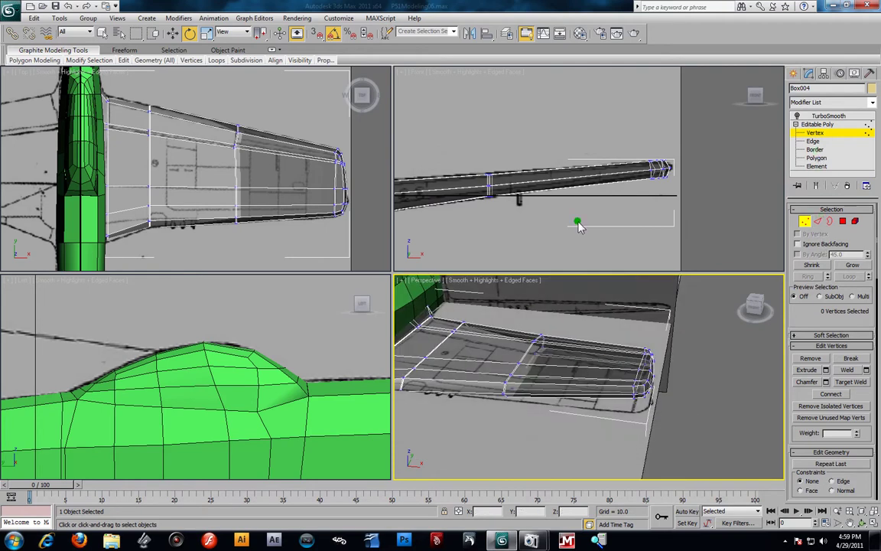
middle_click(540, 220)
scroll(540, 220, "down", 2)
middle_click_drag(540, 221, 635, 197)
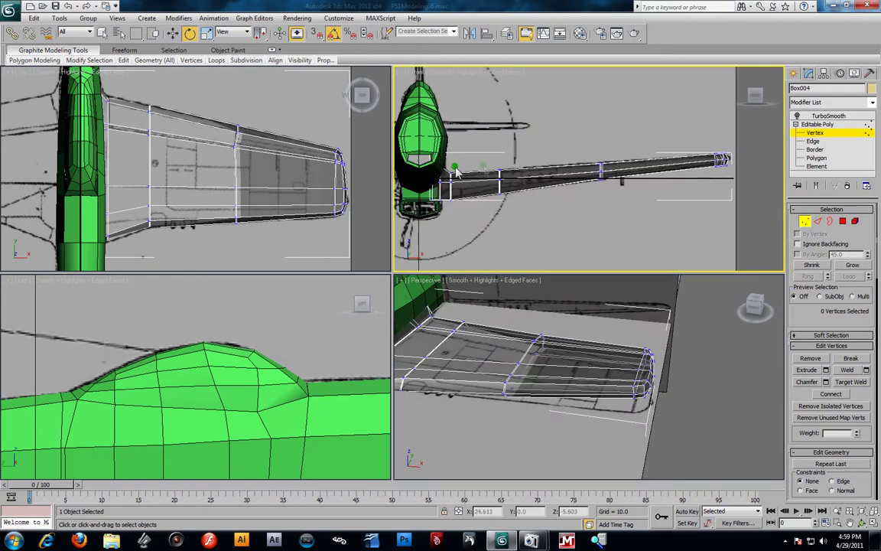
left_click(732, 338)
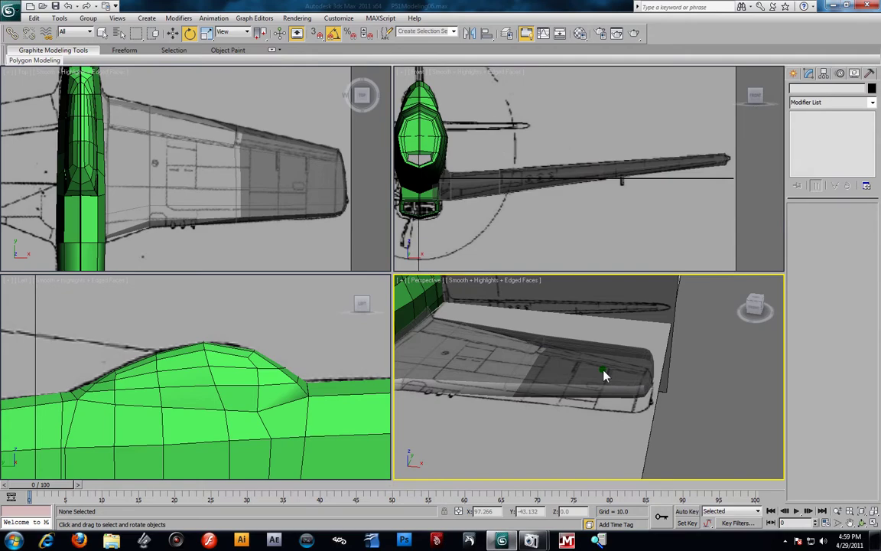
left_click(604, 372)
right_click(605, 372)
left_click(628, 330)
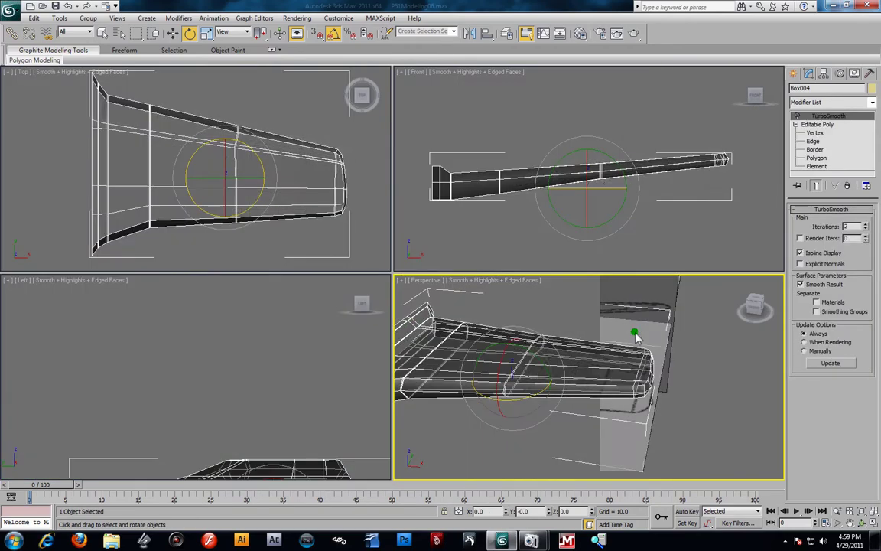
key("alt+x")
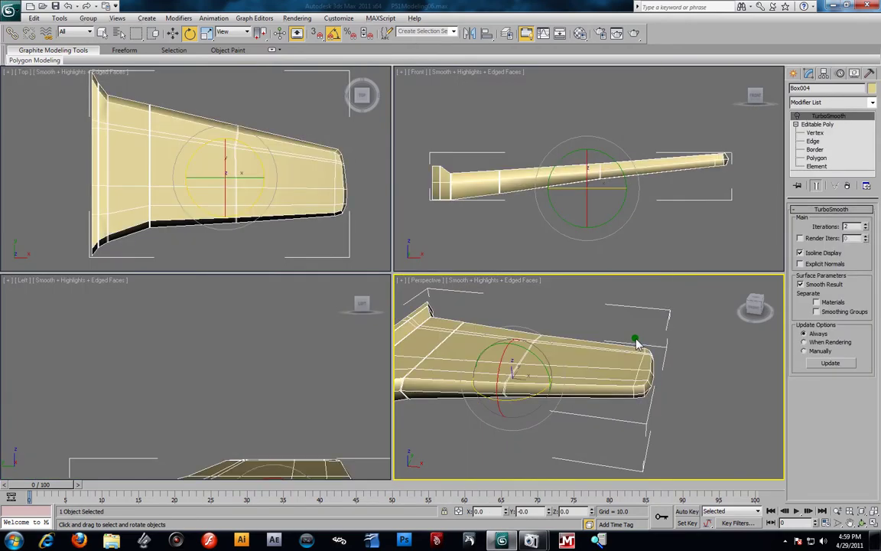
Enable TurboSmooth on the wing and inspect the deselected wing from several angles in a full-size perspective view.
key("alt+w")
middle_click_drag(545, 328, 501, 311, "alt")
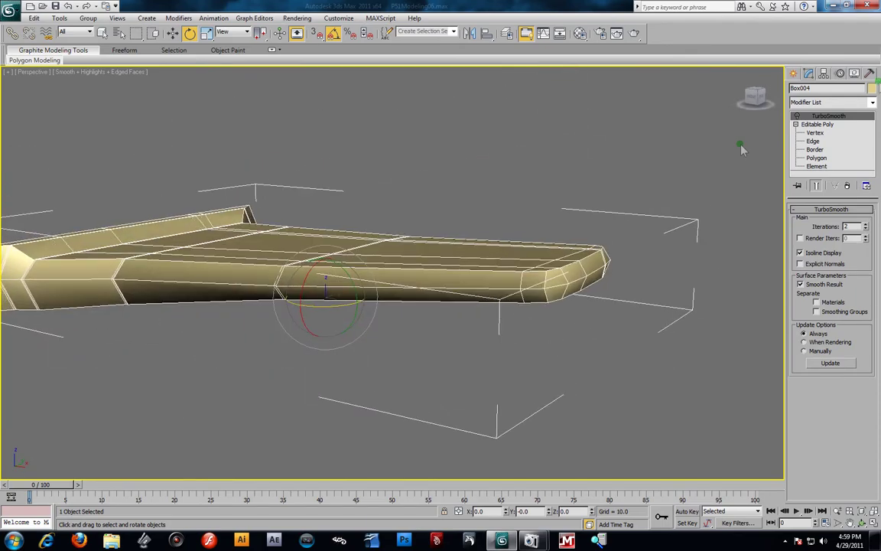
left_click(797, 117)
left_click(624, 257)
middle_click_drag(621, 260, 529, 309, "alt")
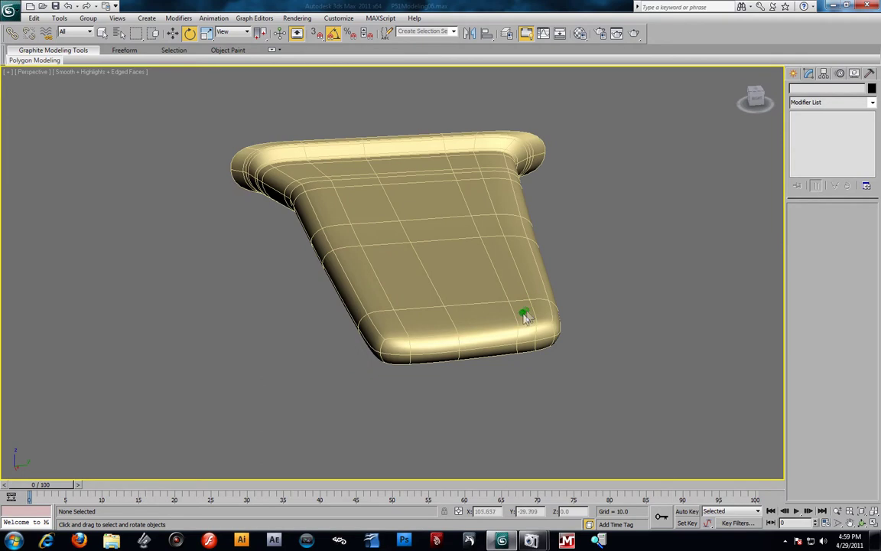
Return to the four-view layout with the front view active, and unhide all objects.
left_click(523, 319)
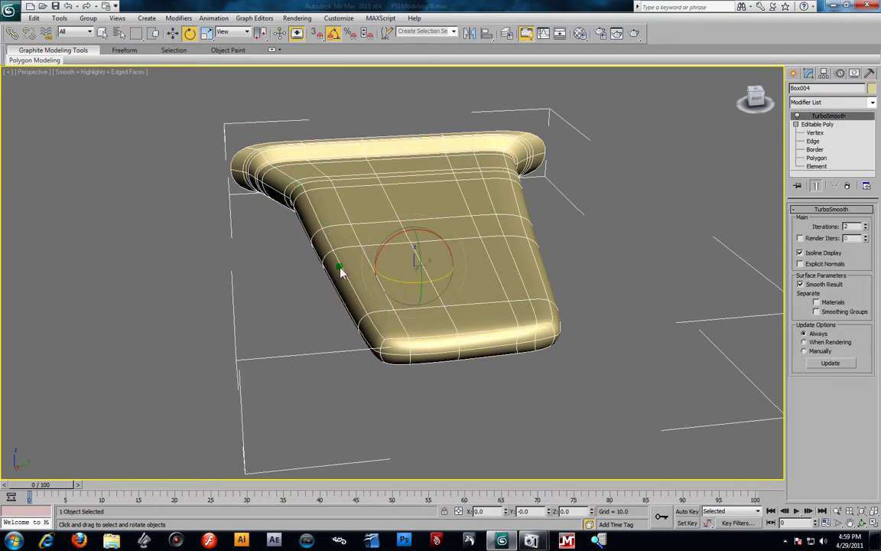
key("alt+w")
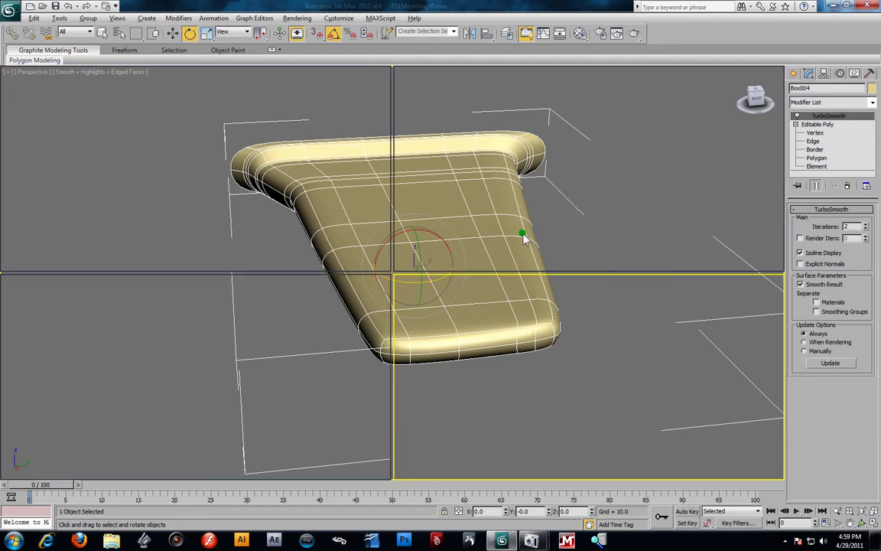
right_click(674, 185)
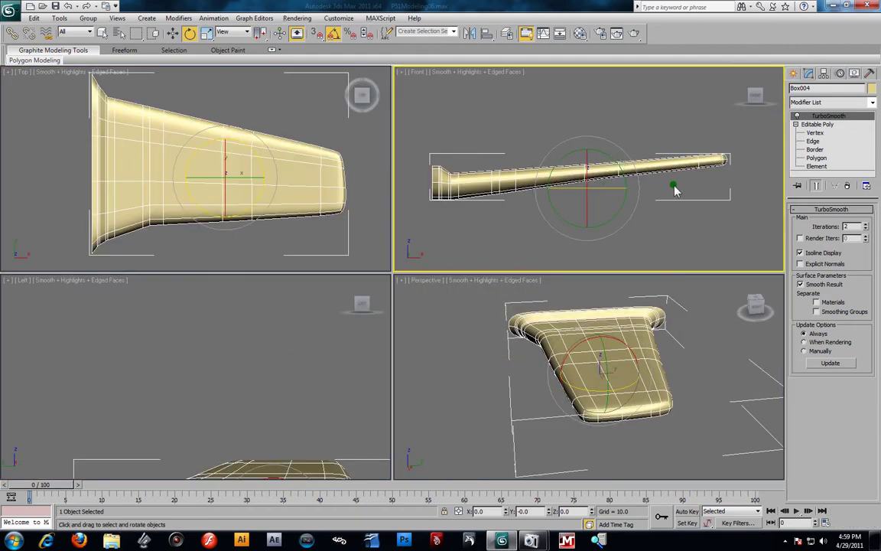
left_click(673, 185)
right_click(673, 183)
left_click(705, 136)
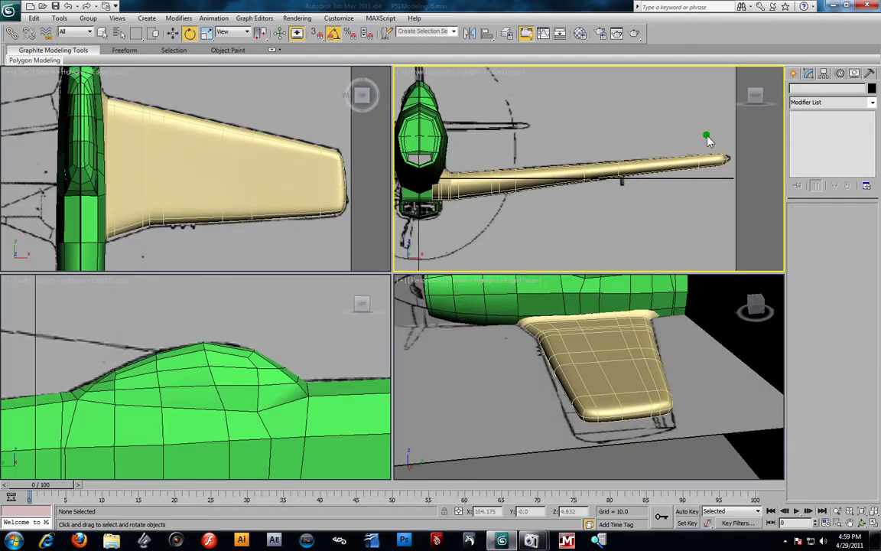
Select the wing and open its base mesh for vertex editing with the TurboSmooth result kept displayed.
left_click(600, 178)
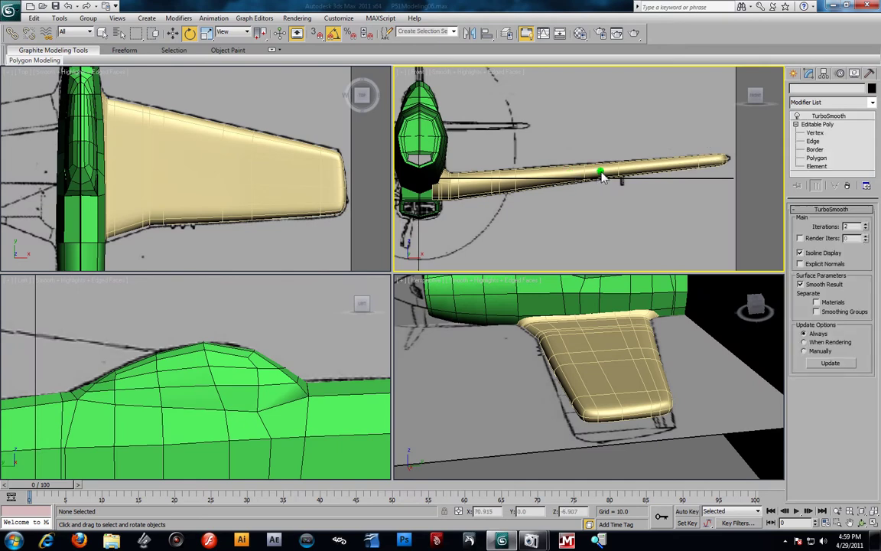
key("alt+x")
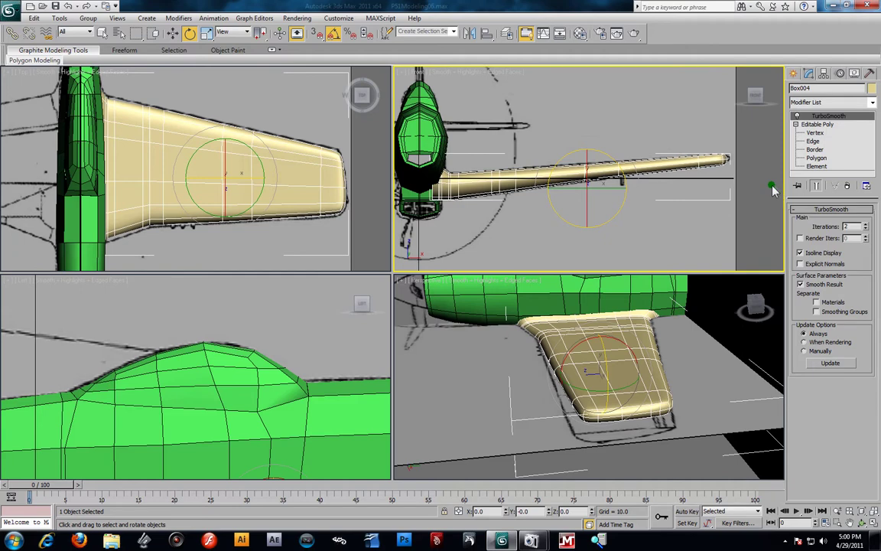
left_click(817, 134)
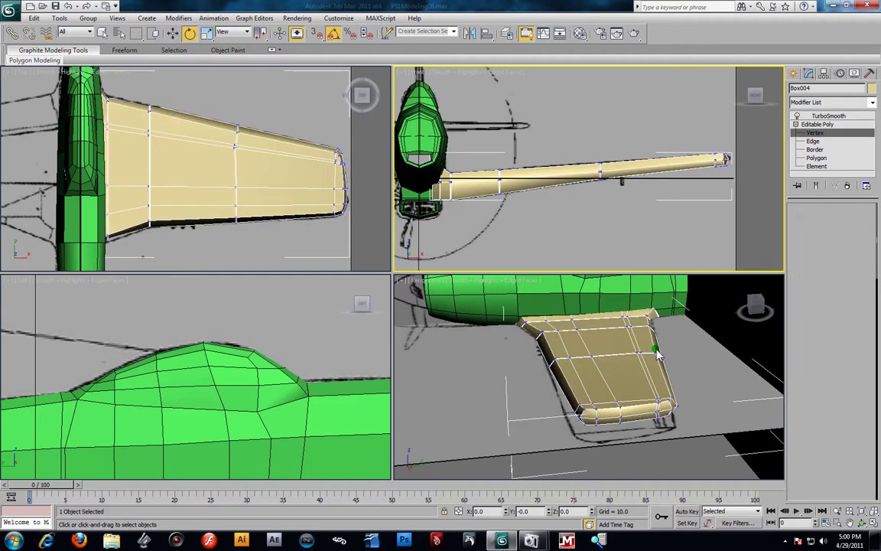
left_click(822, 116)
left_click(817, 134)
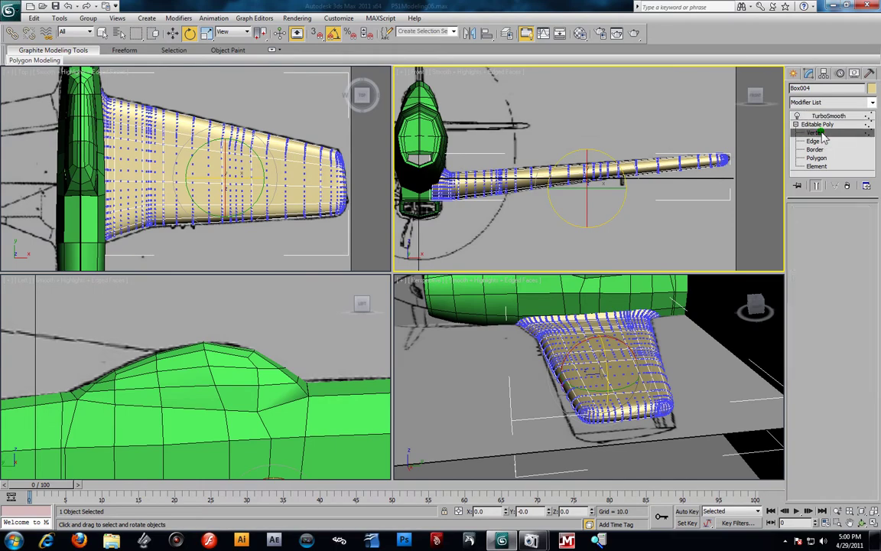
left_click(816, 186)
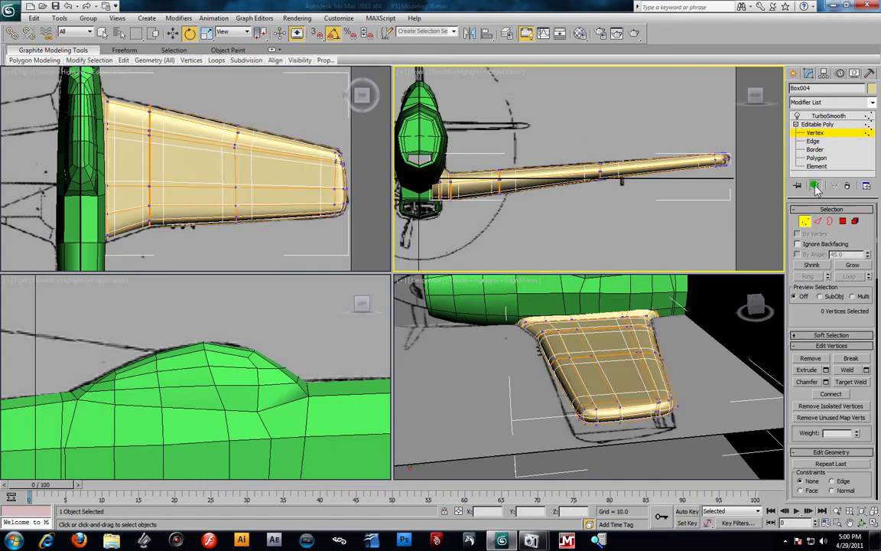
Leave vertex editing, lower the horizontal blueprint plane below the wing to about Z -19.3, and reopen the wing's vertices for editing.
middle_click_drag(640, 386, 630, 379, "alt")
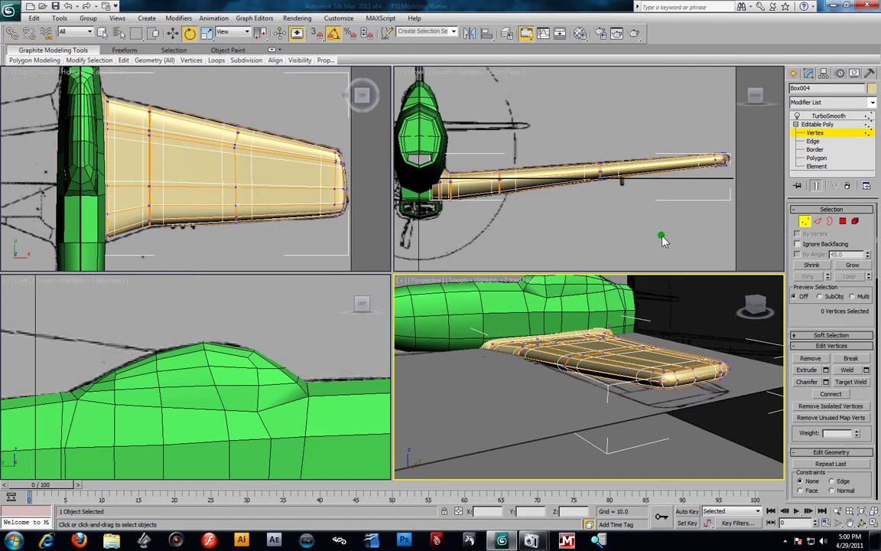
middle_click_drag(713, 364, 666, 375, "alt")
scroll(665, 383, "up", 2)
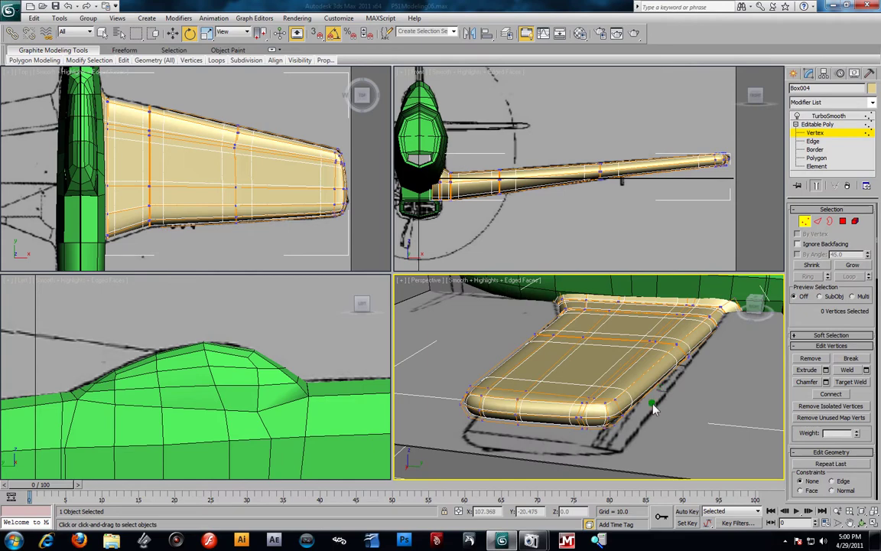
middle_click_drag(621, 415, 647, 413)
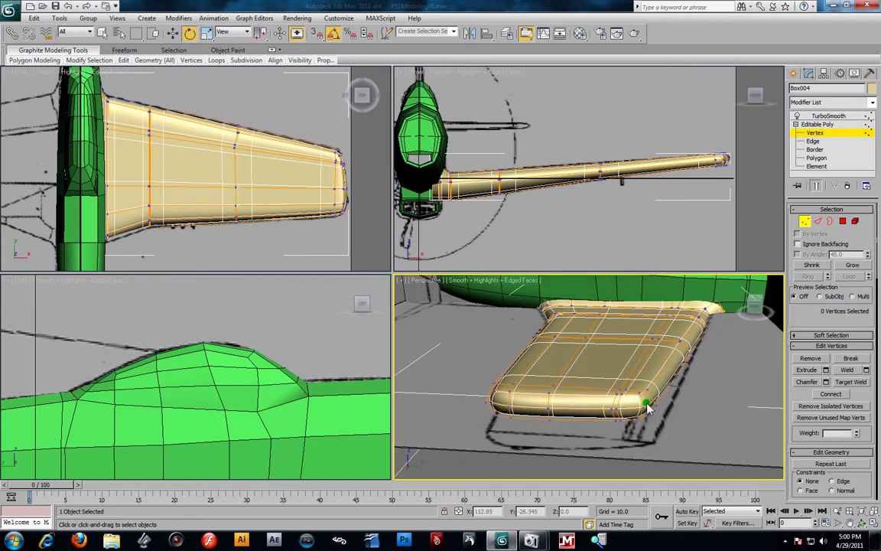
left_click(819, 132)
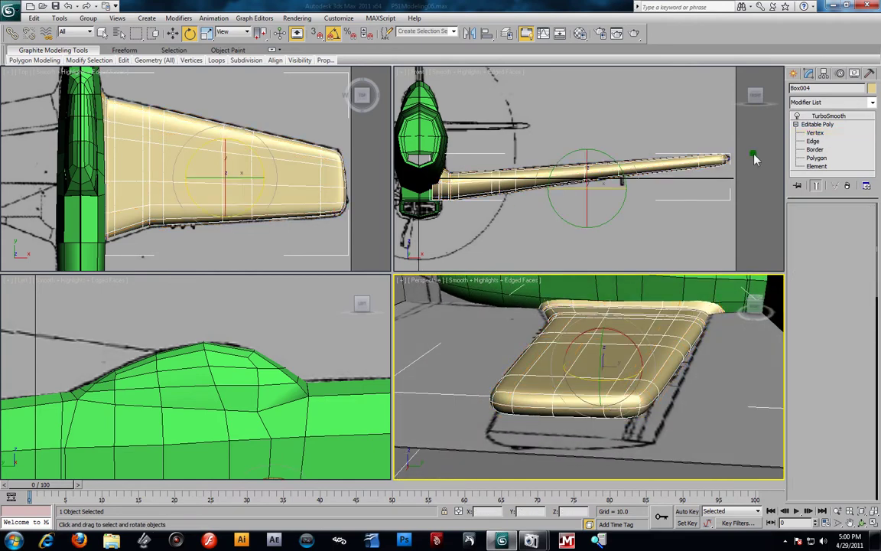
left_click(753, 153)
left_click(305, 98)
left_click(358, 128)
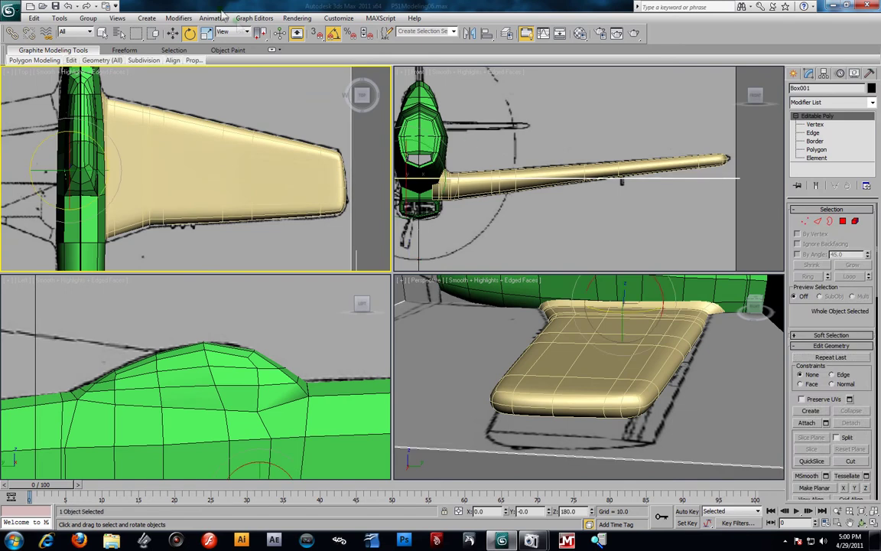
left_click(175, 33)
scroll(568, 117, "down", 3)
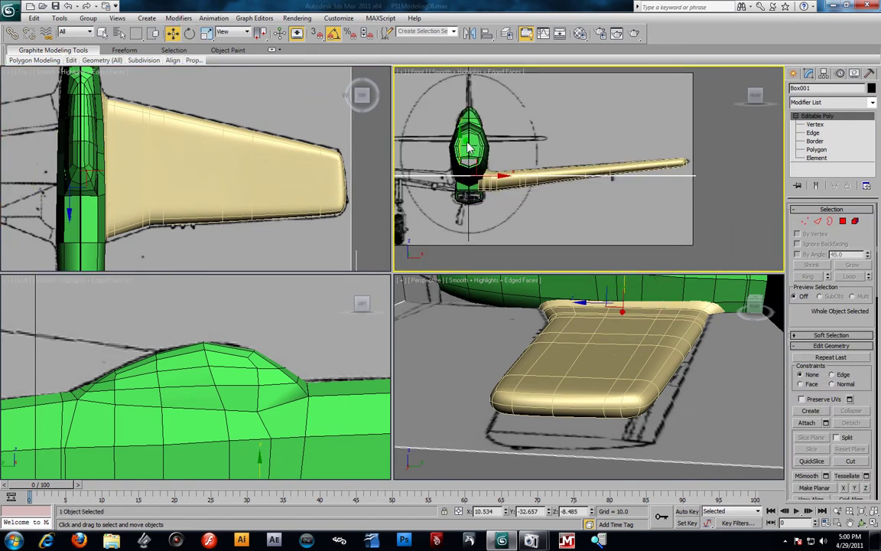
left_click_drag(461, 141, 462, 167)
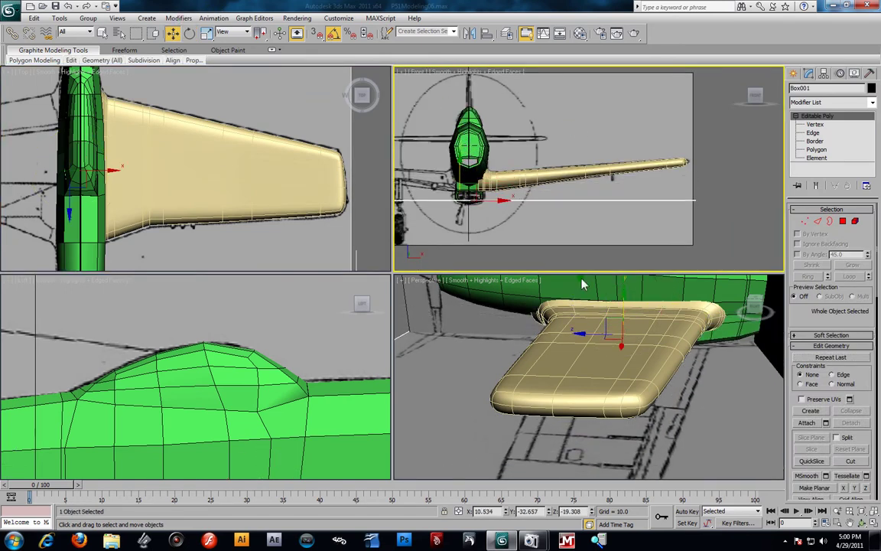
left_click(619, 374)
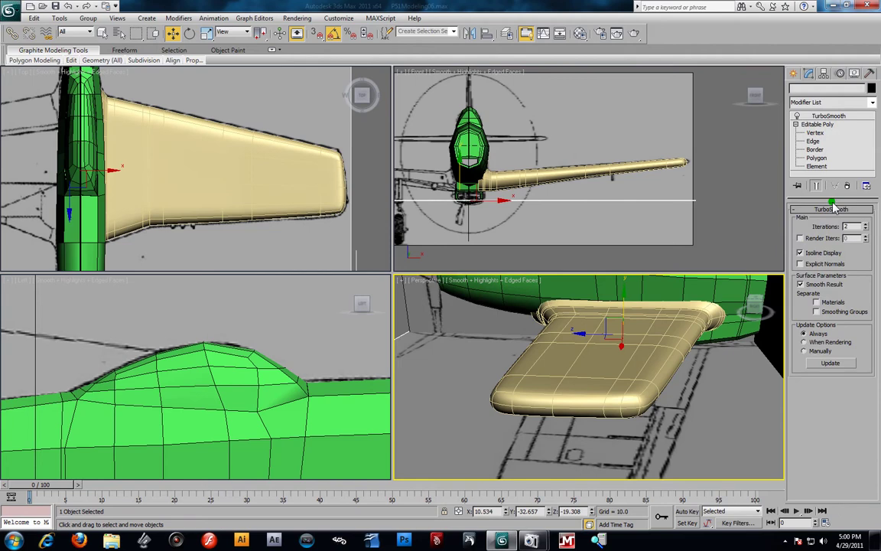
left_click(825, 134)
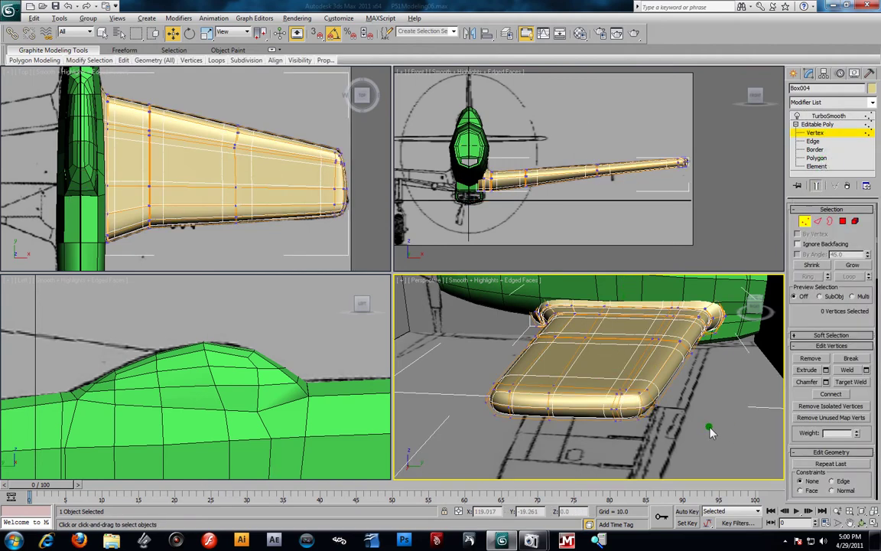
Try to thin the trailing edge by scaling all 100 of its vertices together vertically, and undo the scaling.
left_click_drag(710, 434, 713, 434)
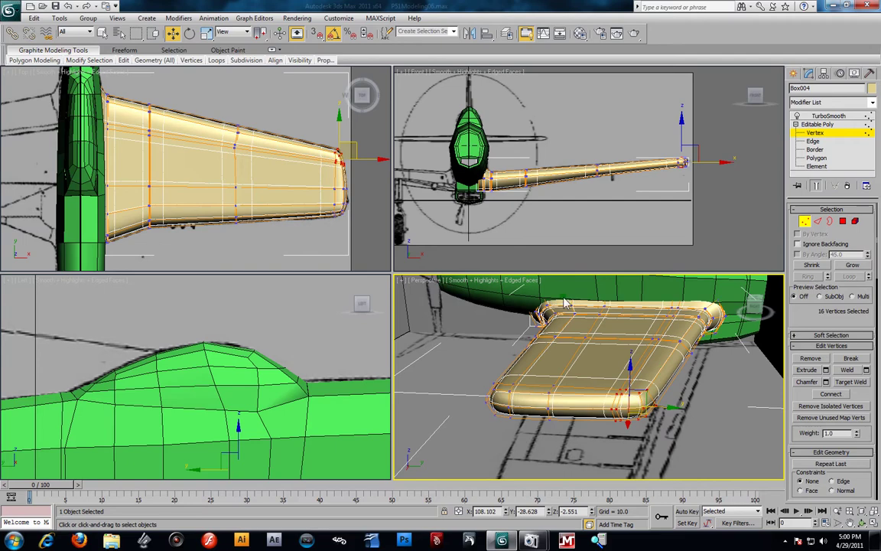
middle_click_drag(664, 387, 651, 372, "alt")
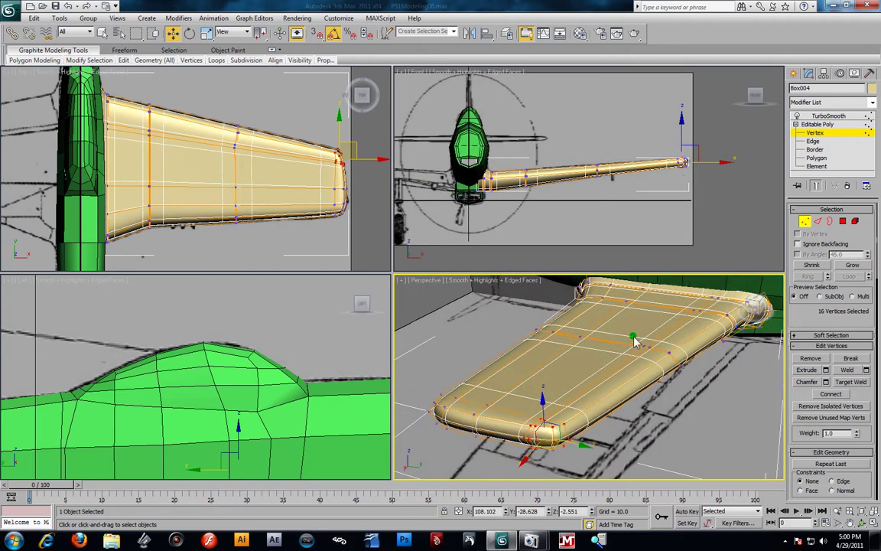
left_click_drag(635, 341, 686, 368, "ctrl")
middle_click_drag(111, 94, 121, 128)
left_click_drag(156, 169, 374, 214)
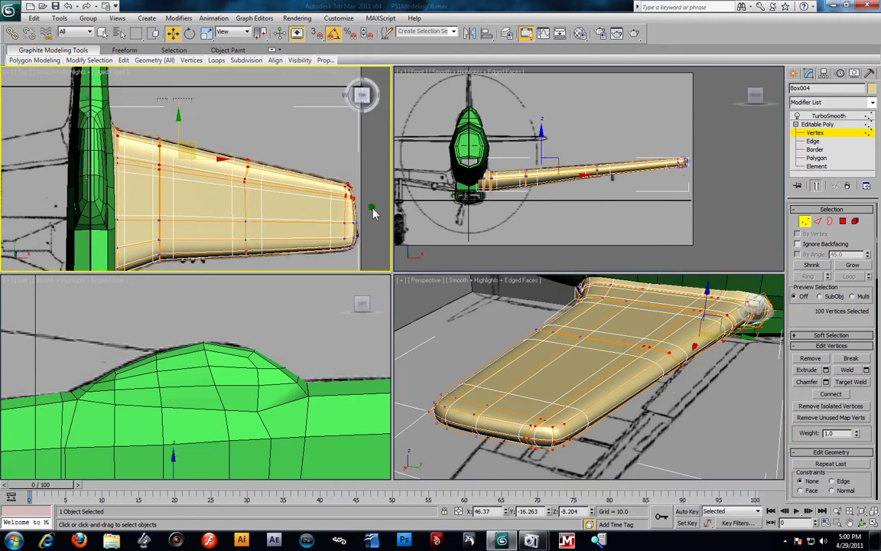
left_click(207, 33)
middle_click_drag(686, 404, 702, 312, "alt")
left_click_drag(691, 308, 698, 345)
mouse_move(631, 361)
middle_mouse_down("alt")
mouse_move(610, 365)
mouse_move(616, 353)
middle_mouse_up("alt")
key("ctrl+z")
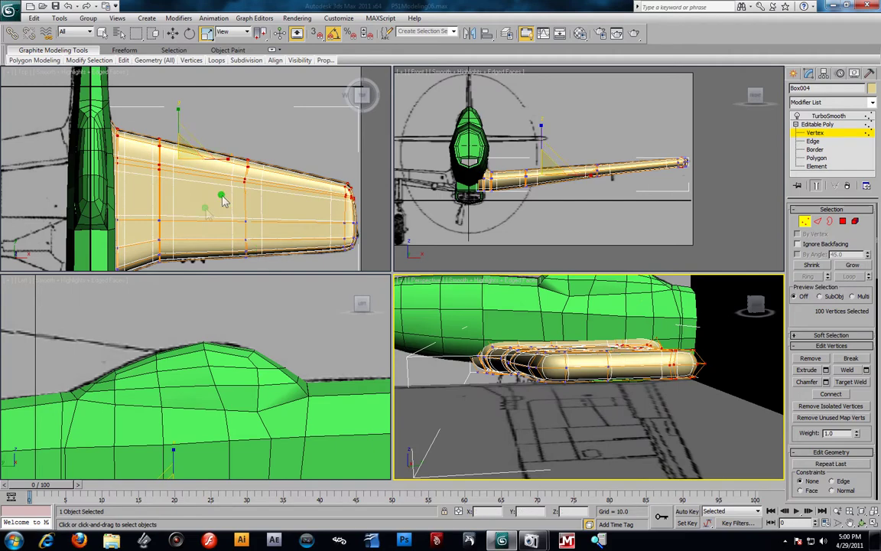
Thin the trailing edge vertically by scaling the 16 tip vertices to about 51% and the 17 mid-span vertices to about 64%.
middle_click_drag(658, 380, 665, 454, "alt")
left_click_drag(599, 384, 622, 410)
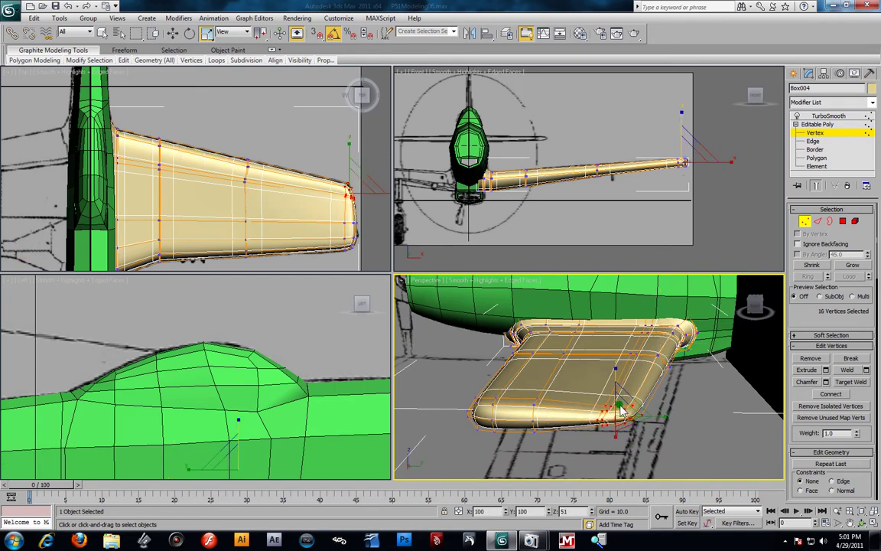
middle_click_drag(624, 408, 664, 415, "alt")
mouse_move(639, 348)
left_mouse_down()
mouse_move(633, 331)
mouse_move(627, 350)
left_mouse_up()
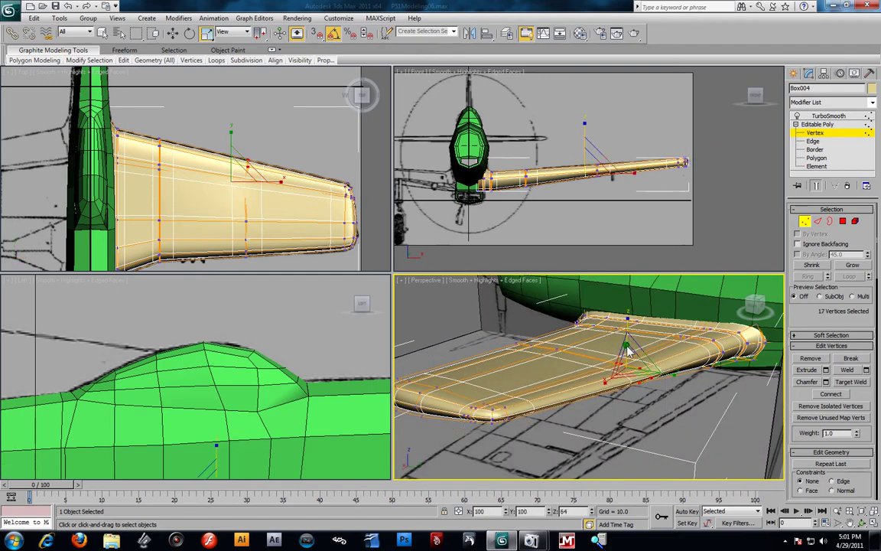
Hide everything except the wing and enlarge the perspective view to full size.
middle_click_drag(627, 350, 647, 350, "alt")
right_click(659, 334)
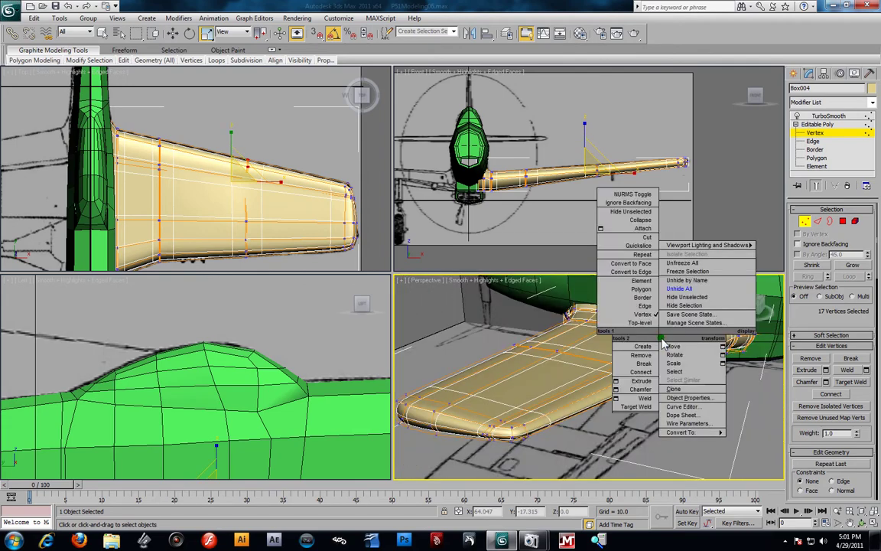
left_click(686, 297)
key("alt+w")
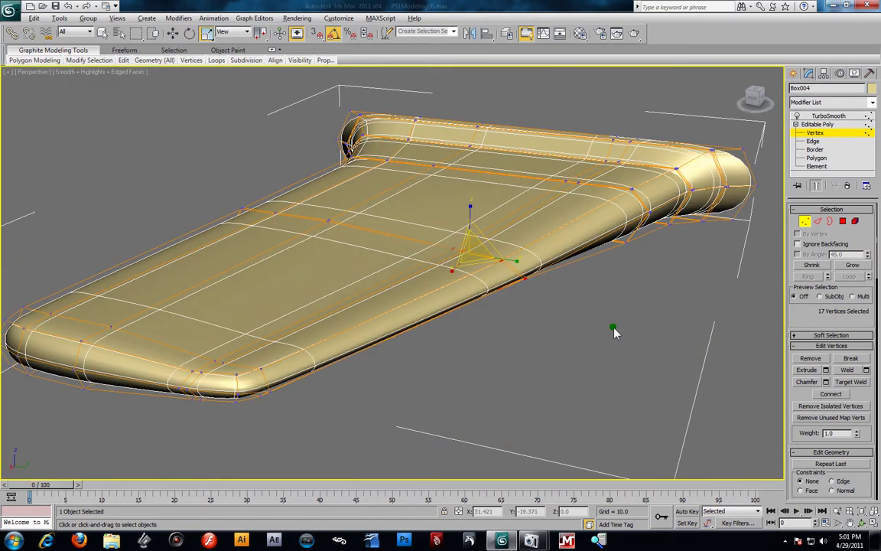
Scale the 21 trailing-edge vertices at the wing's inner section vertically to about 66%.
middle_click_drag(570, 318, 519, 334, "alt")
left_click_drag(501, 300, 483, 258)
middle_click_drag(484, 258, 562, 347, "alt")
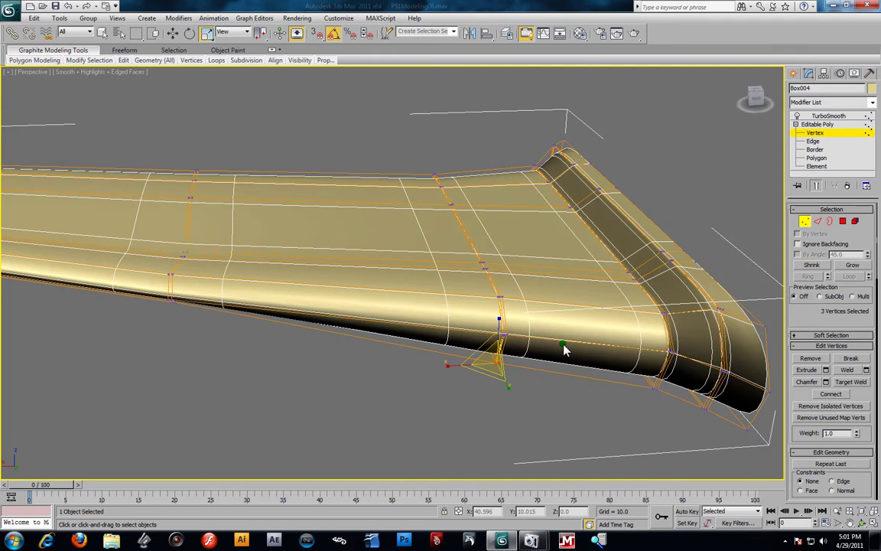
left_click_drag(533, 438, 455, 259)
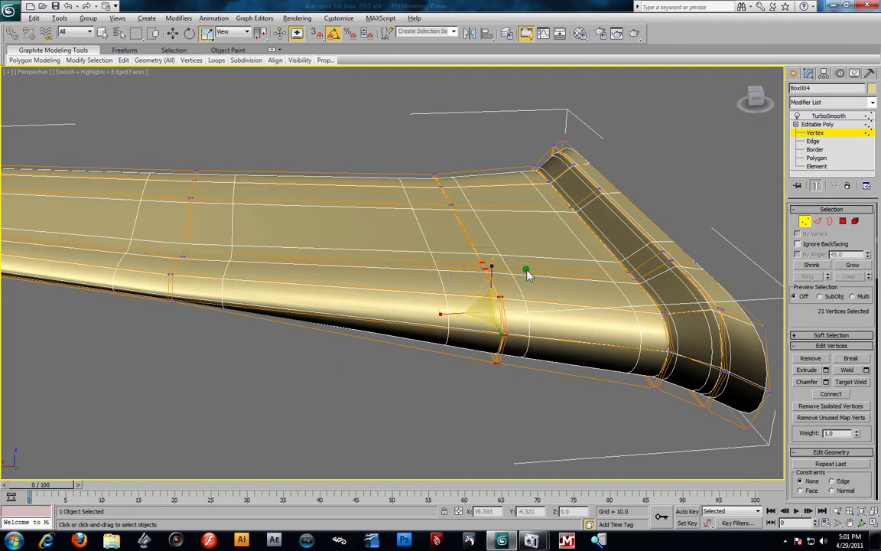
middle_click_drag(468, 263, 497, 216, "alt")
left_click_drag(497, 219, 499, 239)
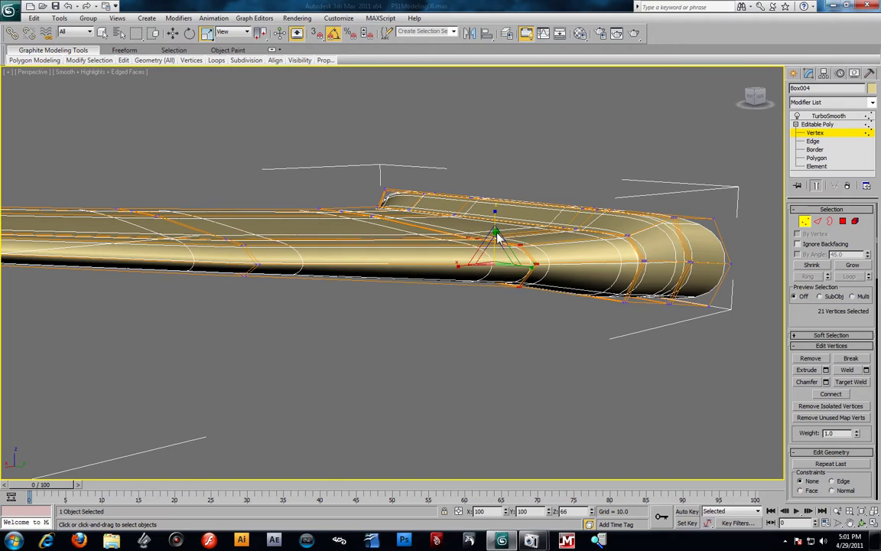
Thin the rear of the wing root by scaling its trailing-edge vertices vertically, ending with a selection of 49 vertices.
middle_click_drag(497, 239, 734, 381, "alt")
left_click_drag(637, 320, 635, 317, "ctrl")
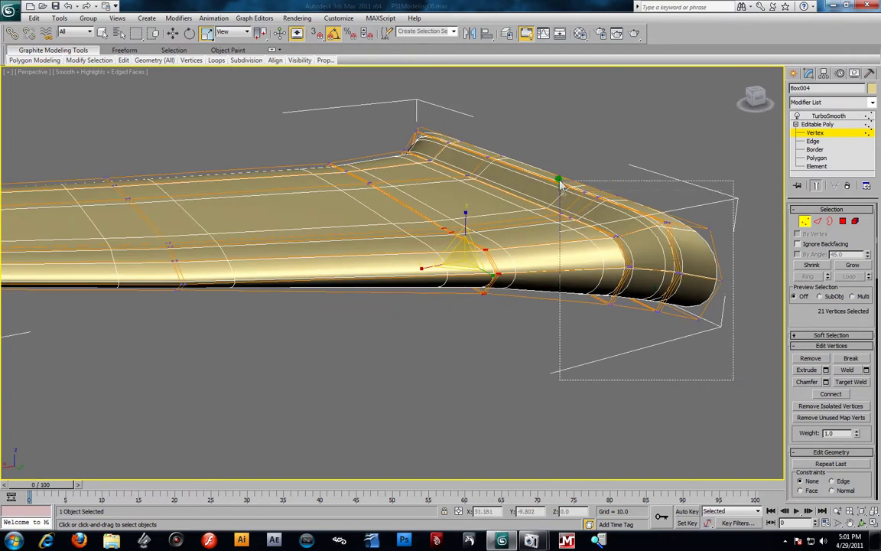
left_click_drag(619, 206, 621, 224)
middle_click_drag(621, 225, 657, 338, "alt")
left_click_drag(643, 344, 564, 144)
middle_click_drag(565, 143, 648, 279, "alt")
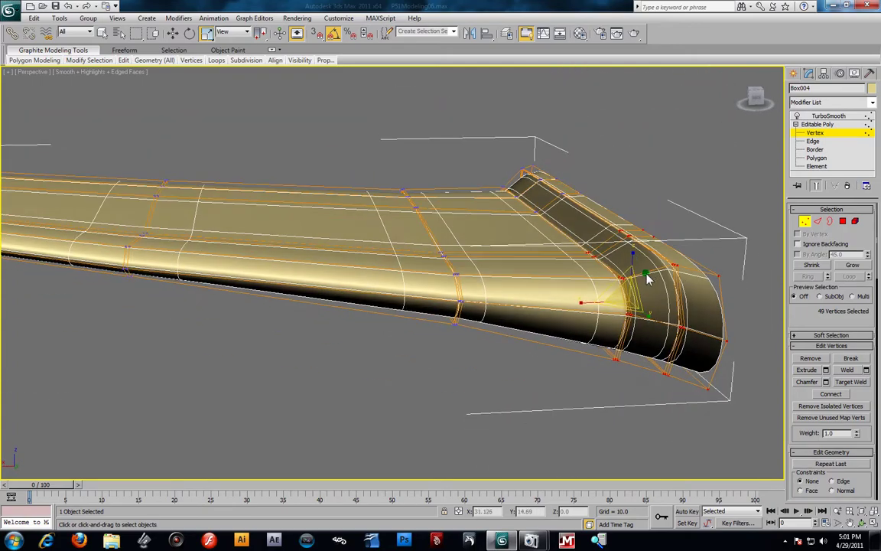
left_click_drag(633, 257, 634, 278)
Flatten the trailing edge at the inner section slightly more by scaling 39 vertices vertically.
middle_click_drag(634, 277, 525, 385, "alt")
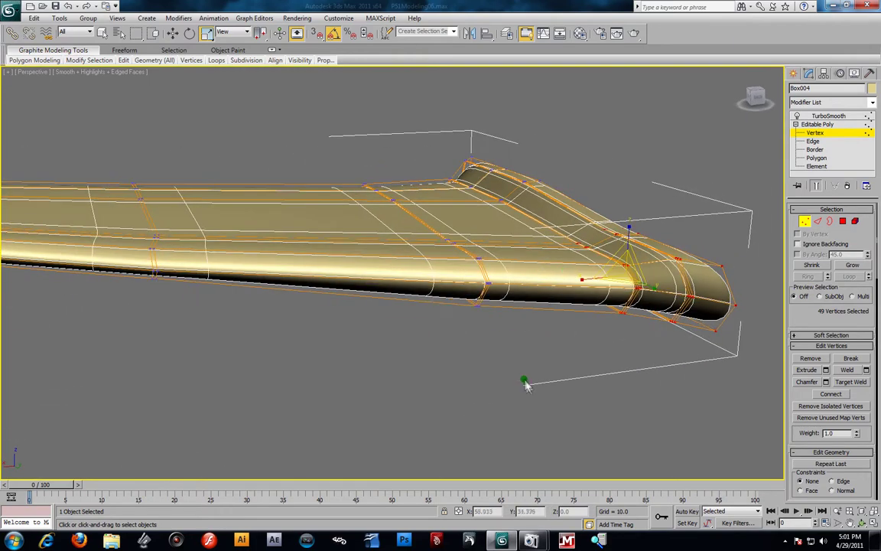
left_click_drag(422, 240, 422, 238)
left_click_drag(476, 218, 477, 224)
Refine the trailing edge's taper by vertically scaling 14 mid-span vertices and 24 inner-section vertices.
middle_click_drag(477, 224, 522, 239, "alt")
middle_click_drag(522, 365, 436, 412, "alt")
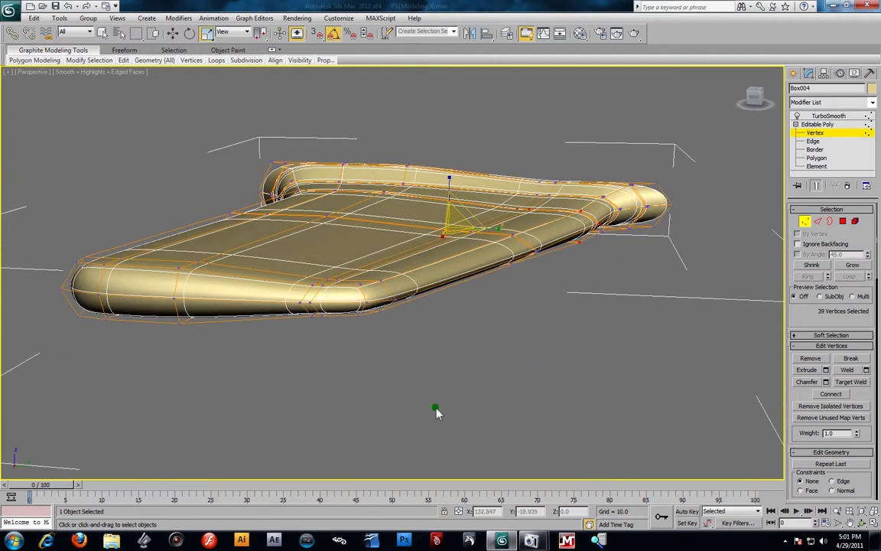
left_click_drag(447, 401, 340, 293)
middle_click_drag(626, 307, 501, 326, "alt")
left_click_drag(362, 241, 363, 241)
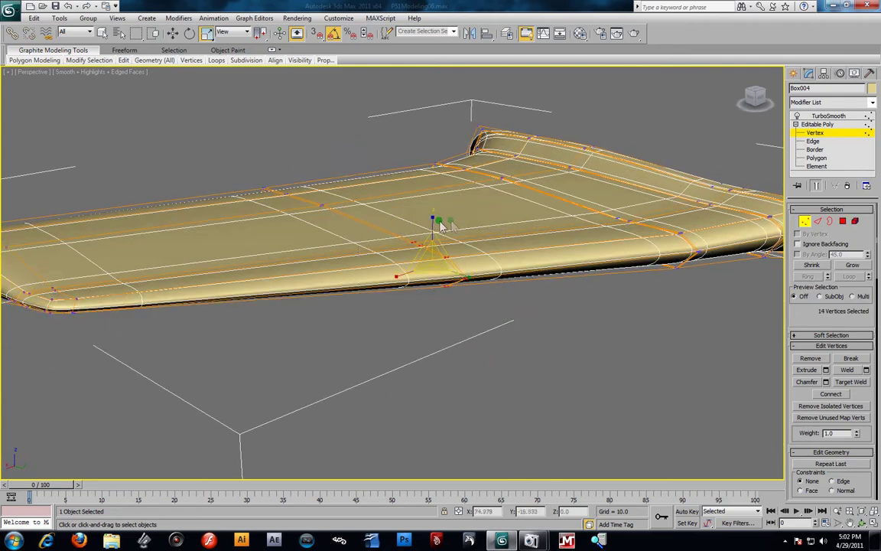
middle_click_drag(616, 269, 661, 286, "alt")
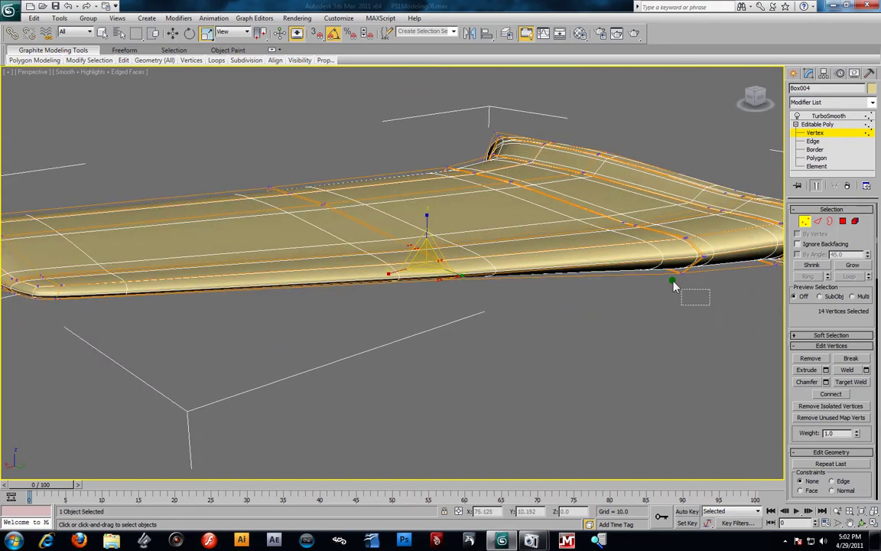
left_click_drag(607, 220, 554, 197)
middle_click_drag(720, 295, 676, 243, "alt")
left_click_drag(667, 214, 672, 221)
Select 14 vertices on the upper rear part of the wing root and move them slightly upward.
middle_click_drag(563, 204, 568, 318, "alt")
scroll(552, 317, "up", 3)
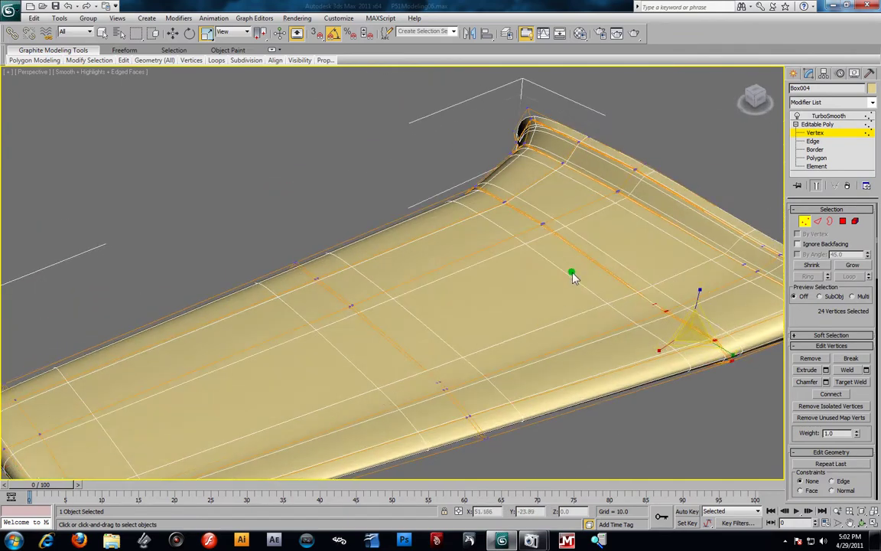
left_click_drag(525, 213, 555, 197)
middle_click_drag(716, 240, 632, 274, "alt")
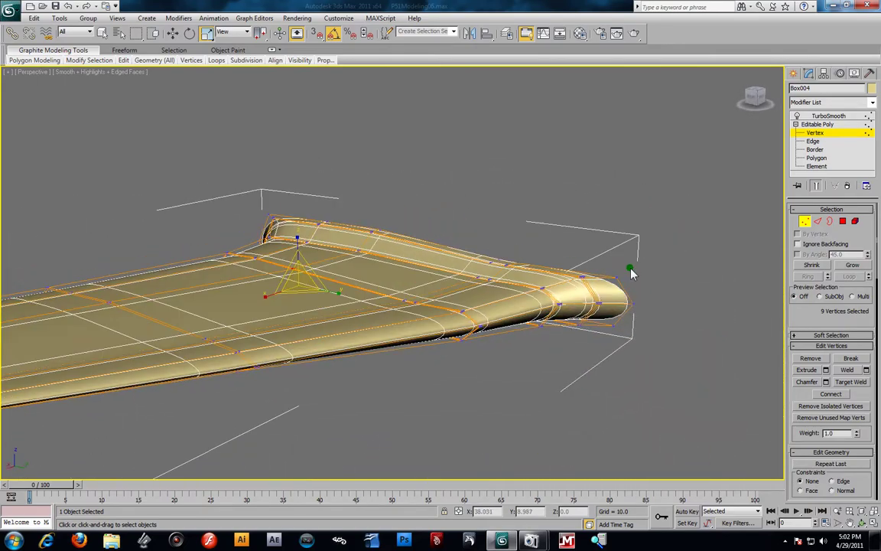
left_click_drag(521, 285, 520, 284)
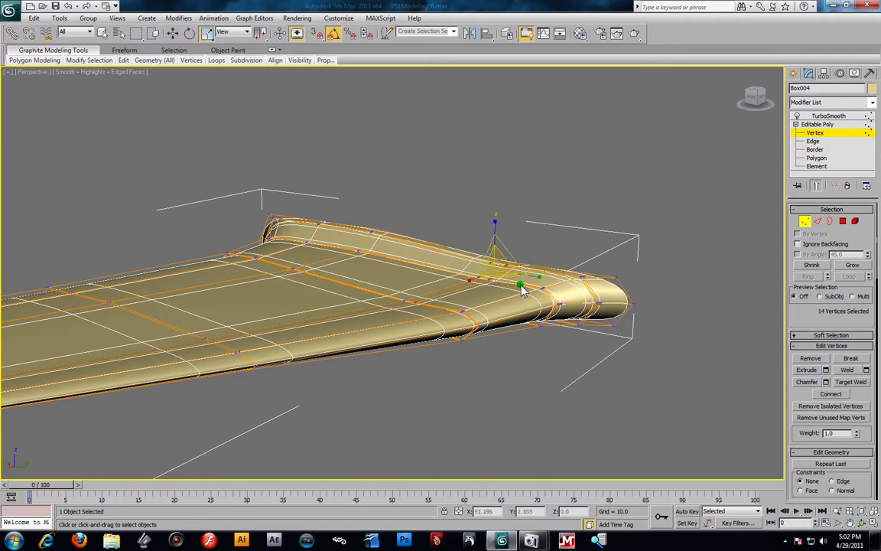
left_click(171, 34)
left_click_drag(499, 236, 497, 226)
middle_click_drag(495, 227, 596, 338, "alt")
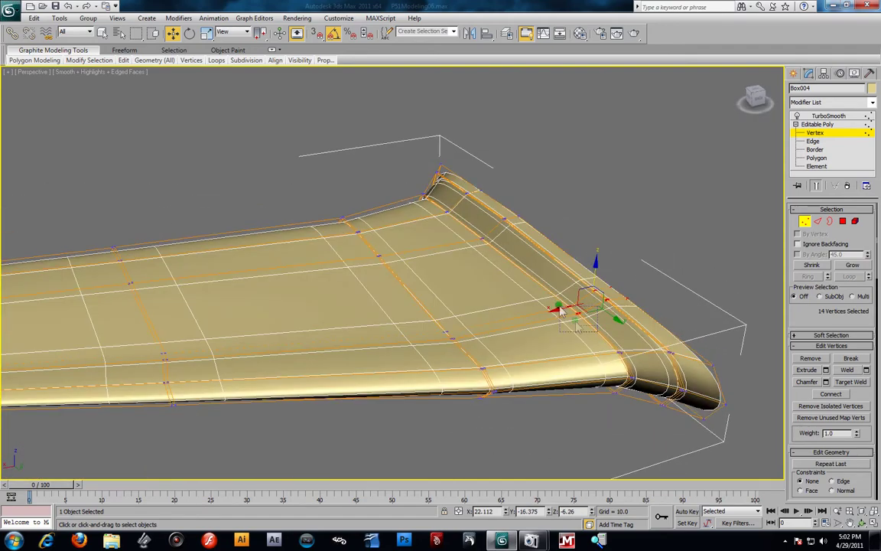
Select 6 vertices on the upper rear part of the wing root and lower them slightly.
left_click_drag(598, 332, 555, 297)
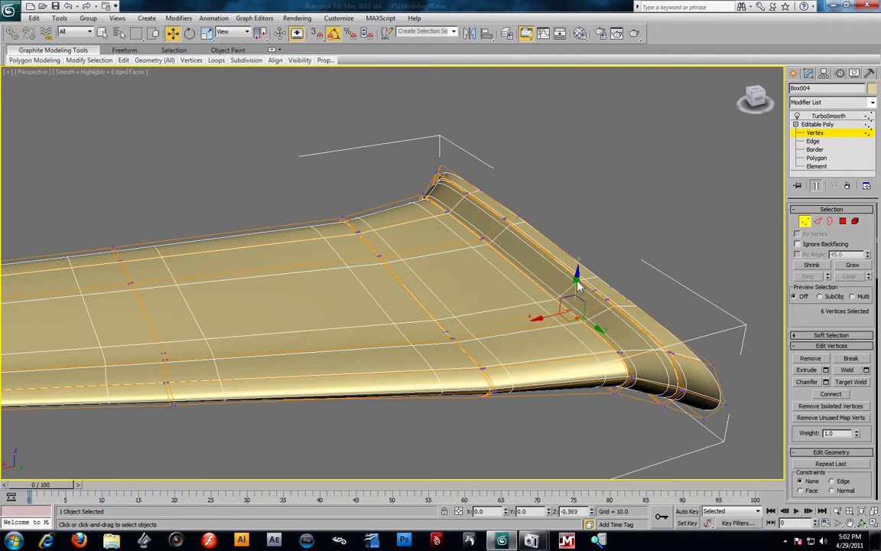
middle_click_drag(581, 282, 489, 327, "alt")
middle_click_drag(558, 437, 449, 412, "alt")
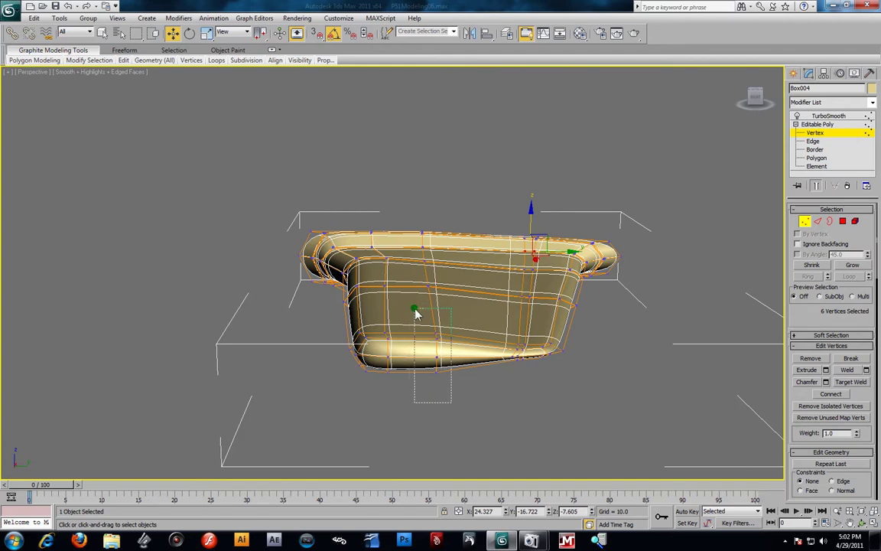
Select the 7 vertices across the middle of the wing tip and scale them slightly in the vertical direction.
left_click_drag(415, 310, 415, 311)
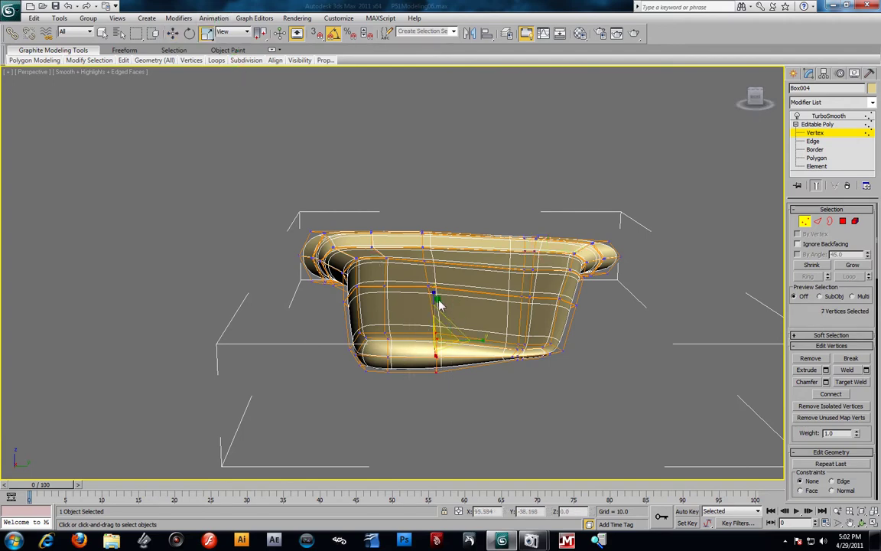
middle_click_drag(435, 300, 454, 304, "alt")
left_click_drag(410, 263, 411, 262)
middle_click_drag(460, 298, 416, 312, "alt")
scroll(416, 309, "up", 3)
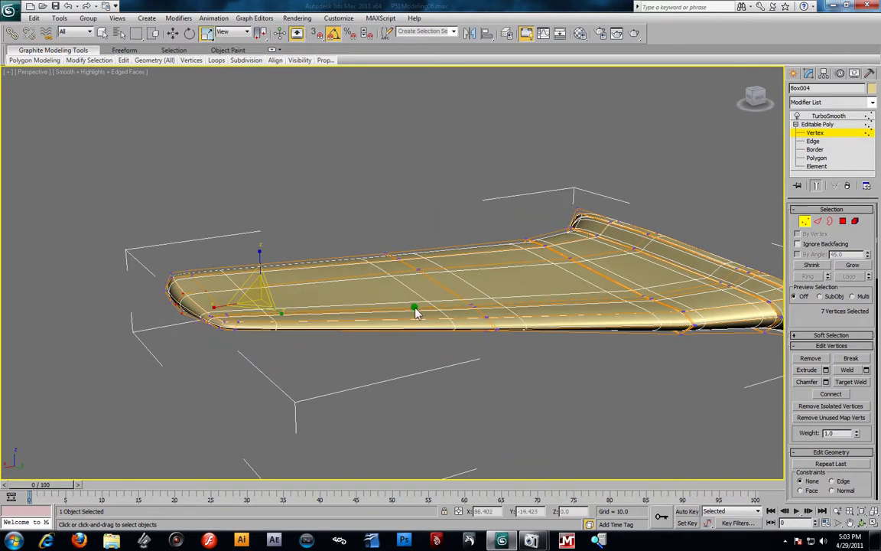
Select 16 vertices at the wing tip, scale them vertically, and clear the selection.
middle_click_drag(311, 282, 319, 284, "alt")
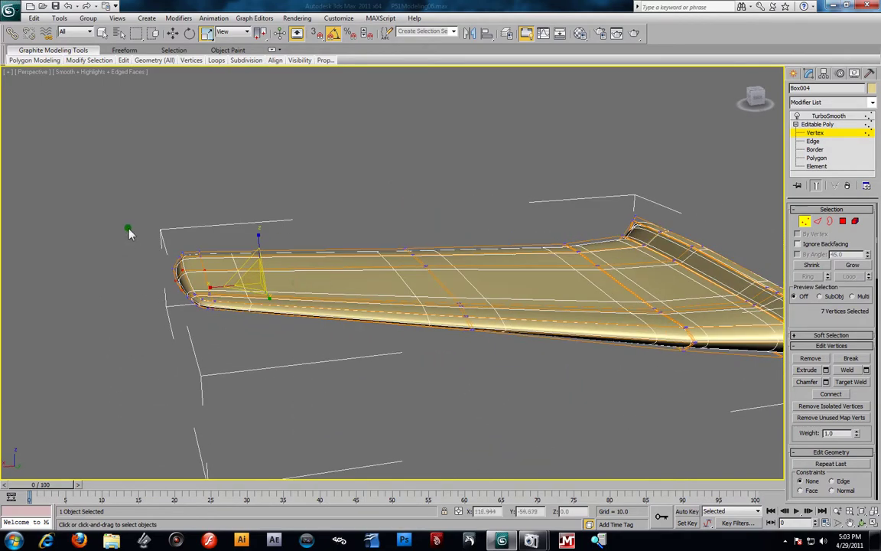
middle_click_drag(218, 283, 273, 283, "alt")
left_click_drag(306, 395, 309, 389)
left_click_drag(258, 310, 259, 341)
middle_click_drag(281, 323, 480, 291, "alt")
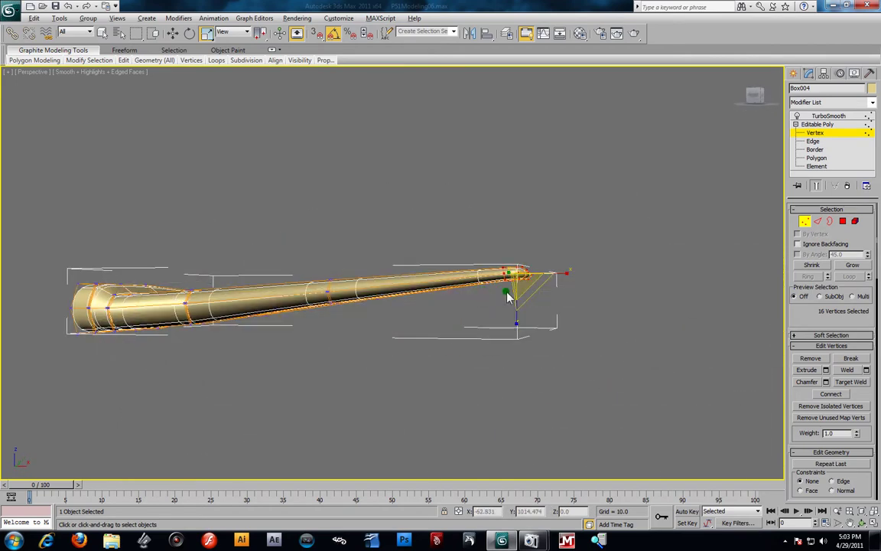
left_click(583, 314)
Select 6 vertices in the rear part of the wing's inner section and move them slightly along Z.
middle_click_drag(584, 314, 404, 260, "alt")
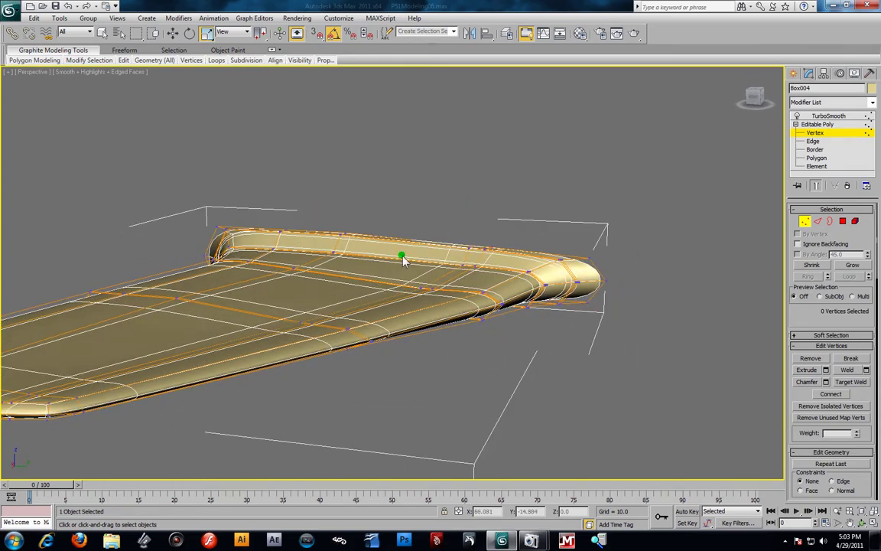
left_click_drag(444, 298, 445, 298)
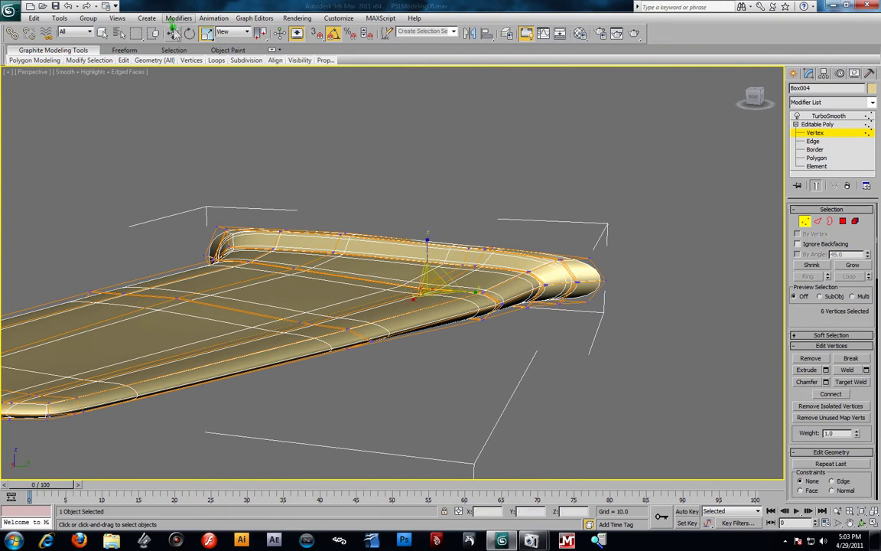
left_click(173, 35)
left_click_drag(426, 256, 426, 257)
Select 2 mid-span vertices on the wing's underside and lower them to a Z position of -8.258.
middle_click_drag(421, 280, 414, 205, "alt")
scroll(461, 280, "down", 3)
middle_click_drag(433, 349, 415, 308)
scroll(416, 309, "up", 4)
middle_click_drag(306, 256, 413, 349)
middle_click_drag(342, 297, 360, 316, "alt")
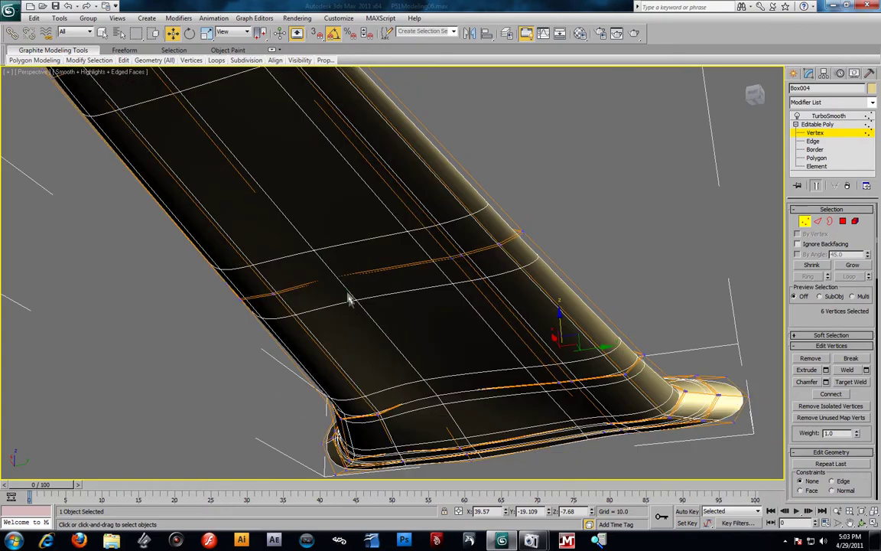
middle_click_drag(365, 289, 339, 265, "alt")
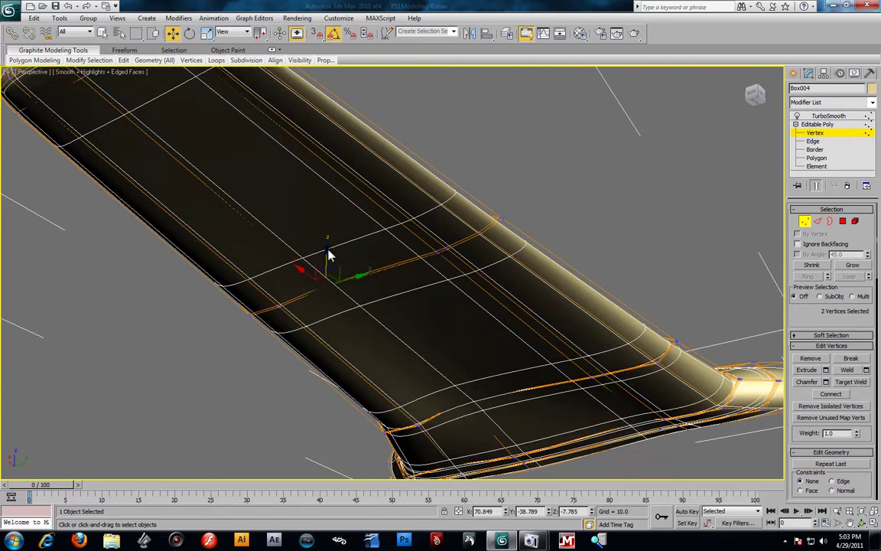
left_click_drag(327, 250, 327, 254)
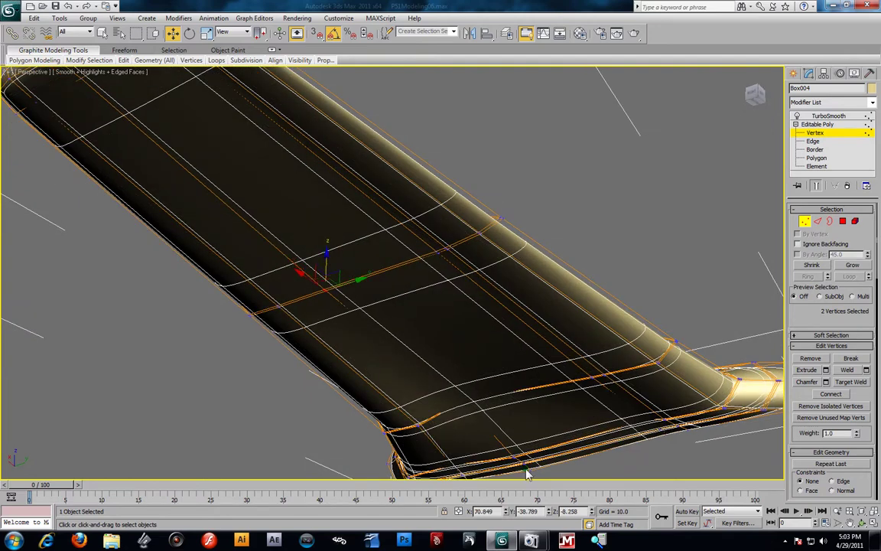
Select 9 vertices toward the front of the wing root and raise them to a Z position of -7.169.
left_click_drag(479, 421, 457, 388)
middle_click_drag(516, 385, 463, 431, "alt")
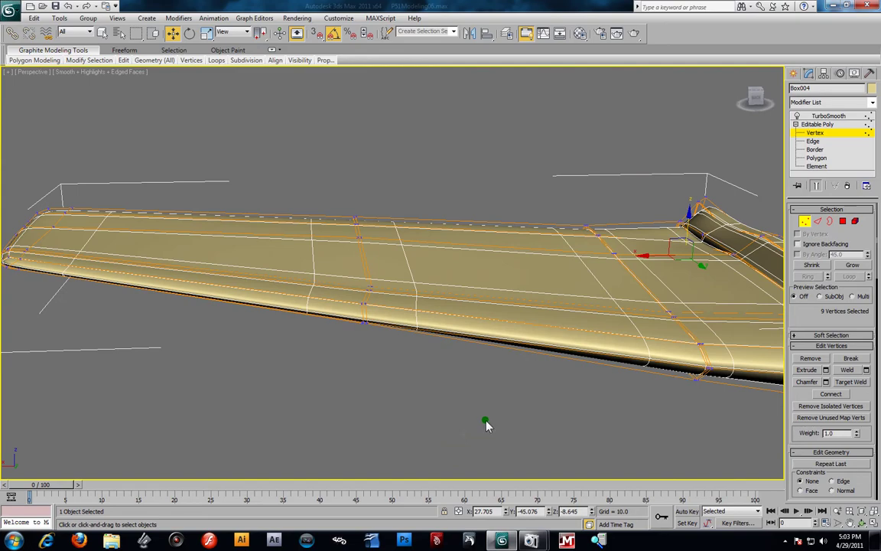
middle_click_drag(696, 309, 522, 403)
scroll(588, 369, "up", 2)
middle_click_drag(635, 327, 606, 342)
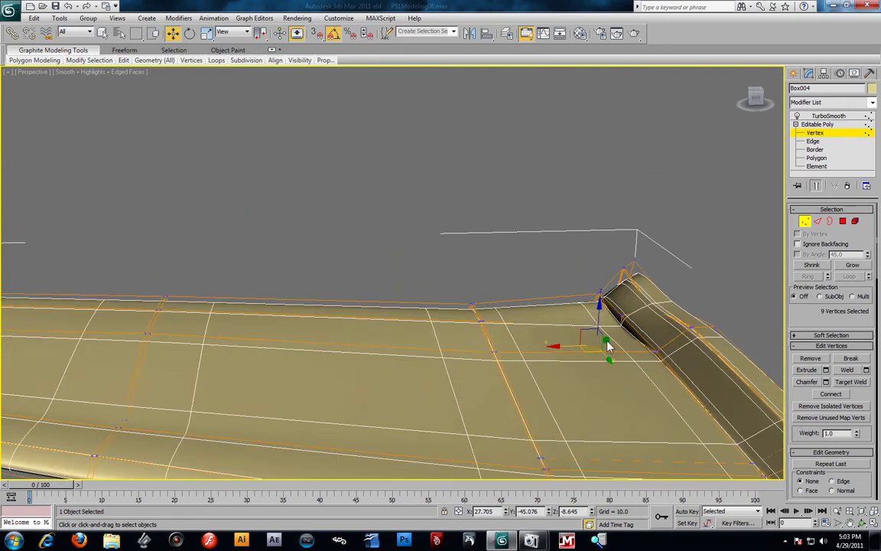
left_click_drag(608, 350, 608, 339)
With Ignore Backfacing enabled, select 3 underside vertices at the inner section and move them down to a Z position of -12.467.
middle_click_drag(608, 381, 798, 255, "alt")
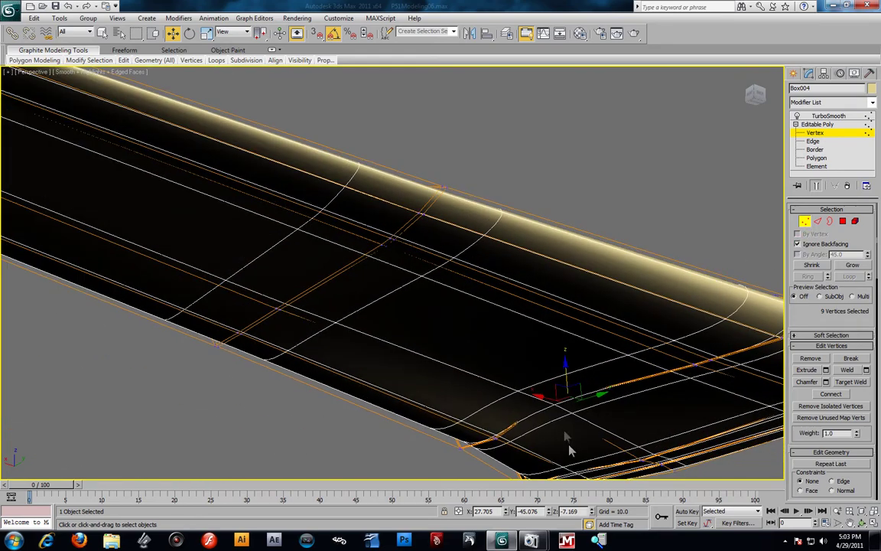
left_click_drag(542, 389, 540, 388)
middle_click_drag(545, 389, 548, 302, "alt")
left_click_drag(579, 201, 635, 280, "alt")
middle_click_drag(632, 329, 564, 337, "alt")
left_click_drag(577, 341, 558, 356)
middle_click_drag(594, 350, 575, 363, "alt")
left_click_drag(565, 368, 568, 383)
middle_click_drag(586, 346, 506, 342, "alt")
Unfreeze all reference objects in the four-viewport layout and make the wing see-through over the blueprints.
key("alt+w")
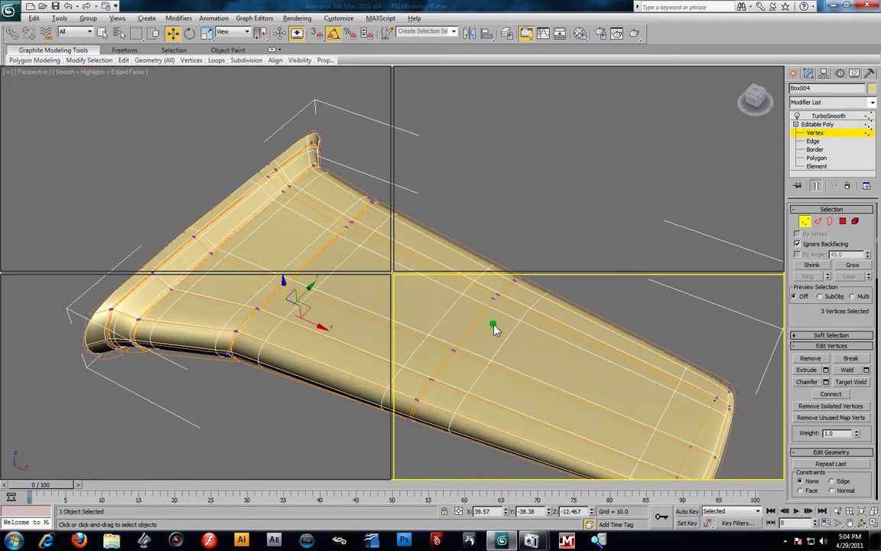
scroll(264, 183, "up", 4)
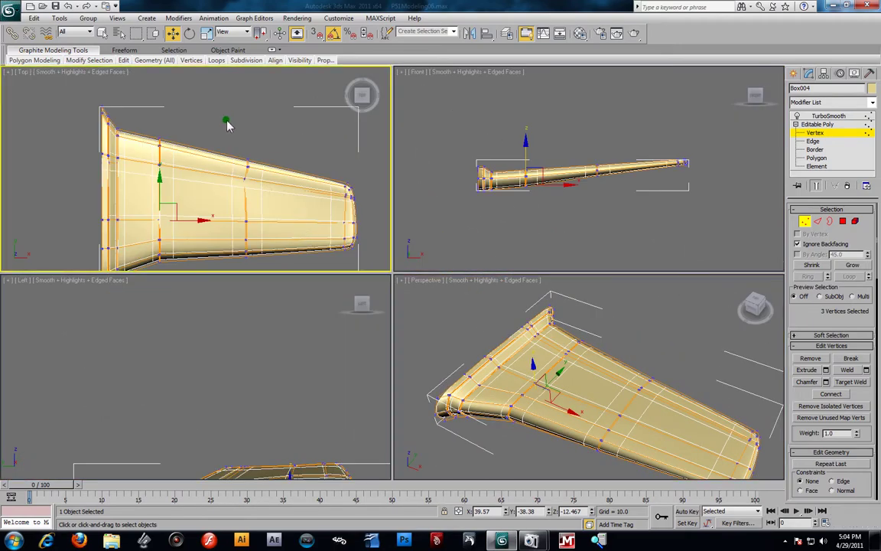
right_click(261, 145)
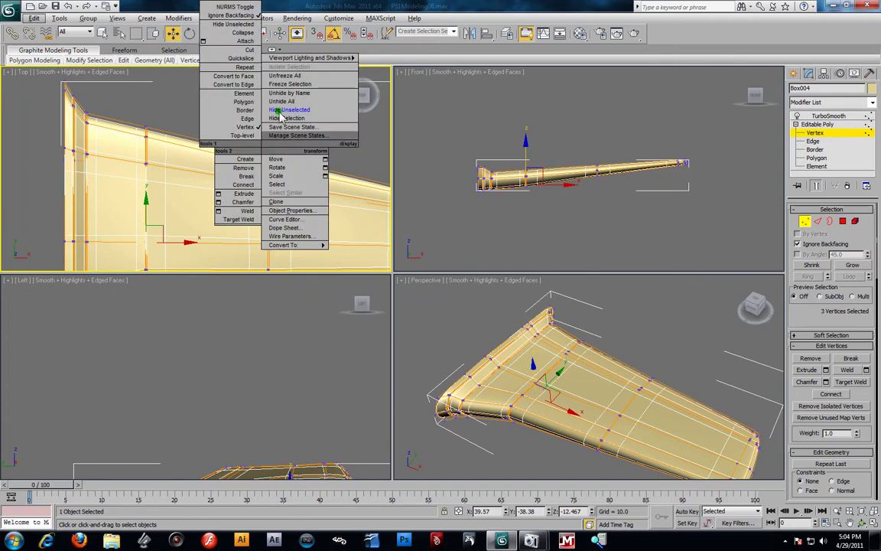
left_click(285, 77)
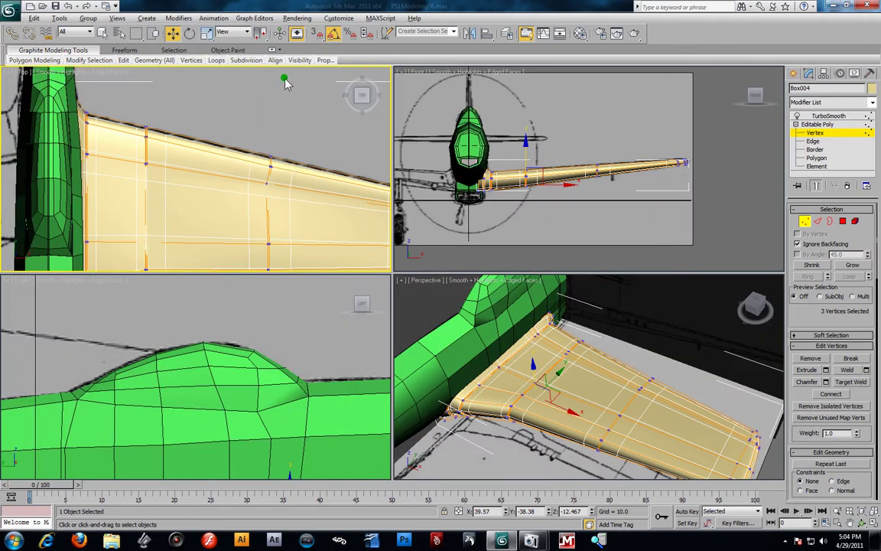
key("alt+x")
scroll(245, 182, "up", 4)
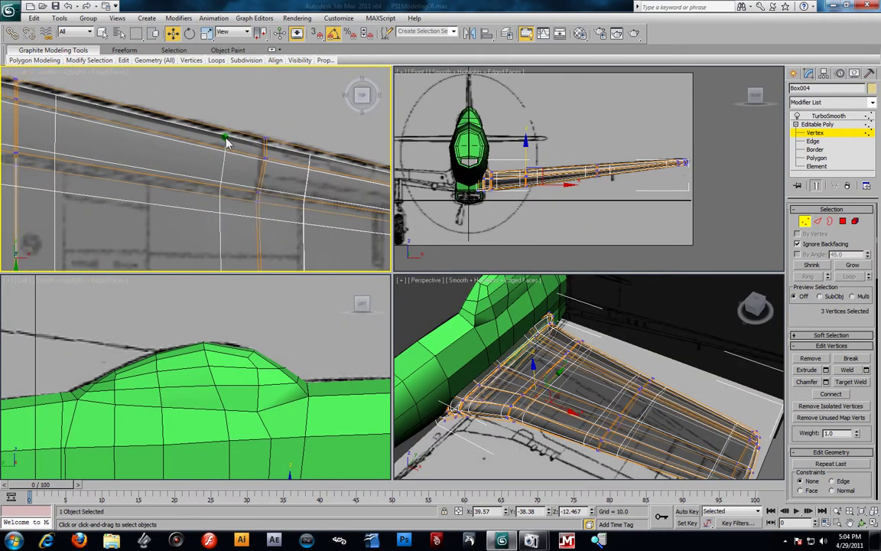
Check the mid-span trailing edge and wing tip against the top blueprint and turn off the display of the TurboSmooth result.
mouse_move(249, 128)
left_mouse_down()
mouse_move(285, 169)
mouse_move(282, 154)
left_mouse_up()
scroll(257, 153, "down", 4)
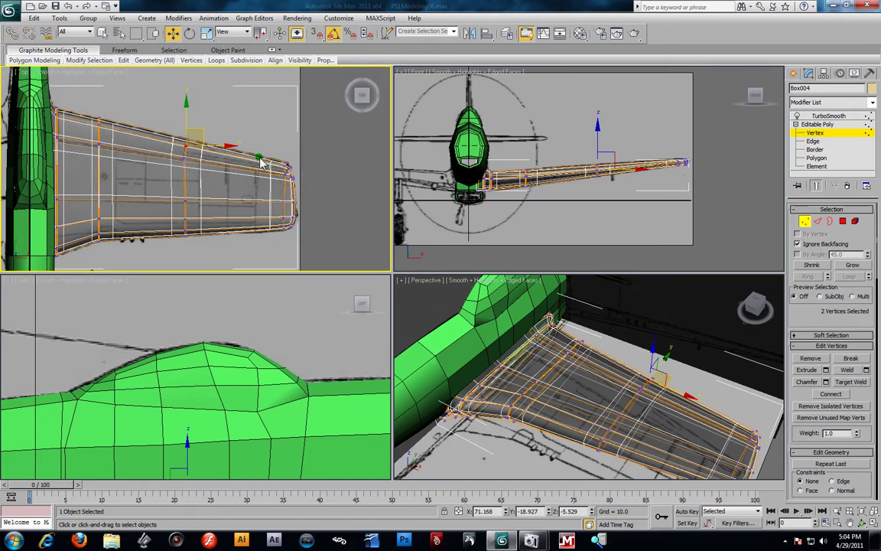
scroll(289, 175, "up", 2)
middle_click_drag(290, 175, 264, 182)
scroll(264, 182, "up", 1)
middle_click_drag(330, 185, 157, 148)
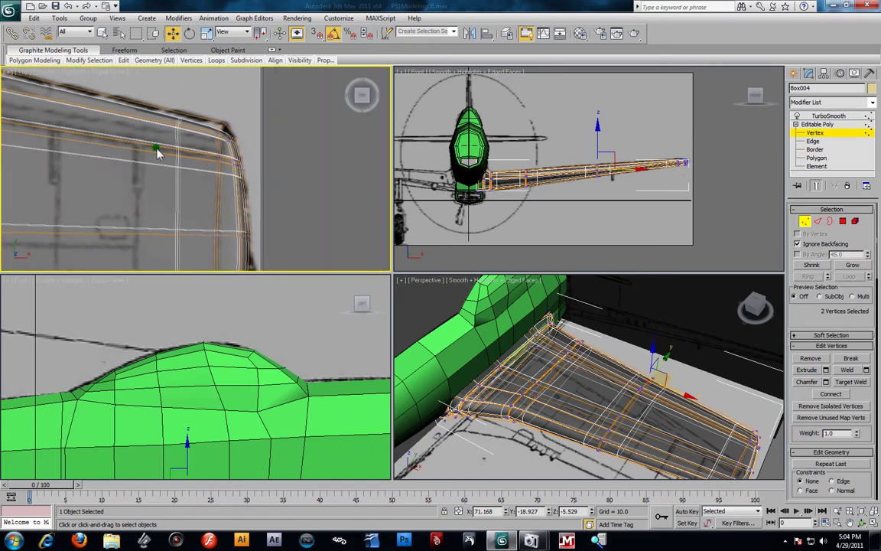
scroll(158, 149, "up", 1)
scroll(241, 149, "down", 2)
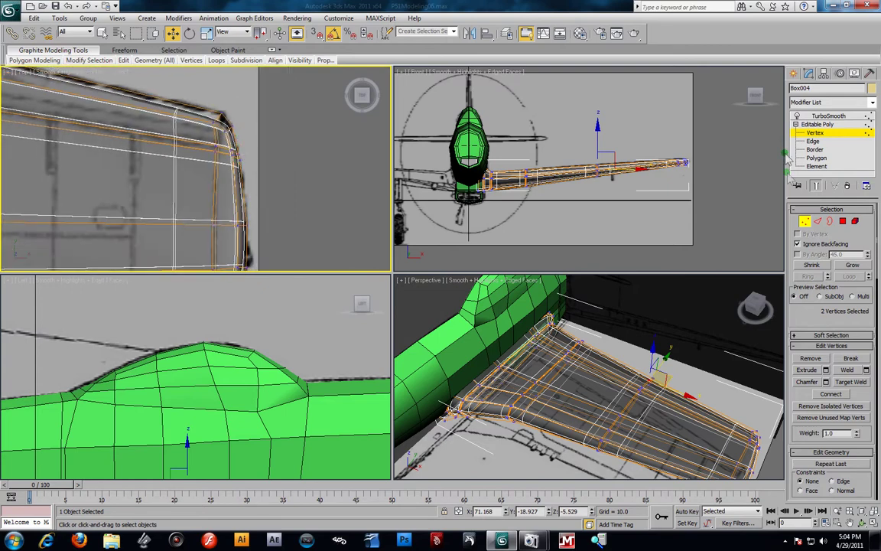
left_click(796, 116)
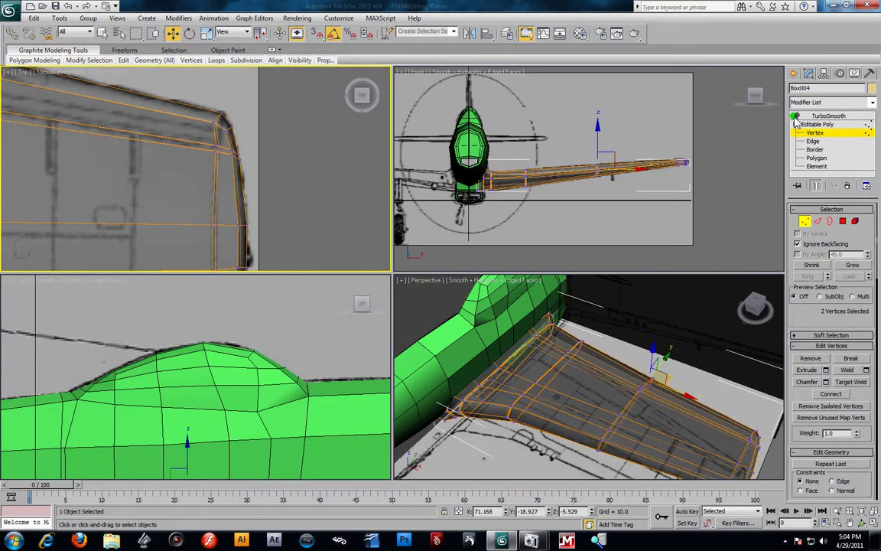
left_click(817, 185)
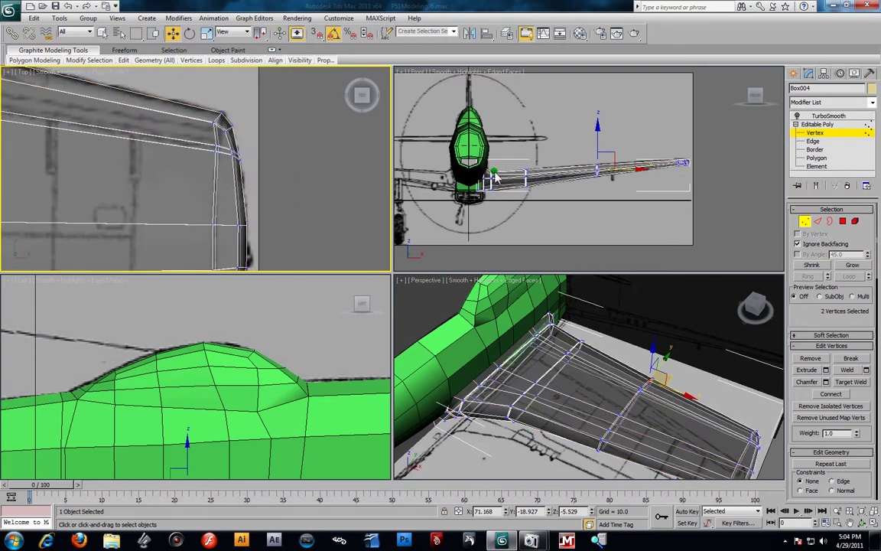
Move the two inner vertices of the wing tip's rear corner outward toward the tip in the top view.
scroll(193, 159, "up", 5)
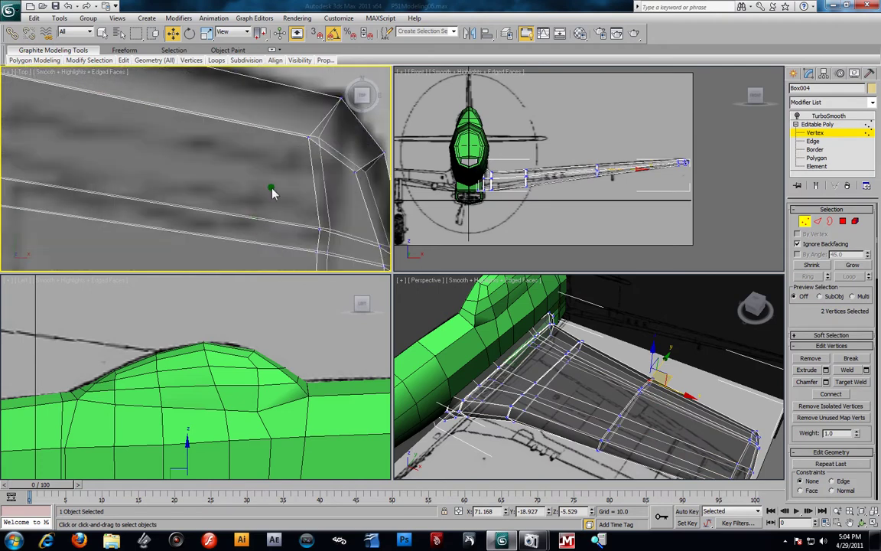
left_click(309, 138)
left_click(290, 131)
left_click(309, 137)
left_click_drag(325, 134, 338, 140)
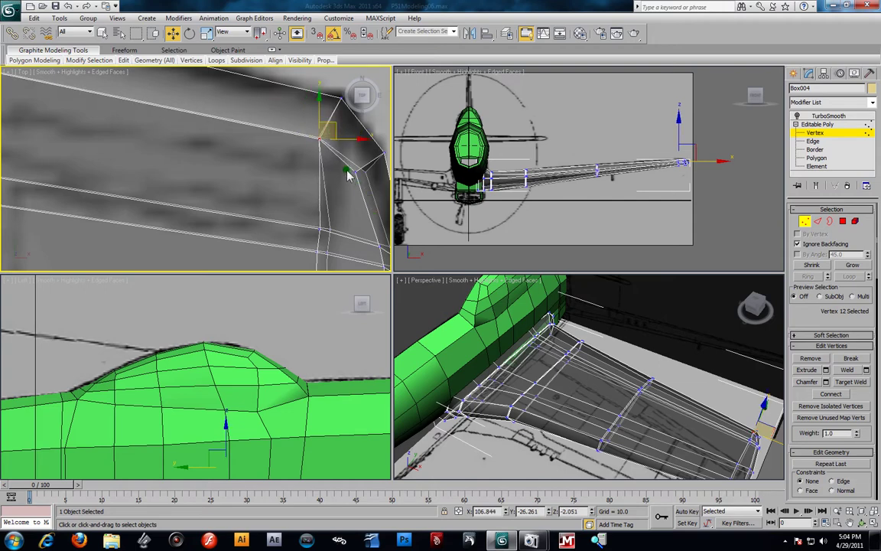
left_click(372, 174)
left_click_drag(373, 170, 384, 172)
Select the single inner vertex just ahead of the wing tip's rear corner and shift it slightly inboard along X.
middle_click_drag(339, 188, 323, 158)
scroll(322, 161, "down", 2)
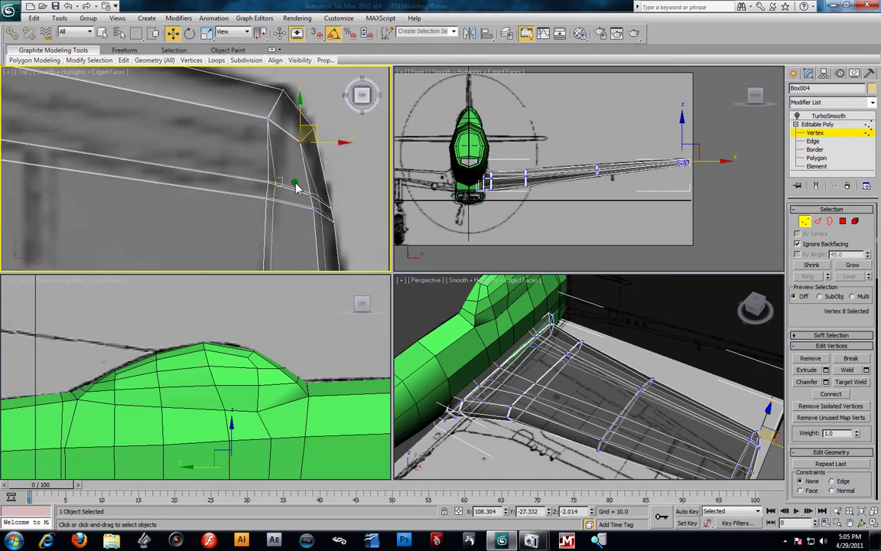
left_click(287, 188)
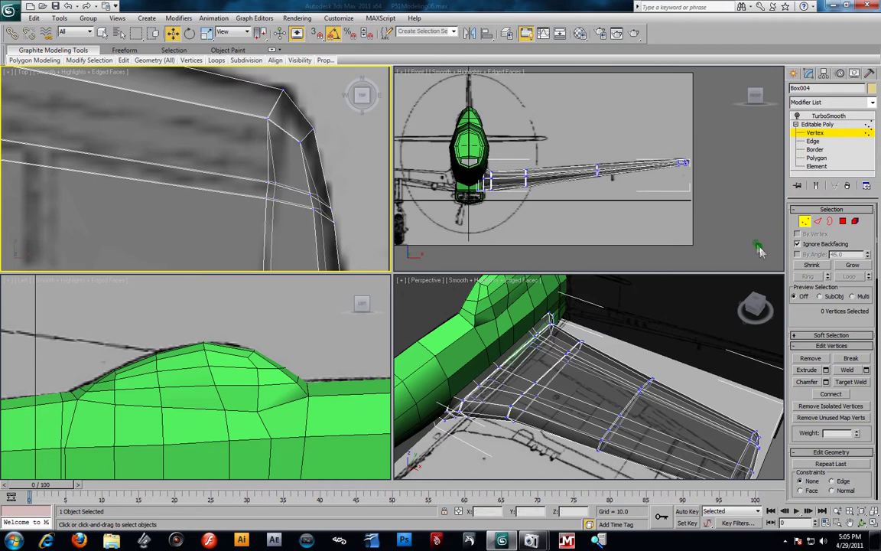
left_click(292, 183)
left_click_drag(290, 178, 284, 197)
left_click(289, 200)
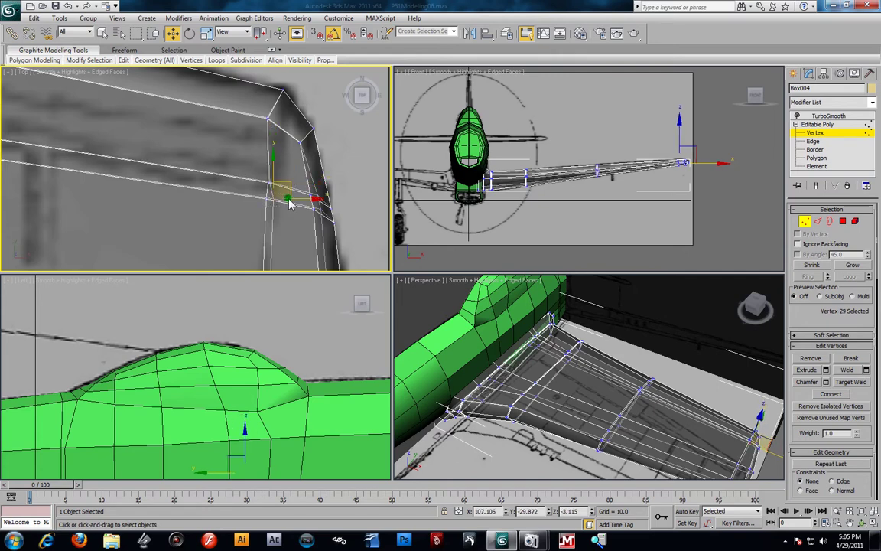
left_click_drag(286, 197, 286, 198)
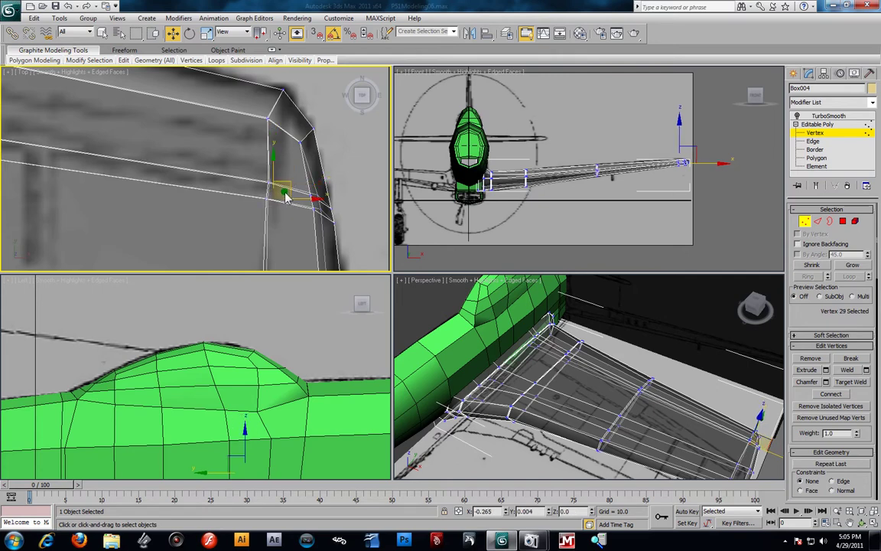
Connect the spanwise edges between mid-span and the wing tip with 1 segment at slide -99, placing the loop beside the tip.
scroll(284, 165, "down", 3)
middle_click_drag(268, 164, 265, 112)
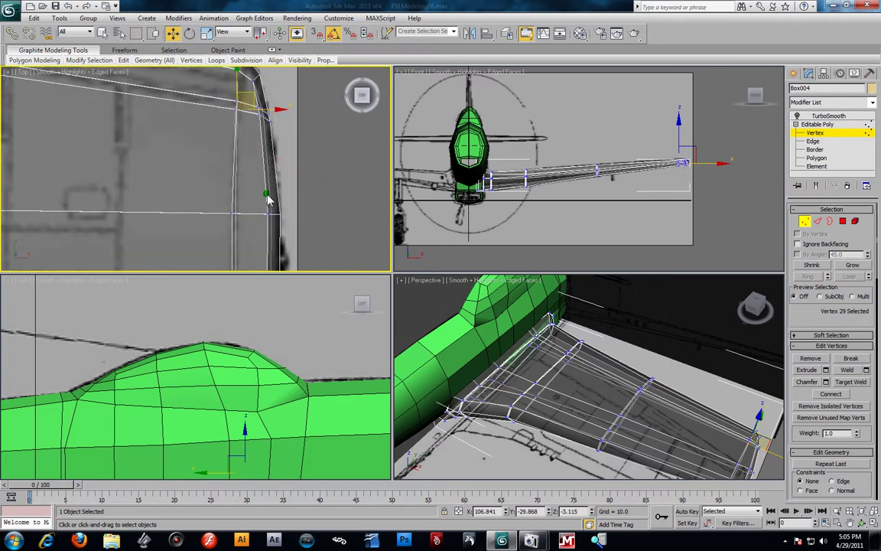
scroll(267, 191, "down", 4)
middle_click_drag(261, 203, 301, 228)
scroll(301, 228, "up", 2)
left_click(813, 141)
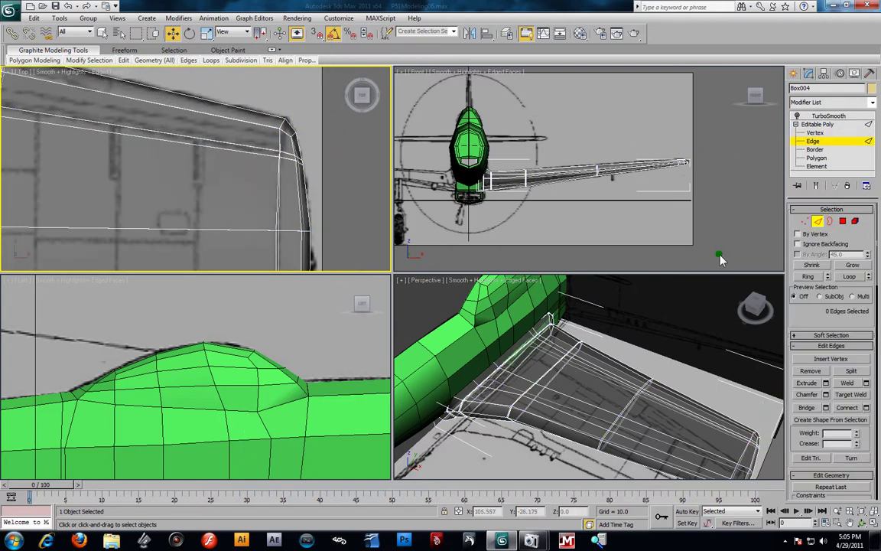
left_click(808, 276)
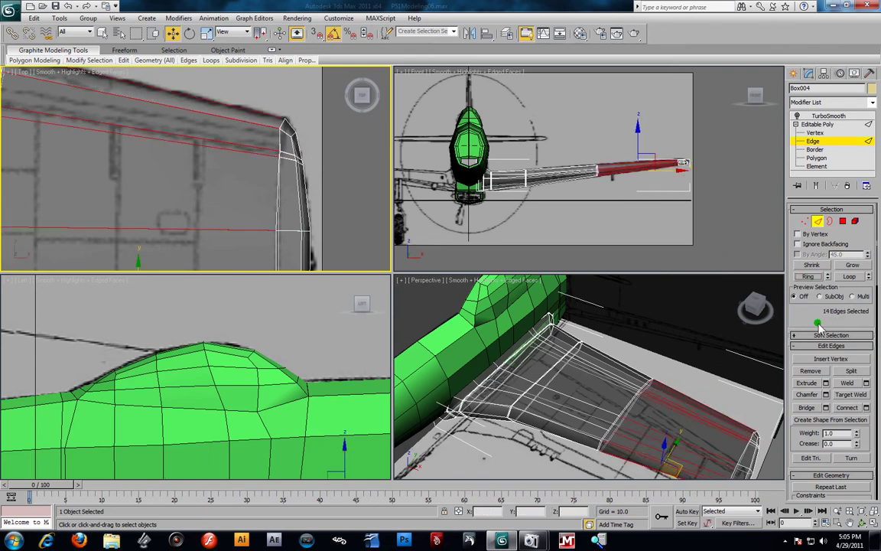
left_click(866, 407)
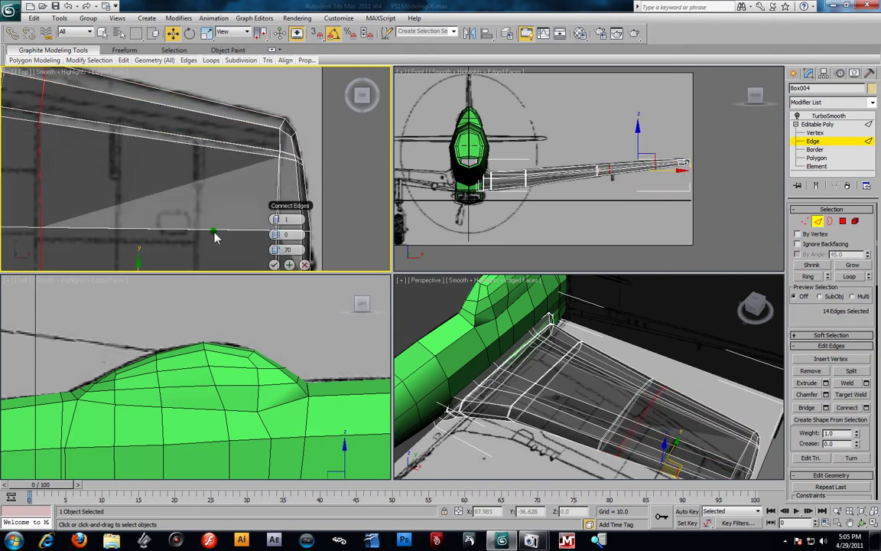
left_click_drag(283, 254, 0, 203)
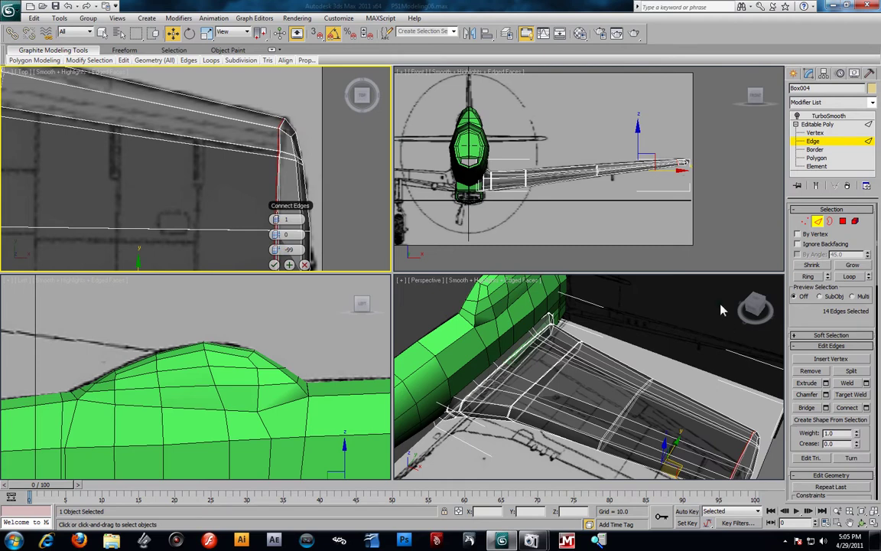
left_click(275, 264)
Turn off the wing's see-through display, switch the TurboSmooth result back on and inspect the smoothed wing.
left_click(695, 383)
key("alt+x")
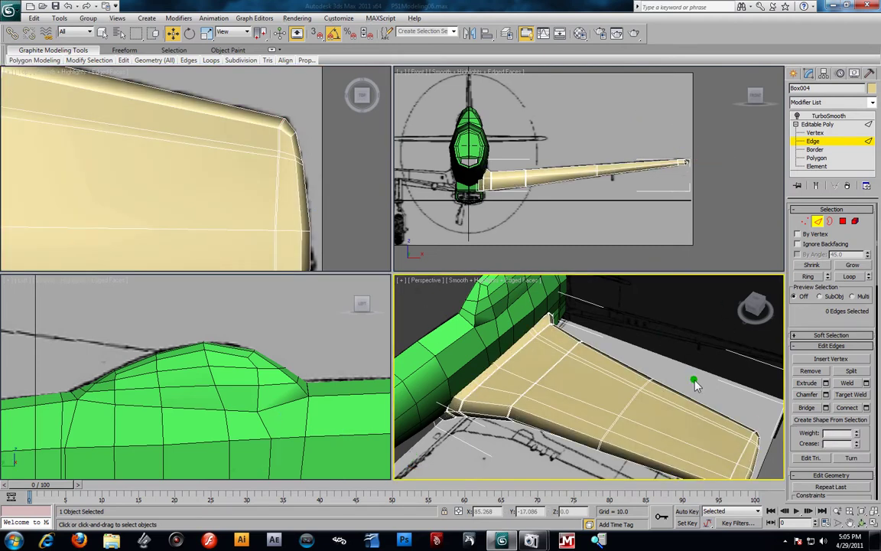
key("alt+w")
middle_click_drag(554, 377, 553, 333, "alt")
left_click(797, 117)
left_click(826, 115)
middle_click_drag(596, 235, 628, 299, "alt")
key("alt+w")
Compare the smoothed wing's outline with the top blueprint using see-through display.
scroll(319, 175, "down", 3)
middle_click_drag(319, 174, 200, 208)
left_click(196, 199)
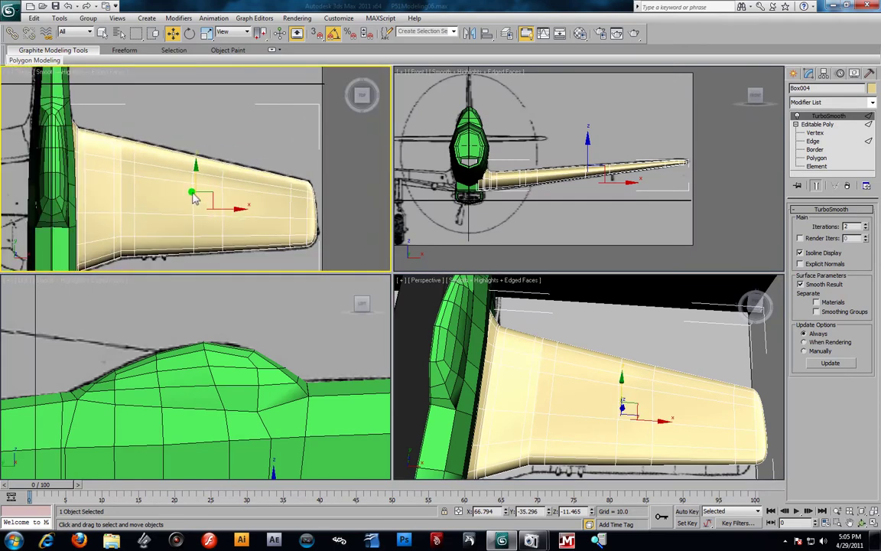
key("alt+x")
scroll(196, 147, "up", 2)
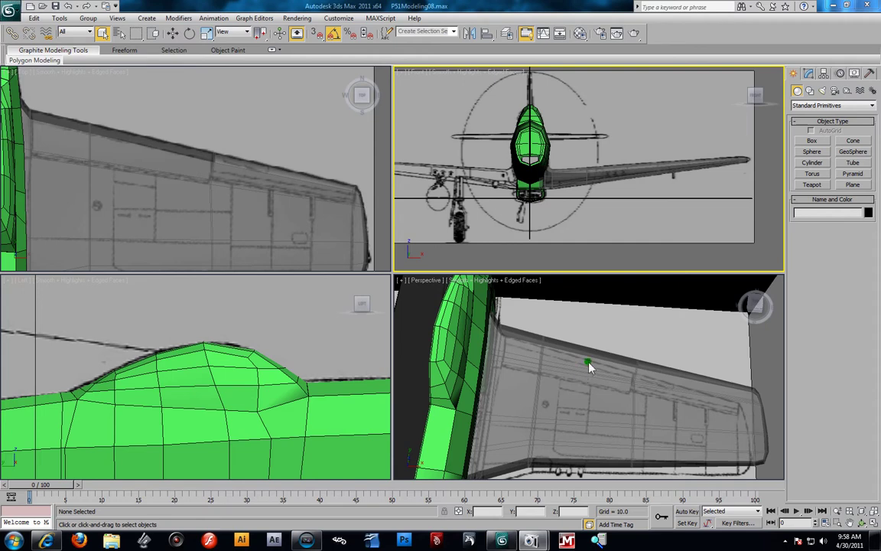
Make the wing opaque in the perspective view and assign it the green 04 - Default material.
left_click(601, 390)
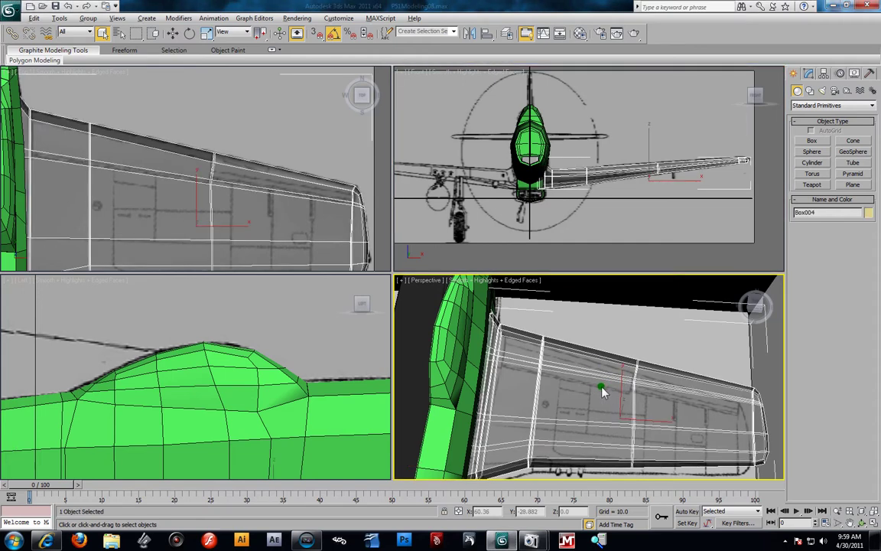
key("alt+x")
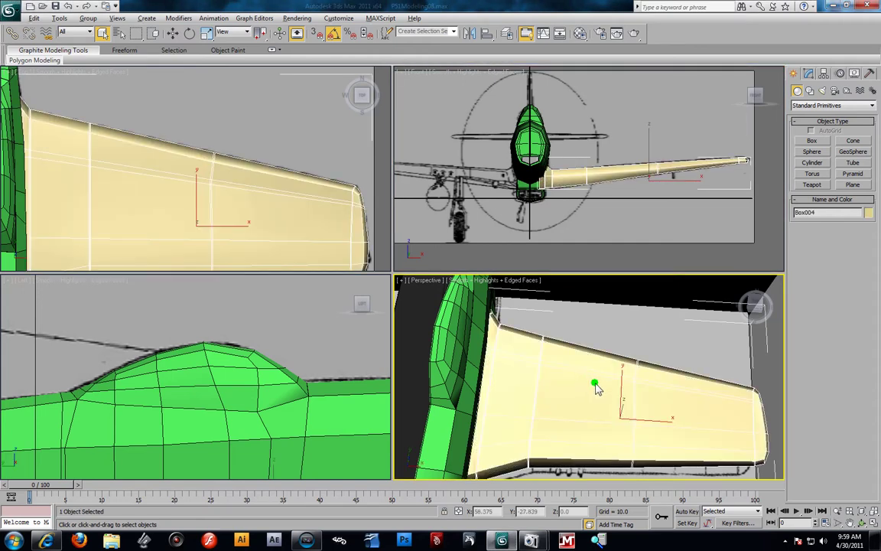
key("alt+w")
middle_click_drag(509, 366, 498, 334, "alt")
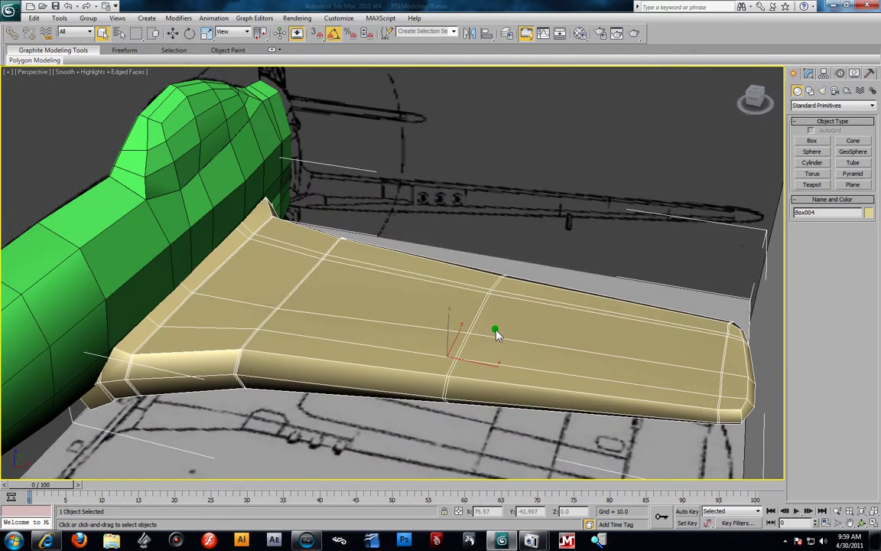
key("m")
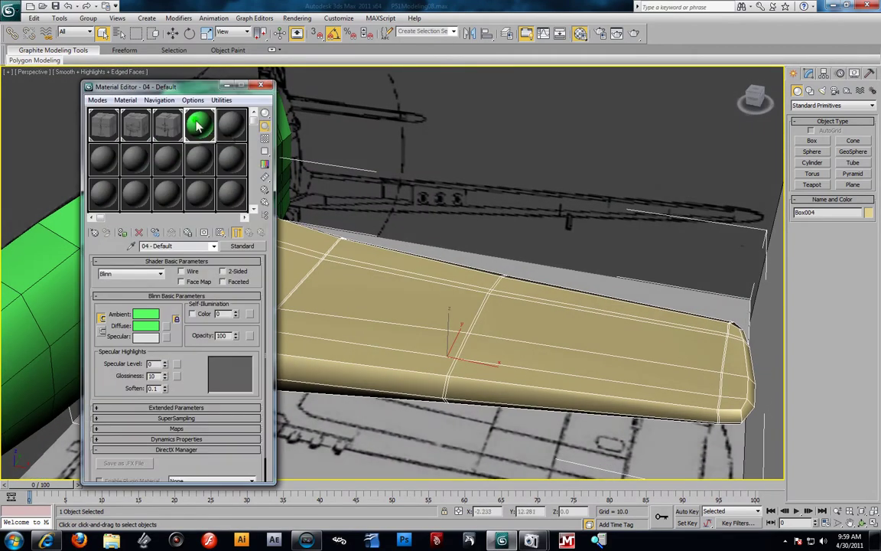
left_click_drag(396, 314, 396, 314)
left_click(261, 86)
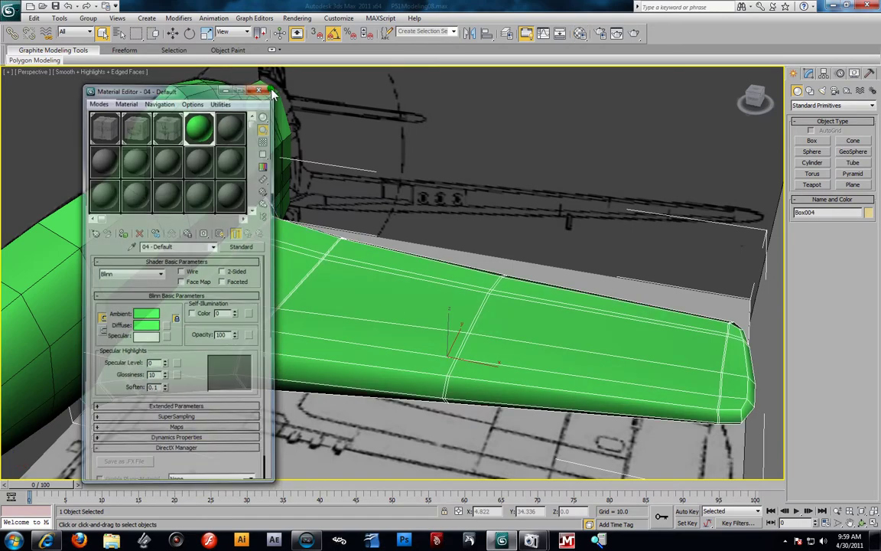
Hide every object except the wing and orbit around to its trailing edge.
mouse_move(484, 224)
middle_mouse_down("alt")
mouse_move(431, 252)
mouse_move(401, 231)
mouse_move(472, 238)
middle_mouse_up("alt")
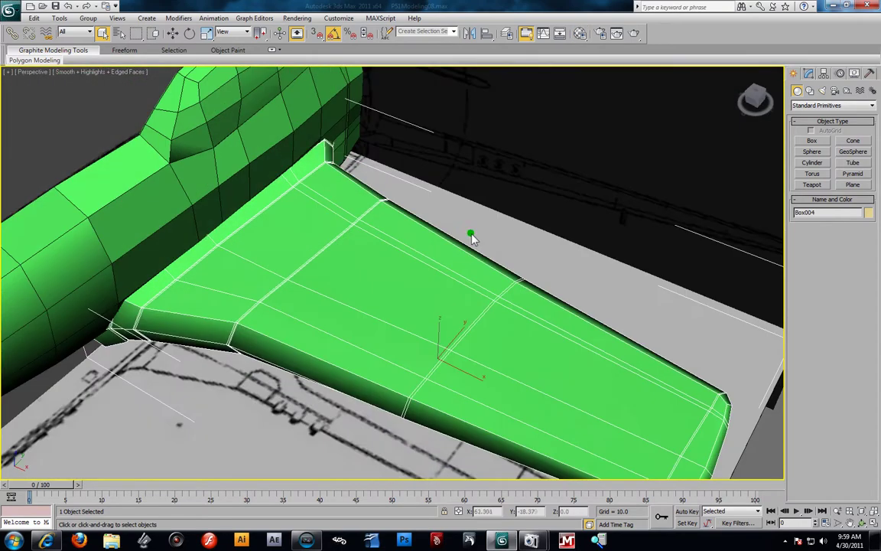
middle_click_drag(425, 306, 454, 319, "alt")
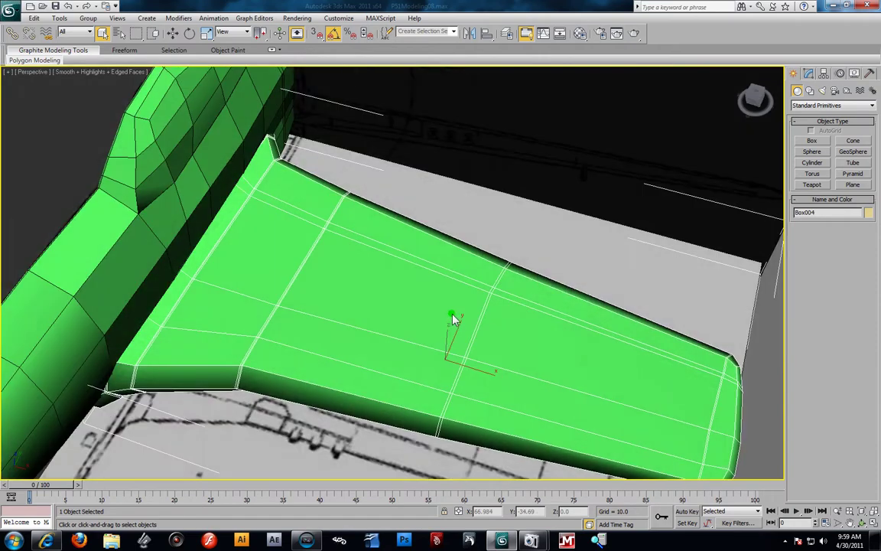
right_click(446, 309)
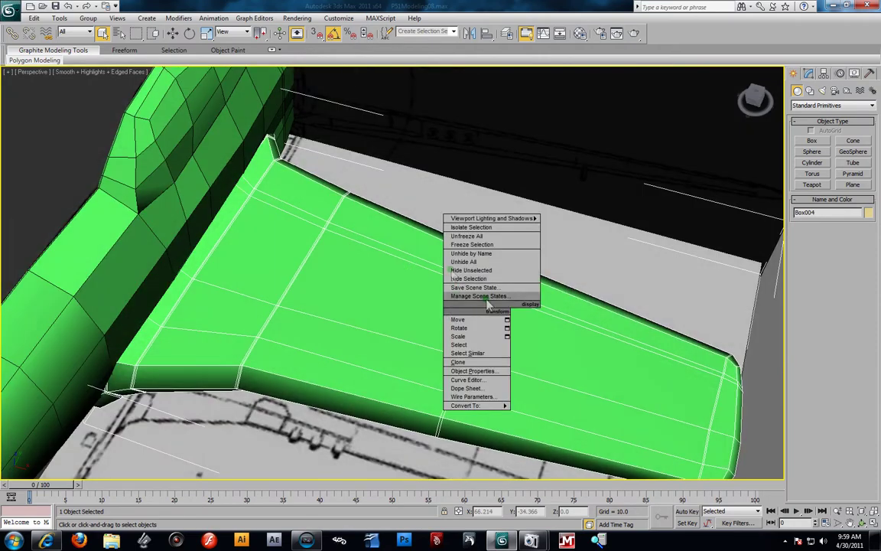
left_click(490, 272)
middle_click_drag(490, 276, 365, 281, "alt")
Detach the trailing-edge polygons between the root fillet and the wing tip as a separate object named Flaps.
left_click(809, 73)
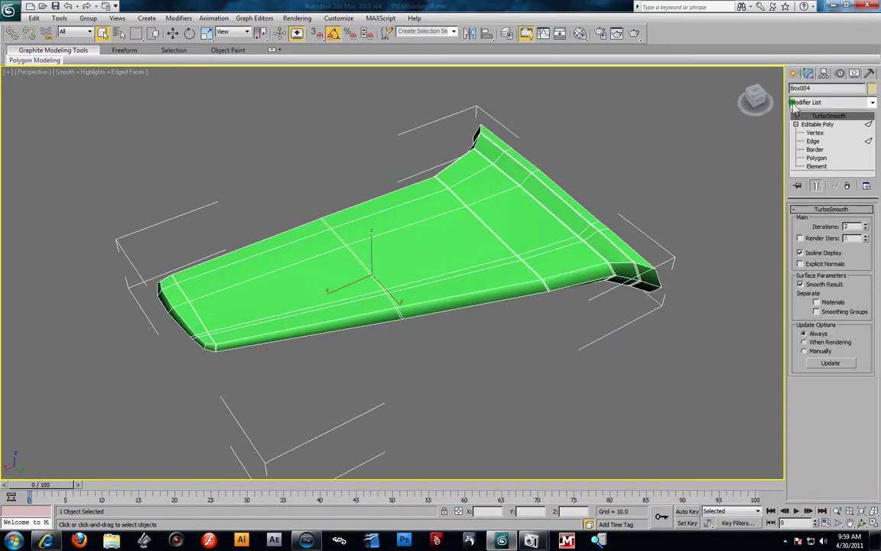
left_click(824, 159)
middle_click_drag(568, 339, 562, 344, "alt")
left_click_drag(576, 334, 525, 268)
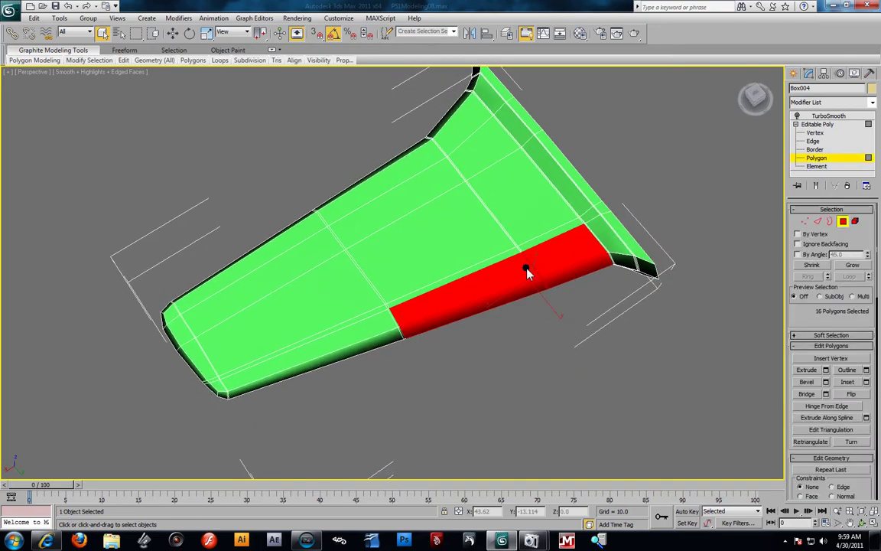
middle_click_drag(559, 328, 528, 319, "alt")
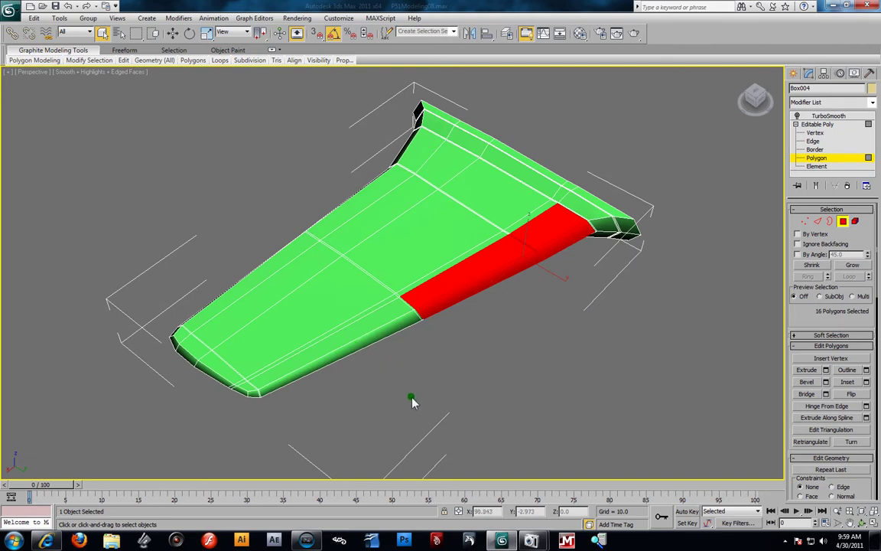
left_click(370, 327, "shift")
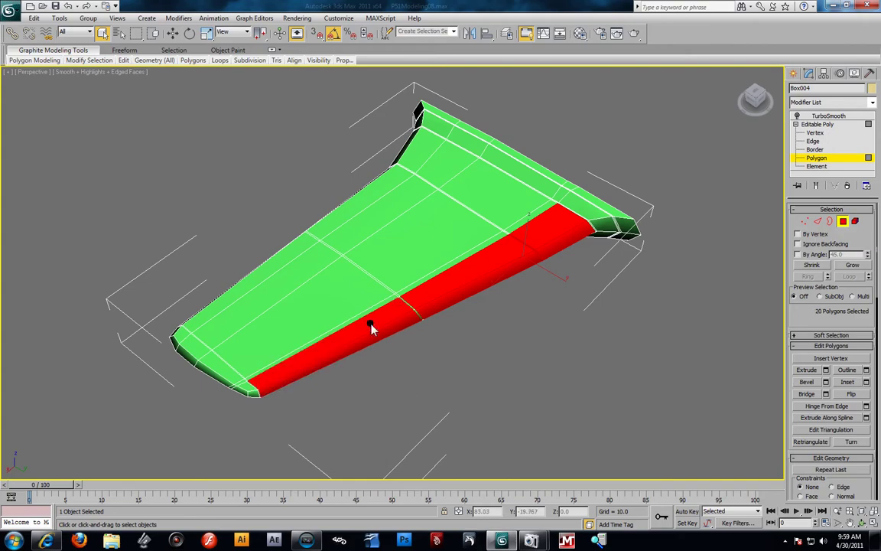
middle_click_drag(478, 368, 452, 330, "alt")
scroll(863, 325, "down", 3)
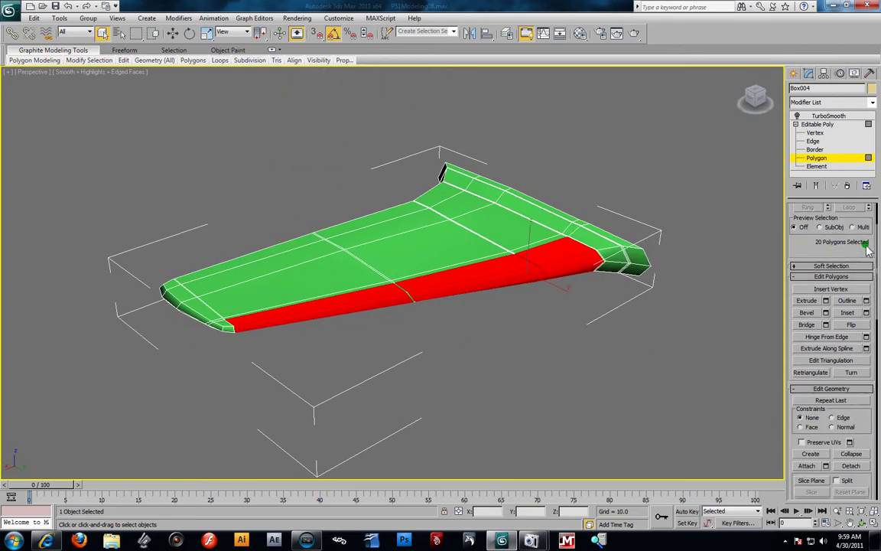
left_click(851, 446)
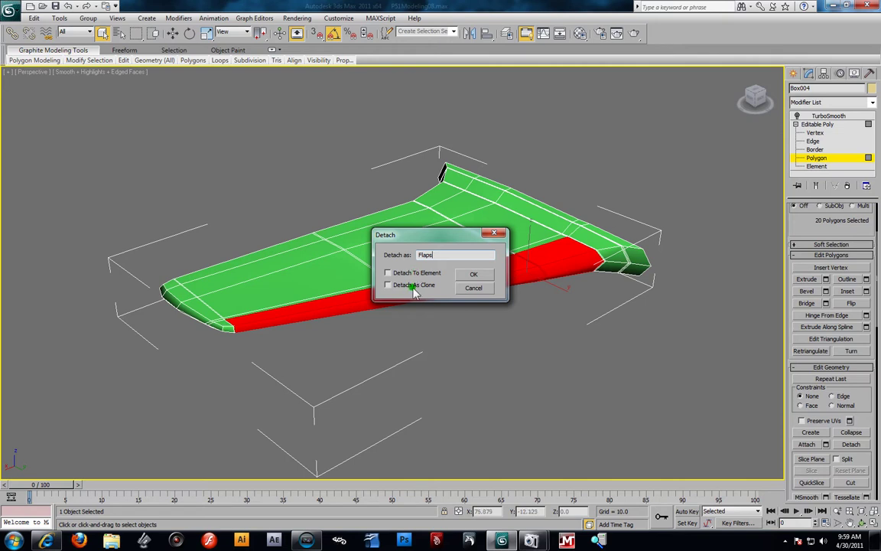
left_click(468, 276)
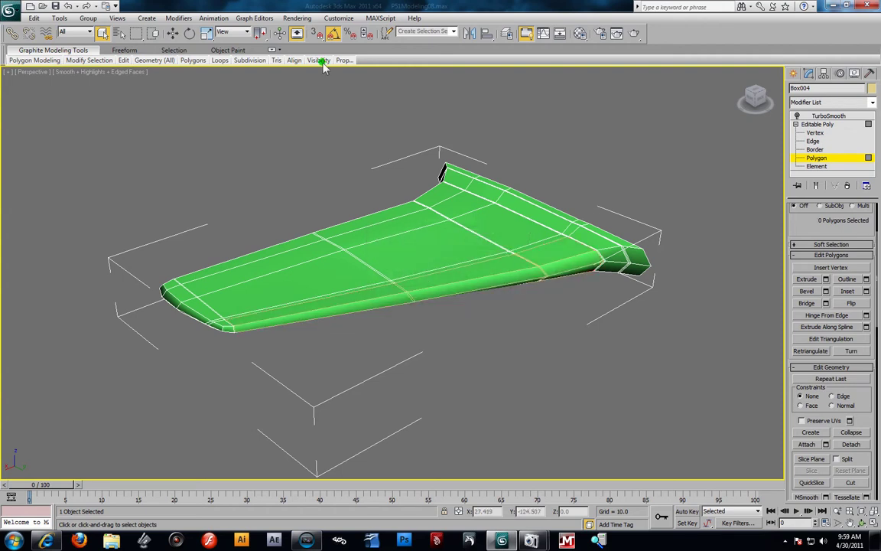
Leave polygon editing on the wing and select the detached Flaps object with the Move tool.
left_click(173, 35)
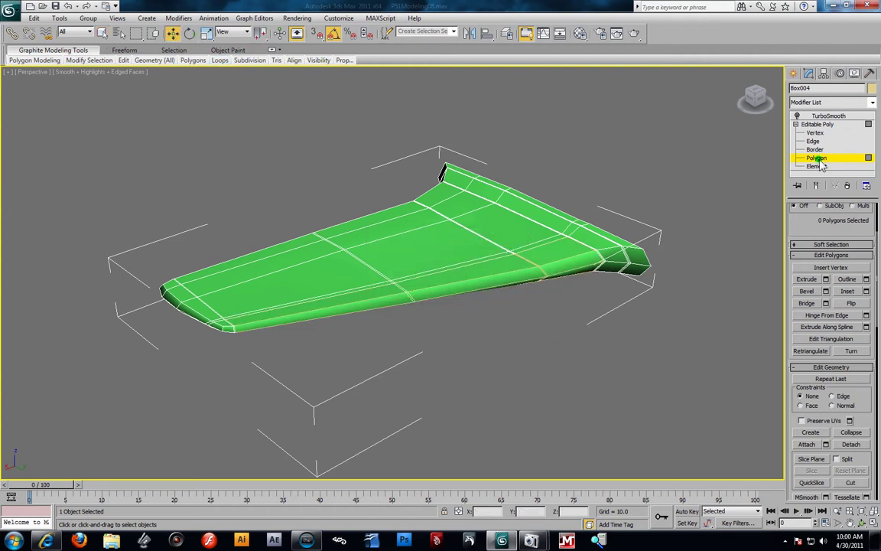
key("4")
left_click(744, 232)
left_click(476, 276)
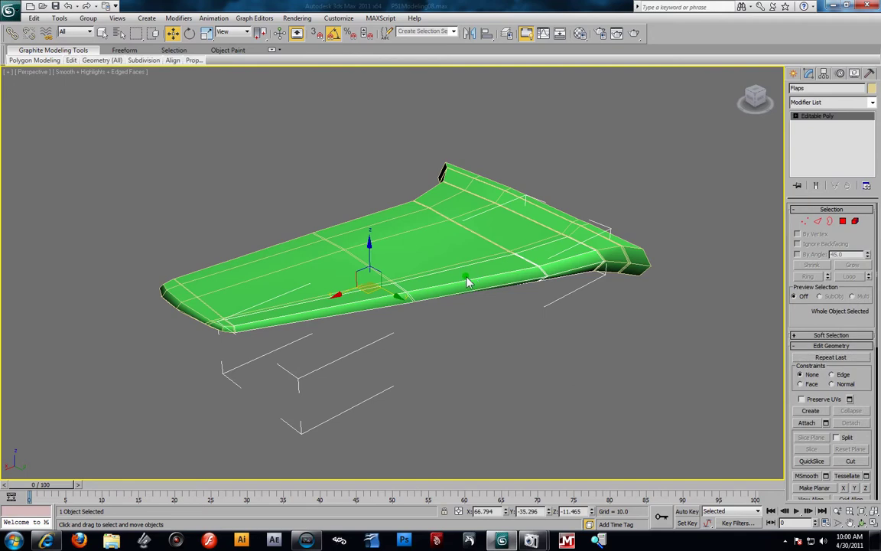
Move the flaps away from the wing to test the separation and undo each move.
left_click_drag(397, 300, 470, 327)
key("ctrl+z")
middle_click_drag(469, 327, 484, 310, "alt")
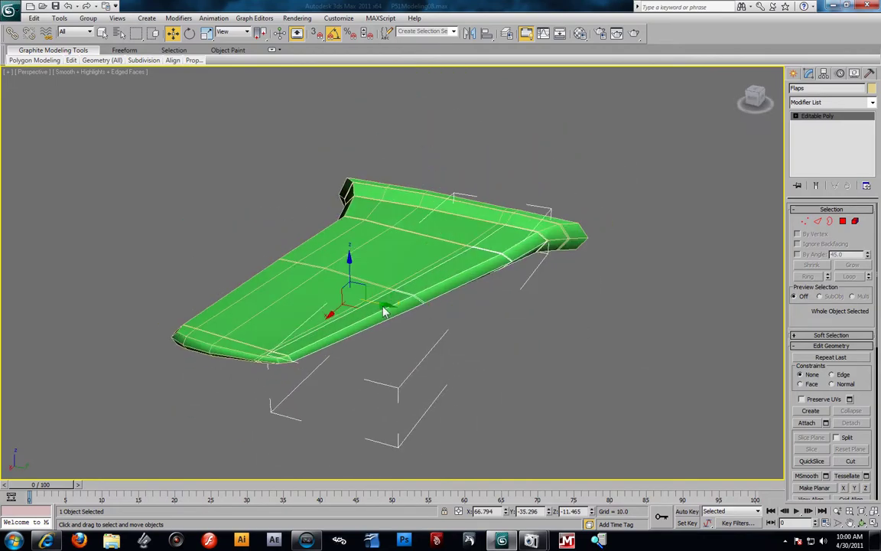
left_click_drag(385, 307, 503, 365)
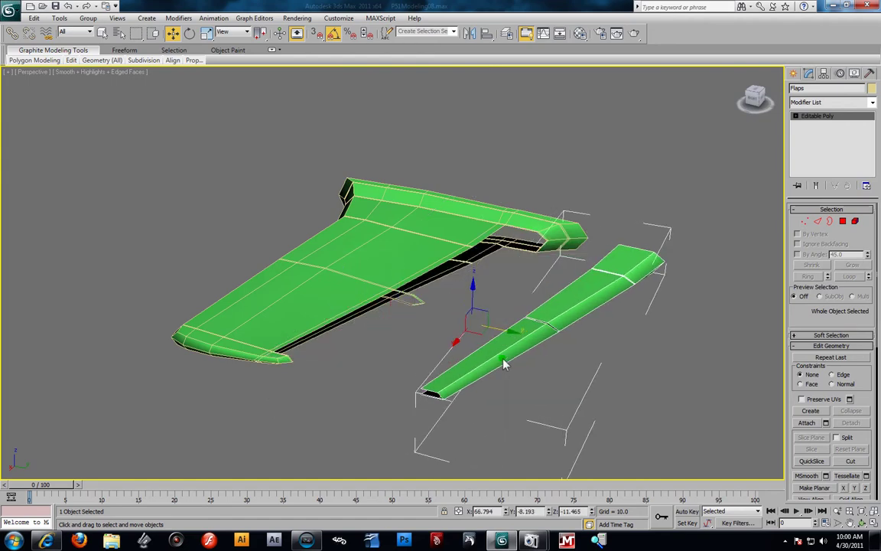
key("ctrl+z")
mouse_move(464, 295)
middle_mouse_down("alt")
mouse_move(507, 324)
mouse_move(467, 310)
middle_mouse_up("alt")
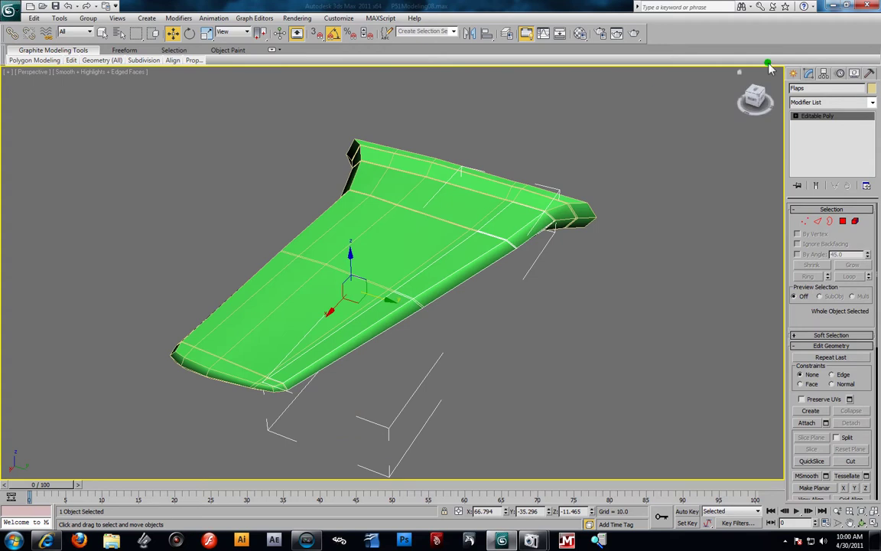
Center the pivot of the Flaps object on its own geometry and leave pivot editing.
left_click(823, 73)
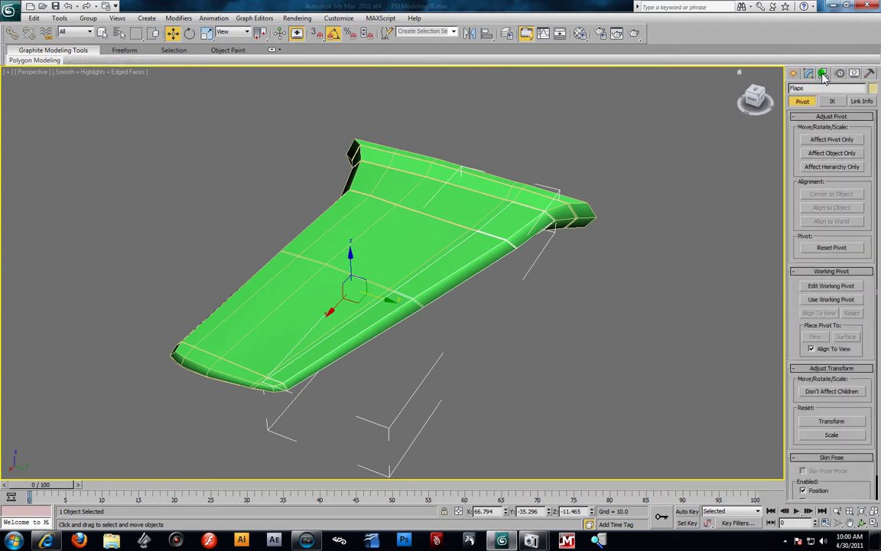
left_click(834, 140)
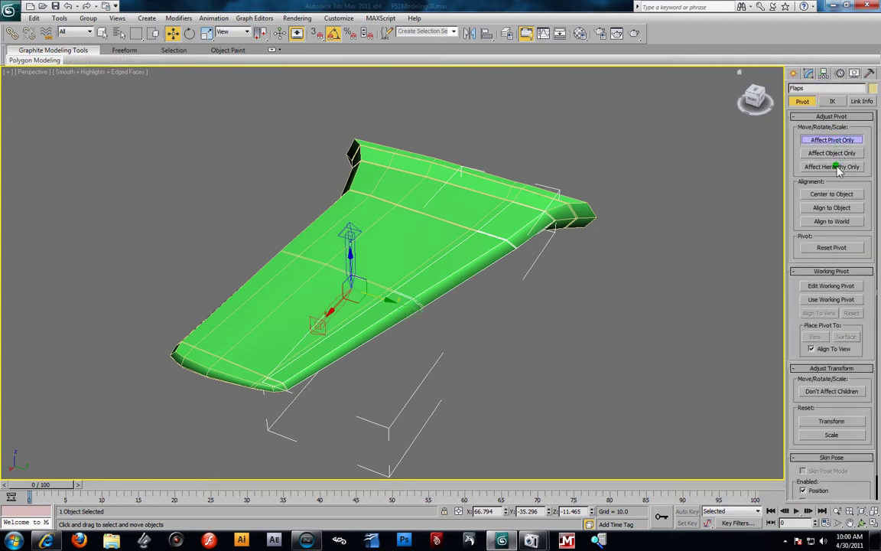
left_click(838, 195)
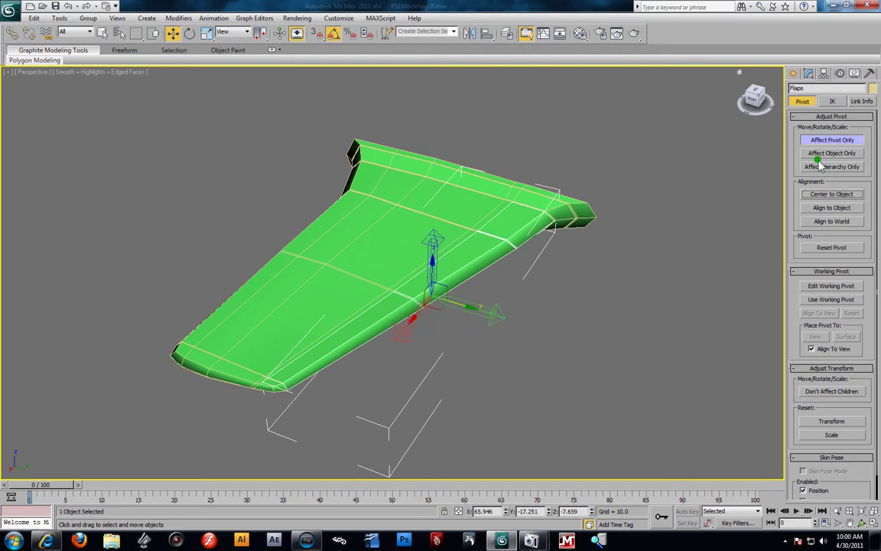
left_click(832, 140)
Try moving the flaps off the wing with the centered pivot and undo the move.
left_click_drag(464, 308, 522, 332)
key("ctrl+z")
middle_click_drag(525, 329, 479, 274, "alt")
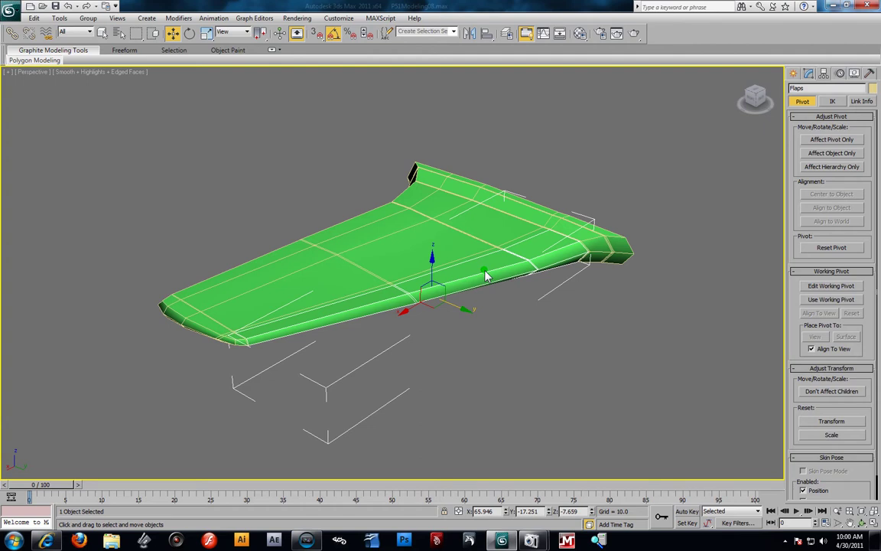
Hide the Flaps object to expose the opening in the wing's trailing edge.
right_click(485, 272)
left_click(462, 329)
left_click(517, 363)
left_click(433, 277)
right_click(440, 289)
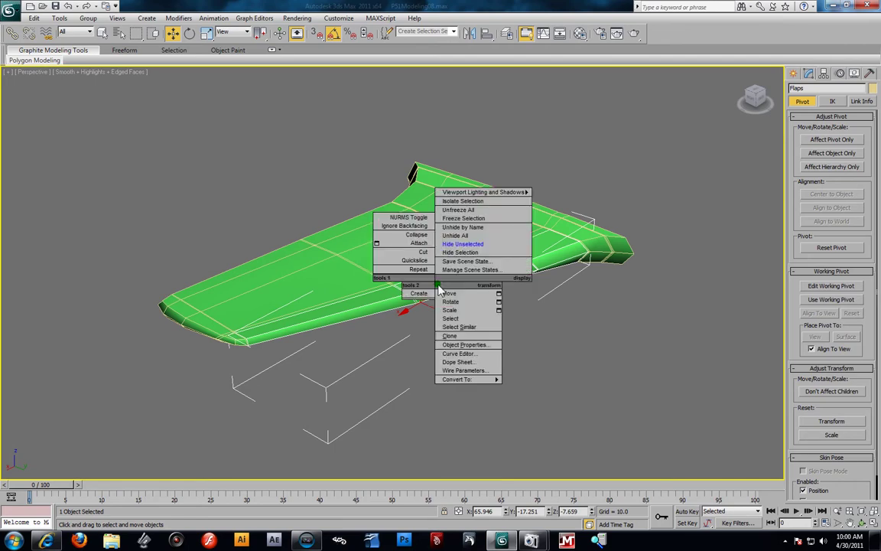
left_click(469, 254)
Bridge the long upper and lower edges of the wing's inboard flap opening, starting from the rib, with 1 segment.
middle_click_drag(488, 289, 494, 309, "alt")
left_click(496, 196)
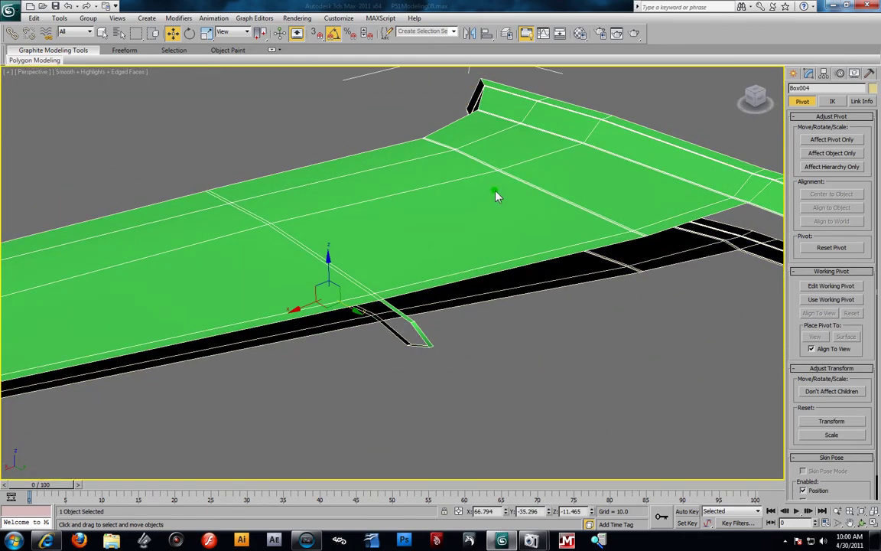
left_click(811, 74)
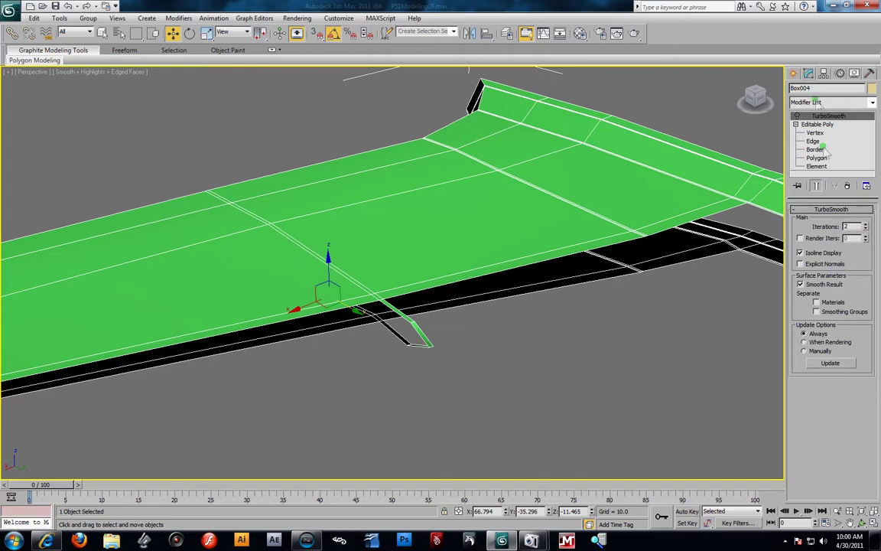
left_click(814, 141)
middle_click_drag(754, 163, 656, 285, "alt")
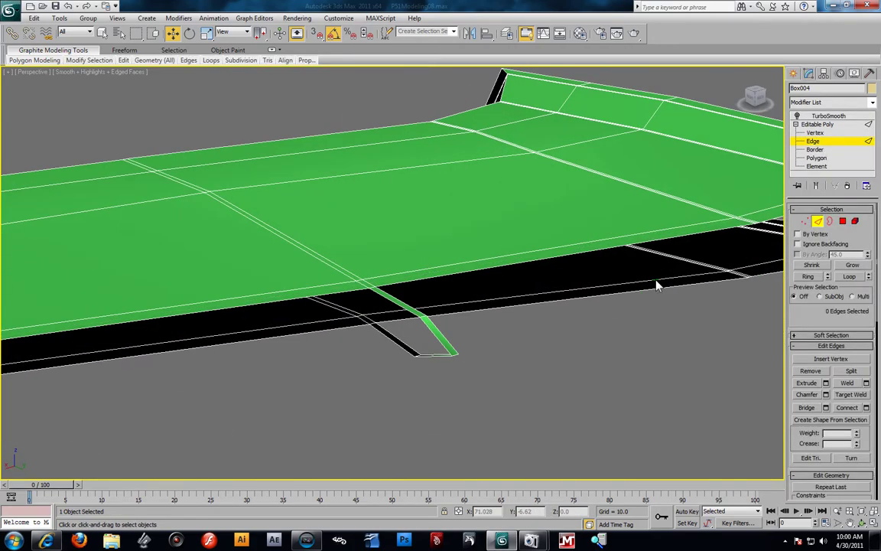
left_click(564, 261)
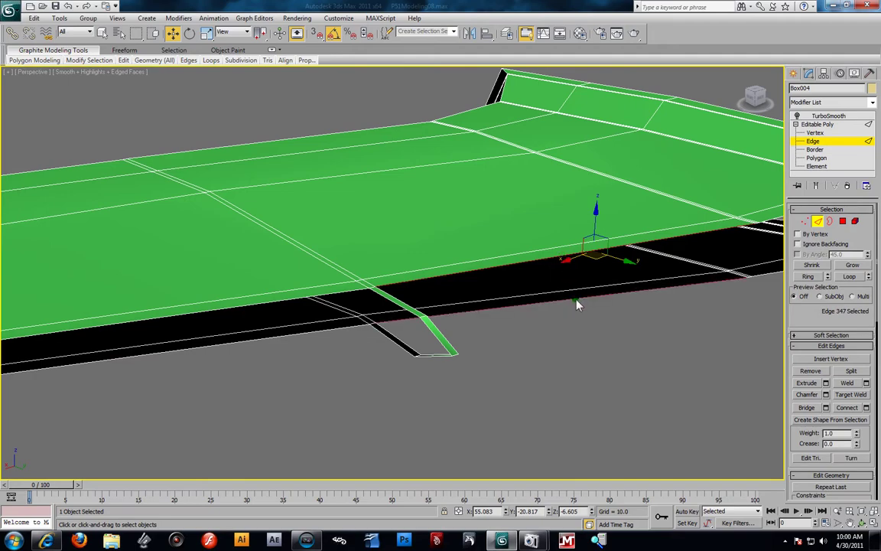
middle_click_drag(578, 305, 689, 362, "alt")
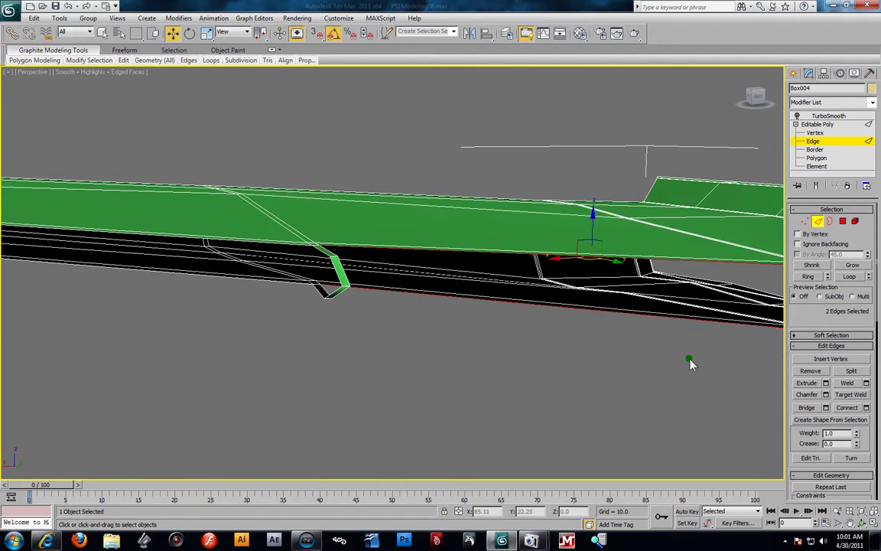
left_click(826, 408)
middle_click_drag(619, 385, 585, 358, "alt")
middle_click_drag(606, 228, 512, 314, "alt")
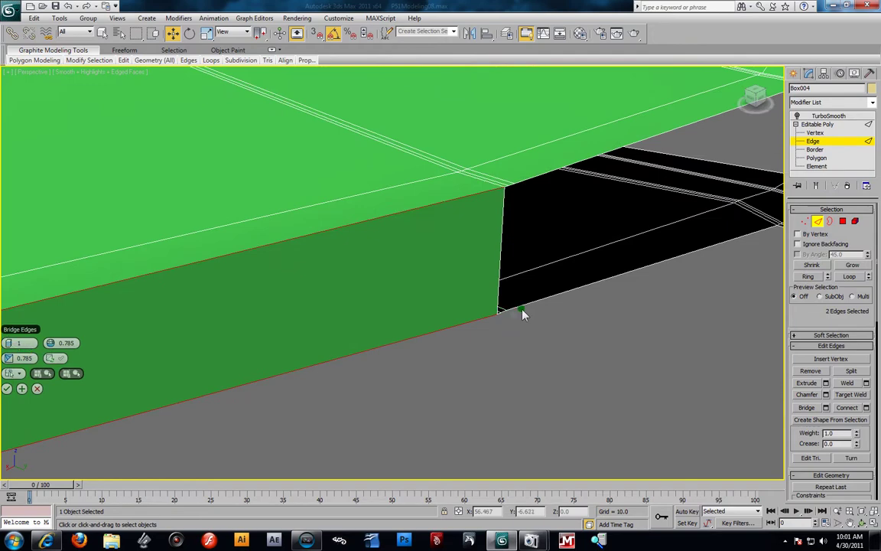
Extend the bridge across the two narrow upper and lower edge pairs at the crease in the flap opening.
left_click_drag(12, 330, 371, 166)
middle_click_drag(505, 293, 431, 314, "alt")
left_click_drag(28, 387, 431, 190)
middle_click_drag(432, 190, 523, 214, "alt")
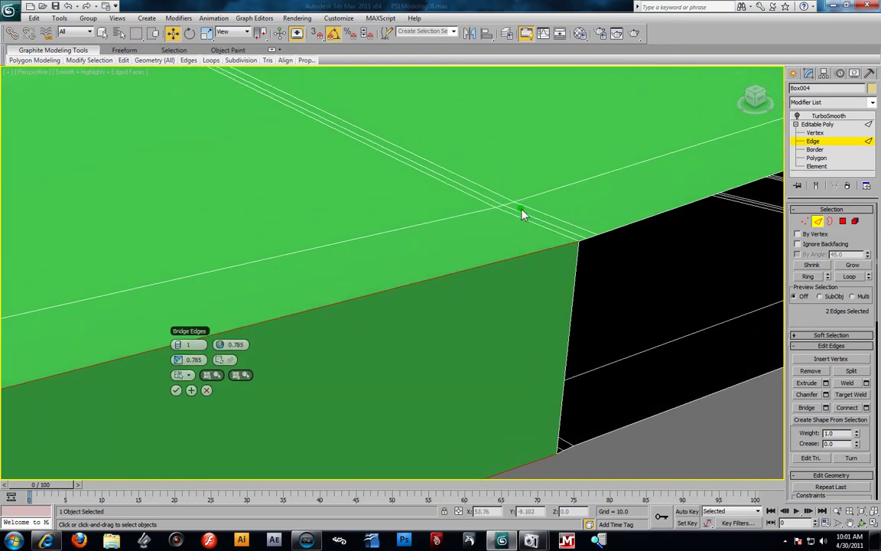
left_click(581, 248, "ctrl")
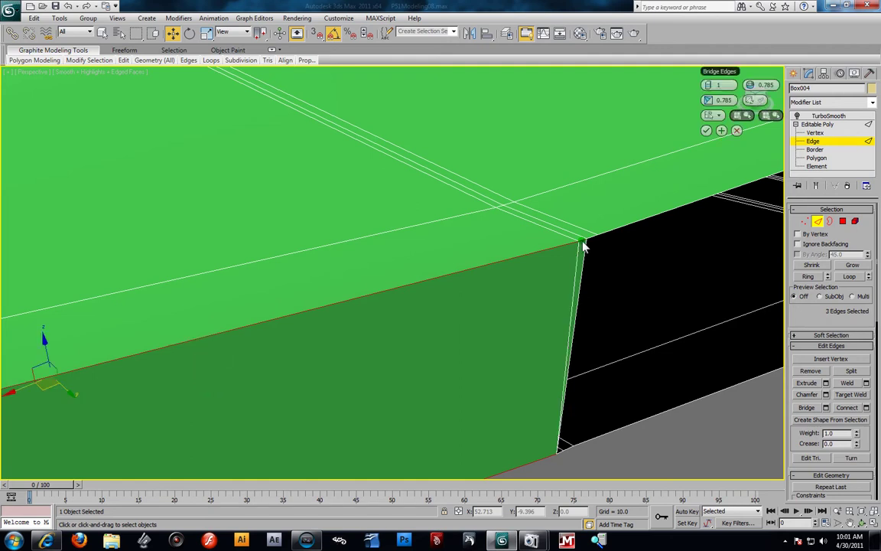
left_click(563, 457, "ctrl")
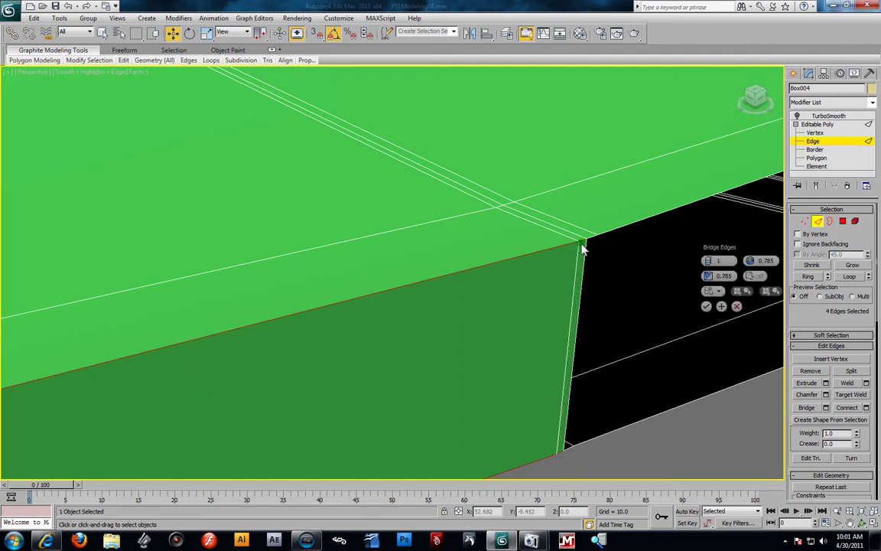
left_click(591, 240, "ctrl")
left_click(573, 452, "ctrl")
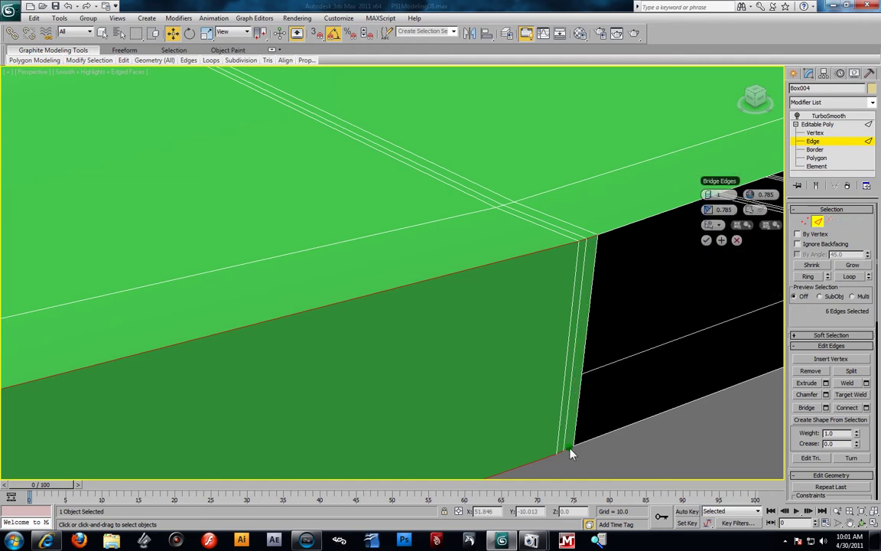
Add the last long upper and lower edge pair toward the wing root to the bridge and accept it.
middle_click_drag(650, 410, 522, 252, "alt")
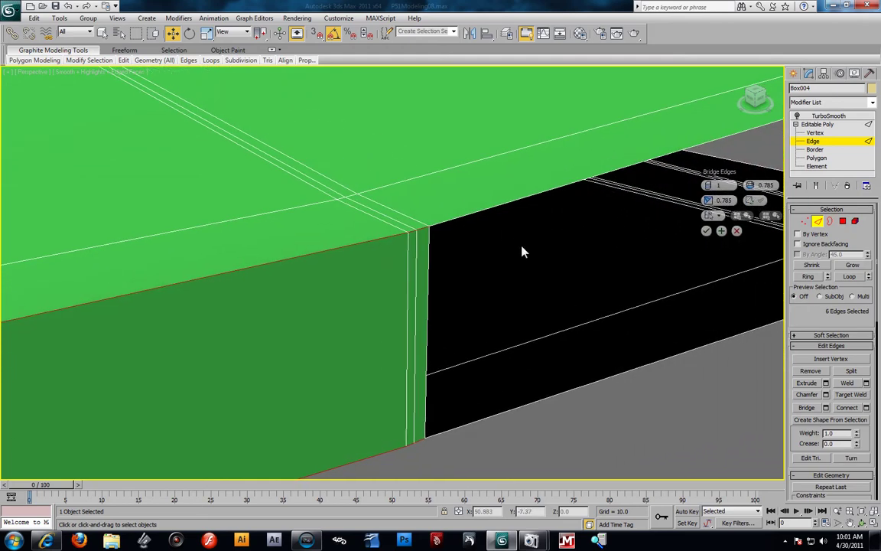
left_click(501, 209, "ctrl")
left_click(591, 388, "ctrl")
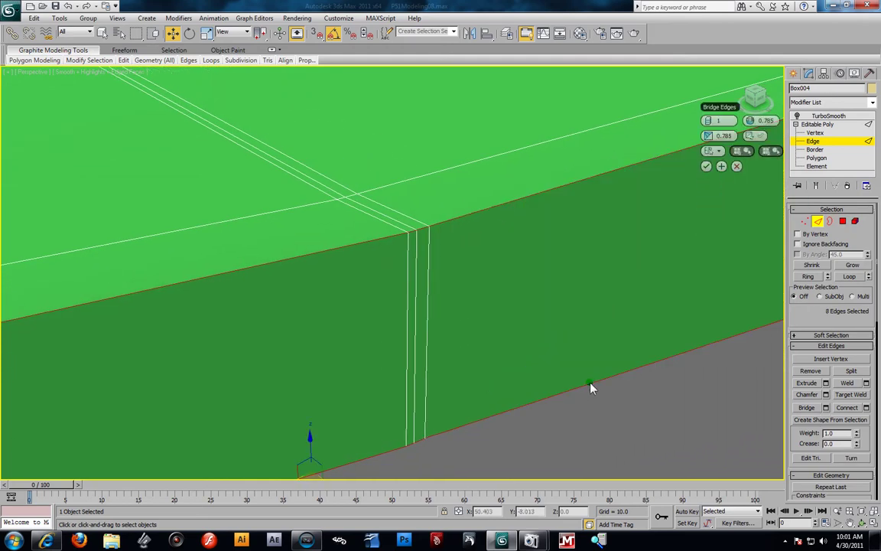
middle_click_drag(590, 386, 419, 374, "alt")
middle_click_drag(612, 299, 532, 309, "alt")
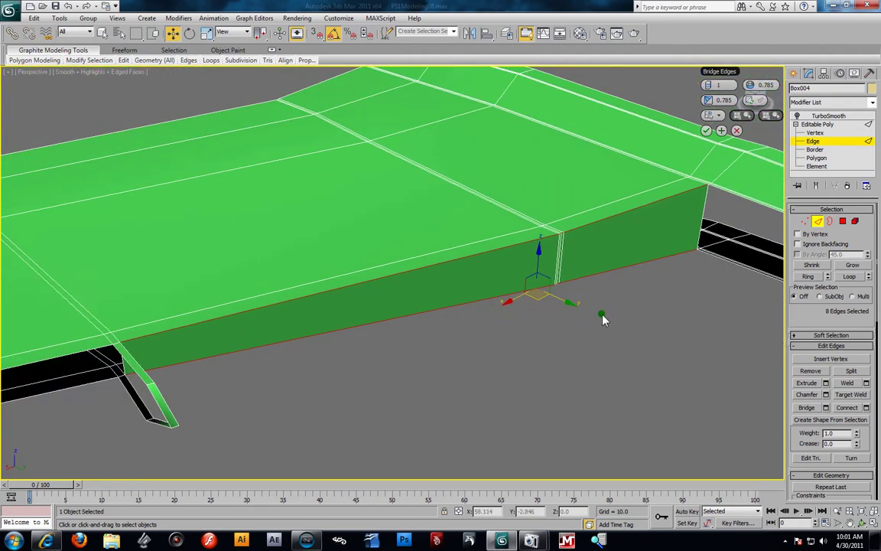
left_click_drag(720, 71, 591, 344)
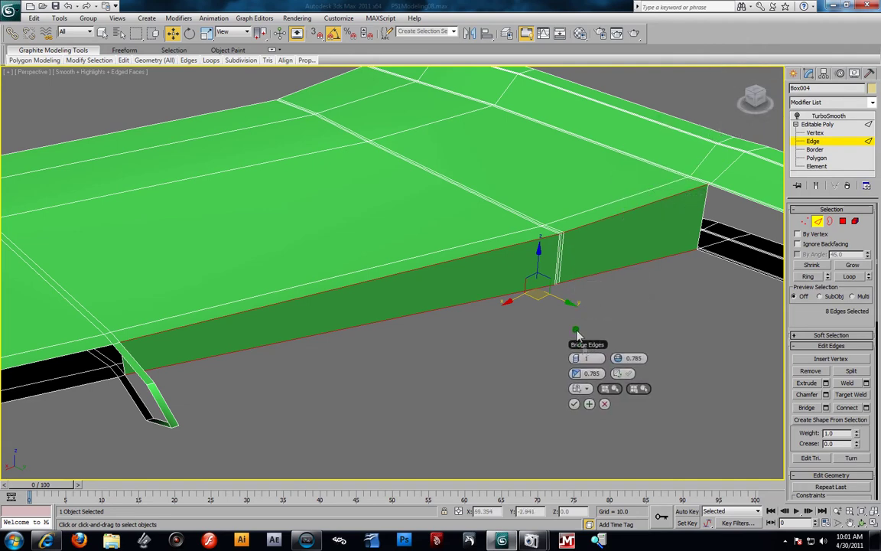
left_click(575, 406)
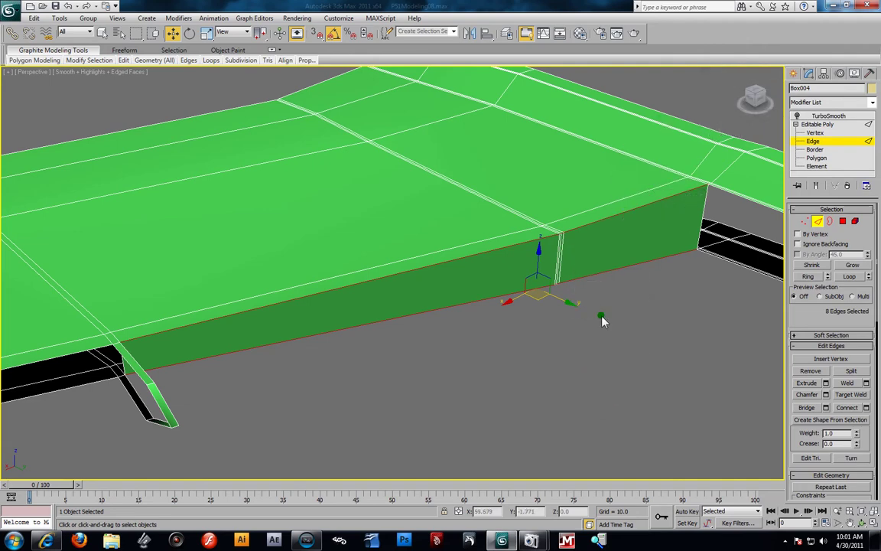
Bridge the upper and lower edges of the flap opening's root-side end with 1 segment to form its end wall.
middle_click_drag(602, 319, 430, 291, "alt")
middle_click_drag(475, 256, 447, 249, "alt")
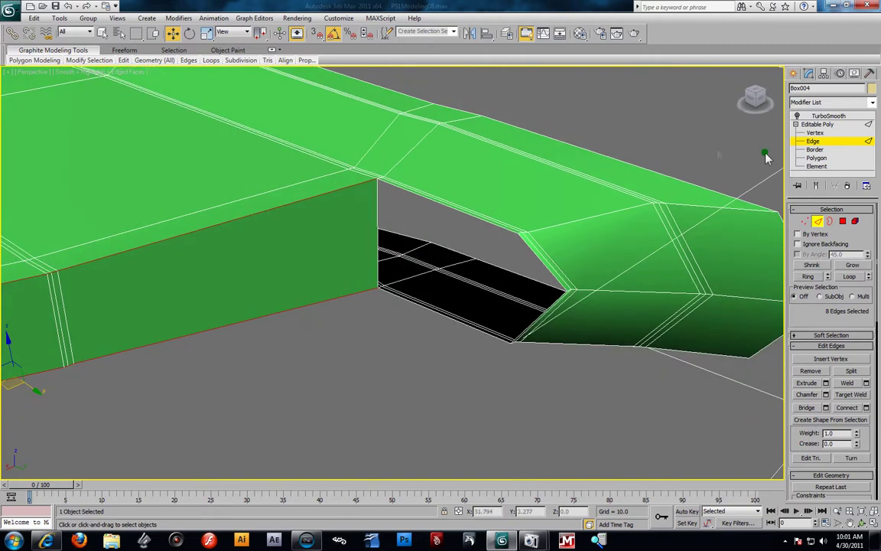
left_click(452, 205)
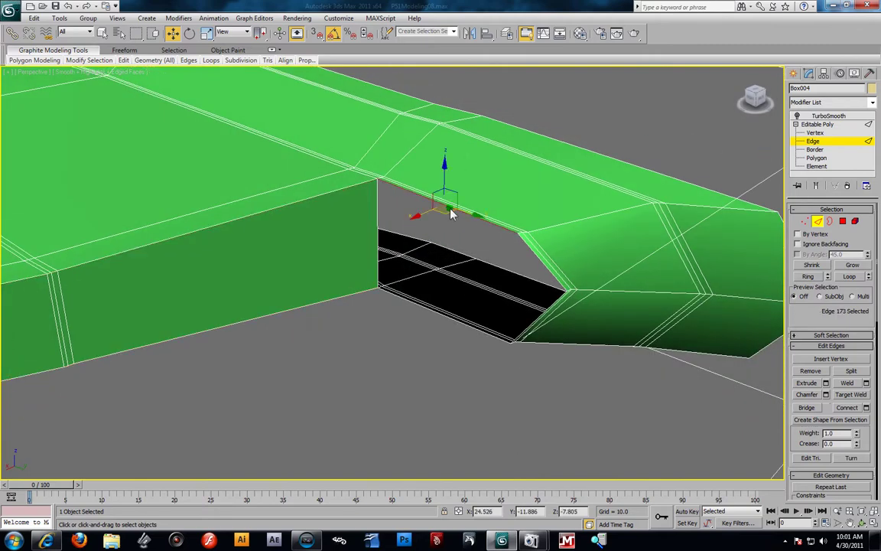
left_click(433, 318, "ctrl")
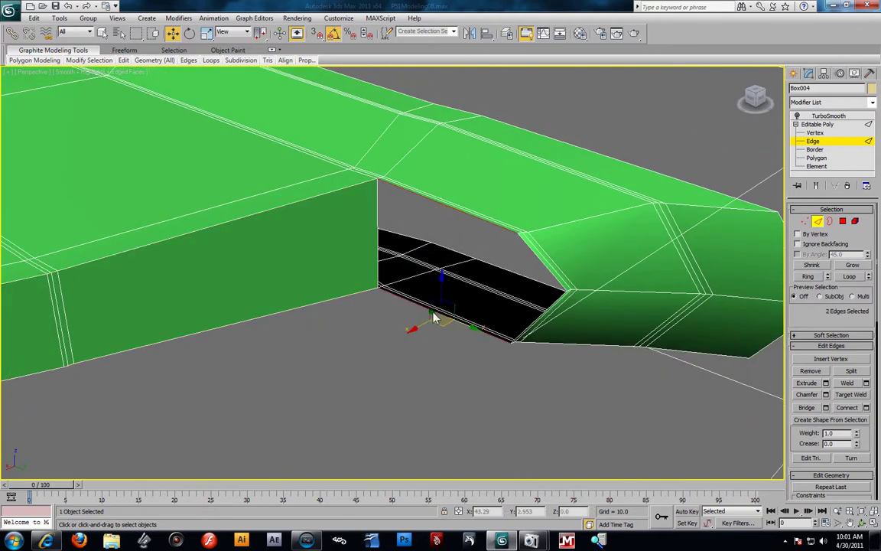
left_click(825, 407)
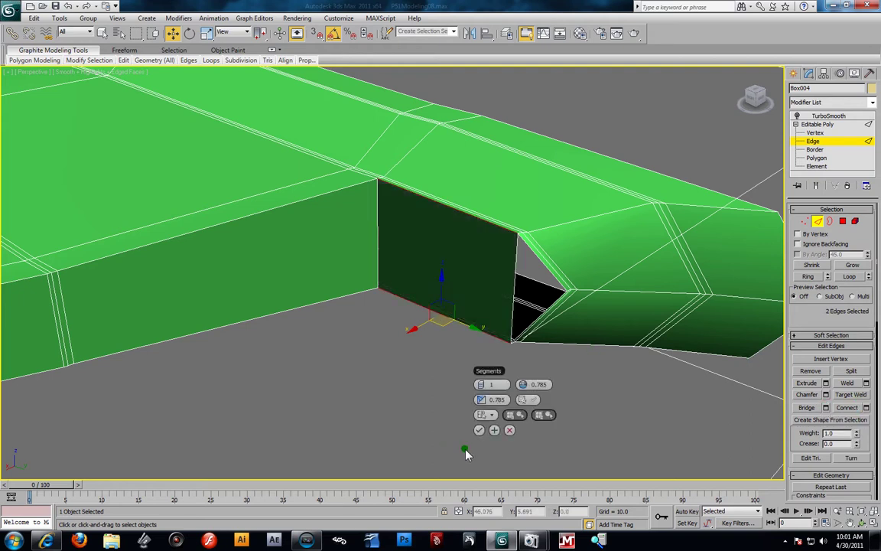
left_click(479, 431)
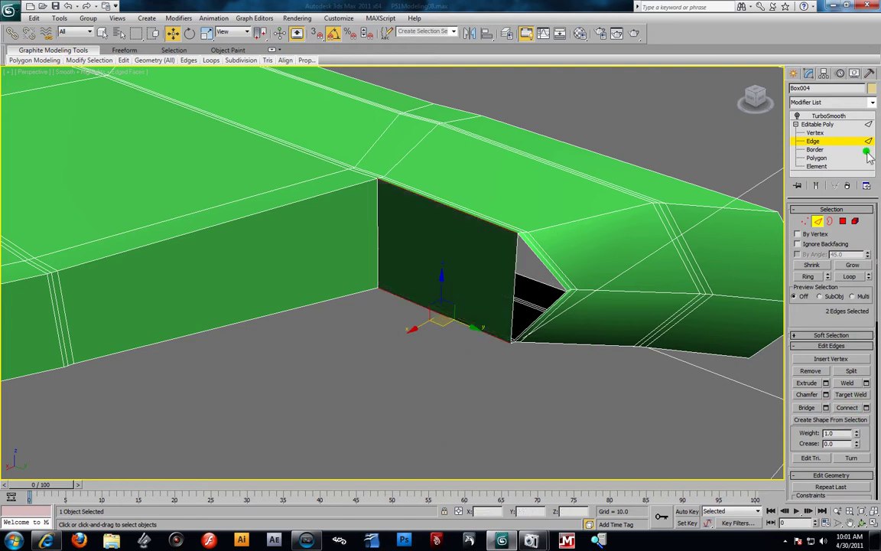
Cap the open triangular border beside the root-side end wall of the flap opening.
key("3")
left_click(537, 258)
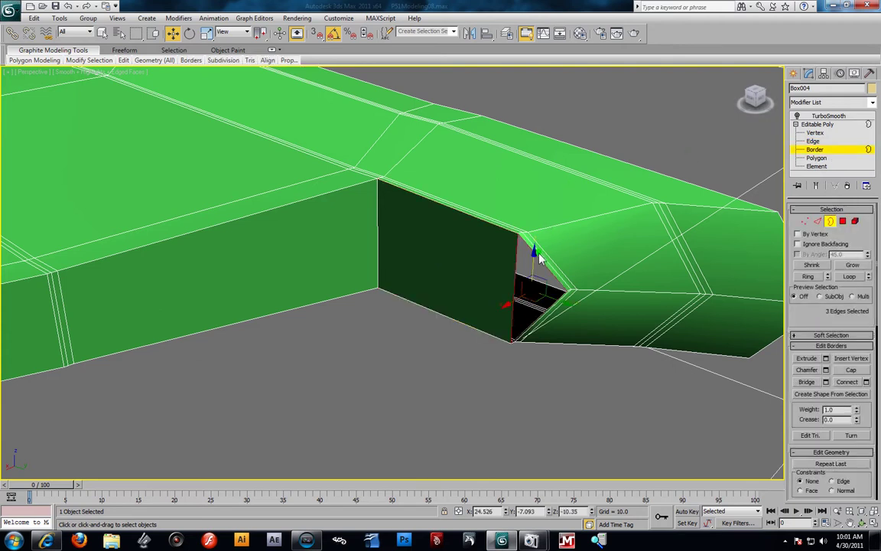
left_click(851, 371)
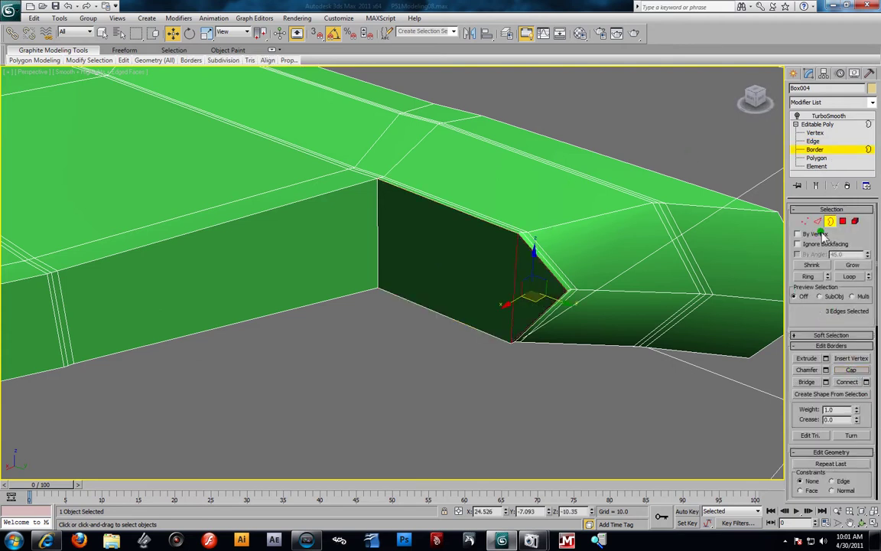
left_click(521, 377)
Bridge the upper and lower edges on the inboard-facing side of the thin rib between the two openings with 1 segment.
middle_click_drag(466, 329, 296, 274, "alt")
scroll(297, 274, "down", 3)
scroll(311, 274, "down", 5)
middle_click_drag(417, 314, 461, 349, "alt")
scroll(461, 349, "up", 10)
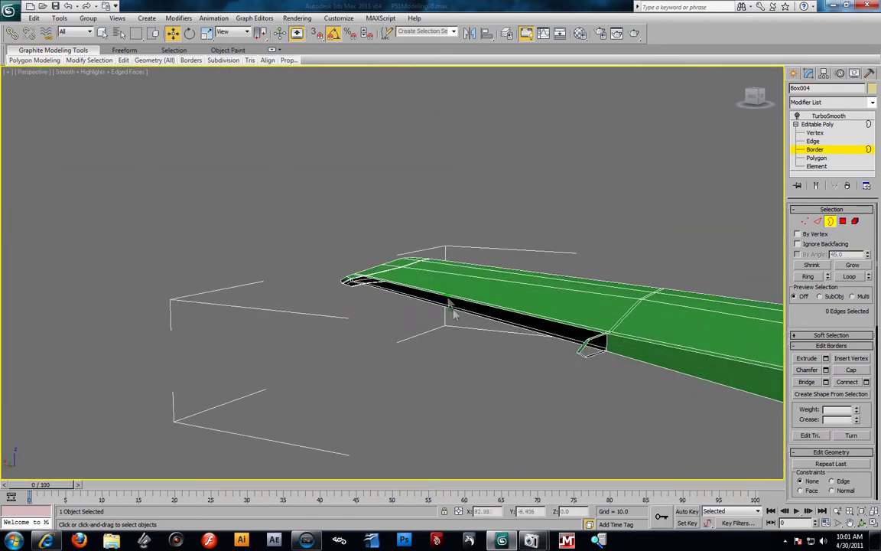
middle_click_drag(516, 429, 472, 231, "alt")
left_click(391, 224)
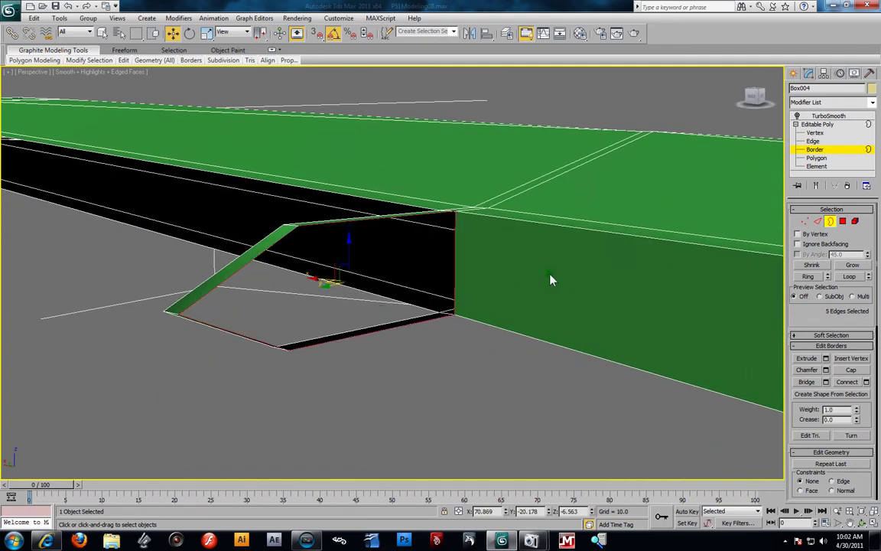
left_click(813, 141)
left_click(338, 222)
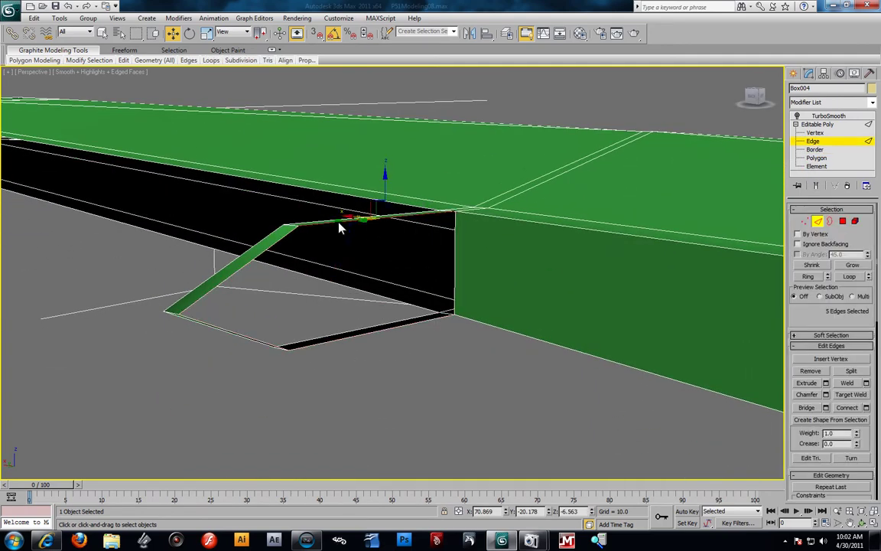
left_click(375, 337)
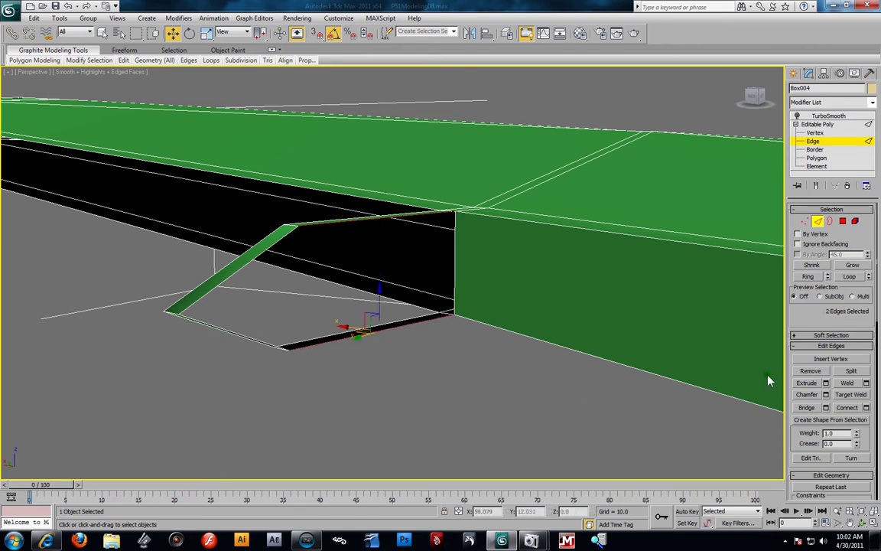
left_click(826, 408)
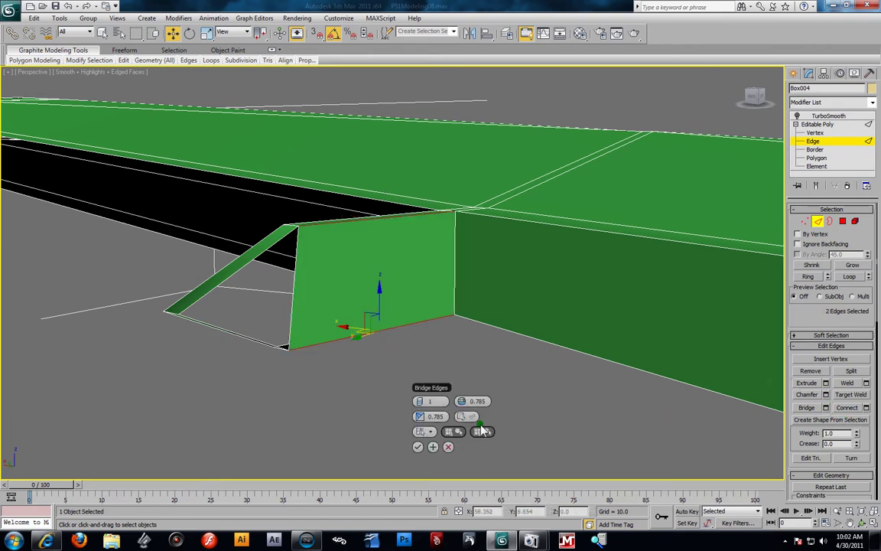
left_click(375, 401)
Cap the triangular border at the tip of the rib's inboard-facing side.
left_click(814, 150)
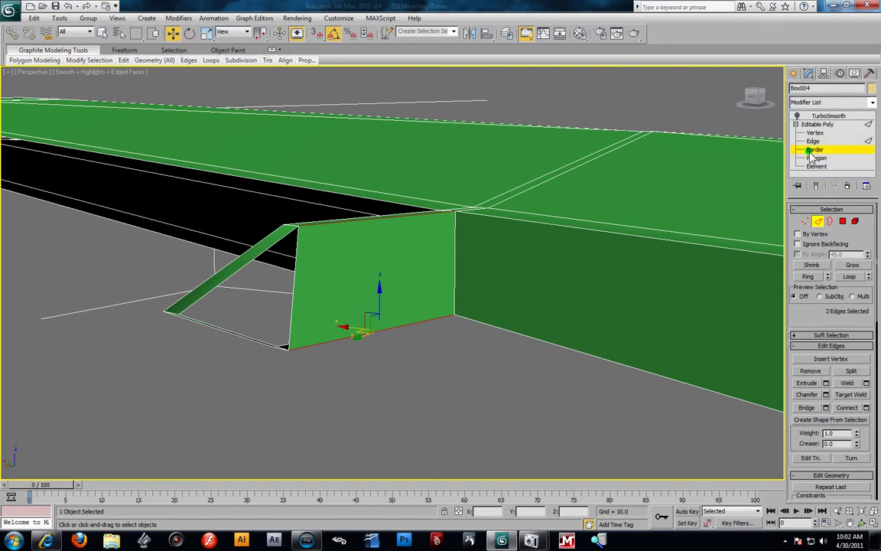
left_click(267, 257)
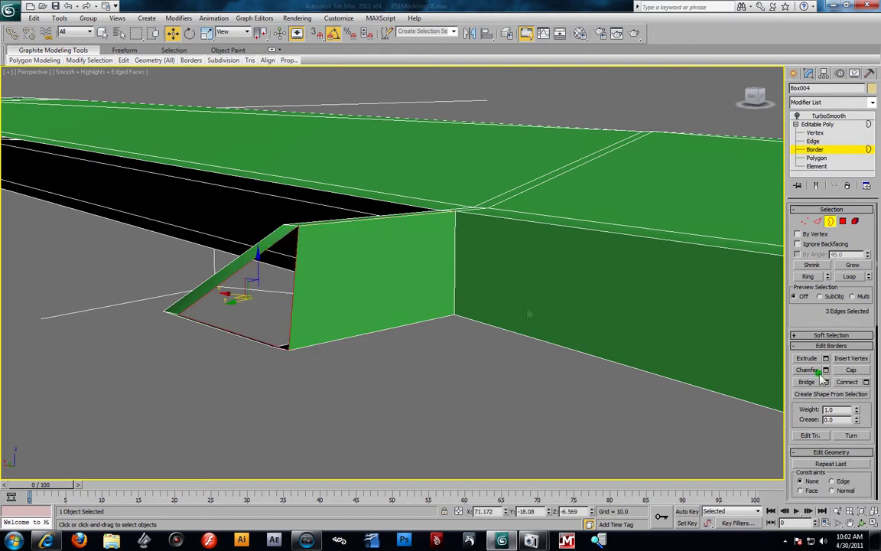
left_click(846, 370)
Bridge the upper and lower edges on the rib's outboard-facing side with 1 segment.
middle_click_drag(474, 330, 533, 305, "alt")
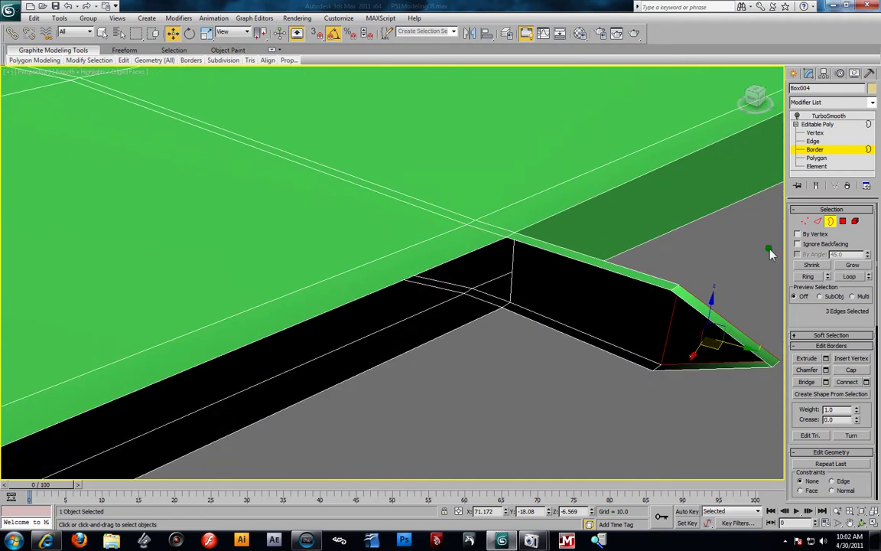
key("2")
left_click(579, 267)
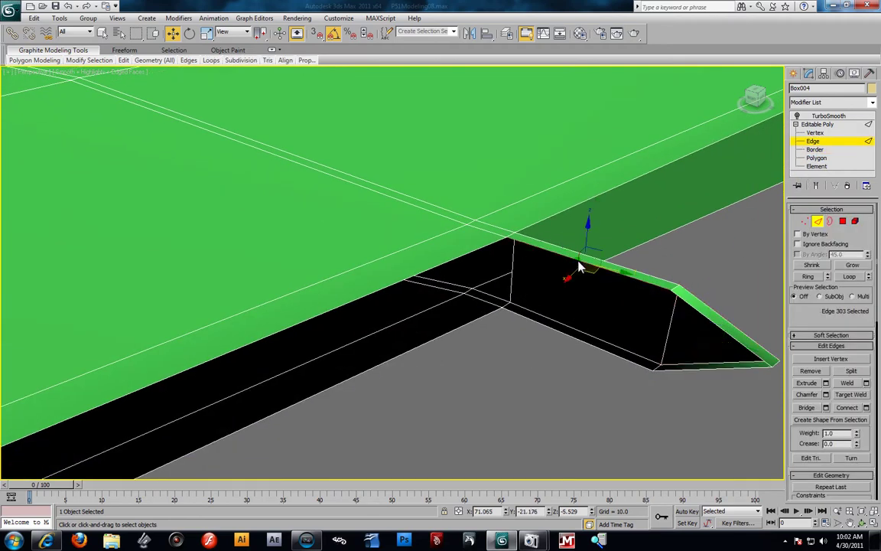
left_click(587, 349, "ctrl")
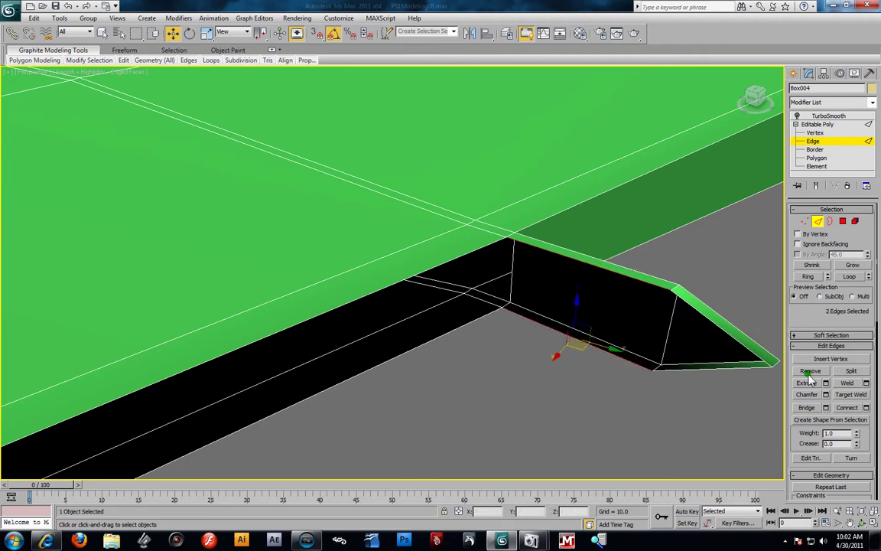
left_click(826, 407)
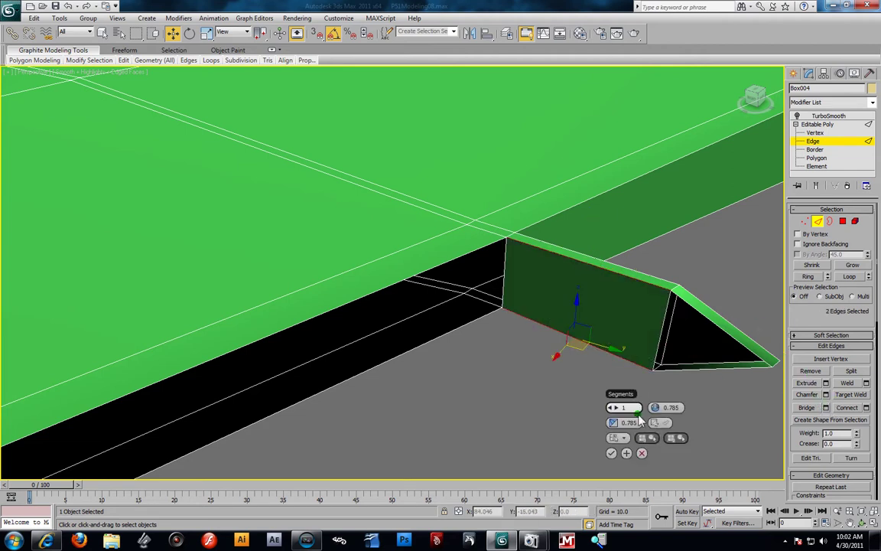
left_click(610, 455)
Cap the open triangular border at the tip of the rib's outboard-facing side.
key("3")
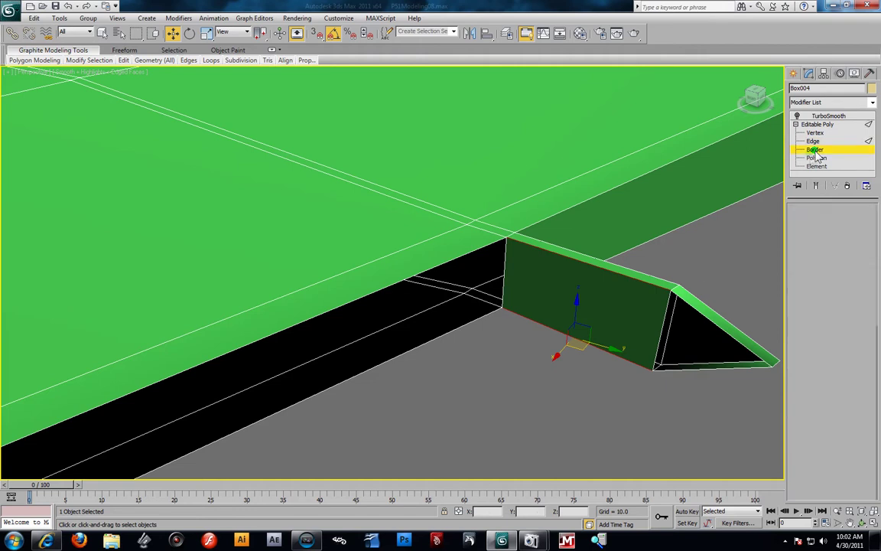
left_click(712, 325)
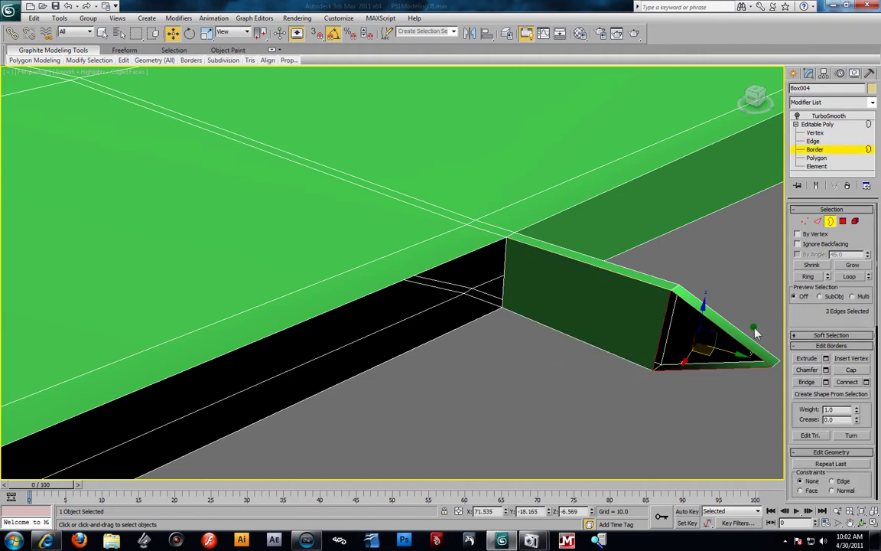
left_click(851, 369)
Bridge the long upper and lower edges of the outboard opening between the rib and the wingtip.
left_click(470, 260)
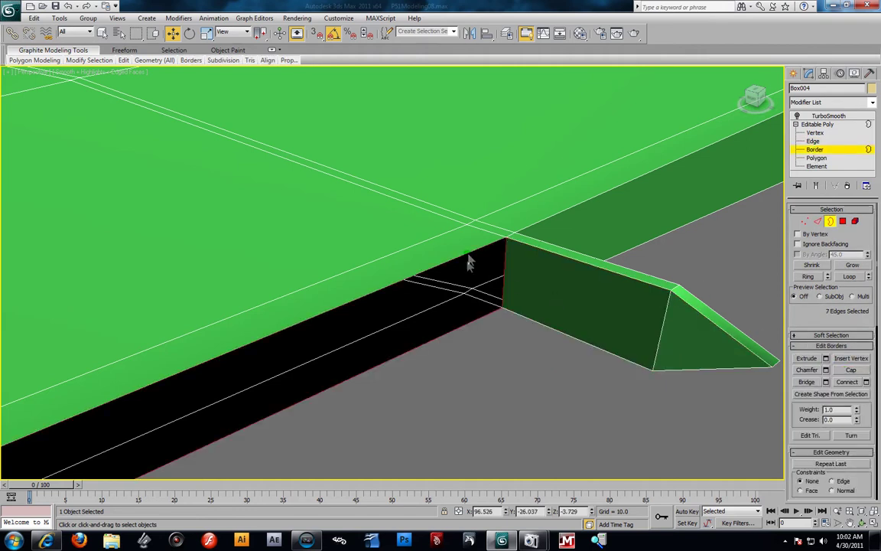
left_click(814, 142)
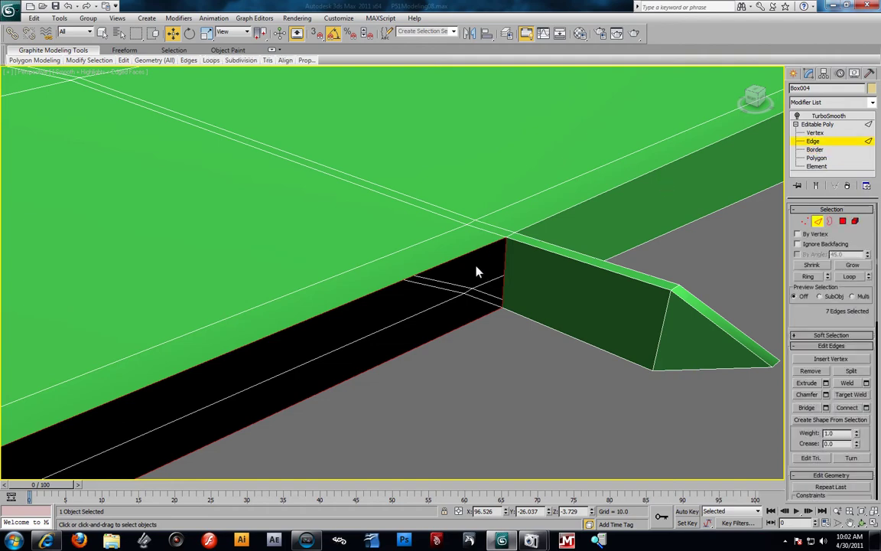
left_click(454, 259)
left_click(464, 325, "ctrl")
middle_click_drag(465, 325, 654, 315, "alt")
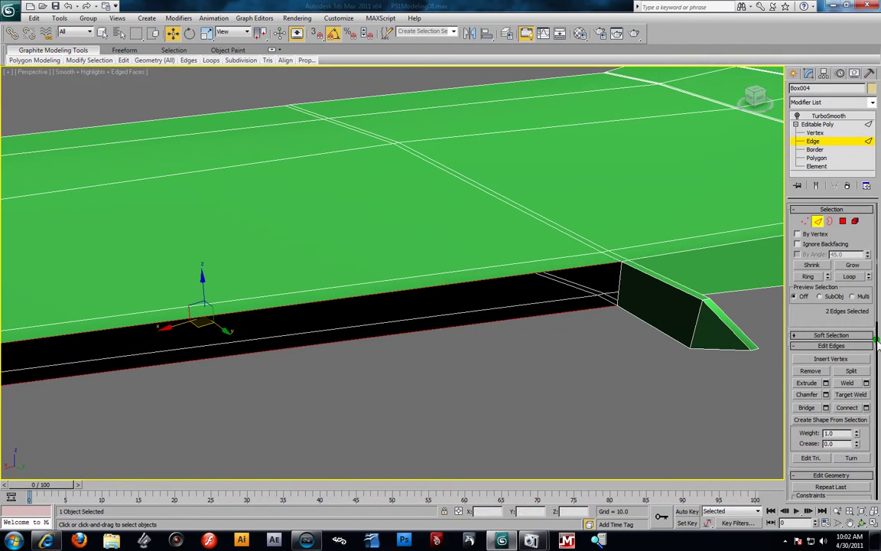
left_click(826, 408)
middle_click_drag(354, 217, 539, 280, "alt")
left_click(705, 380)
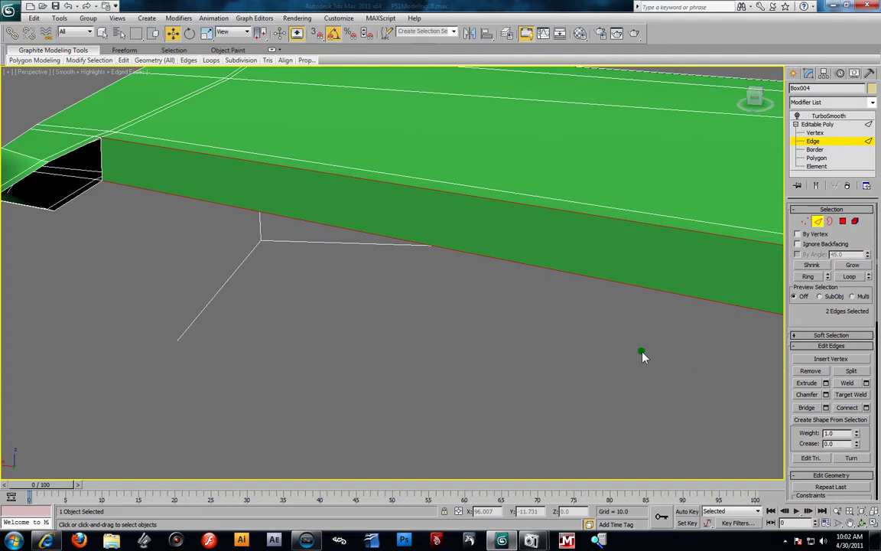
Bridge the upper and lower edges of the wingtip-side end wall of the outboard opening with 1 segment.
middle_click_drag(643, 356, 332, 254, "alt")
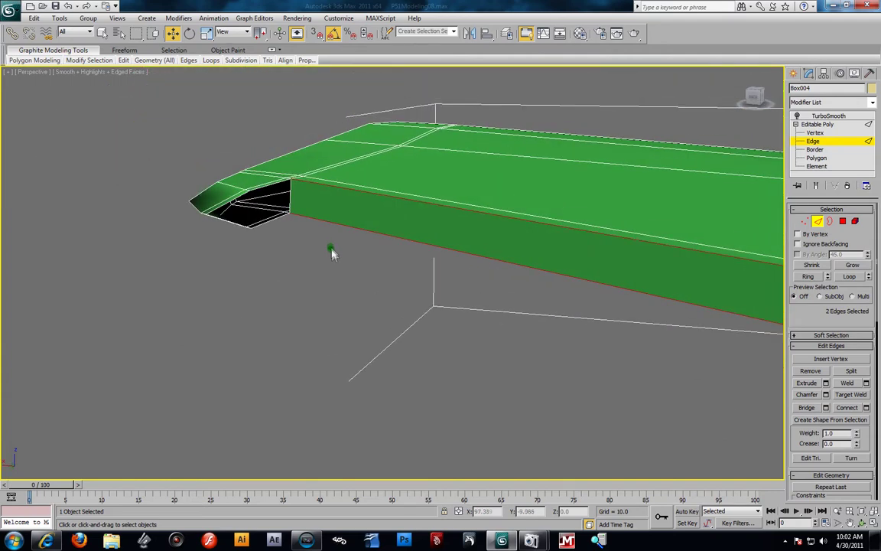
left_click(269, 198)
scroll(342, 209, "up", 5)
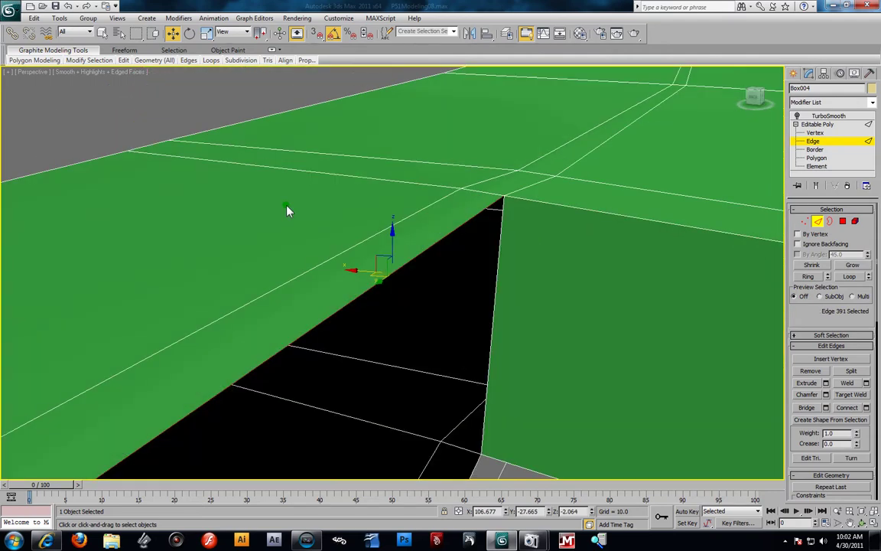
scroll(342, 247, "down", 4)
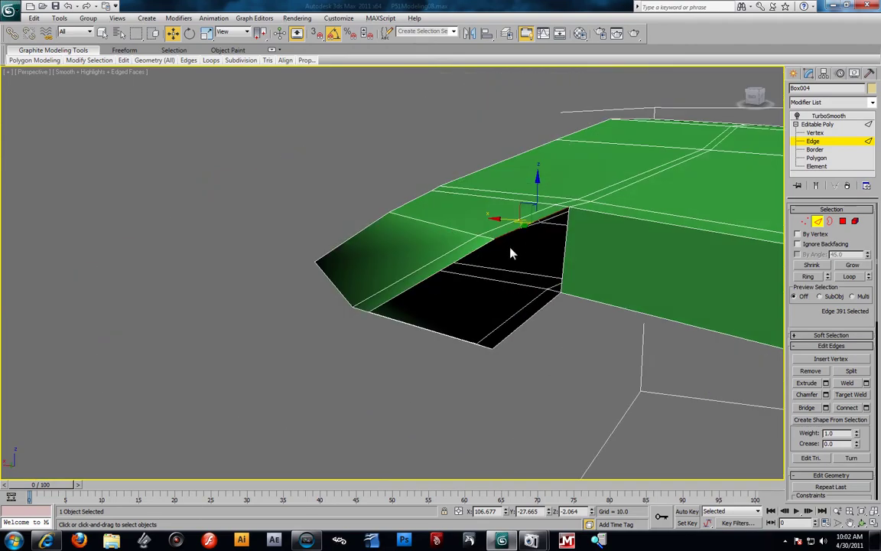
scroll(605, 258, "down", 4)
scroll(620, 261, "up", 6)
scroll(603, 260, "down", 5)
scroll(608, 261, "up", 3)
scroll(610, 260, "down", 5)
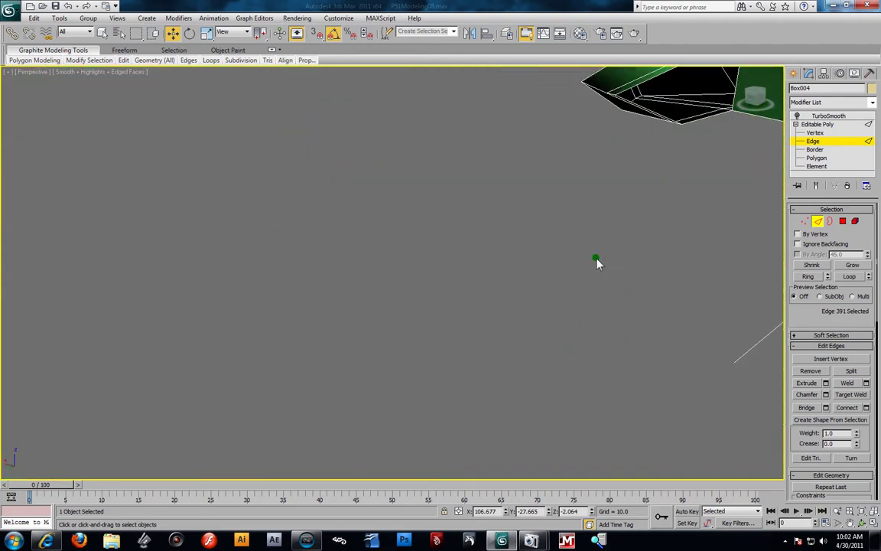
scroll(608, 261, "up", 3)
scroll(612, 260, "down", 4)
scroll(612, 261, "up", 3)
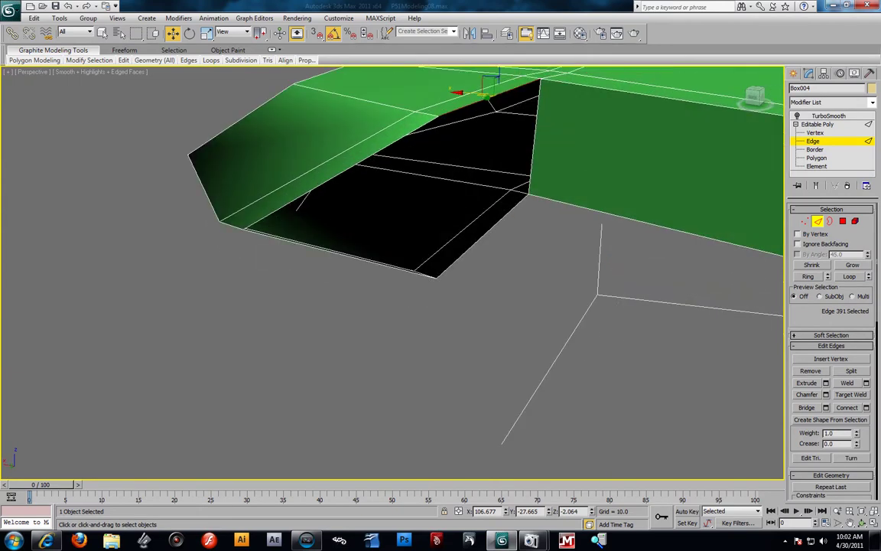
left_click_drag(862, 524, 862, 513)
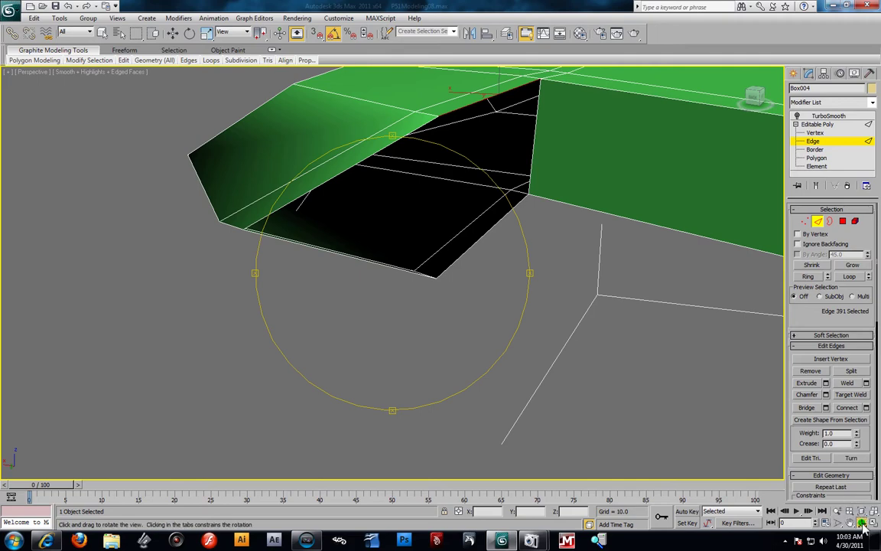
mouse_move(470, 264)
left_mouse_down()
mouse_move(448, 259)
mouse_move(507, 282)
mouse_move(417, 254)
mouse_move(453, 268)
left_mouse_up()
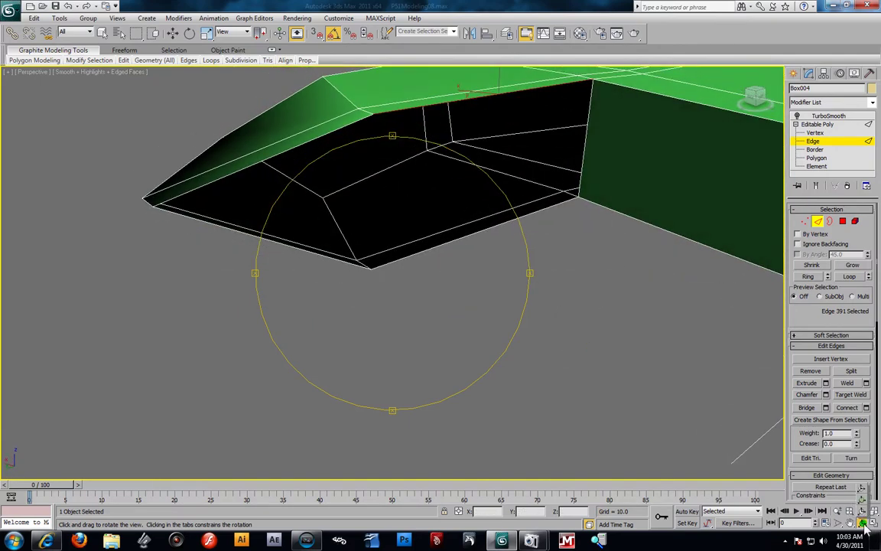
left_click_drag(865, 526, 862, 511)
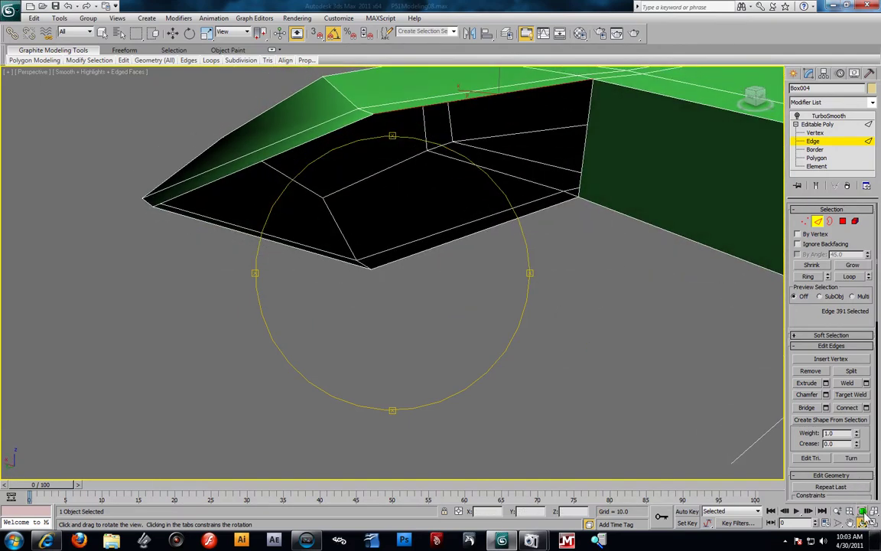
left_click_drag(474, 250, 449, 245)
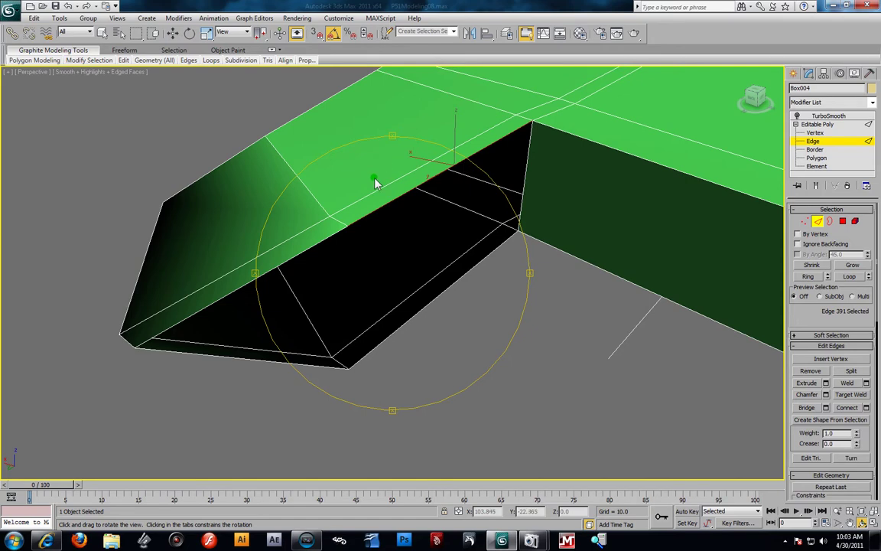
left_click(173, 33)
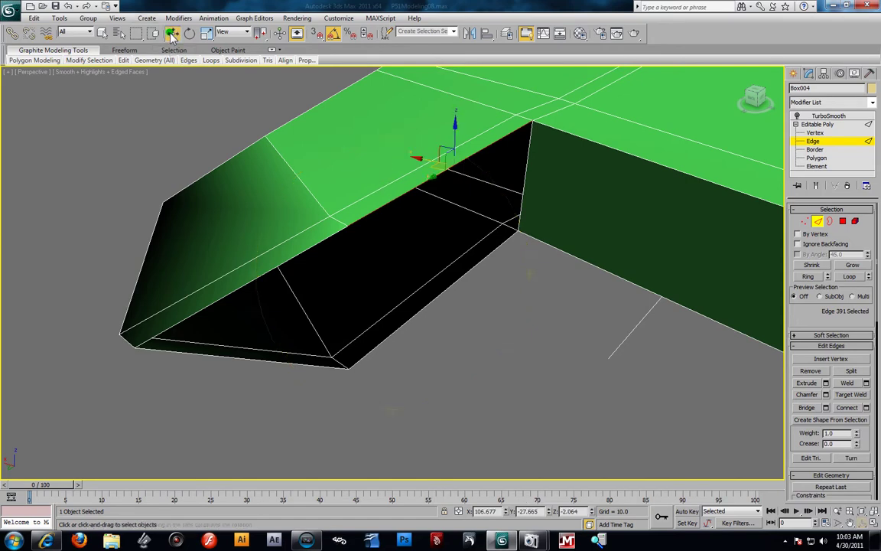
left_click(463, 280)
left_click(827, 408)
middle_click_drag(543, 297, 527, 283, "alt")
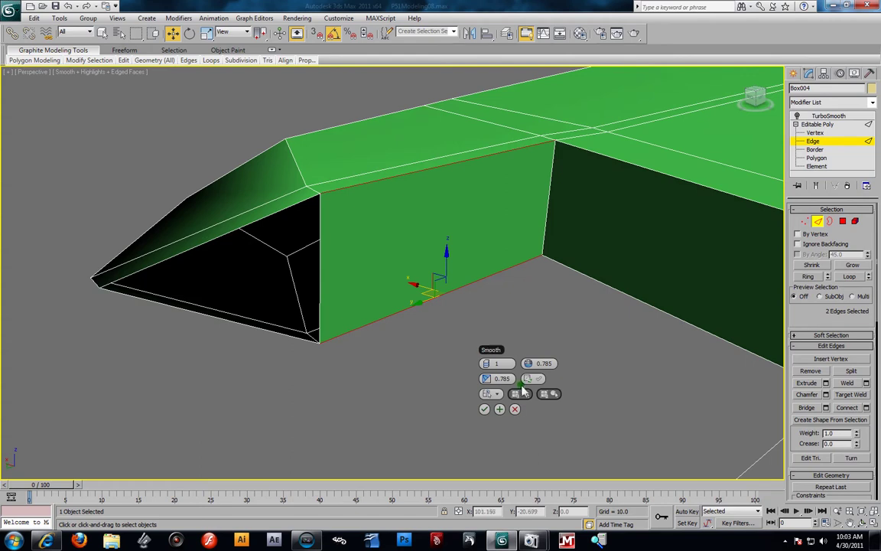
left_click(484, 409)
Cap the open triangular border beside the wingtip-side end wall.
left_click(816, 149)
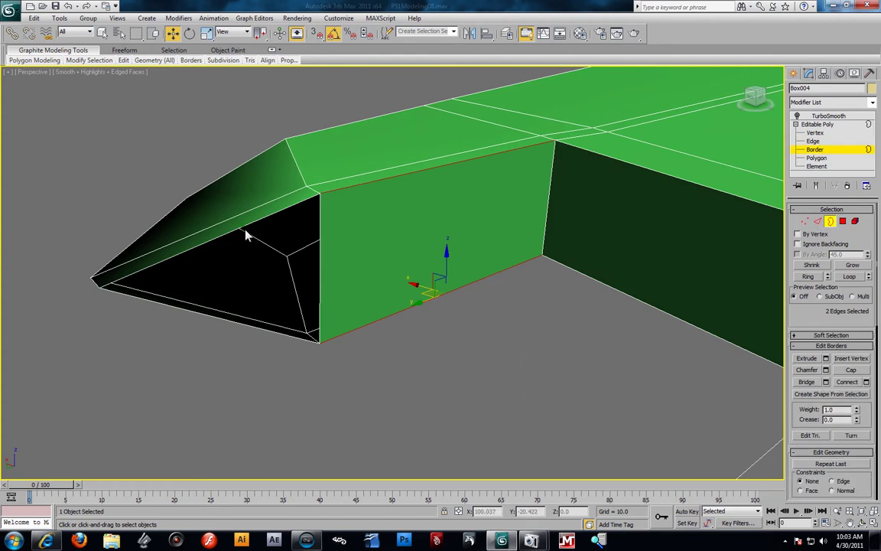
left_click(246, 230)
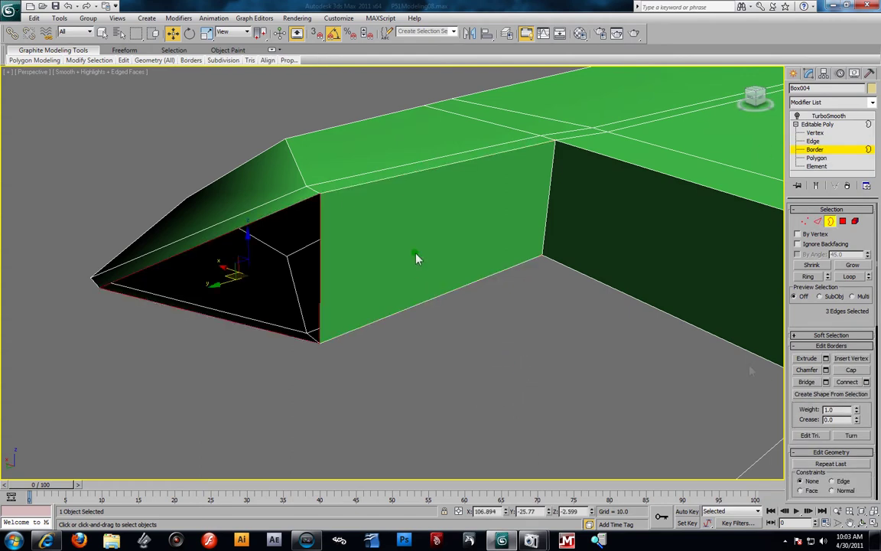
left_click(852, 370)
Preview the wing with TurboSmooth, examine the smoothed trailing edge near the rib and root corner, and switch the smoothing off again.
scroll(492, 245, "down", 4)
middle_click_drag(492, 247, 476, 310, "alt")
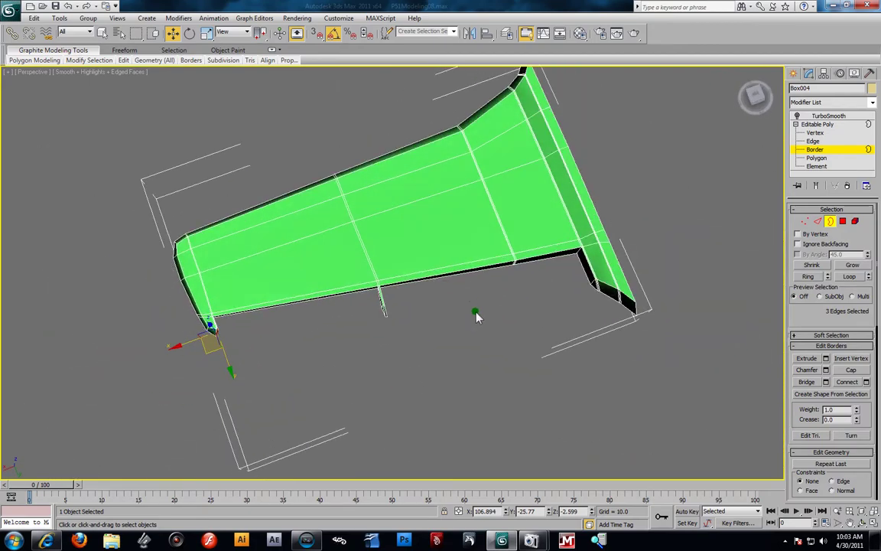
scroll(476, 311, "up", 3)
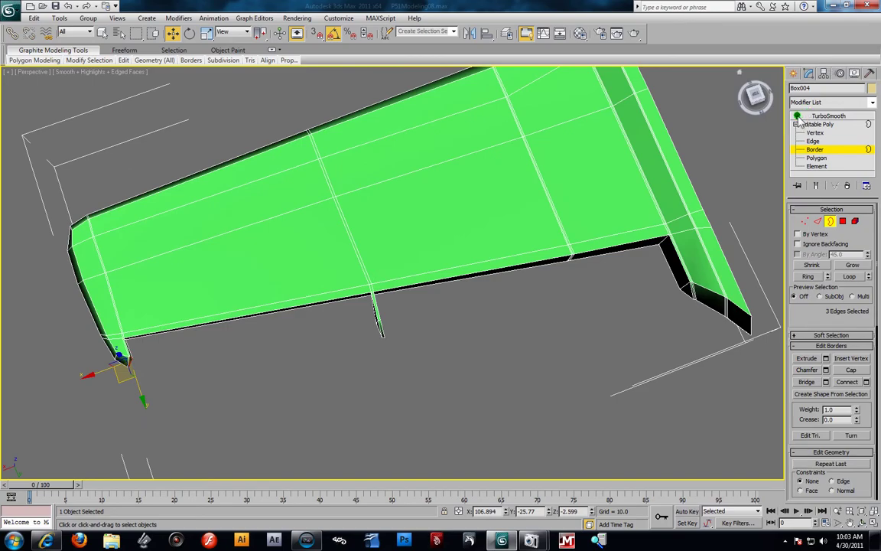
left_click(827, 115)
middle_click_drag(552, 374, 540, 288, "alt")
middle_click_drag(612, 288, 406, 280)
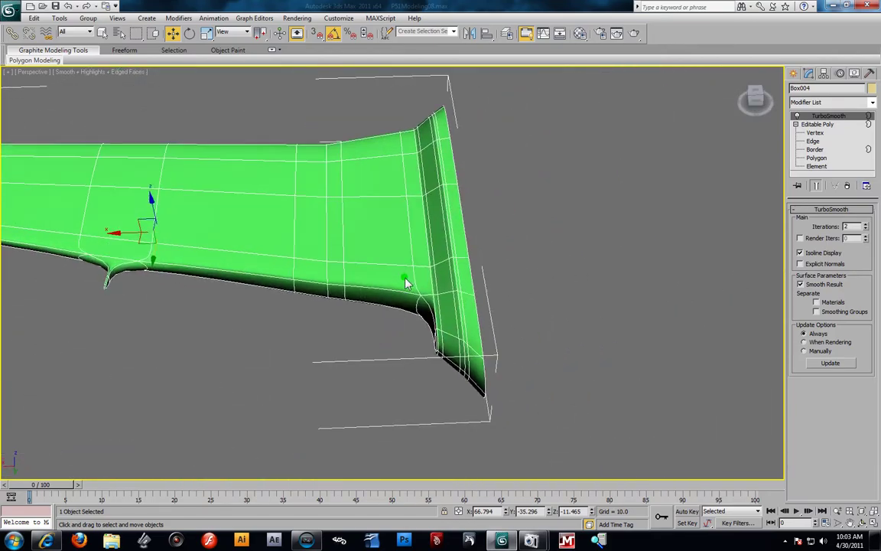
scroll(411, 271, "up", 5)
left_click(797, 116)
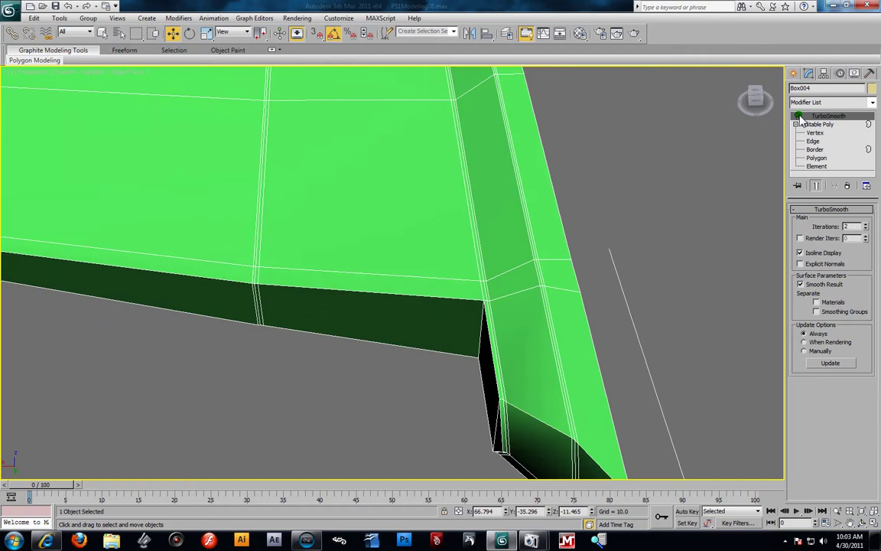
Connect the ring of spanwise edges in the root-side wing section with 1 segment, pinch 0 and slide 99, placing the loop beside the root corner.
middle_click_drag(483, 289, 498, 305, "alt")
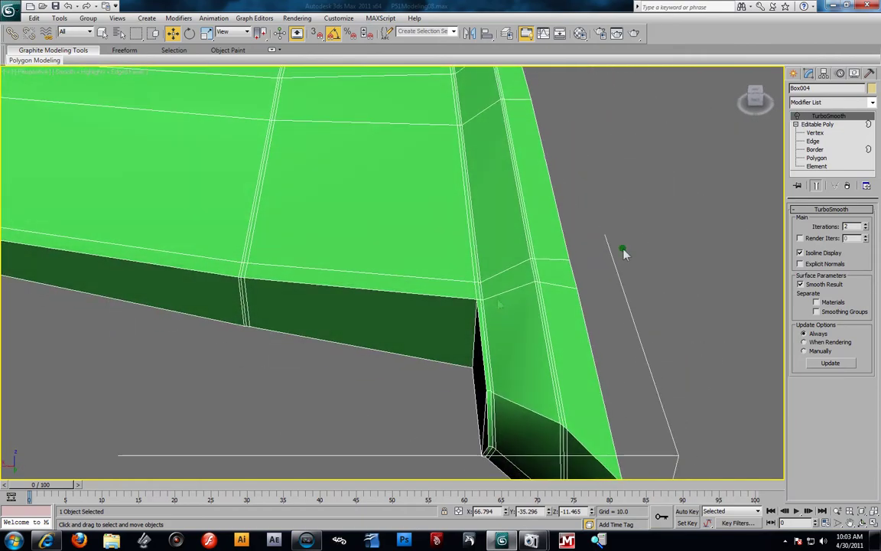
left_click(828, 143)
left_click(467, 300)
left_click(813, 277)
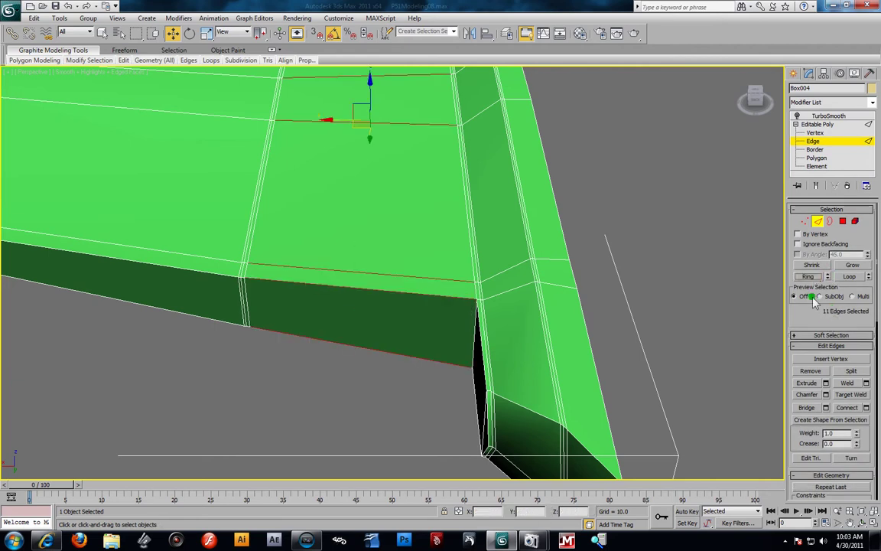
left_click(866, 407)
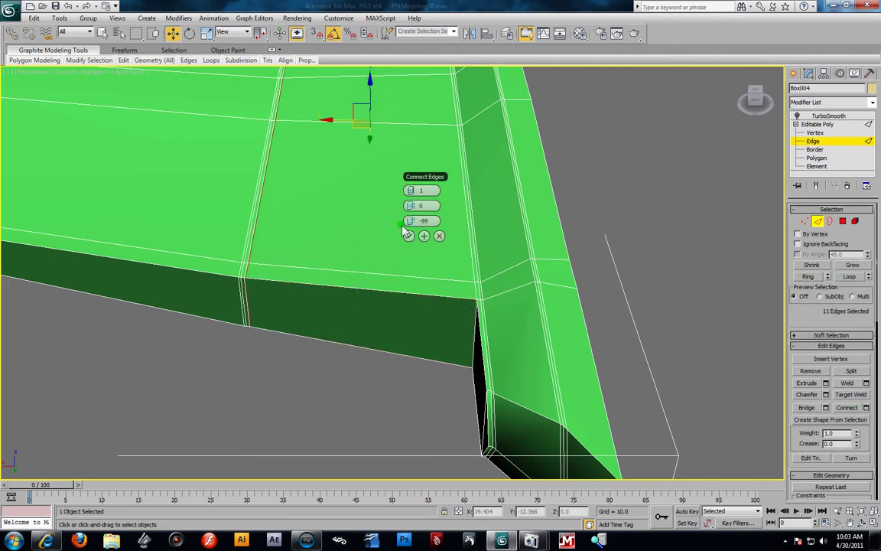
left_click_drag(410, 220, 811, 317)
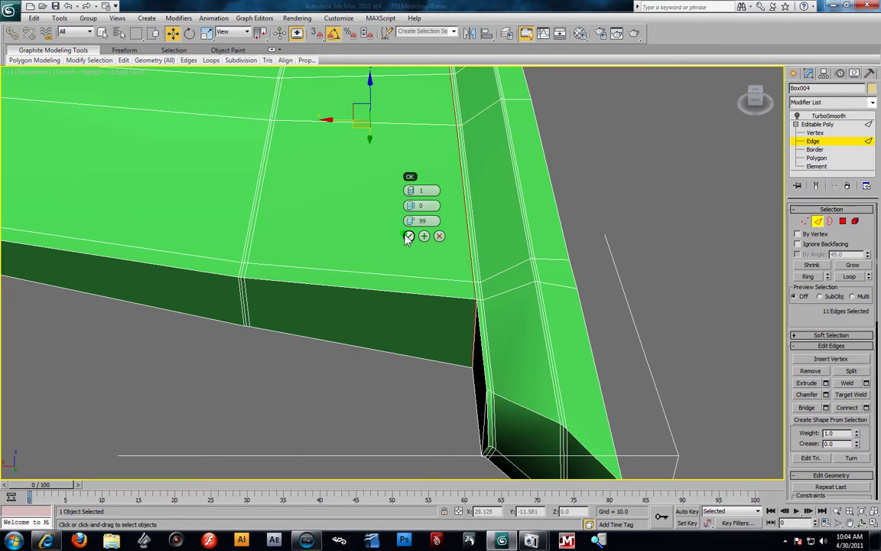
left_click(408, 236)
Preview the wing with TurboSmooth again to check the smoothed root corner, and switch the smoothing back off.
middle_click_drag(340, 258, 567, 302)
scroll(533, 280, "up", 2)
scroll(529, 282, "down", 4)
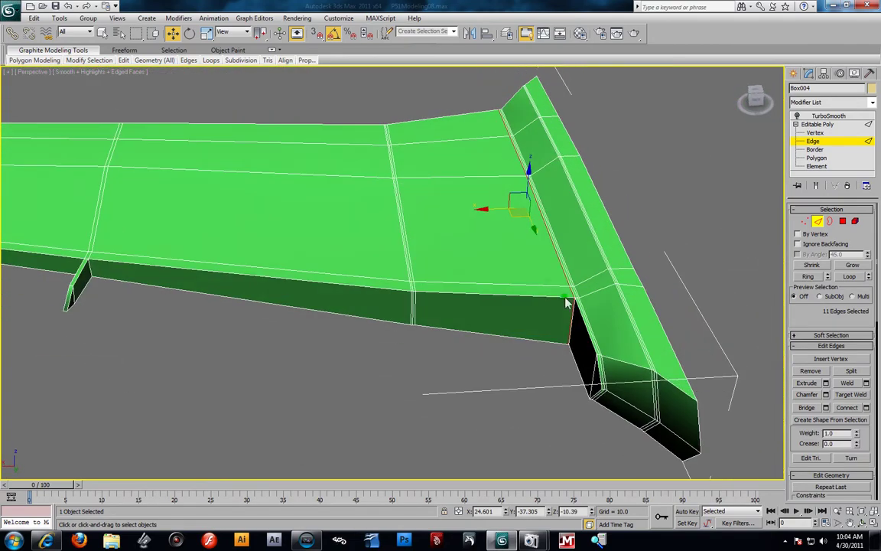
left_click(830, 116)
middle_click_drag(597, 335, 621, 322, "alt")
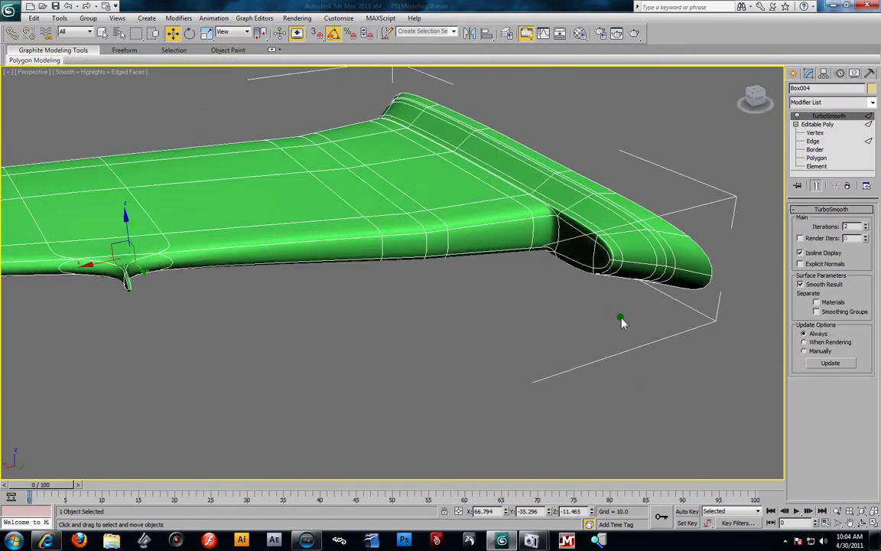
left_click(796, 116)
Connect the ring of spanwise edges between the rib and the root section with 1 segment, pinch 0 and slide -99, placing the loop beside the rib.
middle_click_drag(264, 197, 459, 282)
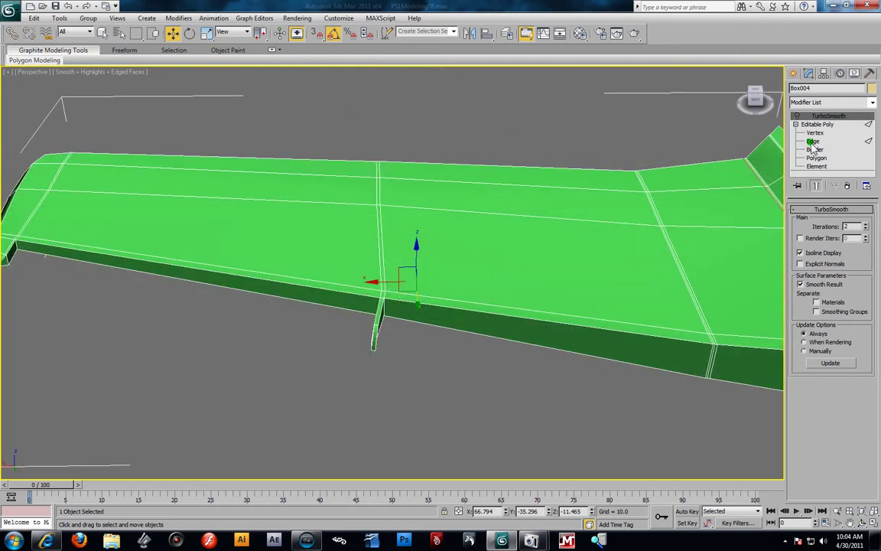
key("2")
left_click(398, 303)
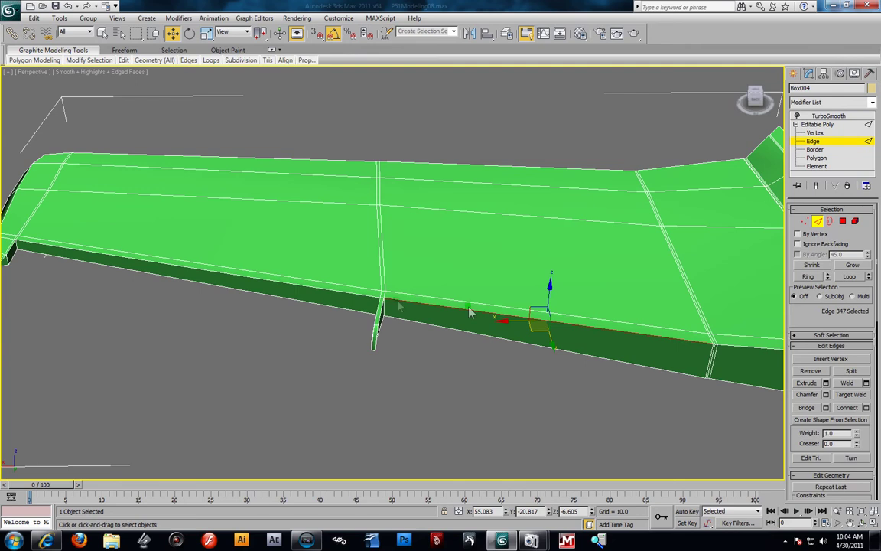
left_click(808, 277)
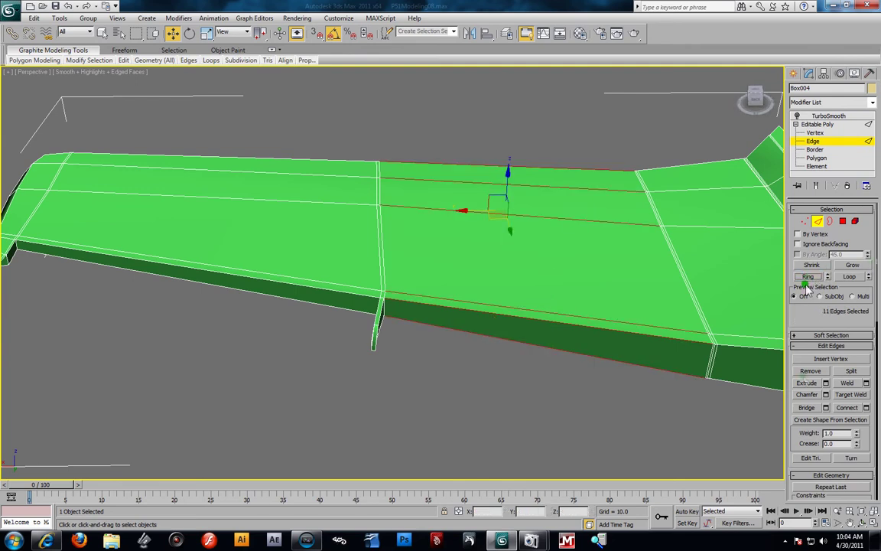
left_click(867, 408)
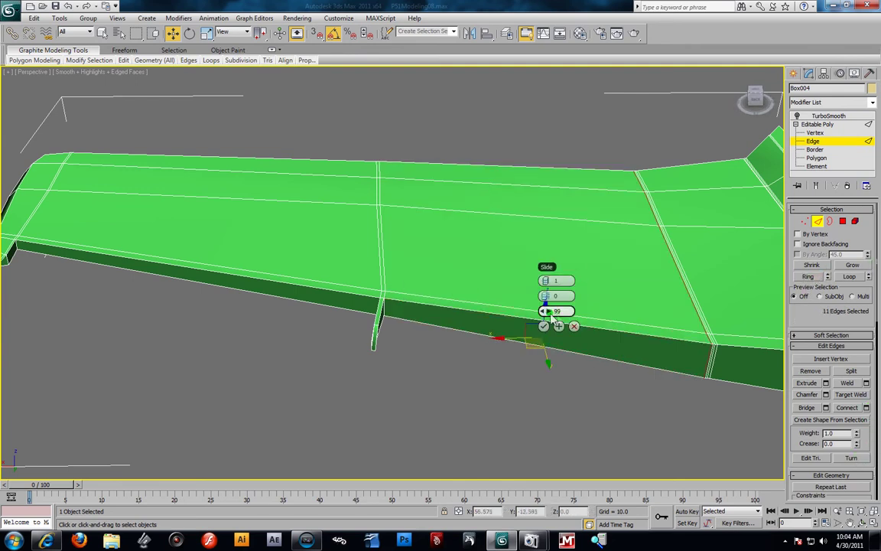
left_click_drag(544, 313, 134, 328)
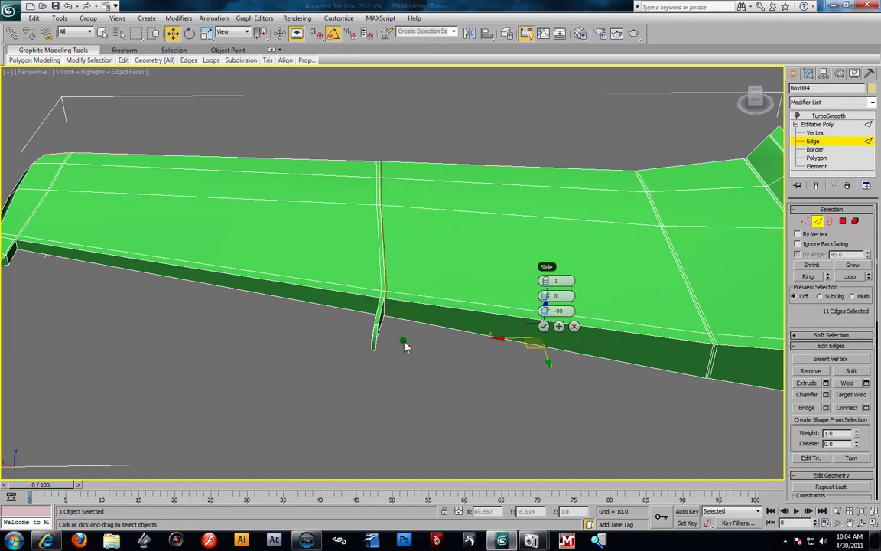
scroll(406, 342, "up", 4)
scroll(398, 344, "up", 2)
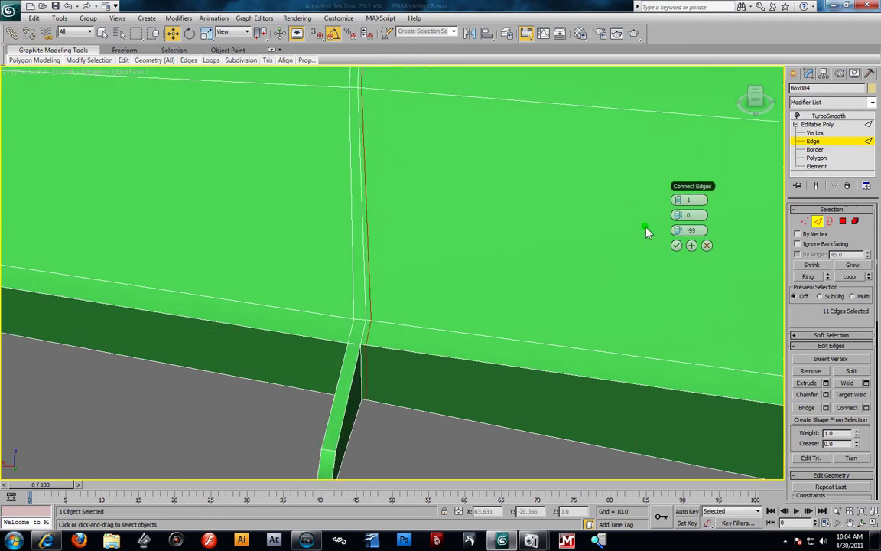
left_click_drag(679, 232, 678, 235)
left_click(675, 244)
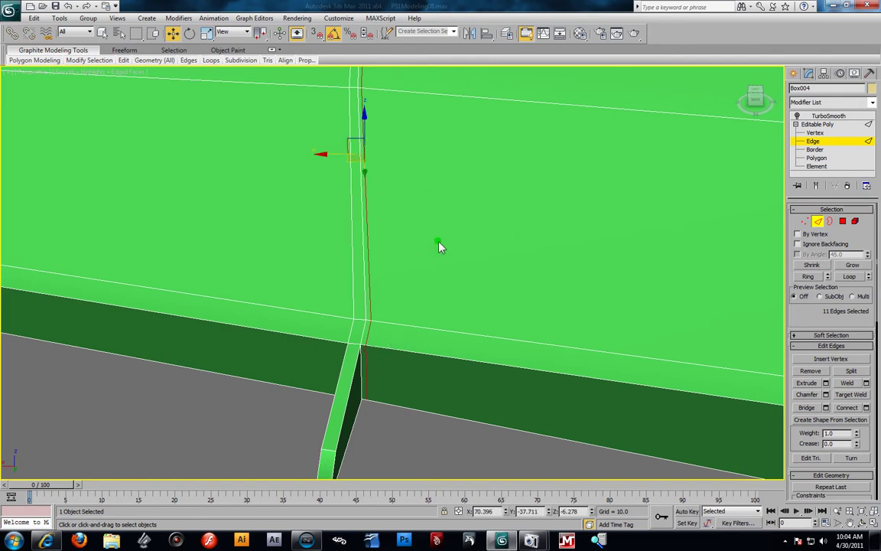
Connect the ring of spanwise edges on the wingtip side of the rib with 1 segment, pinch 0 and slide -99, hugging the rib.
scroll(429, 245, "down", 3)
left_click(360, 305)
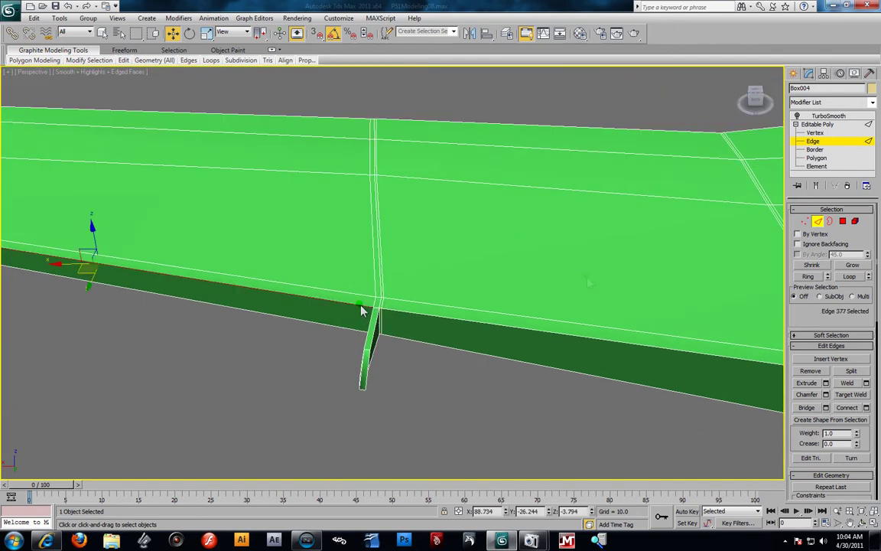
left_click(808, 277)
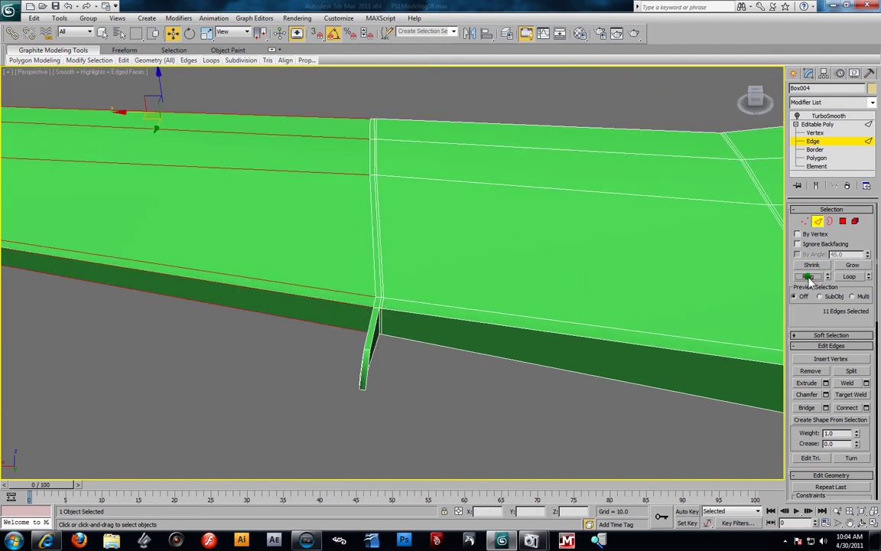
left_click(866, 407)
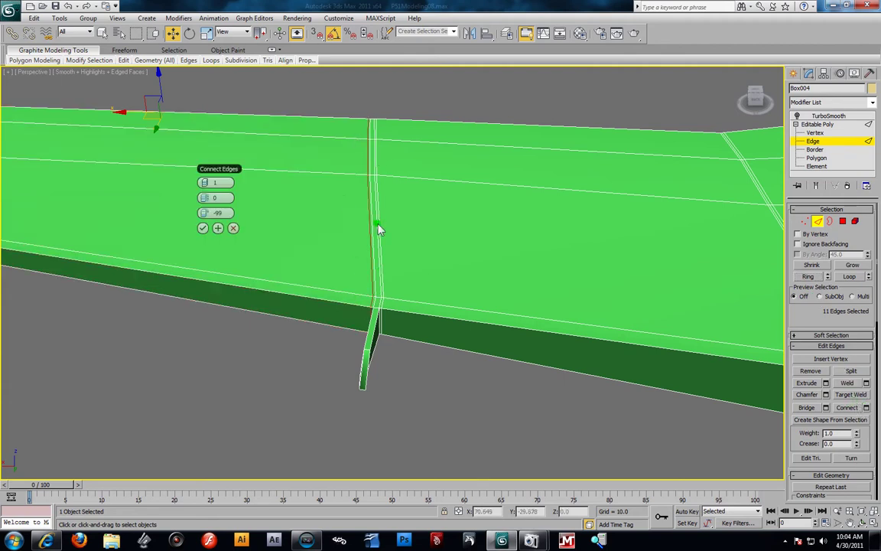
left_click(202, 228)
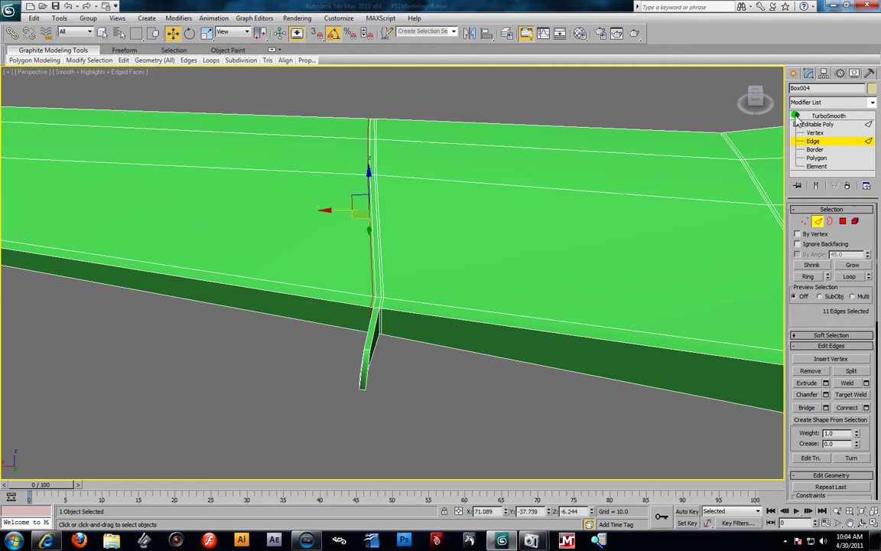
Preview the wing with TurboSmooth, switch the smoothing back off, and examine the rib's corners and thickness from several angles.
left_click(822, 116)
middle_click_drag(481, 327, 489, 269, "alt")
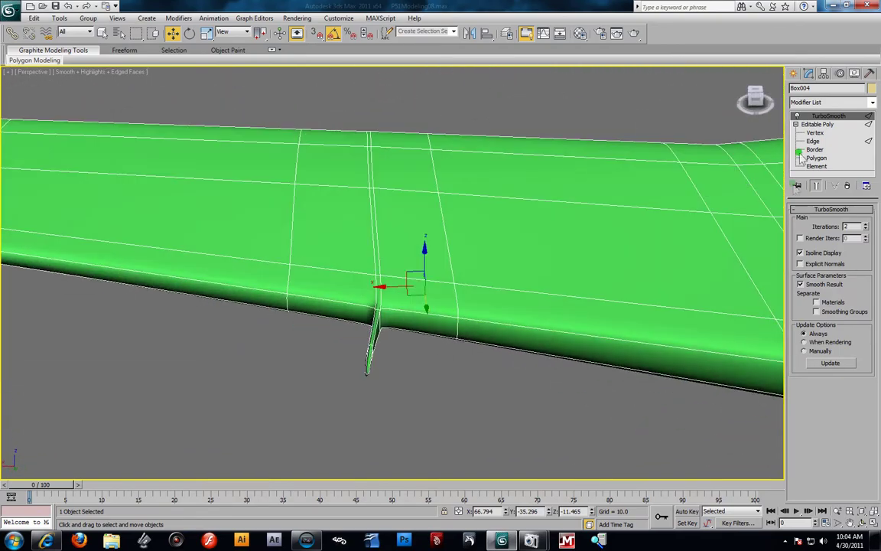
left_click(797, 115)
scroll(370, 282, "up", 3)
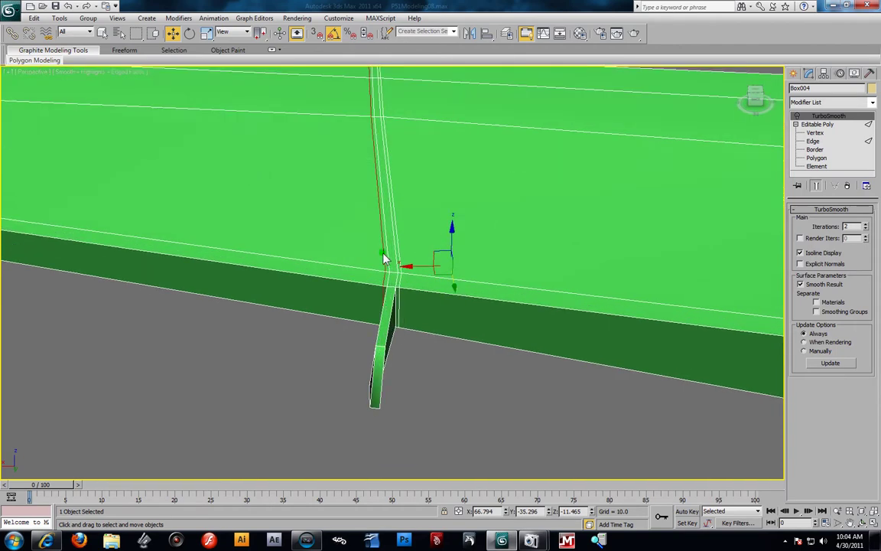
middle_click_drag(385, 259, 419, 343, "alt")
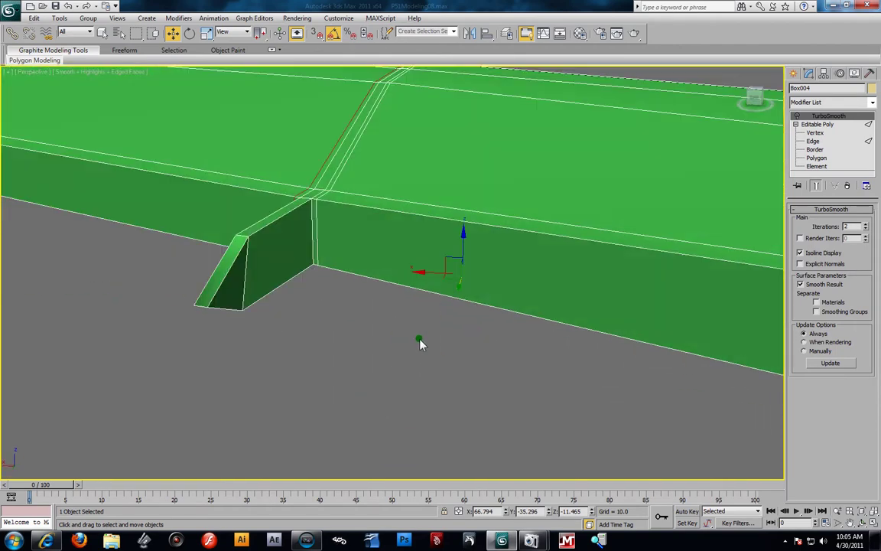
middle_click_drag(303, 263, 303, 265, "alt")
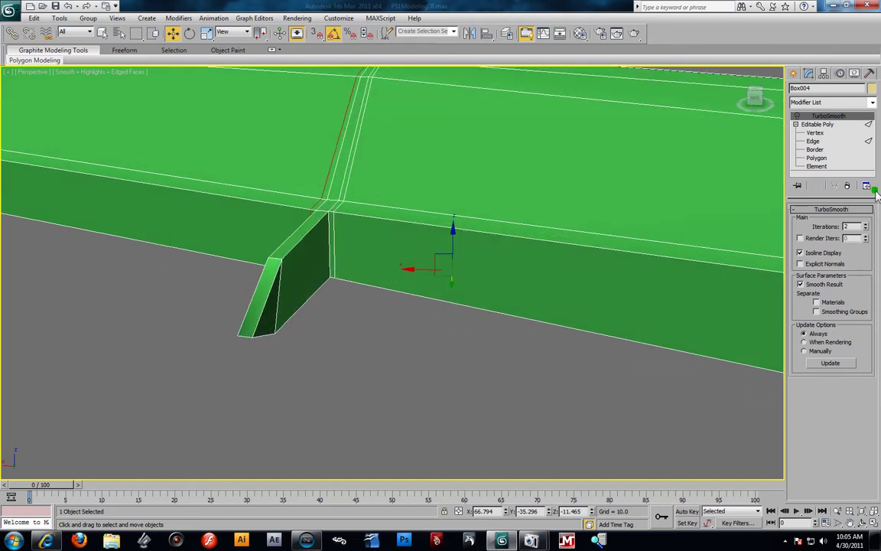
left_click(796, 116)
left_click(796, 116)
middle_click_drag(446, 201, 598, 197, "alt")
Connect the ring of short edges across the rib's thickness with 1 segment, pinch 0 and slide -71, placing the loop beside its root-side face.
left_click(814, 142)
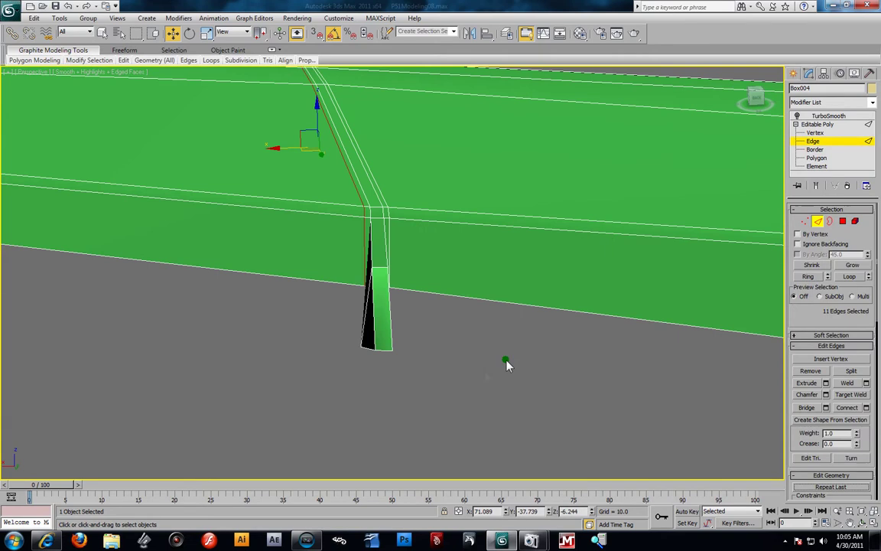
middle_click_drag(507, 362, 483, 374, "alt")
left_click(349, 345)
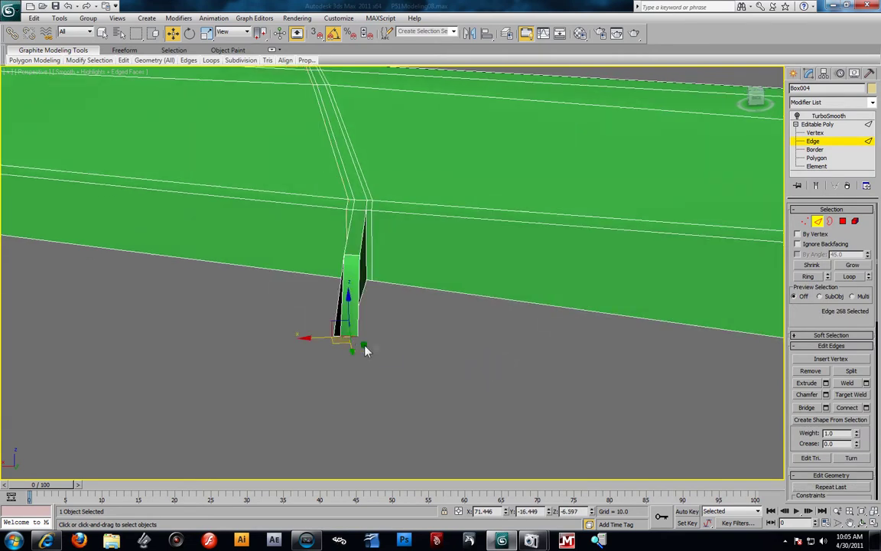
left_click(808, 277)
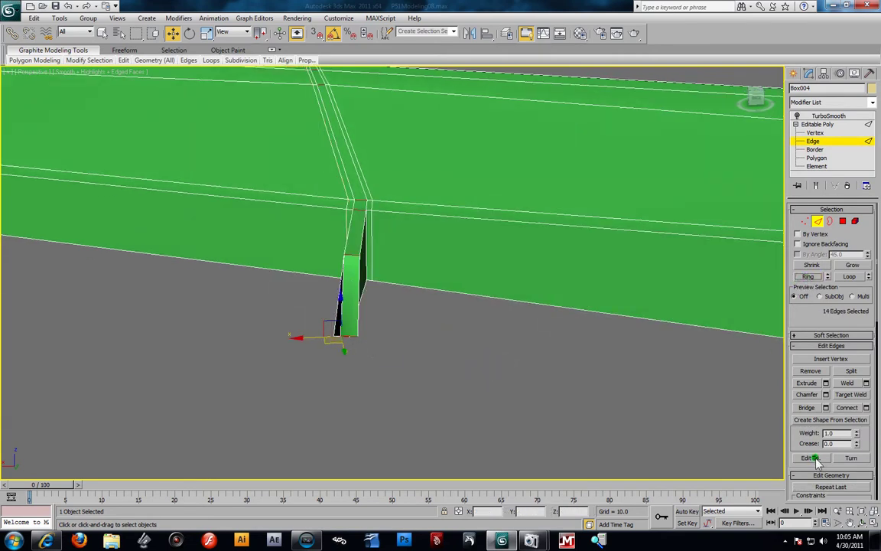
left_click(866, 408)
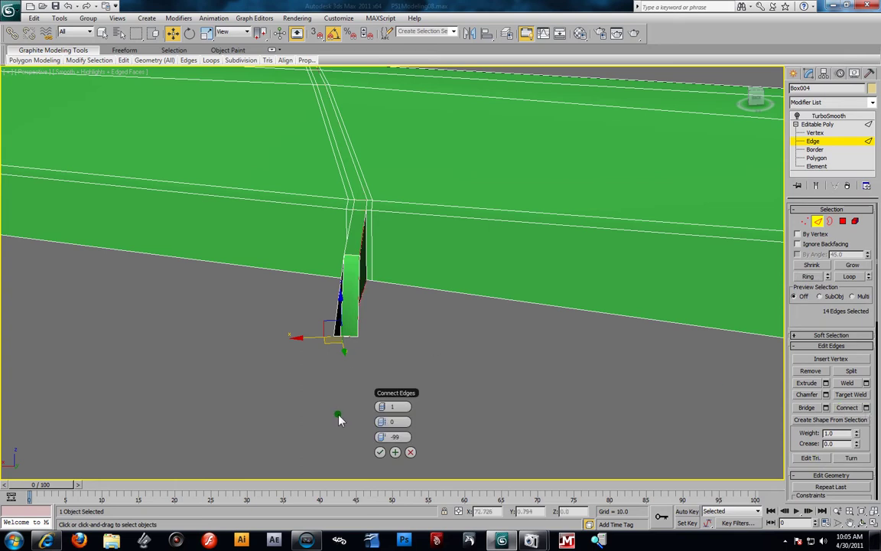
left_click_drag(381, 438, 433, 453)
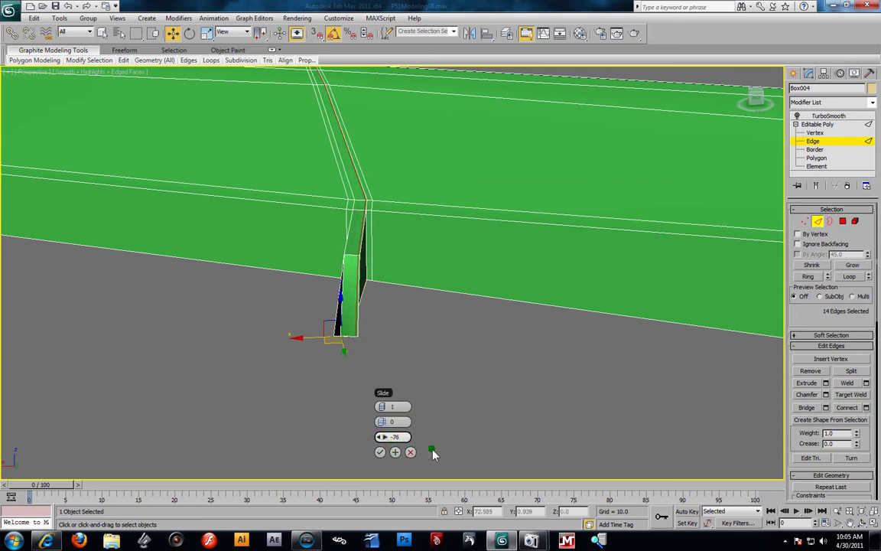
left_click(380, 452)
Connect the remaining ring of short edges across the rib with 1 segment, pinch 0 and slide -71, placing the loop near its wingtip-side face.
left_click(354, 260)
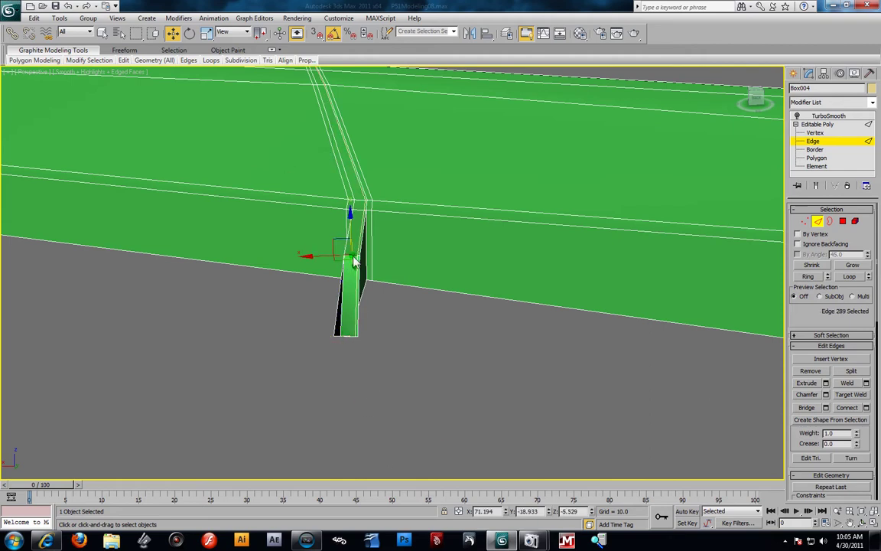
left_click(808, 276)
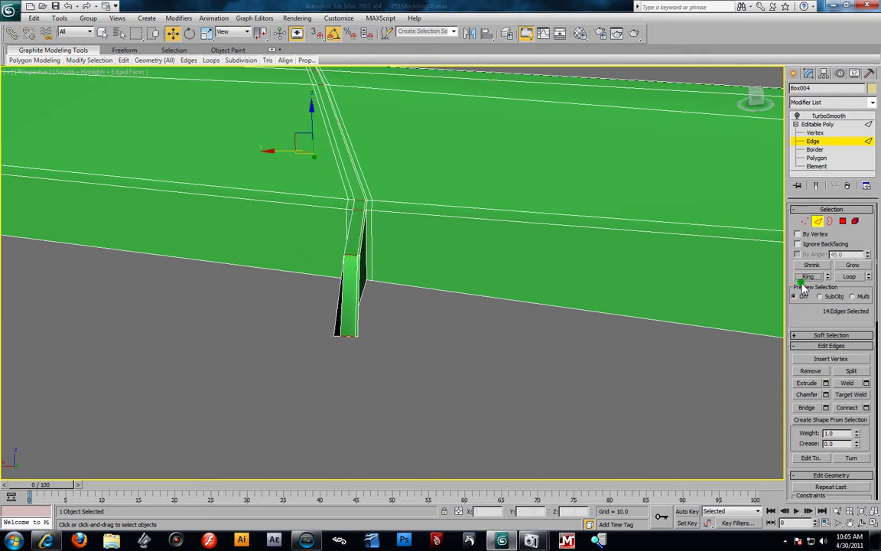
left_click(866, 408)
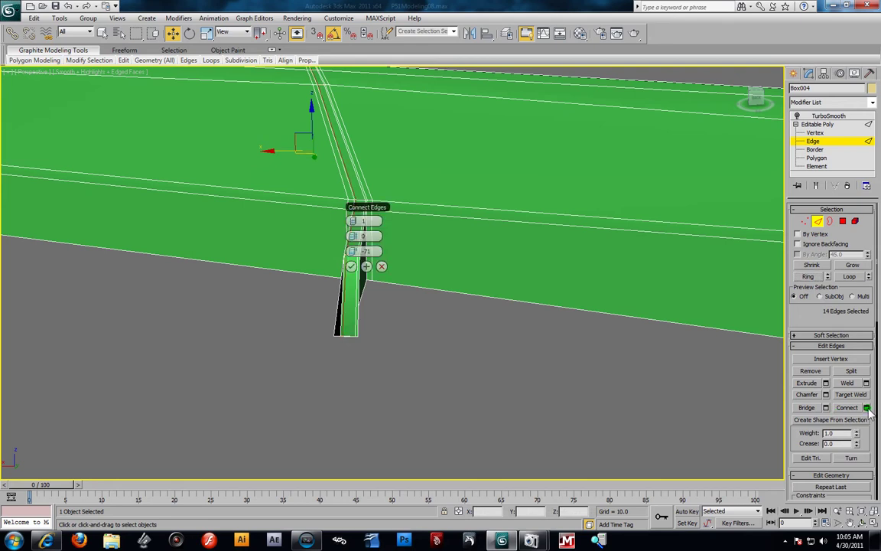
Connect the edge ring beside the narrow gap with one segment at slide -71 and preview it with TurboSmooth.
left_click(351, 267)
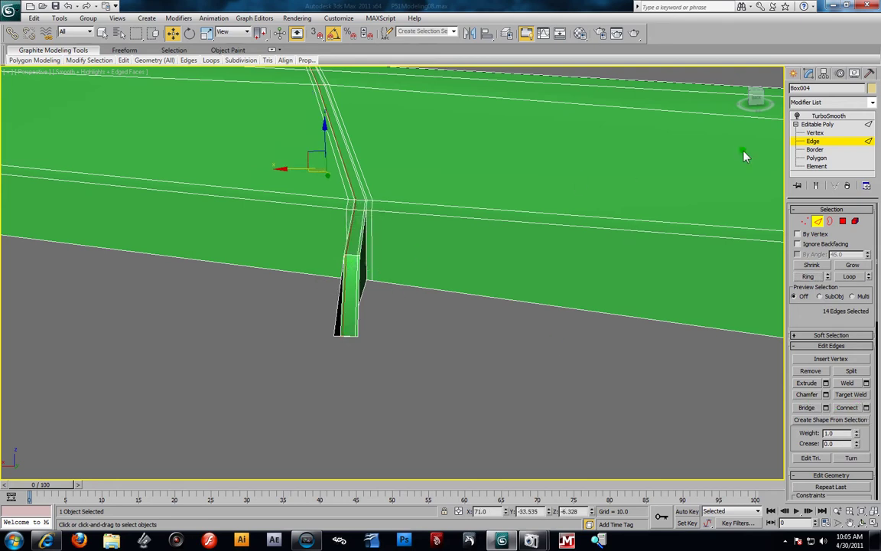
left_click(820, 116)
middle_click_drag(420, 190, 446, 239, "alt")
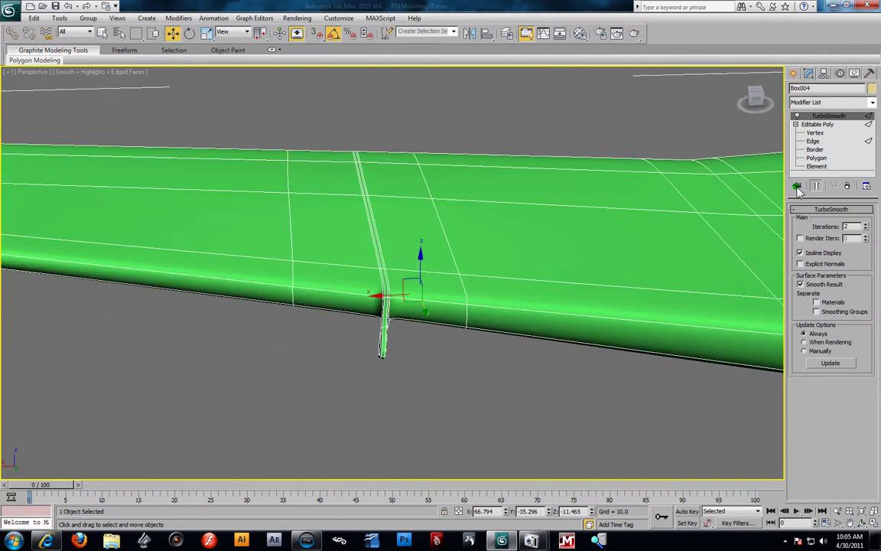
left_click(796, 116)
Select the ring of lengthwise edges across the wing section next to the wingtip notch.
middle_click_drag(342, 224, 410, 286)
middle_click_drag(232, 308, 269, 304)
scroll(265, 352, "up", 2)
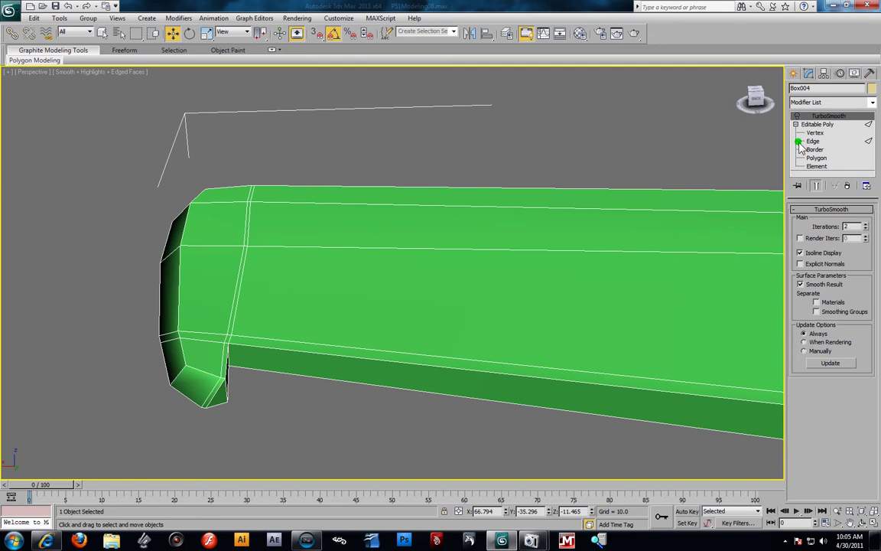
left_click(803, 142)
left_click(244, 351)
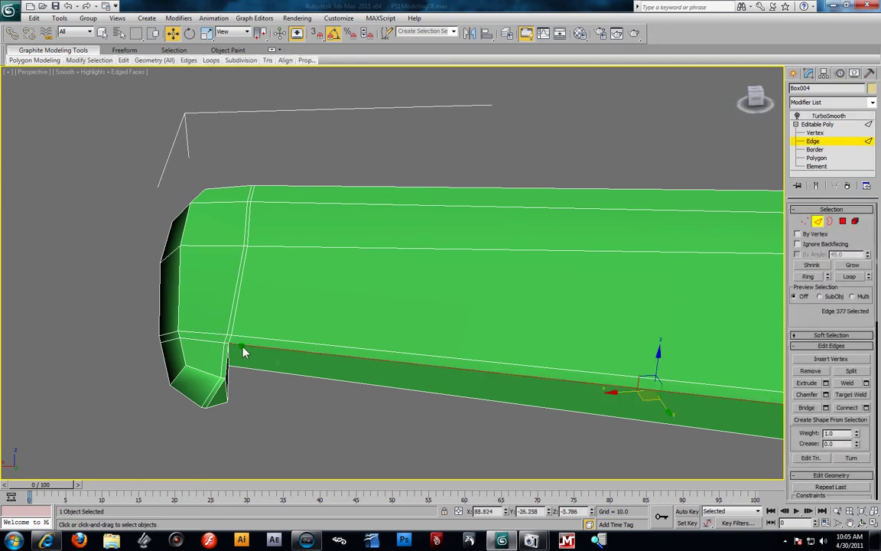
left_click(808, 276)
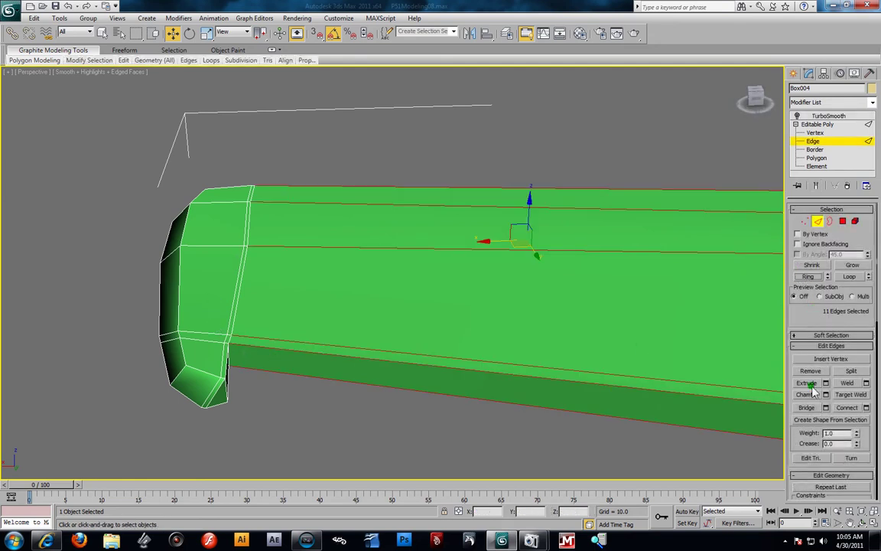
Try connecting the selected ring with one segment at slide -99, inspect the spacing, and undo the connection.
left_click(866, 408)
left_click_drag(582, 341, 518, 361)
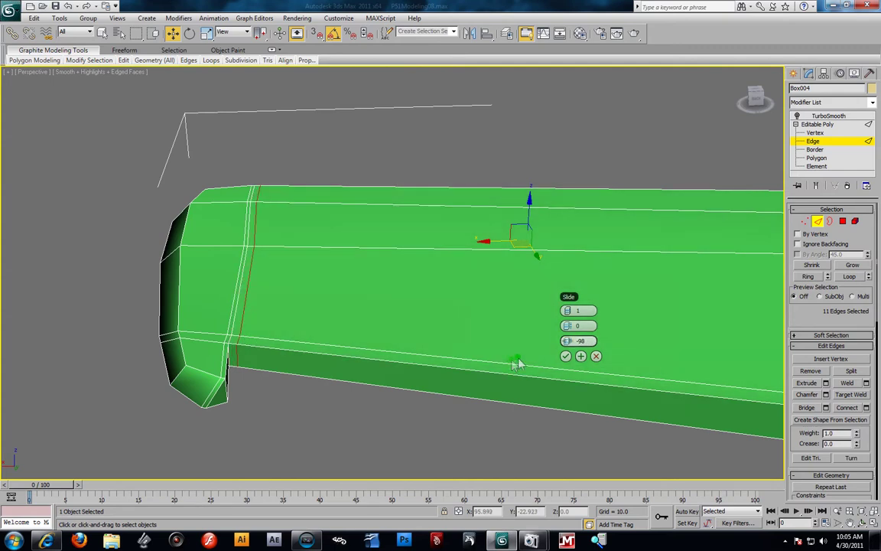
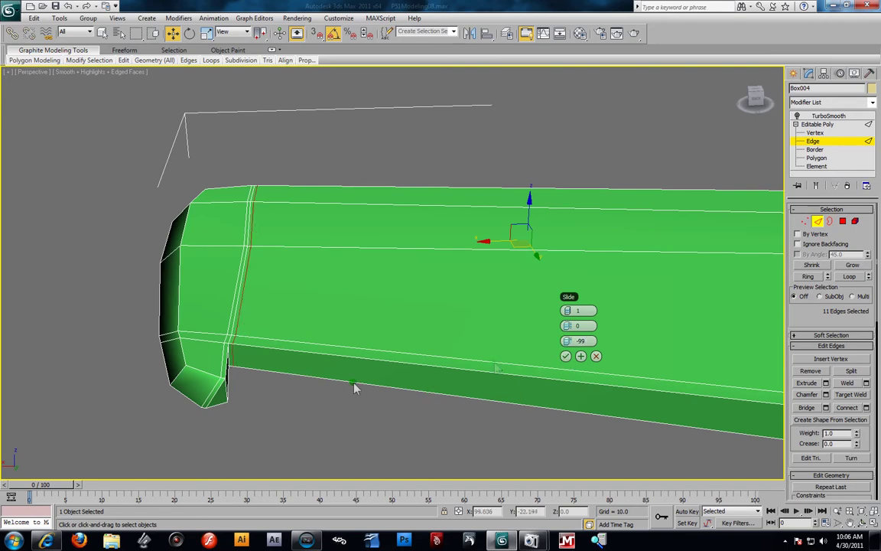
left_click(567, 357)
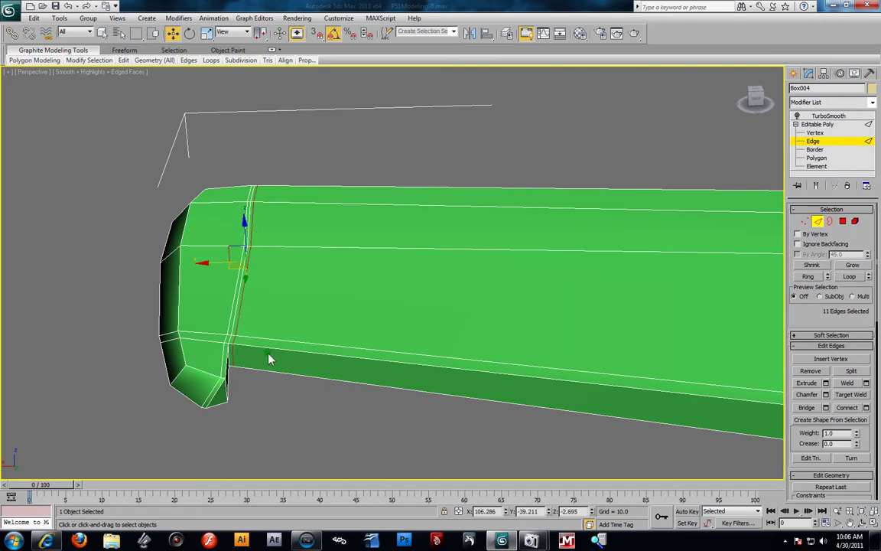
scroll(317, 337, "up", 3)
middle_click_drag(155, 342, 235, 346)
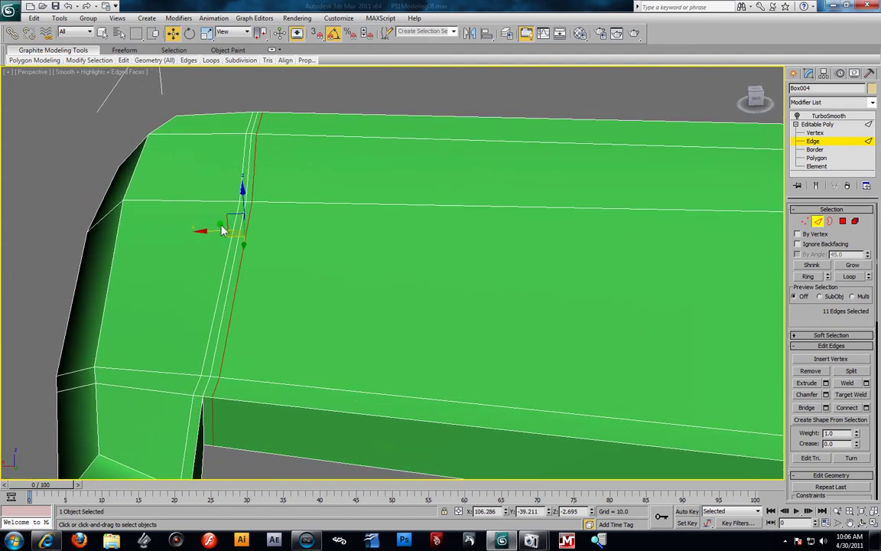
left_click_drag(212, 233, 216, 245)
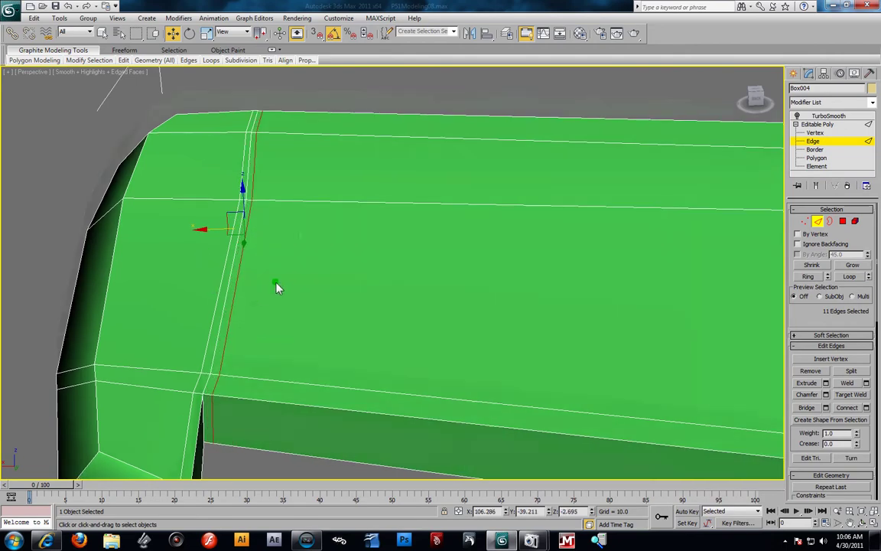
scroll(276, 283, "down", 1)
middle_click_drag(276, 283, 303, 226)
key("ctrl+z")
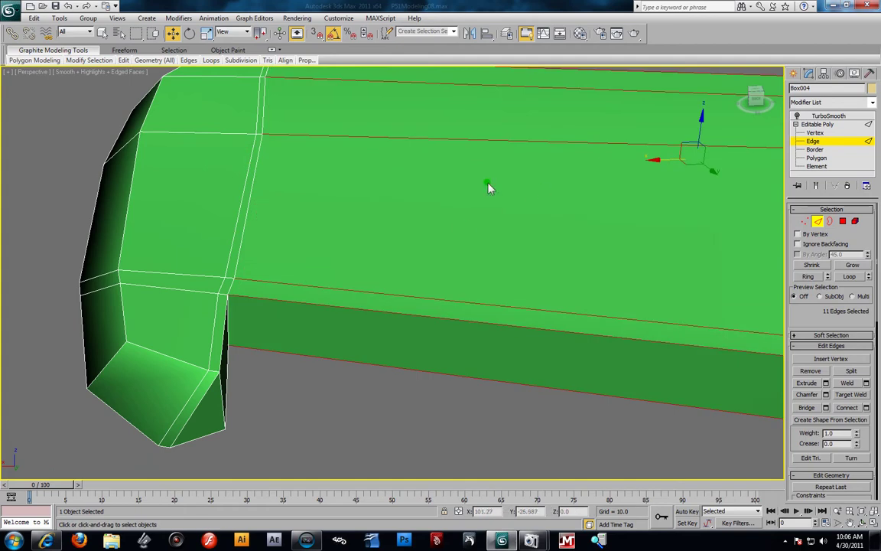
Connect the selected lengthwise ring with one segment at slide -98 to add a loop near the wingtip notch.
left_click(866, 408)
left_click(734, 260)
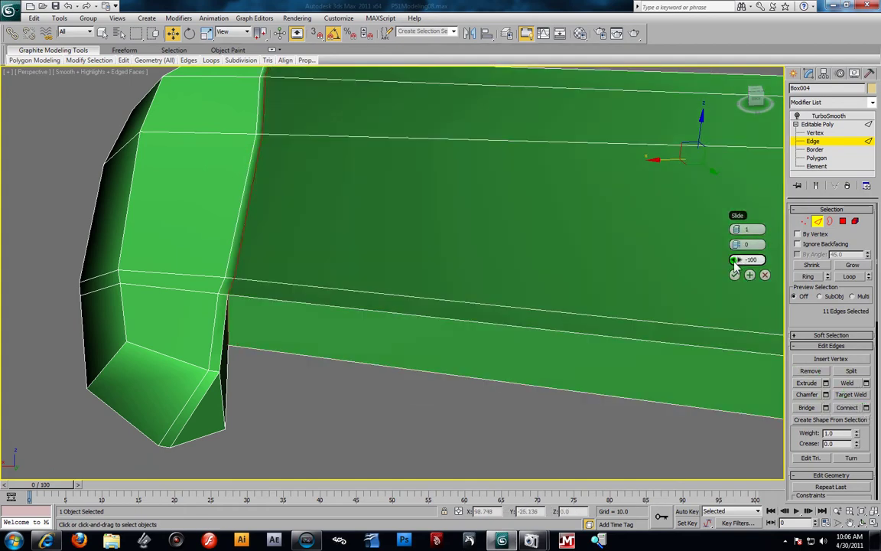
left_click(737, 261)
left_click(737, 260)
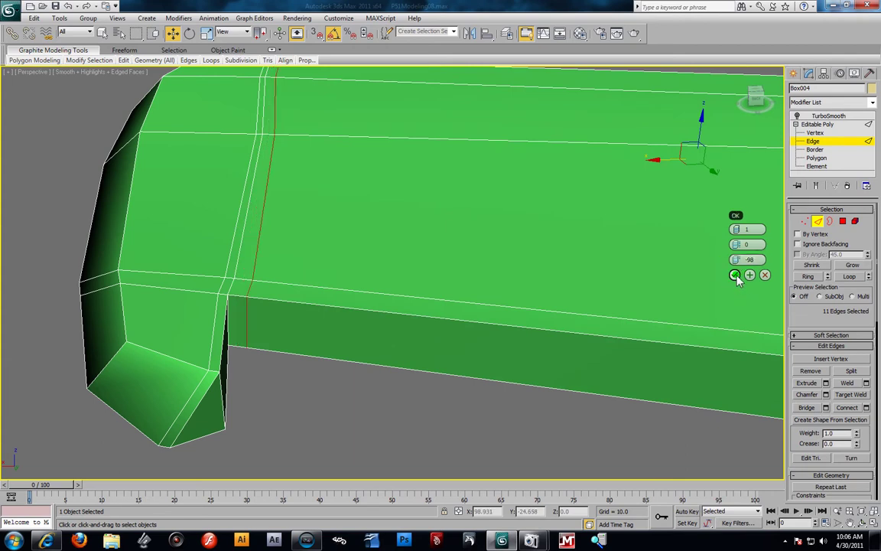
left_click(735, 276)
Connect the short edge ring between the notch edge and the new loop with one segment at slide -65.
left_click(235, 300)
left_click(808, 276)
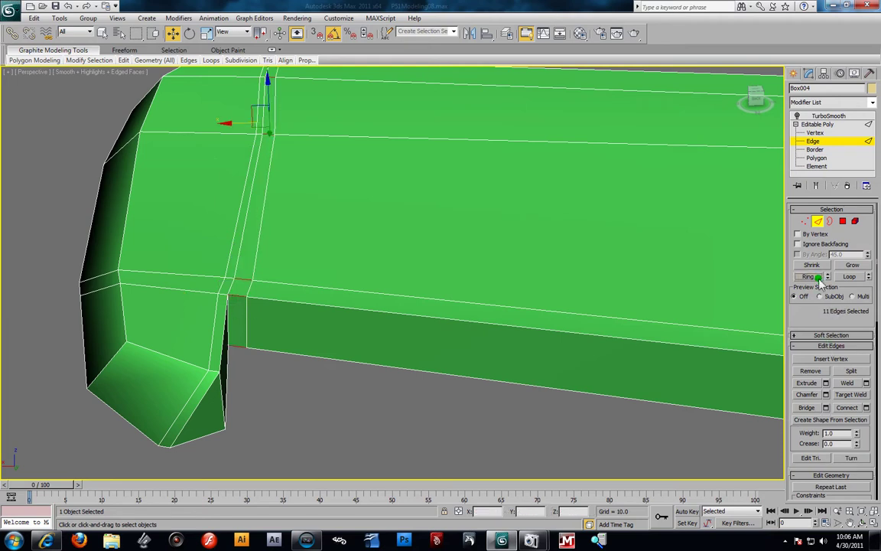
left_click(867, 407)
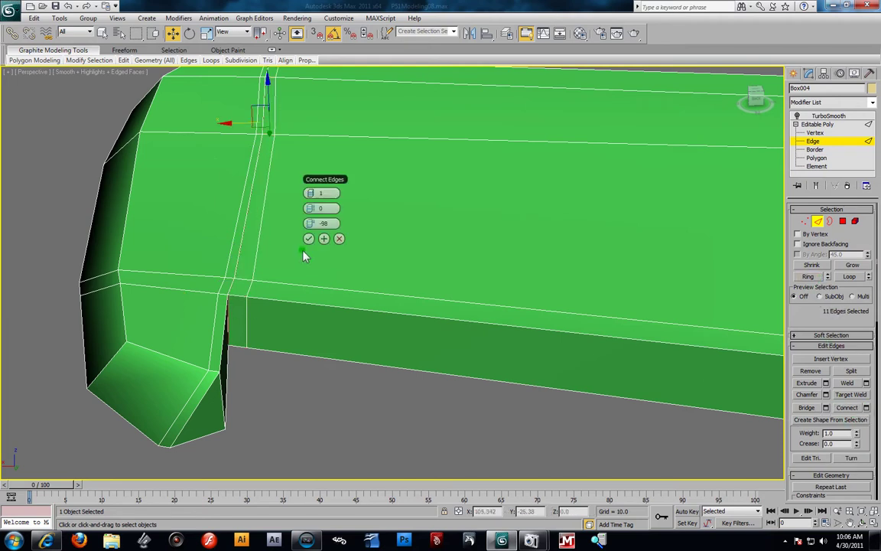
left_click_drag(318, 228, 382, 243)
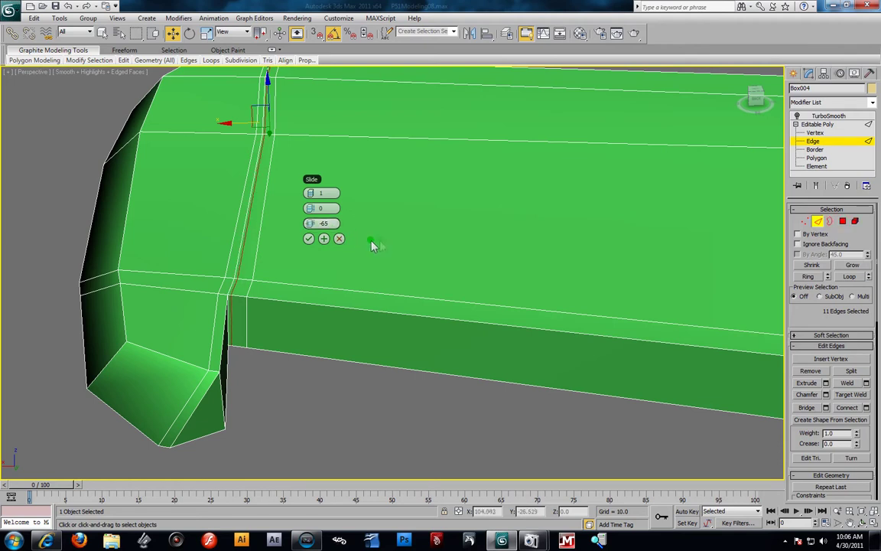
left_click(308, 237)
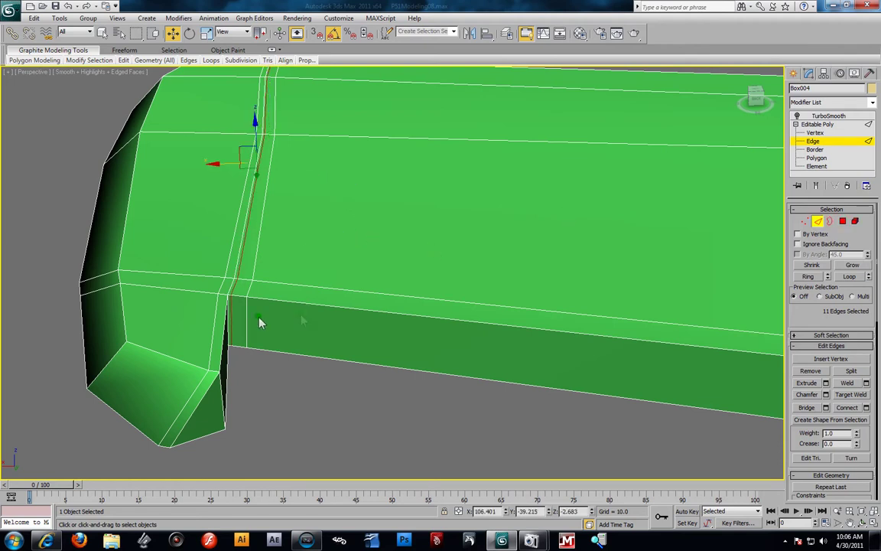
Remove the outer helper edge loop farther from the wingtip notch and check the area at vertex level.
left_click(245, 322)
left_click(850, 276)
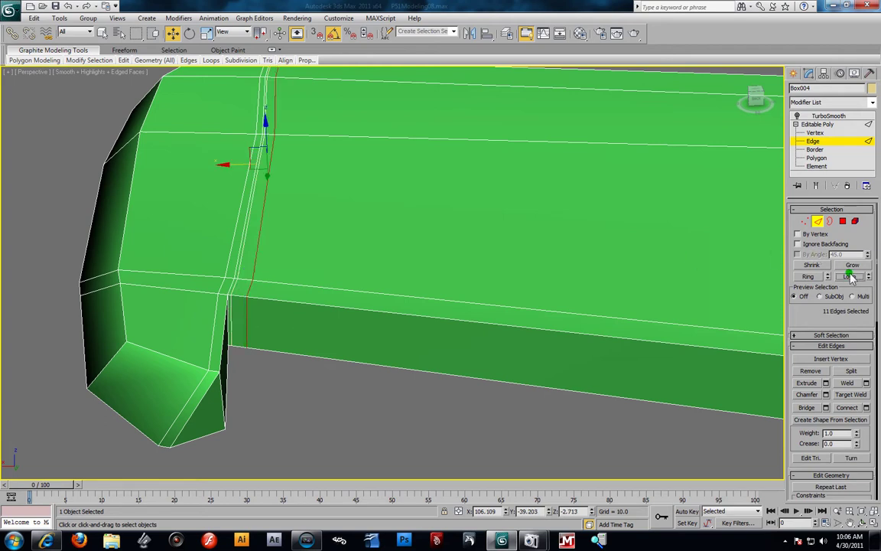
left_click(812, 371)
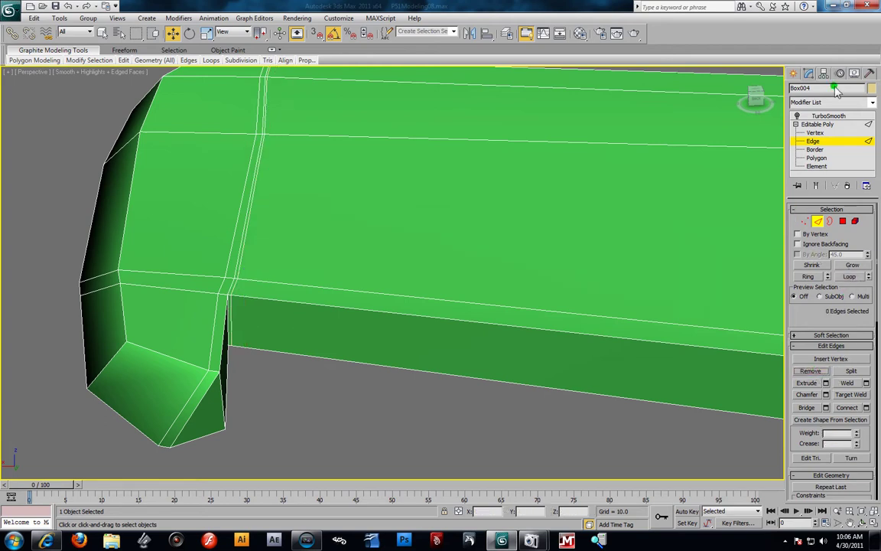
left_click(817, 133)
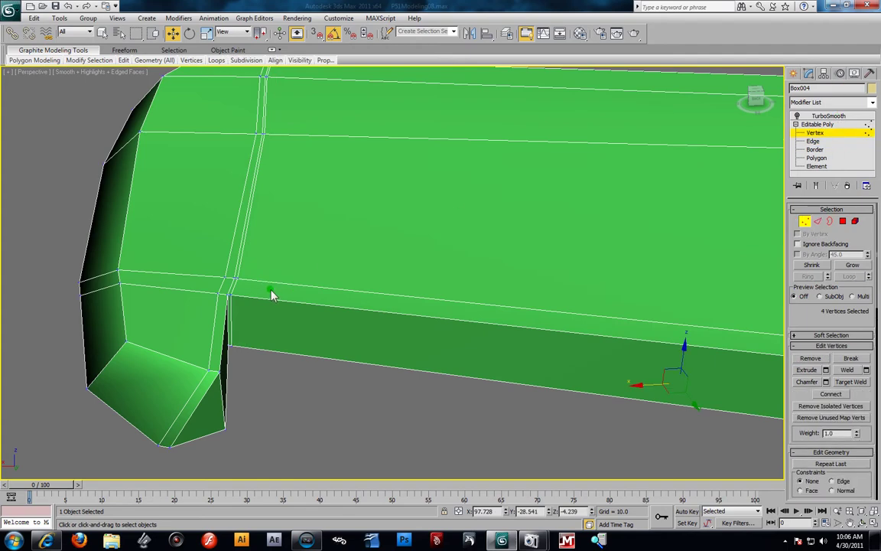
middle_click_drag(281, 239, 287, 203, "alt")
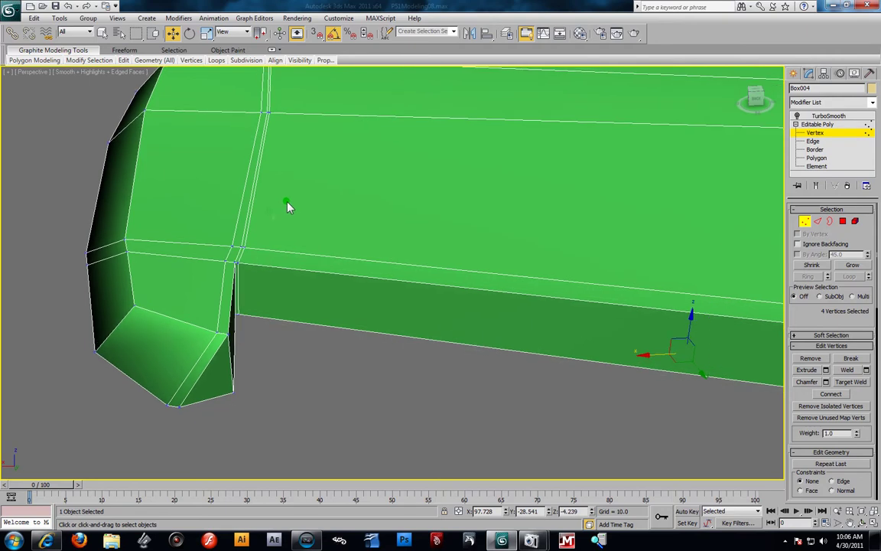
Try removing the same helper loop while checking for leftover vertices, undo that removal, and remove the loop again.
left_click(815, 141)
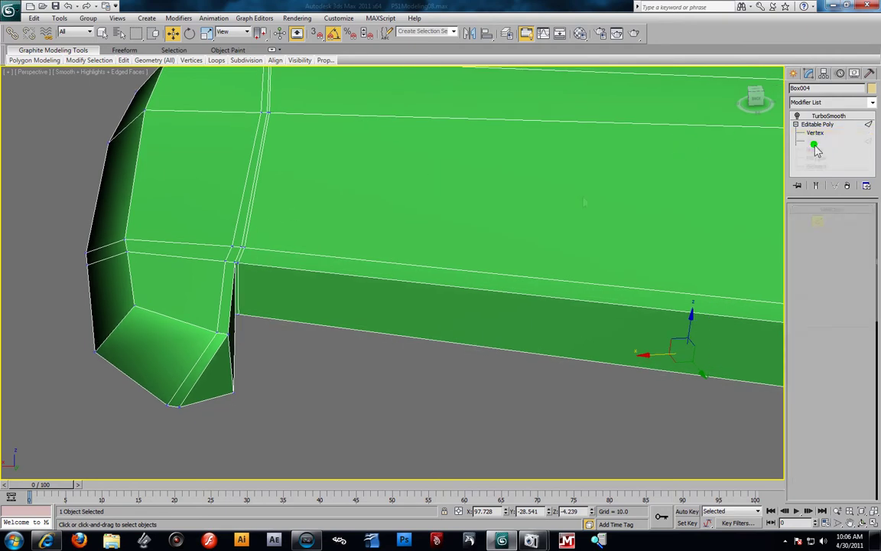
double_click(247, 286)
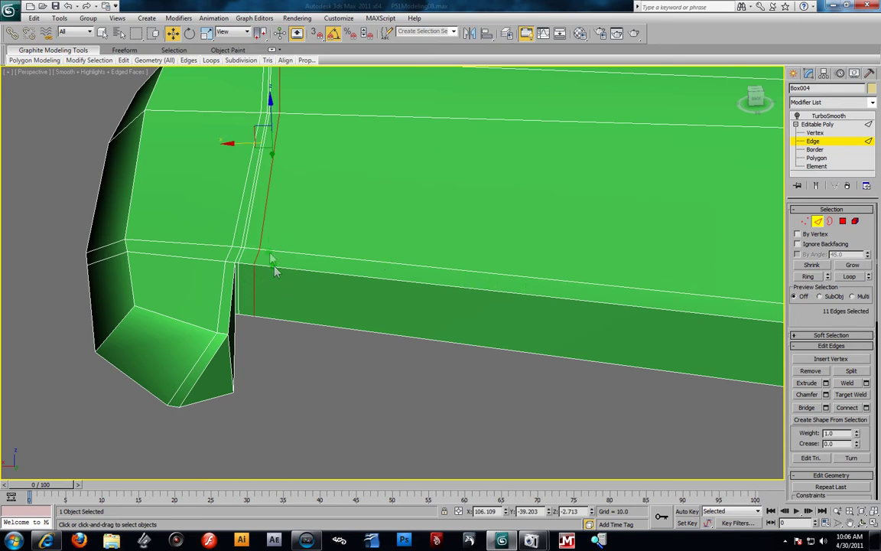
left_click(811, 371)
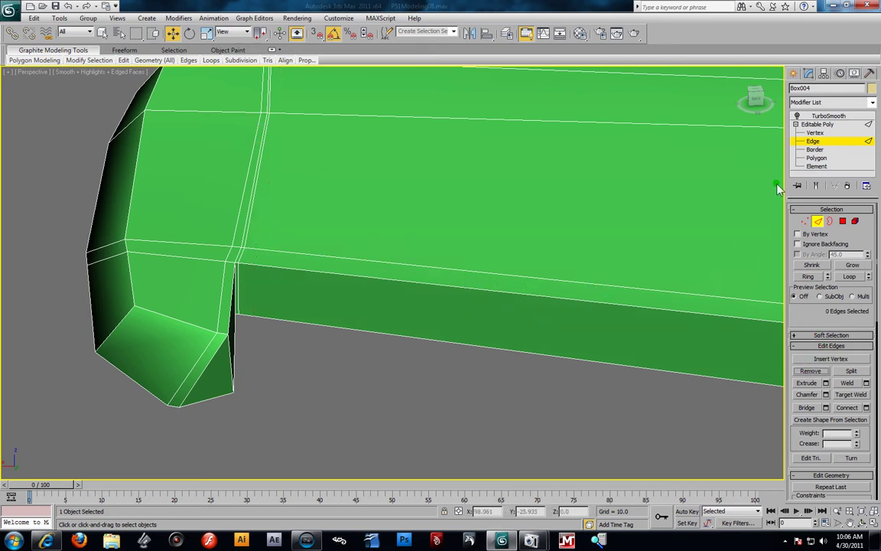
left_click(814, 133)
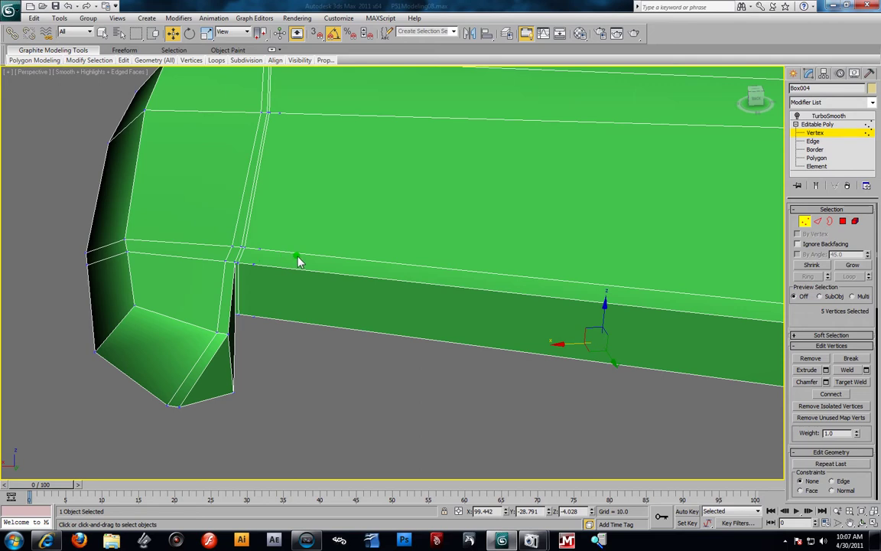
key("ctrl+z")
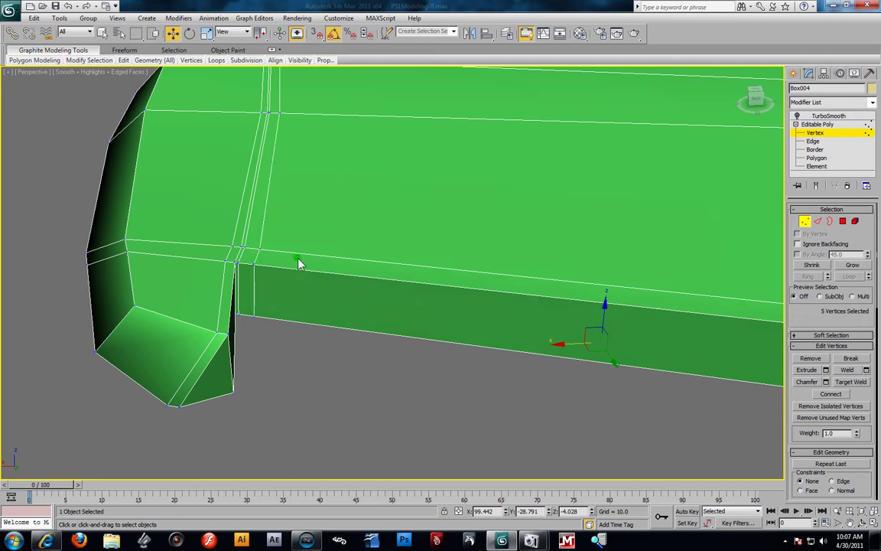
left_click(813, 142)
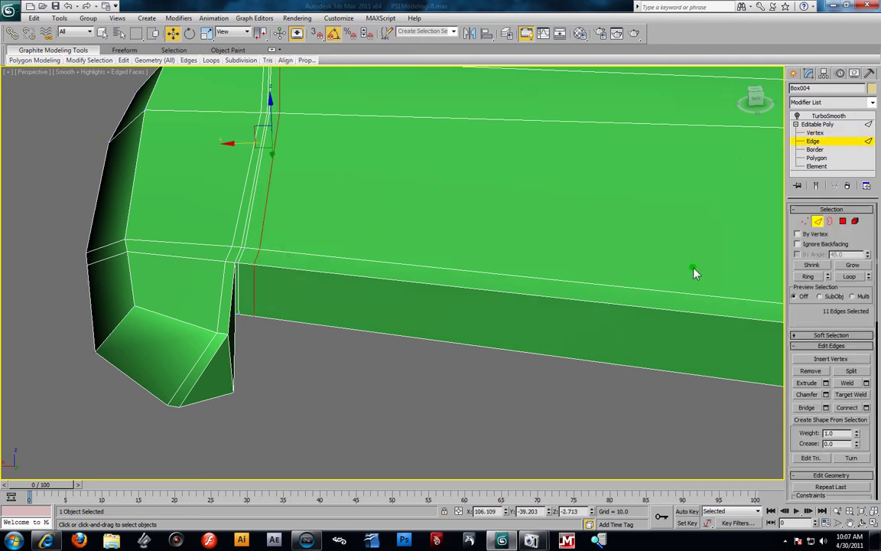
left_click(811, 371)
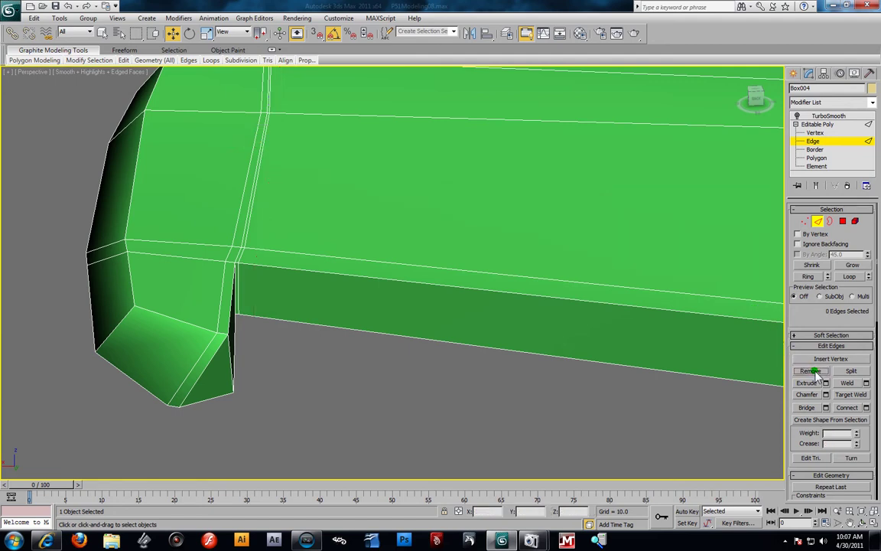
Connect the ring of short edges on the wingtip side of the notch with one segment at slide 36.
left_click(216, 266)
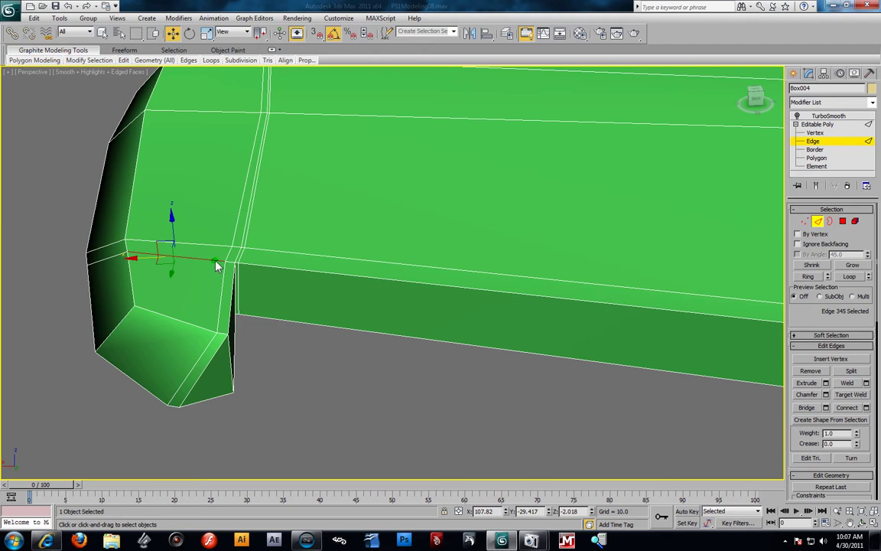
left_click(220, 339)
left_click(811, 276)
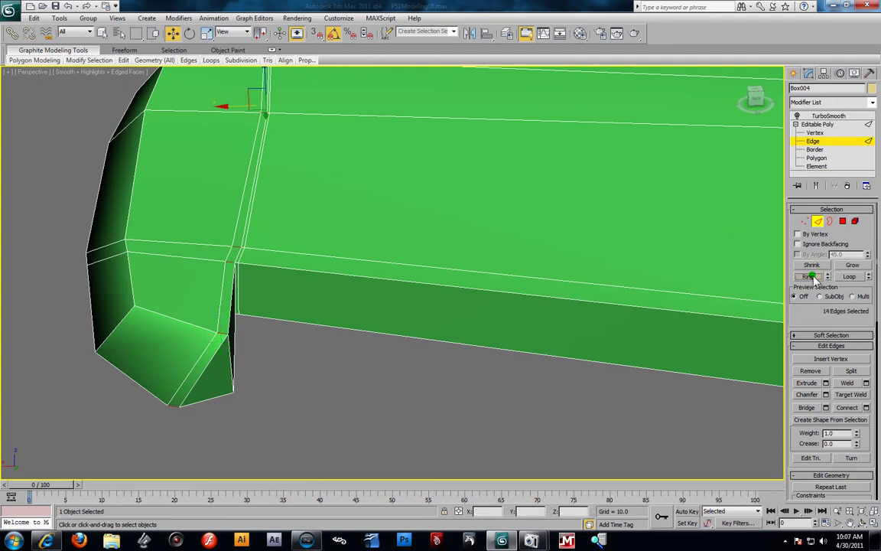
left_click(867, 407)
left_click_drag(306, 207, 546, 237)
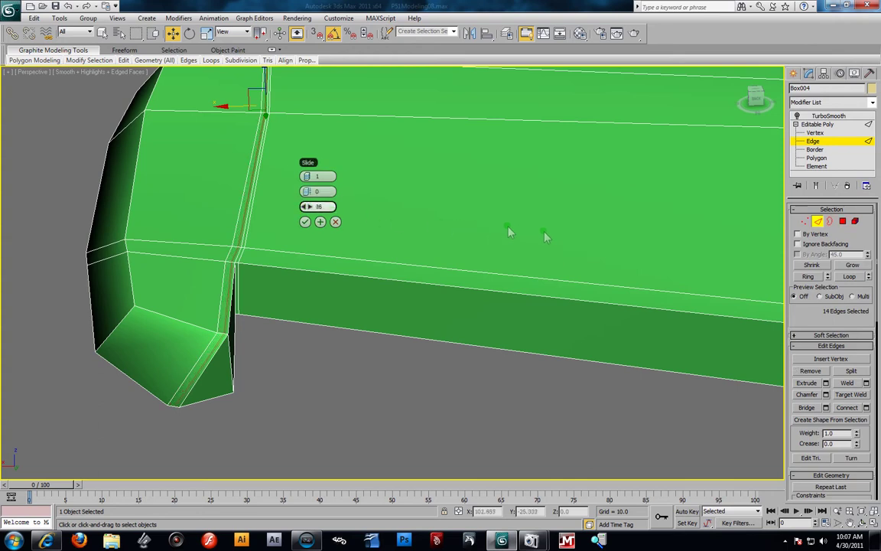
left_click(305, 222)
Turn on TurboSmooth and examine the smoothed wingtip and notch corner from the wing's end.
left_click(798, 116)
scroll(383, 219, "down", 3)
middle_click_drag(381, 230, 515, 242, "alt")
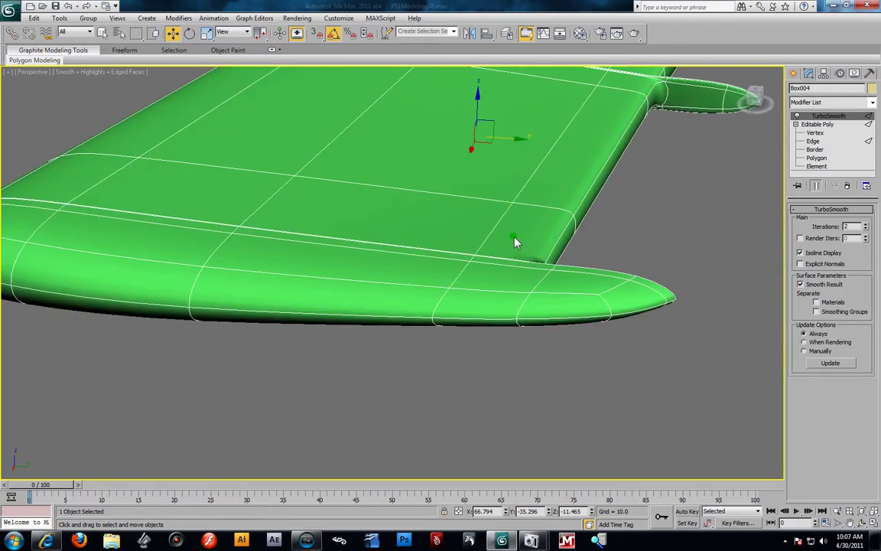
Turn off TurboSmooth and connect the ring of short edges along the wing's trailing edge with one segment at slide 92.
left_click(798, 116)
middle_click_drag(662, 167, 499, 266, "alt")
left_click(814, 141)
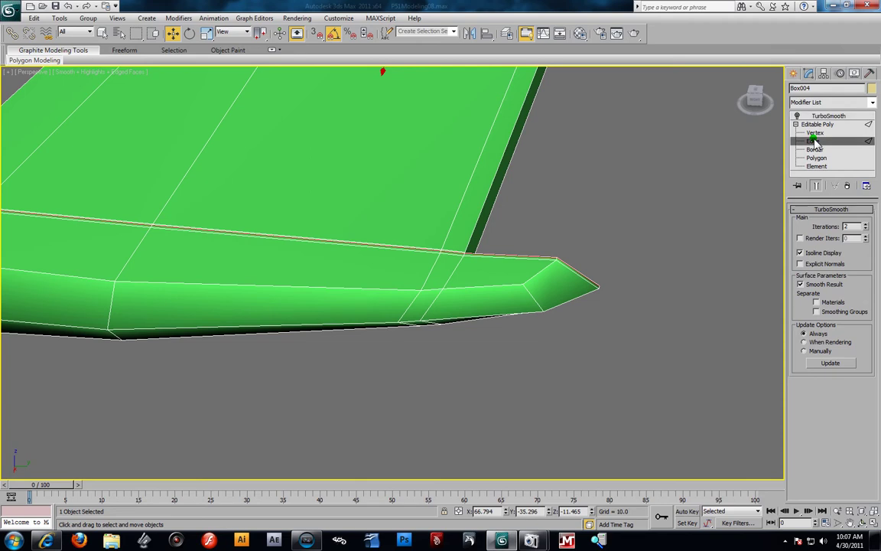
left_click(428, 295)
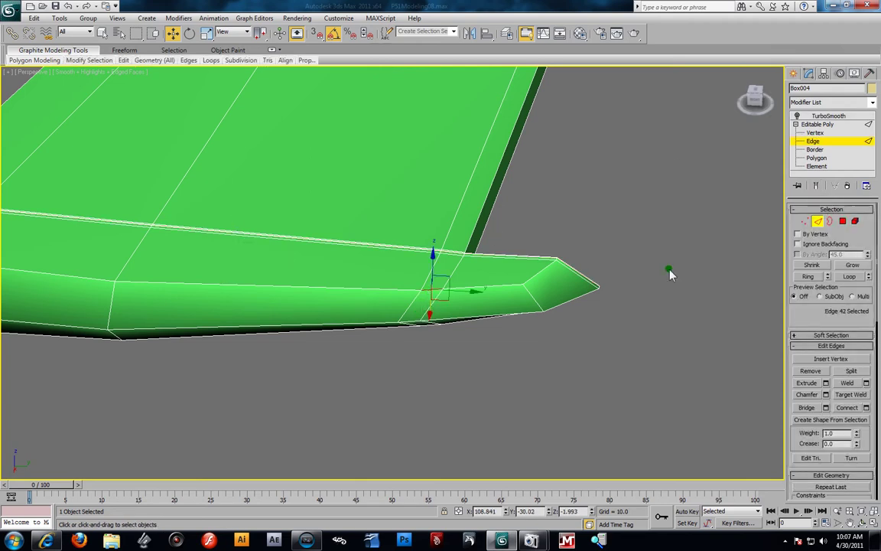
left_click(808, 276)
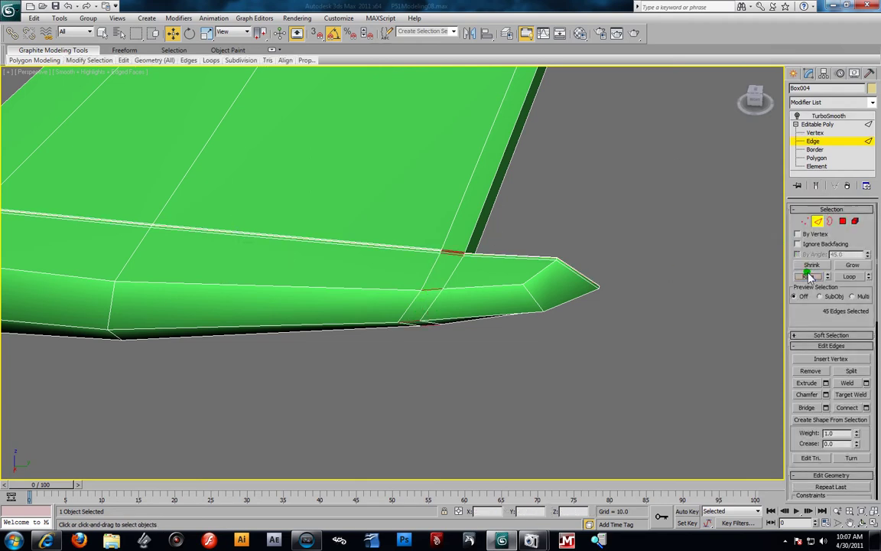
left_click(867, 407)
scroll(540, 251, "up", 5)
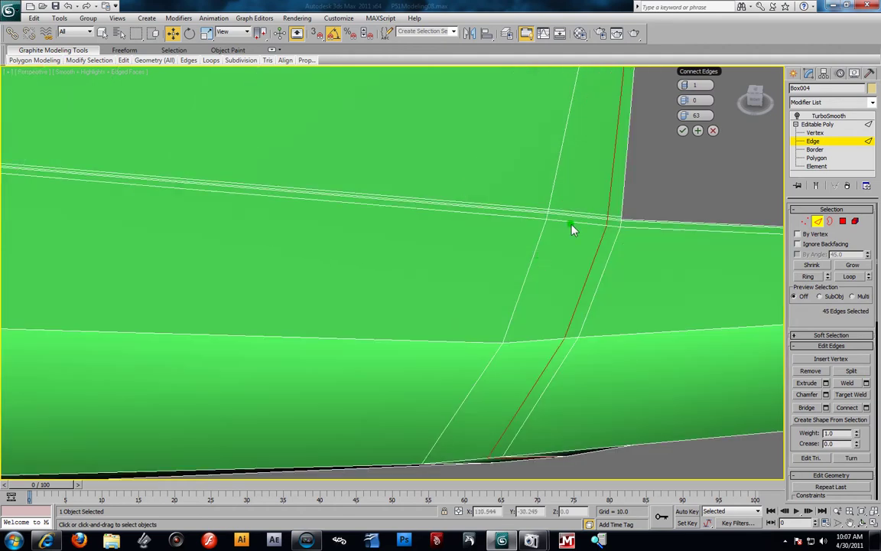
left_click_drag(669, 115, 746, 127)
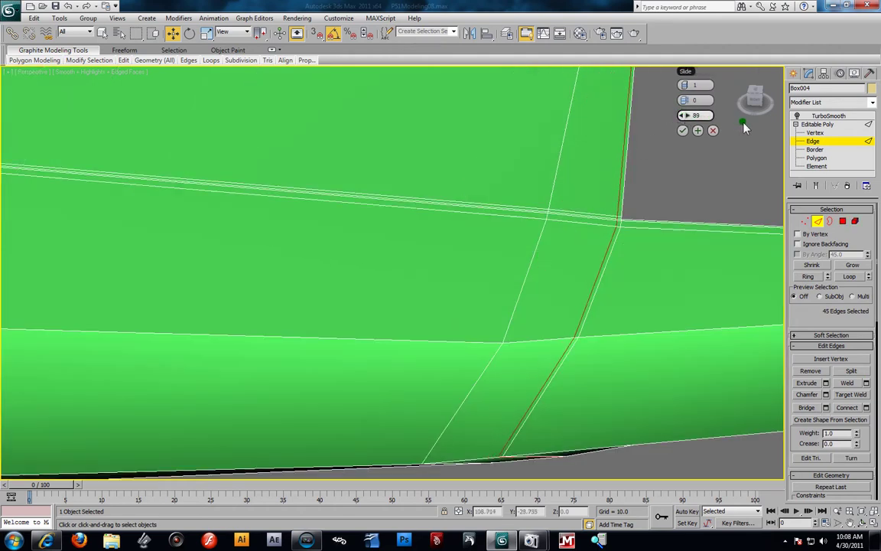
left_click(682, 130)
Connect the edge ring on the wingtip's rear overhang behind the notch corner with one segment at slide 96.
scroll(586, 220, "down", 5)
scroll(541, 226, "up", 6)
scroll(582, 237, "down", 3)
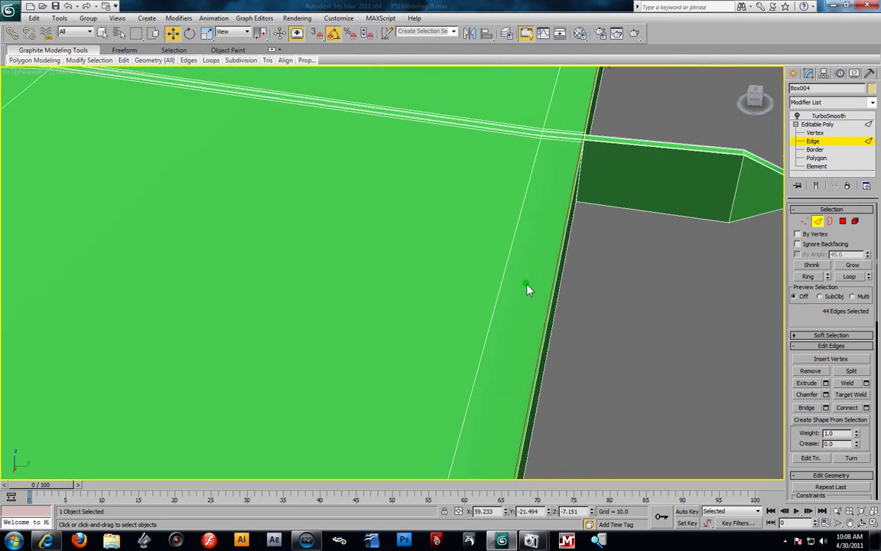
scroll(526, 285, "down", 2)
middle_click_drag(526, 285, 552, 77)
scroll(533, 389, "down", 2)
mouse_move(533, 389)
middle_mouse_down()
mouse_move(567, 313)
mouse_move(629, 222)
mouse_move(538, 284)
middle_mouse_up()
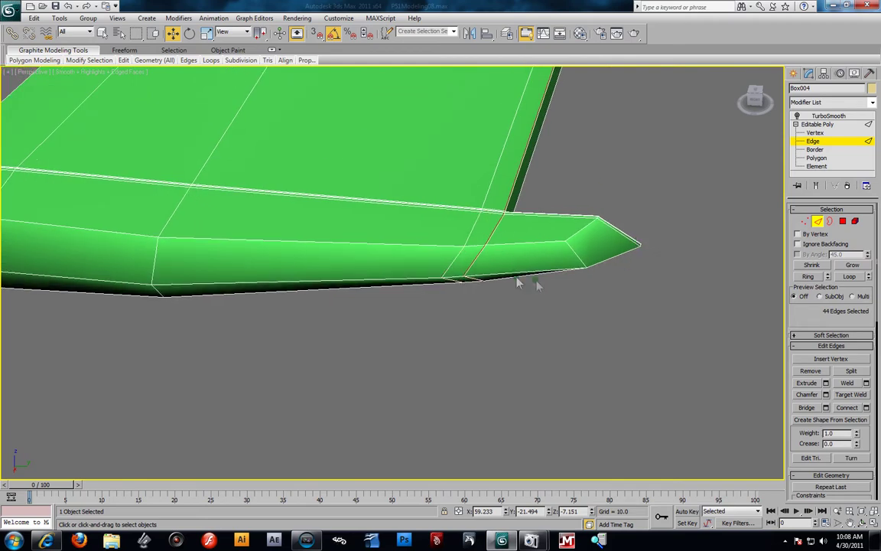
left_click(501, 279)
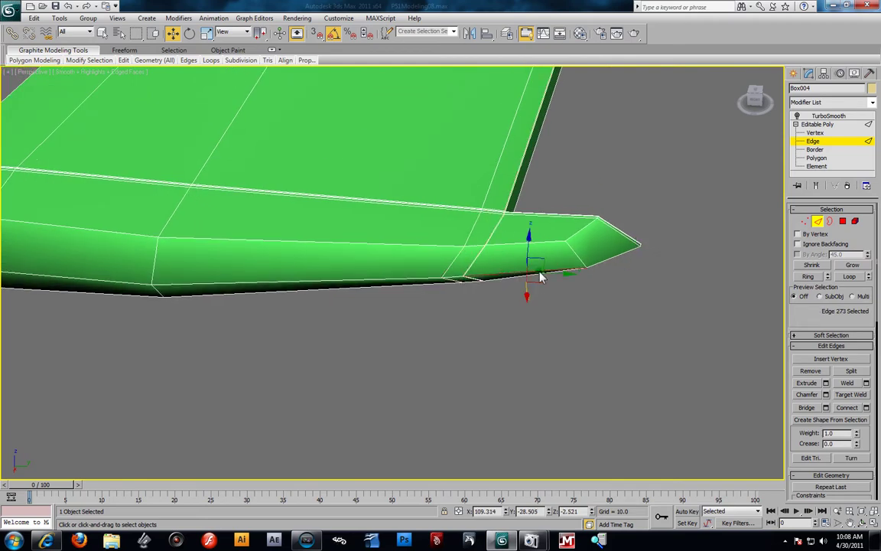
left_click(809, 277)
left_click(865, 407)
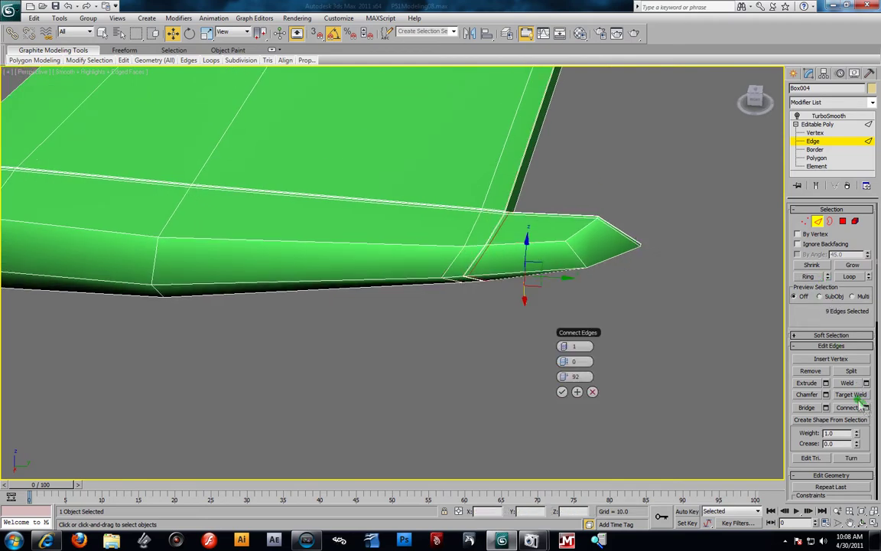
left_click_drag(563, 377, 579, 383)
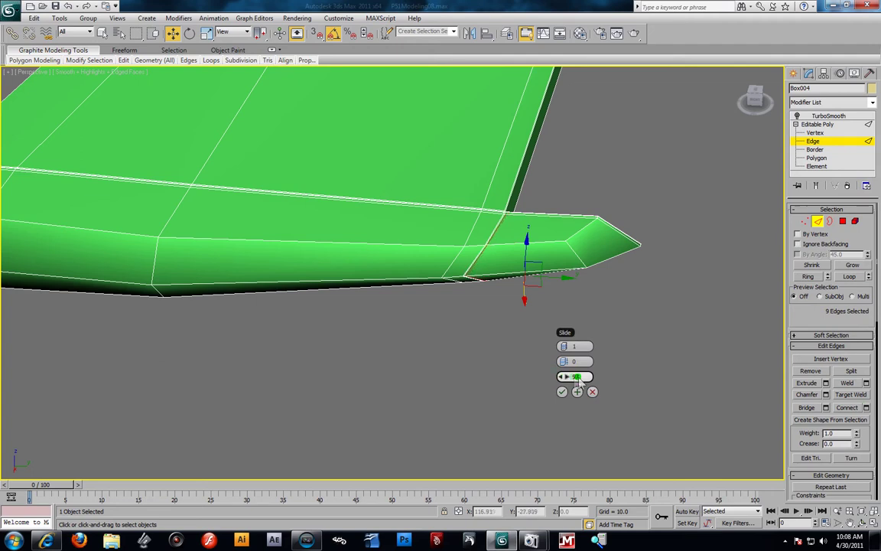
left_click(562, 392)
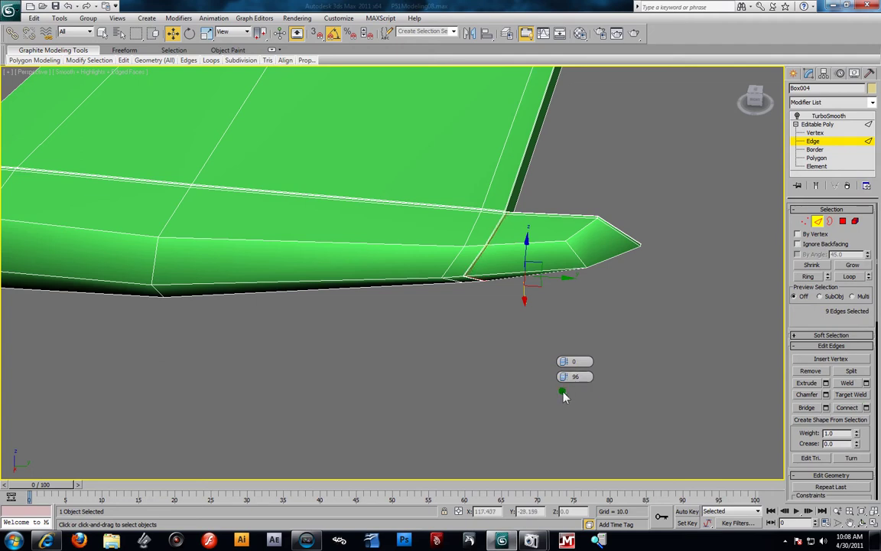
Connect the edge ring on the thin divider between the two notches with one segment at slide -95, next to the trailing edge.
middle_click_drag(560, 134, 501, 422, "alt")
left_click(525, 291)
left_click(810, 276)
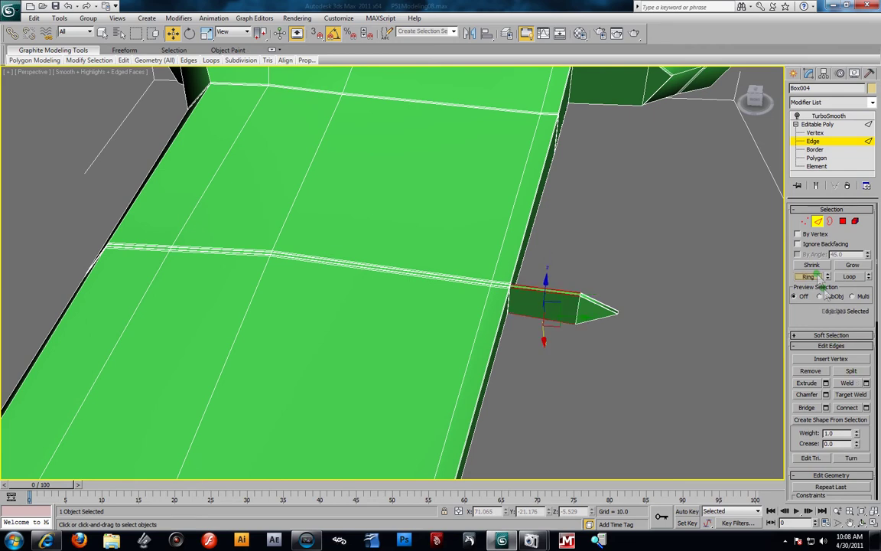
left_click(865, 407)
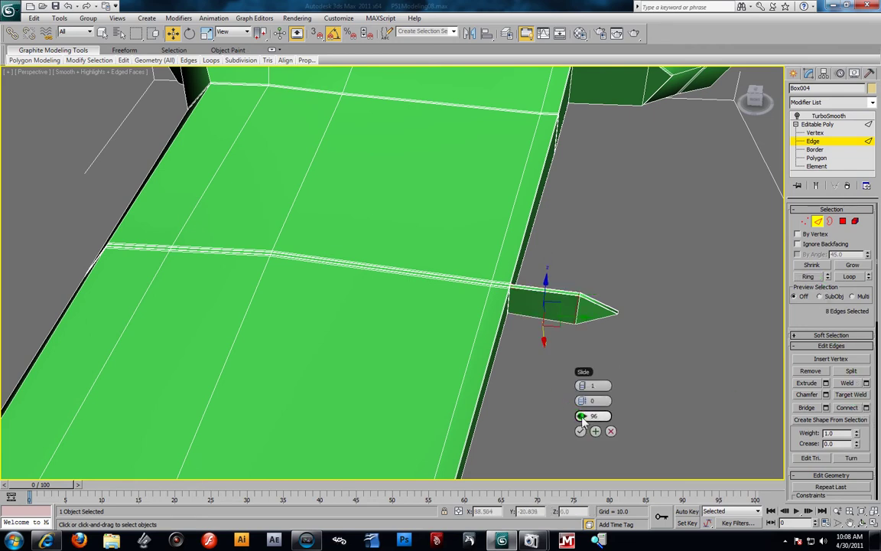
left_click_drag(642, 429, 492, 411)
left_click_drag(249, 368, 183, 356)
scroll(459, 329, "up", 4)
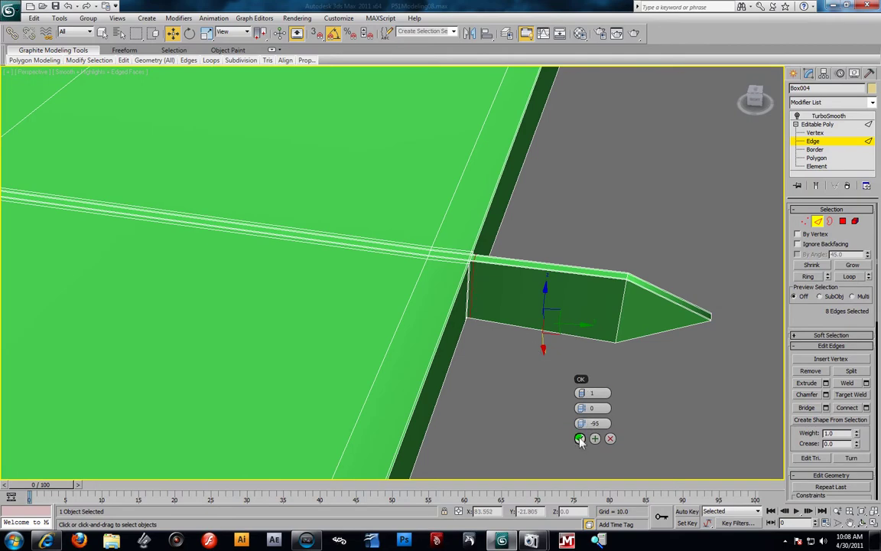
left_click(580, 438)
Connect the edge ring on the wing root's rear section beside the inner notch corner with one segment at slide 97.
middle_click_drag(506, 193, 440, 429)
middle_click_drag(496, 222, 376, 473)
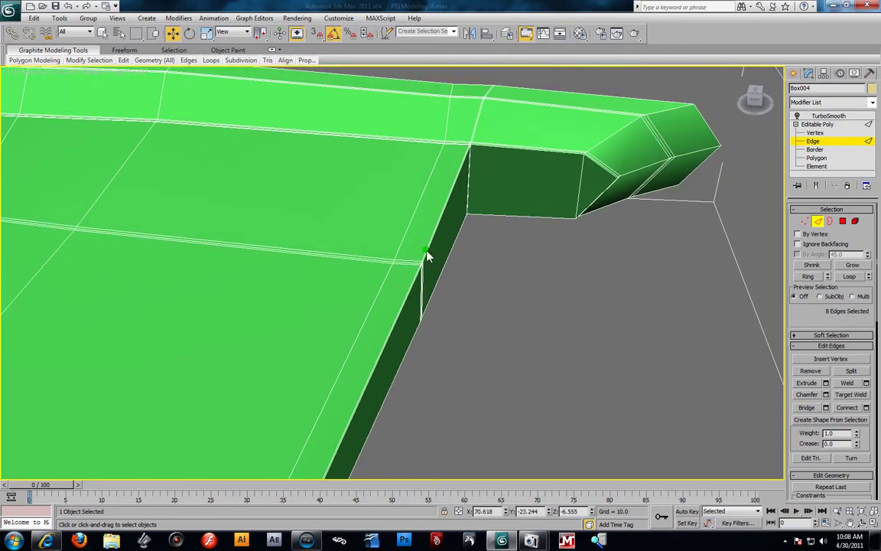
middle_click_drag(485, 224, 465, 285)
left_click(468, 200)
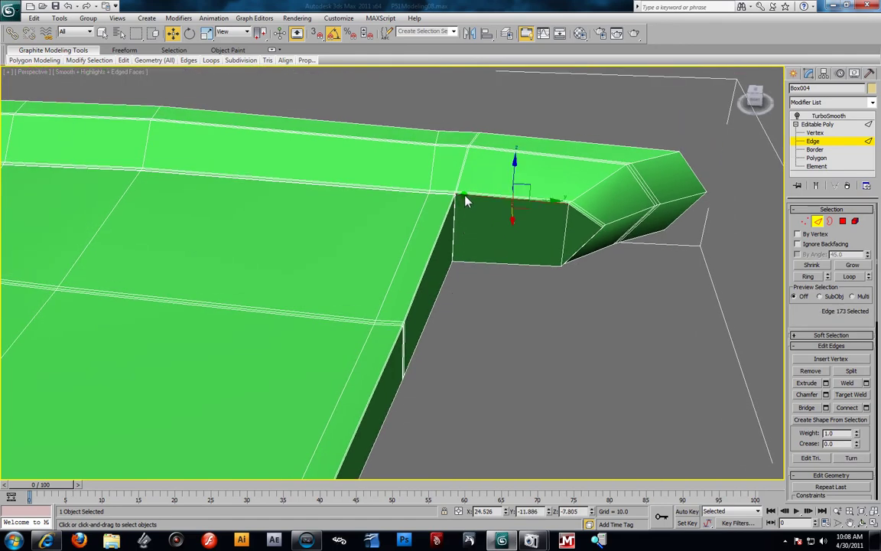
left_click(850, 276)
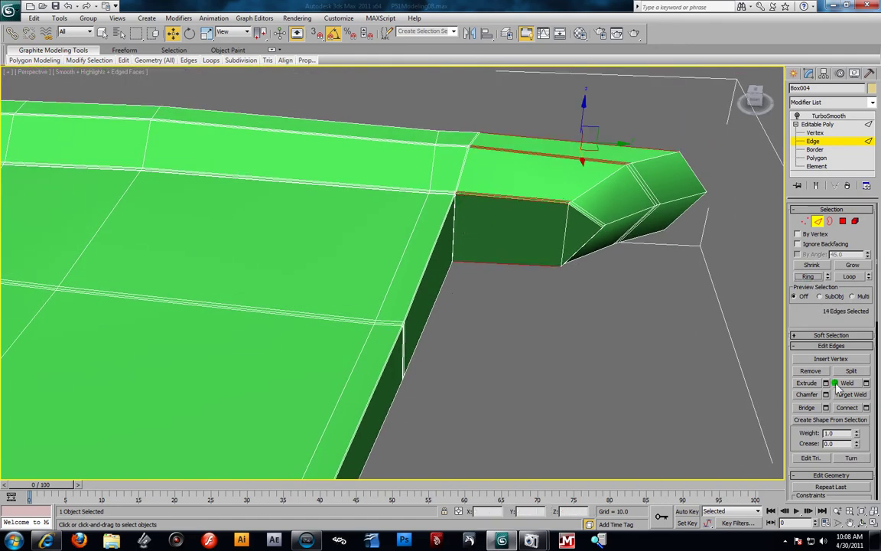
left_click(869, 409)
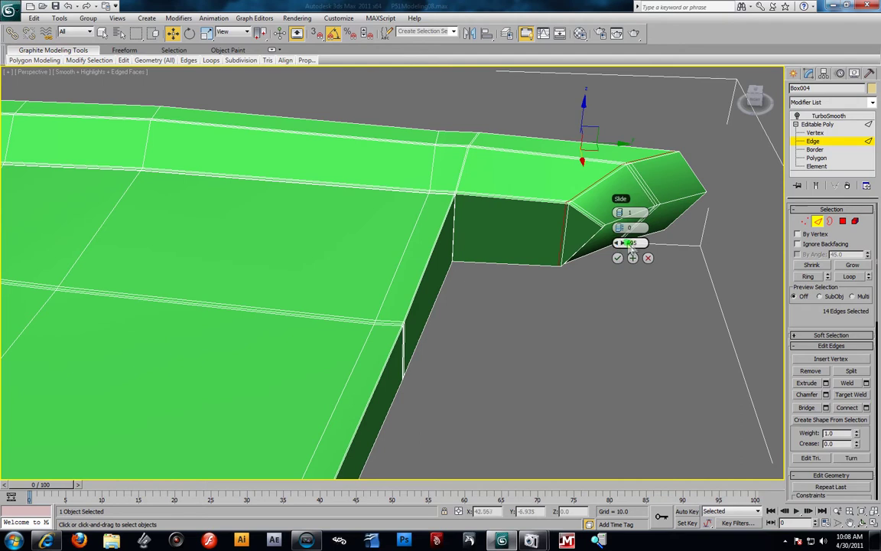
left_click_drag(621, 245, 620, 191)
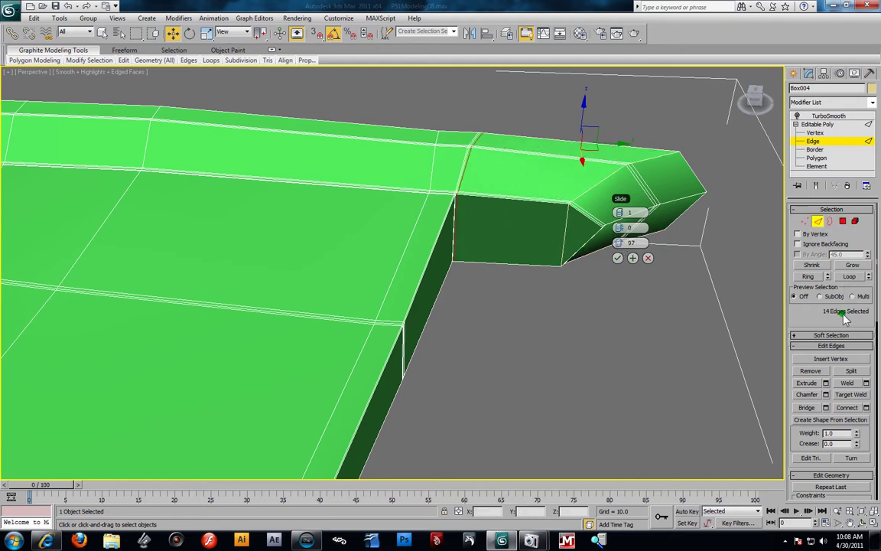
left_click(618, 259)
Return to the wing's TurboSmooth result and examine the whole smoothed wing with its notches.
scroll(566, 245, "down", 2)
middle_click_drag(566, 245, 520, 320, "alt")
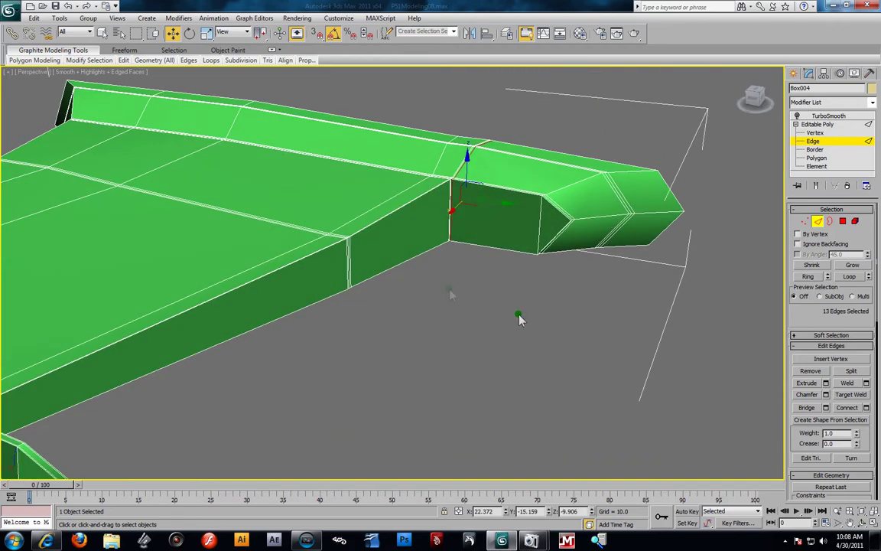
left_click(826, 115)
middle_click_drag(342, 290, 367, 287, "alt")
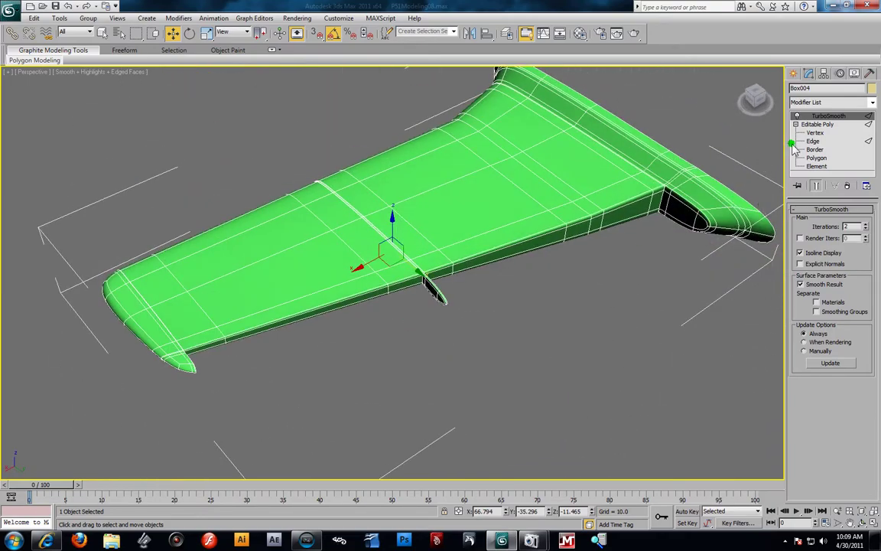
Unhide all objects, select the flaps together with the wing, and hide everything unselected.
right_click(567, 313)
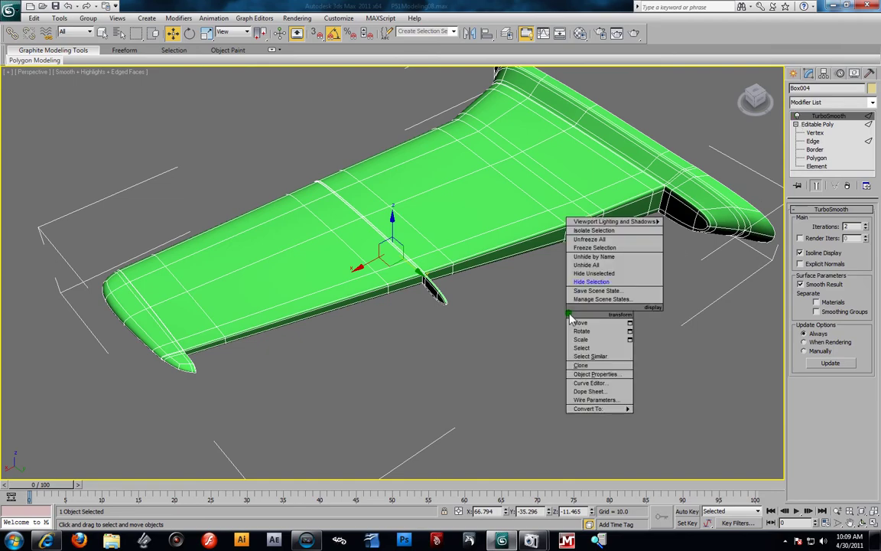
left_click(593, 268)
middle_click_drag(527, 288, 576, 284, "alt")
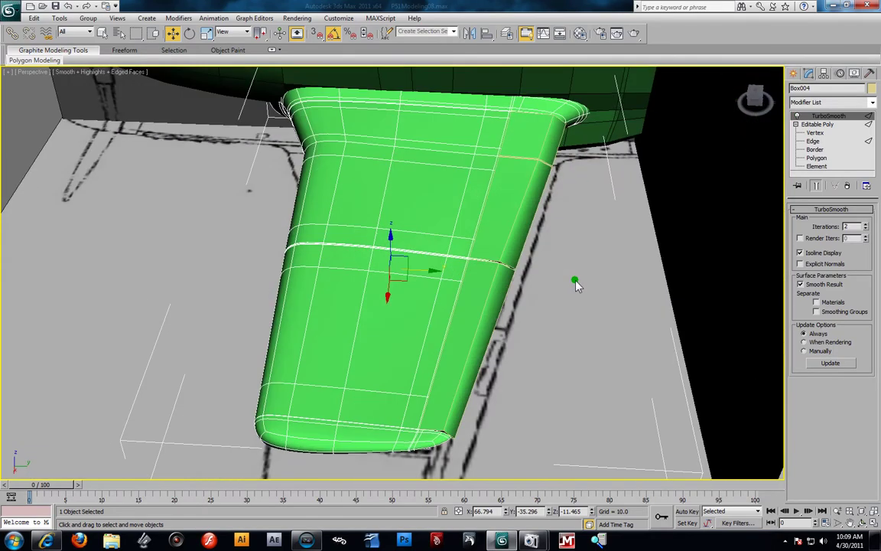
left_click(507, 236)
left_click(429, 239, "ctrl")
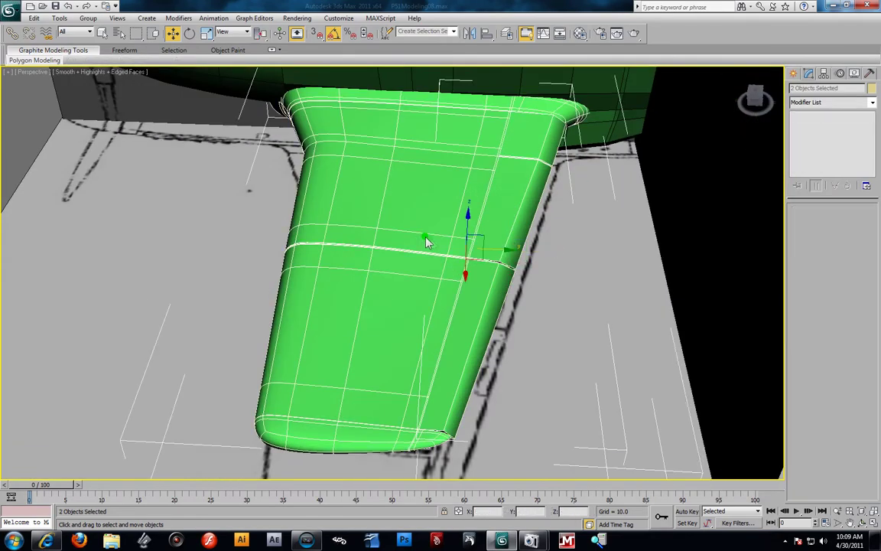
right_click(429, 240)
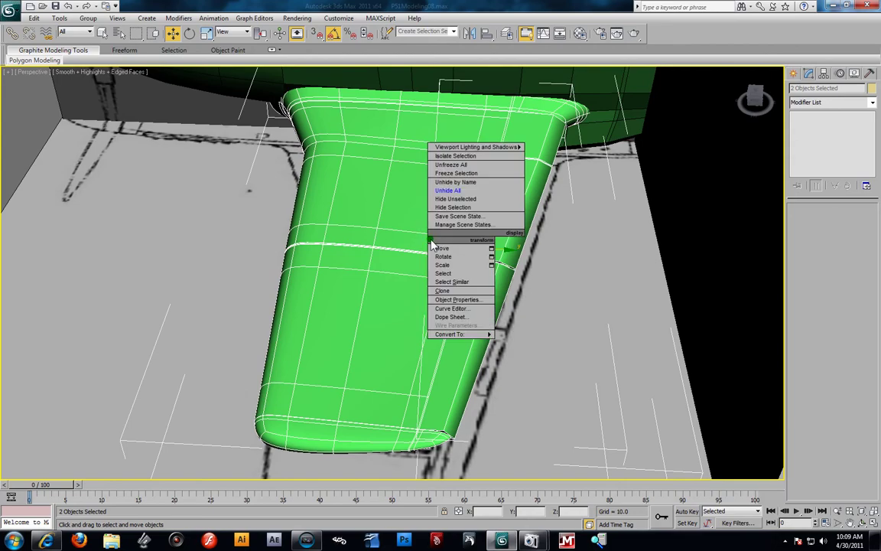
left_click(459, 198)
Select only the Flaps object on the trailing edge and add a TurboSmooth modifier to it.
middle_click_drag(571, 228, 615, 273, "alt")
left_click(604, 310)
mouse_move(566, 292)
middle_mouse_down("alt")
mouse_move(521, 308)
mouse_move(575, 284)
middle_mouse_up("alt")
left_click(521, 307)
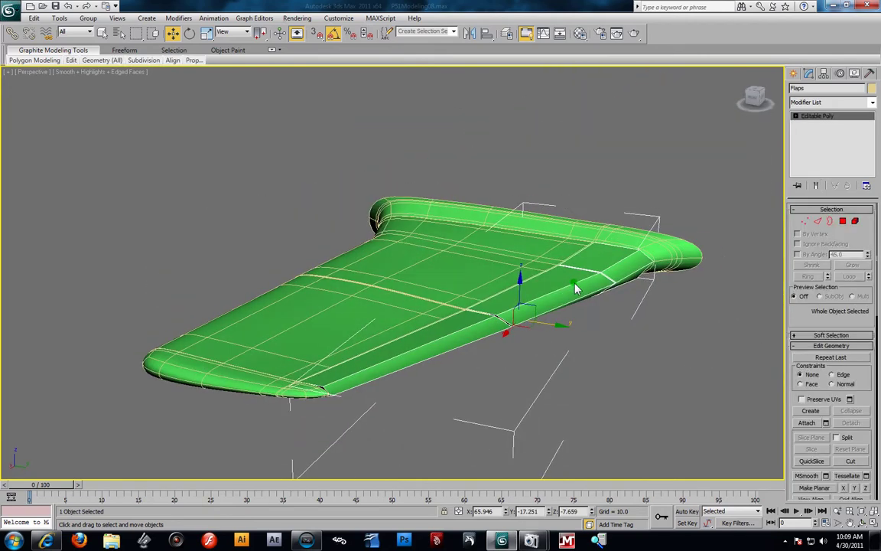
left_click(872, 104)
left_click_drag(876, 126, 875, 378)
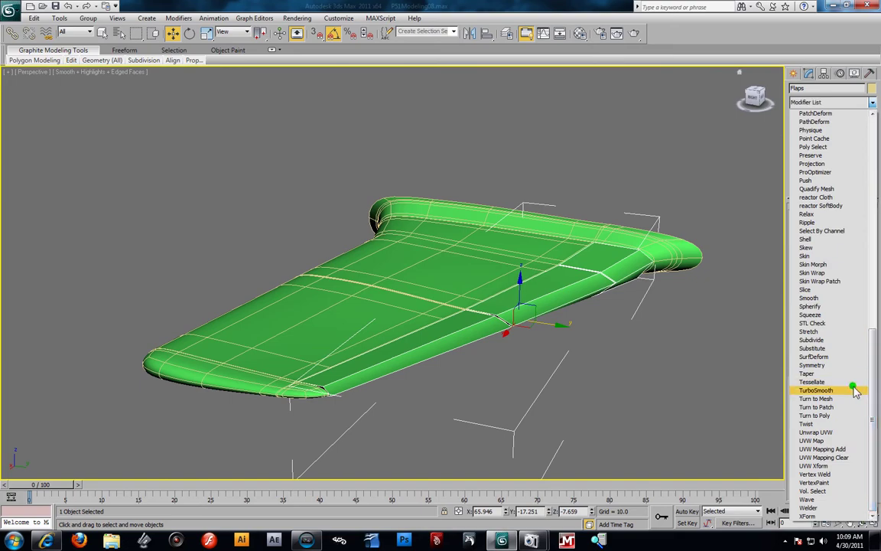
left_click(816, 390)
Inspect the gap between the flaps and the wing, then set the flaps' TurboSmooth to 2 iterations with Isoline Display on.
scroll(561, 371, "up", 5)
scroll(561, 371, "up", 8)
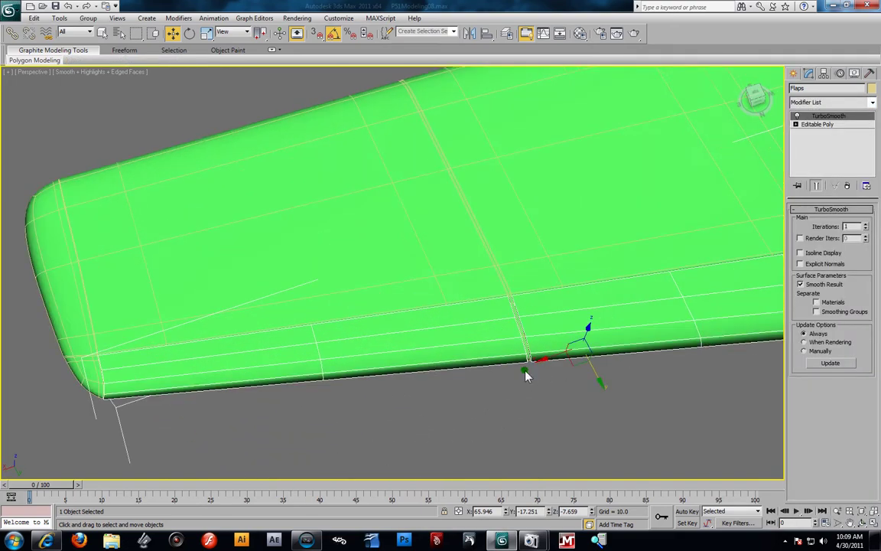
middle_click_drag(474, 343, 551, 368, "alt")
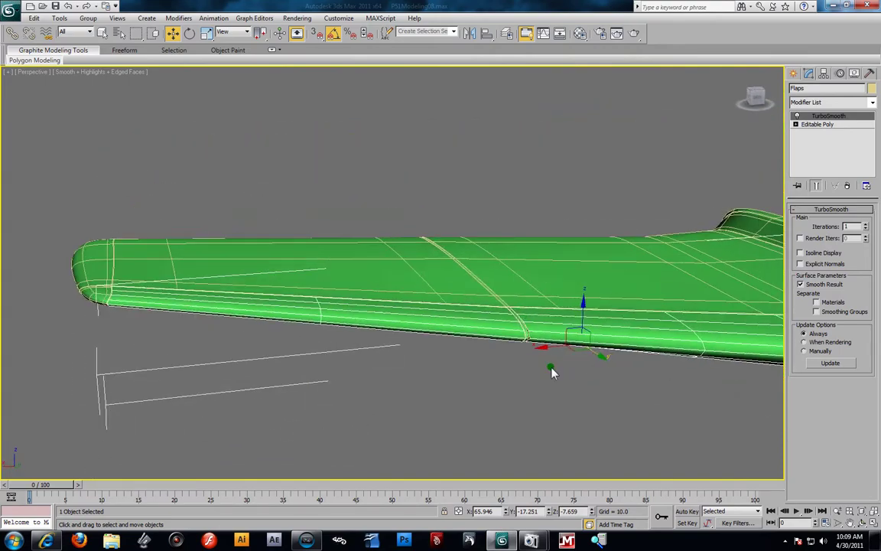
scroll(550, 368, "up", 5)
middle_click_drag(653, 392, 538, 351)
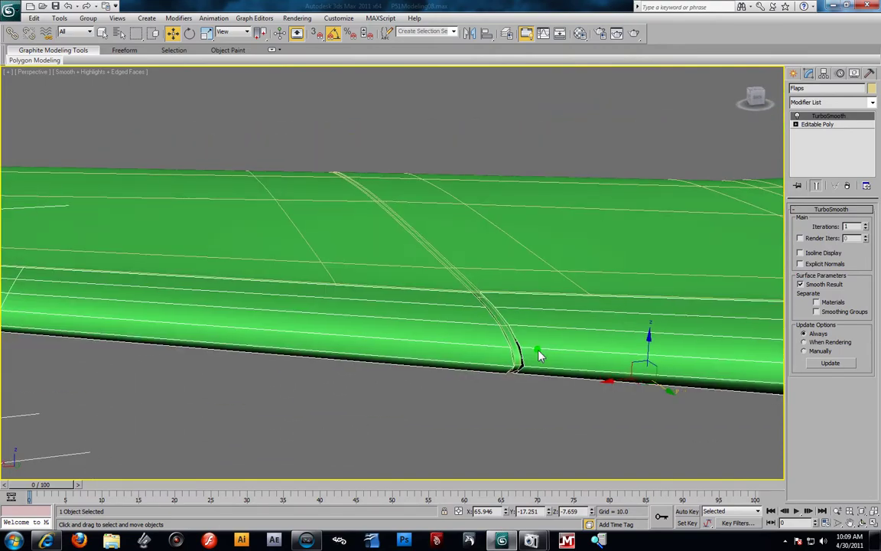
left_click(864, 225)
left_click(799, 253)
Hide everything except the flaps and examine their smoothed shape and open inner side.
middle_click_drag(612, 241, 596, 302, "alt")
right_click(590, 302)
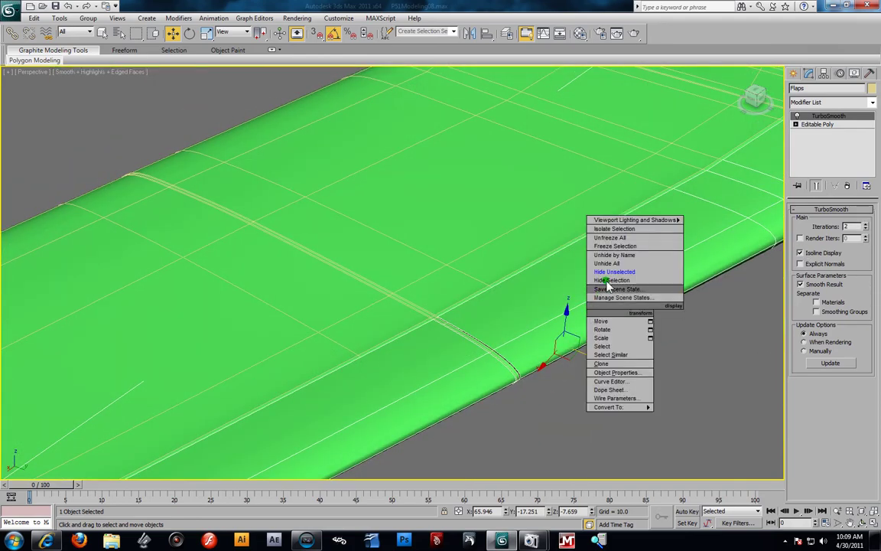
left_click(604, 269)
scroll(551, 295, "down", 5)
middle_click_drag(548, 295, 630, 270, "alt")
middle_click_drag(501, 310, 499, 315, "alt")
scroll(503, 313, "up", 3)
middle_click_drag(537, 342, 498, 331, "alt")
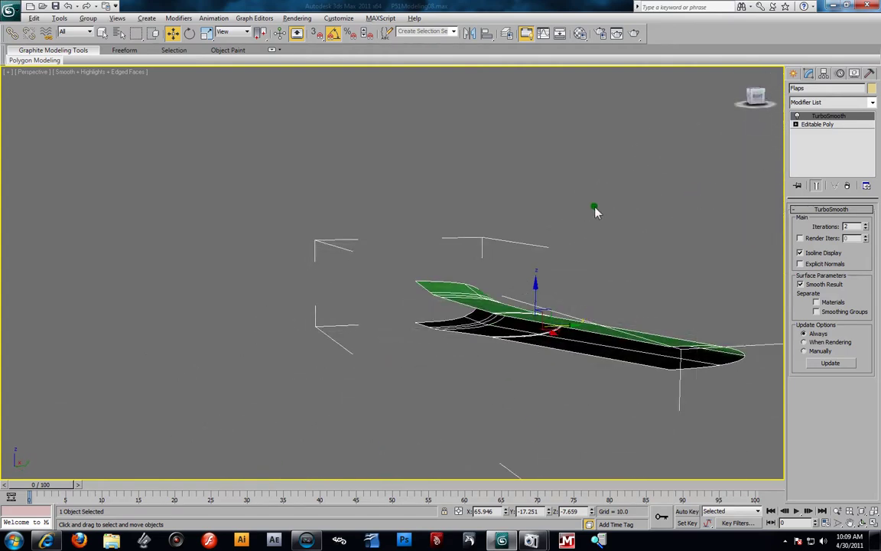
middle_click_drag(594, 206, 678, 88, "alt")
middle_click_drag(626, 324, 570, 294, "alt")
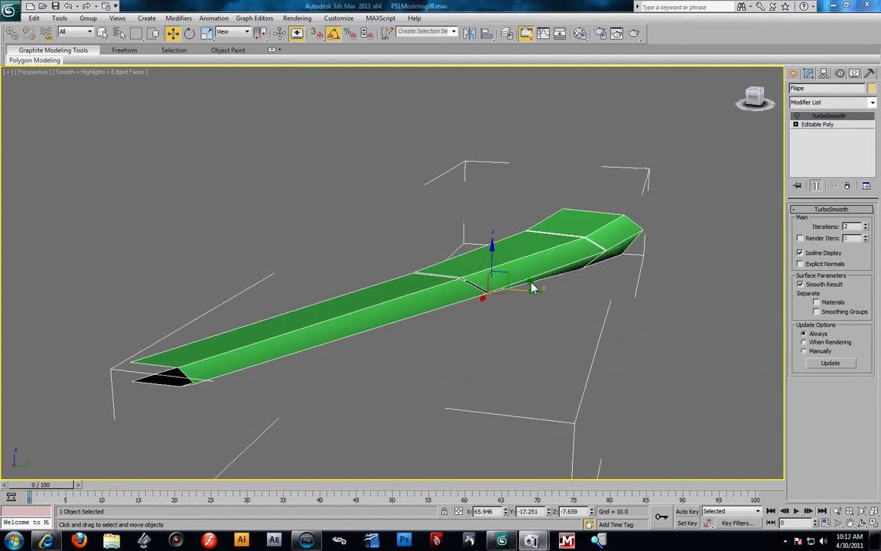
Bridge the upper and lower open edges of the flaps' root-end section with one segment to close its inner side.
middle_click_drag(465, 257, 612, 272, "alt")
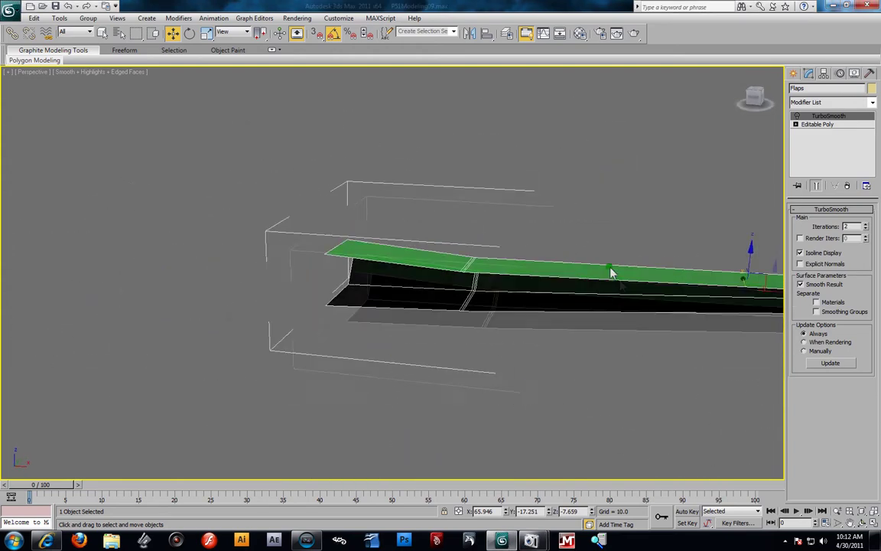
scroll(551, 269, "up", 3)
left_click(796, 124)
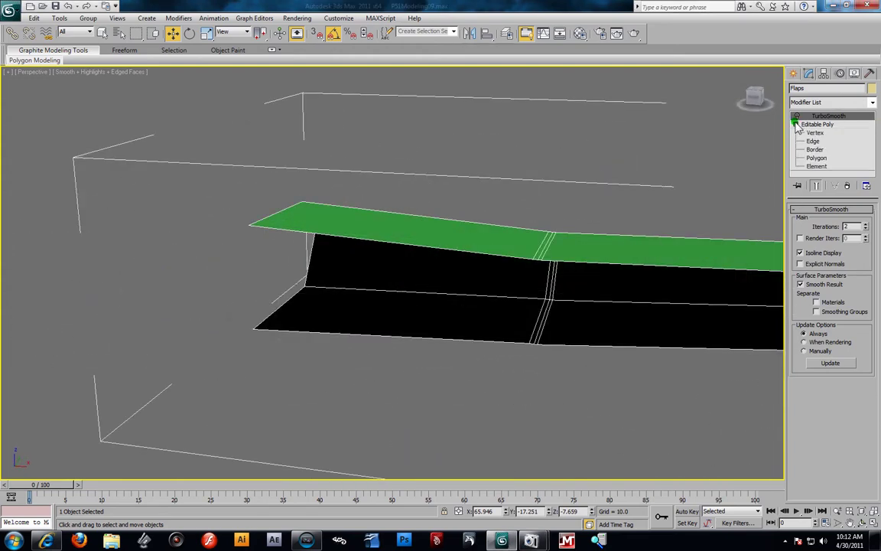
left_click(813, 141)
left_click(363, 244)
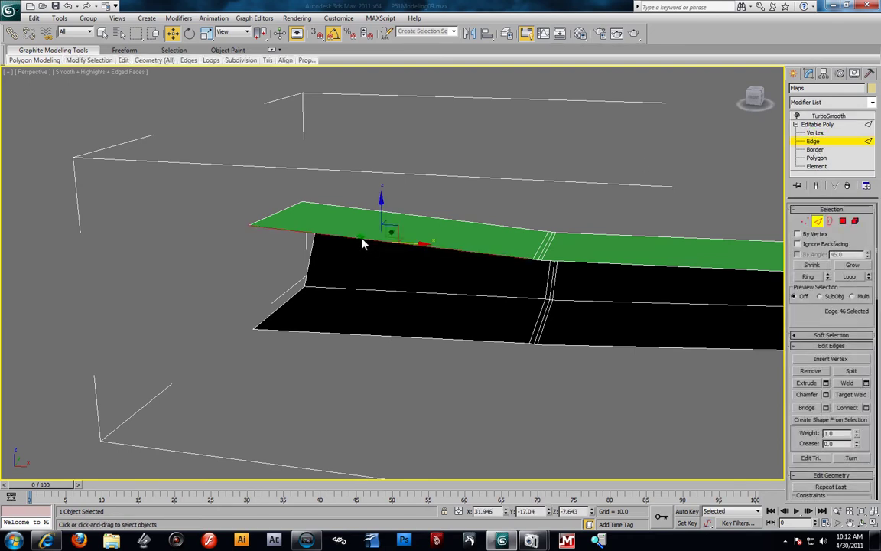
left_click(373, 341, "ctrl")
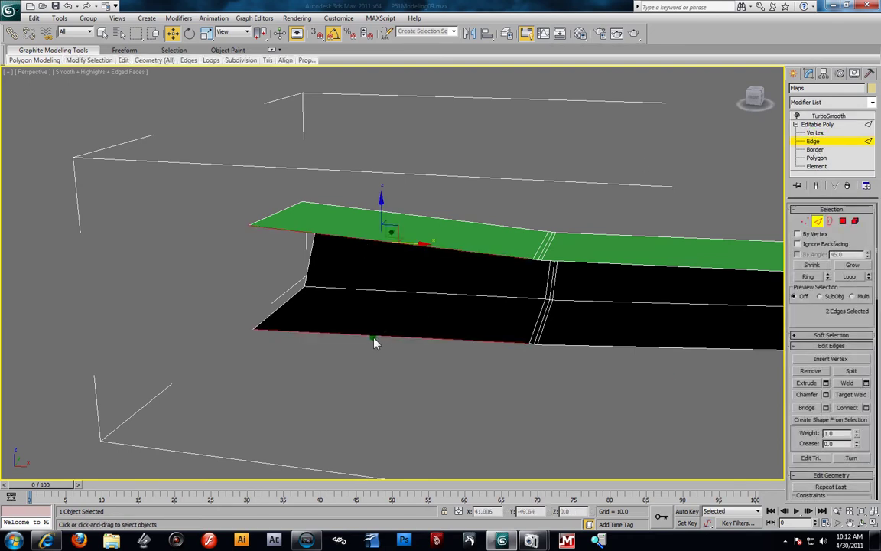
left_click(827, 406)
middle_click_drag(513, 306, 403, 261)
scroll(403, 261, "up", 3)
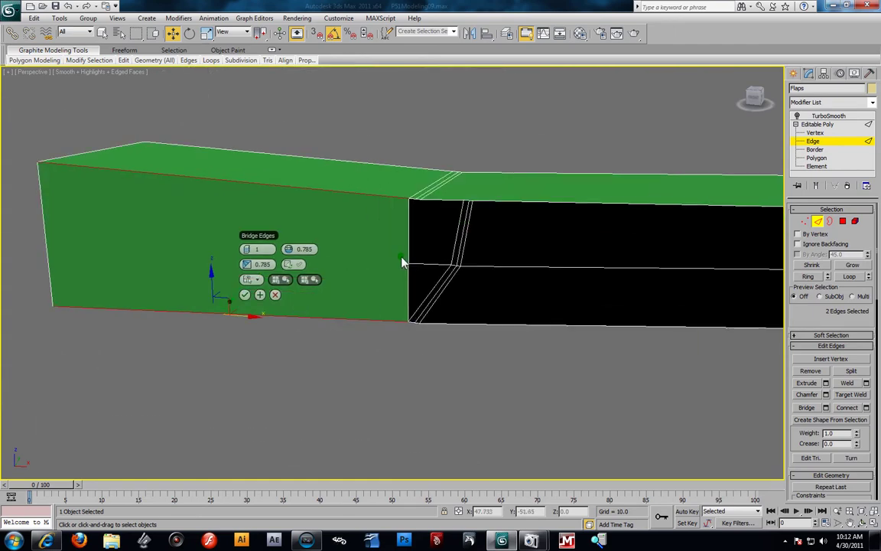
scroll(423, 248, "up", 2)
middle_click_drag(482, 227, 454, 258, "alt")
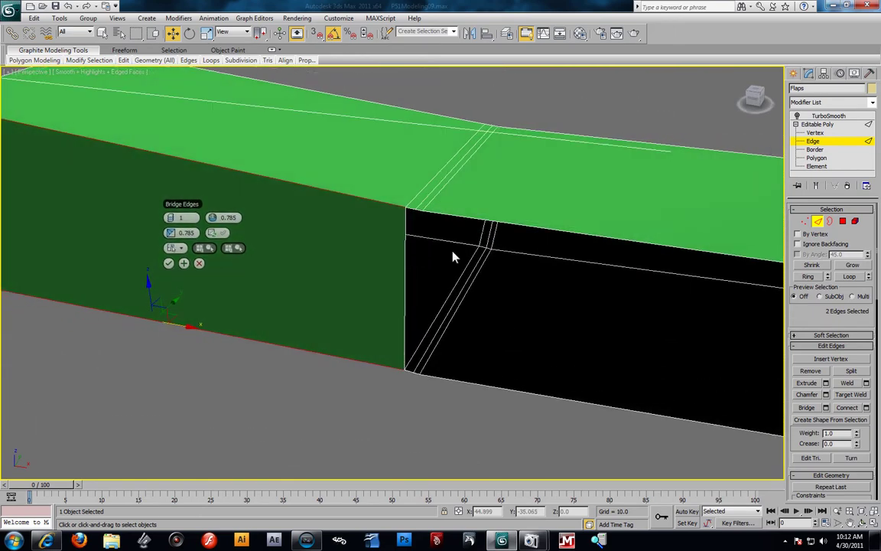
Extend the bridge across the narrow strips between the support loops beside the root-end section.
left_click(409, 214, "ctrl")
left_click(413, 373, "ctrl")
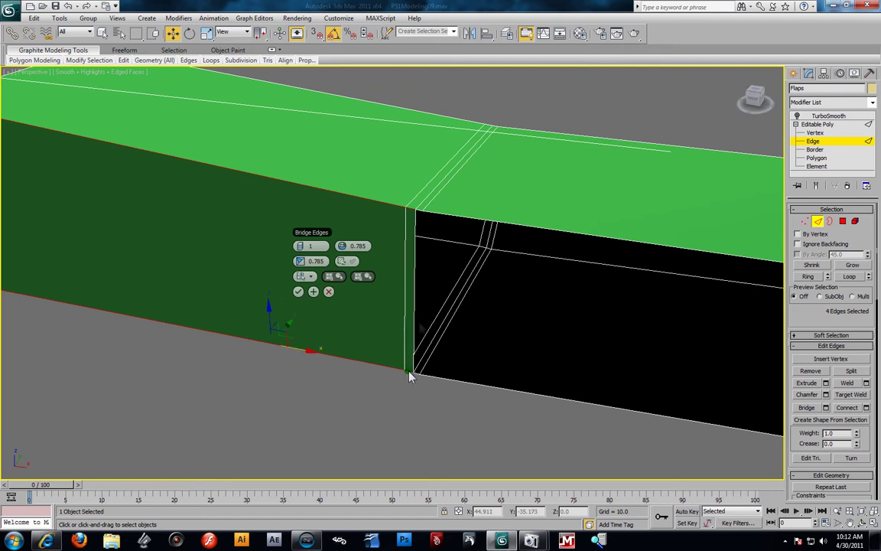
left_click(419, 218, "ctrl")
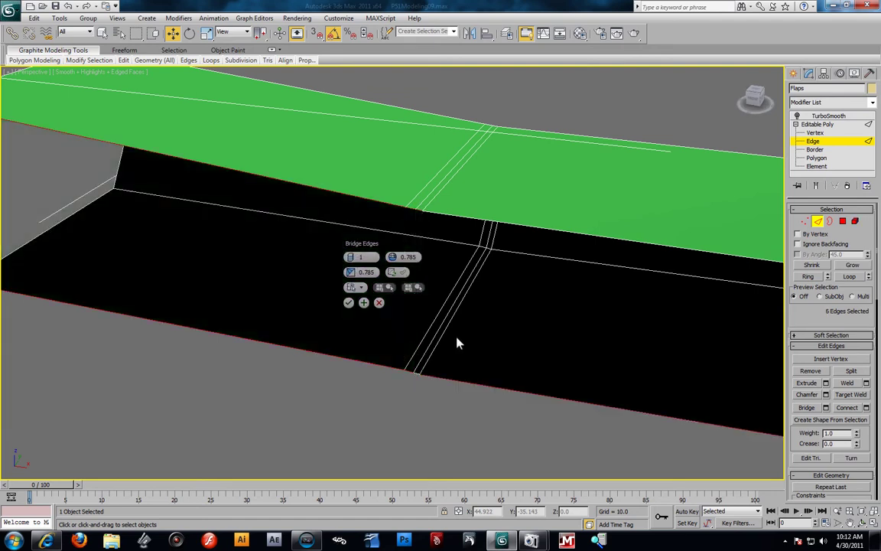
left_click(414, 377, "alt")
left_click(416, 374, "ctrl")
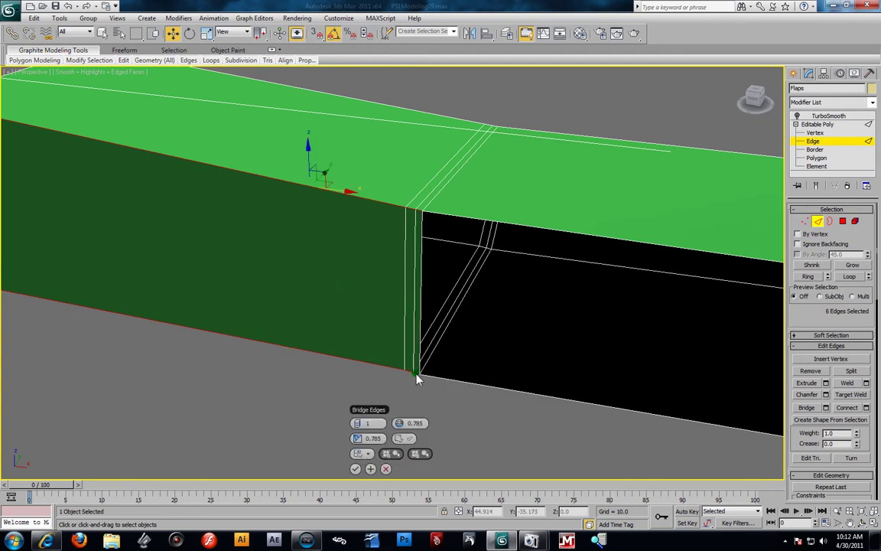
Bridge the upper and lower edges of the long section up to the split between the two flaps and accept the result.
left_click(455, 216, "ctrl")
left_click(594, 413, "ctrl")
mouse_move(592, 407)
middle_mouse_down()
mouse_move(388, 315)
mouse_move(511, 313)
mouse_move(351, 254)
mouse_move(251, 247)
middle_mouse_up()
mouse_move(661, 284)
middle_mouse_down()
mouse_move(475, 287)
mouse_move(759, 319)
middle_mouse_up()
left_click(7, 349)
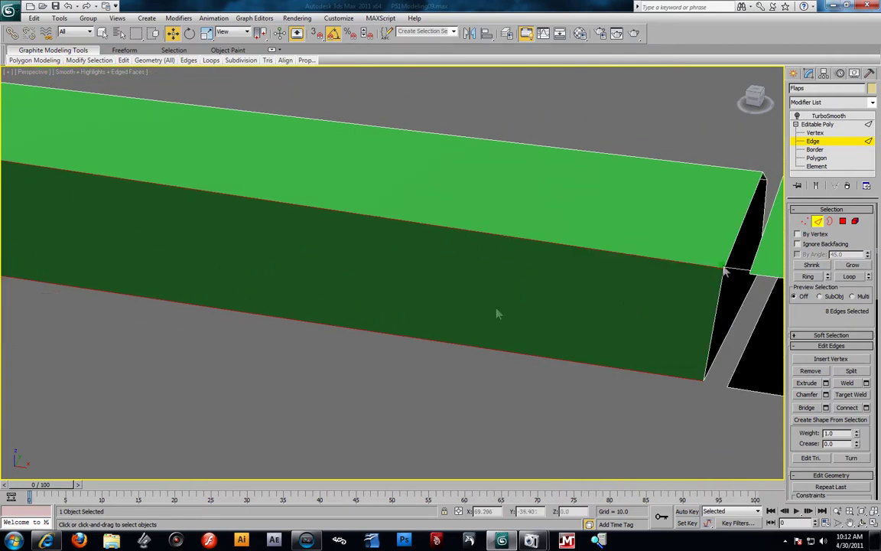
Bridge the upper and lower edges on the inboard flap's open end at the gap between the flaps.
middle_click_drag(761, 264, 612, 266)
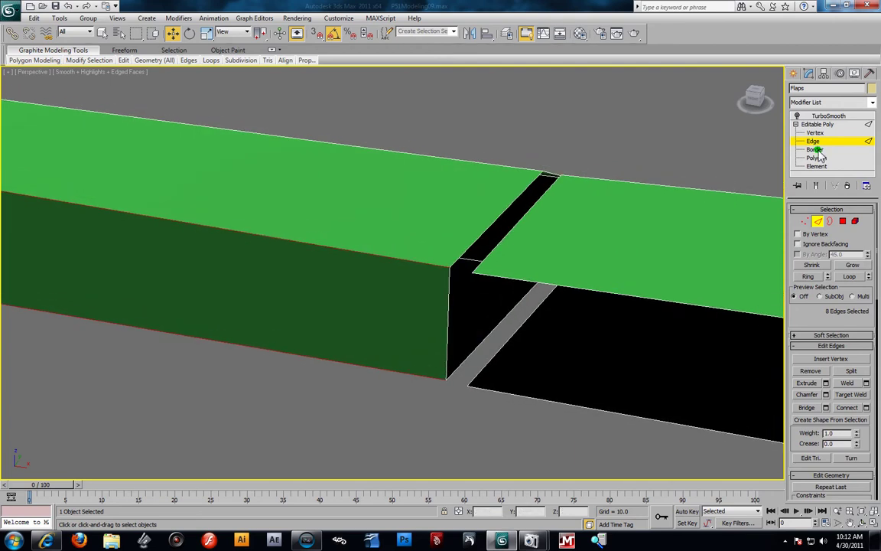
left_click(471, 251)
left_click(484, 347)
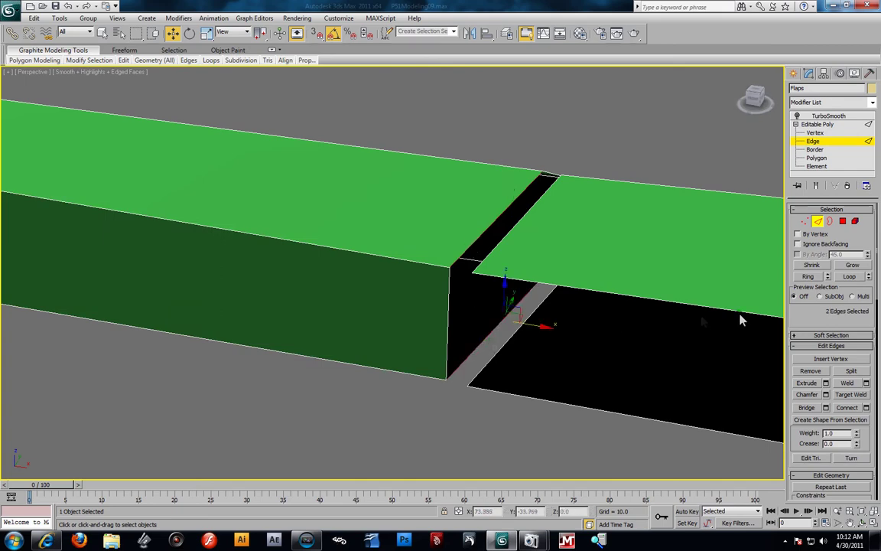
mouse_move(576, 290)
middle_mouse_down("alt")
mouse_move(596, 287)
mouse_move(575, 290)
middle_mouse_up("alt")
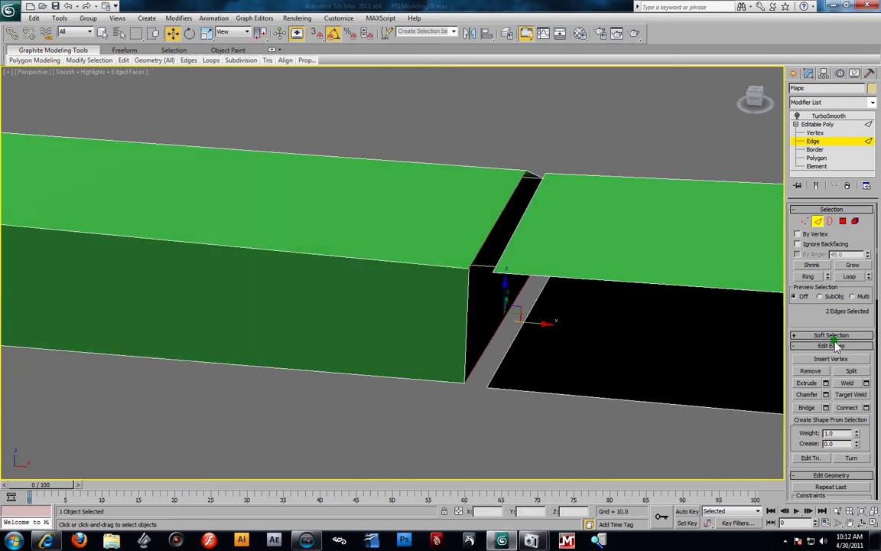
left_click(826, 407)
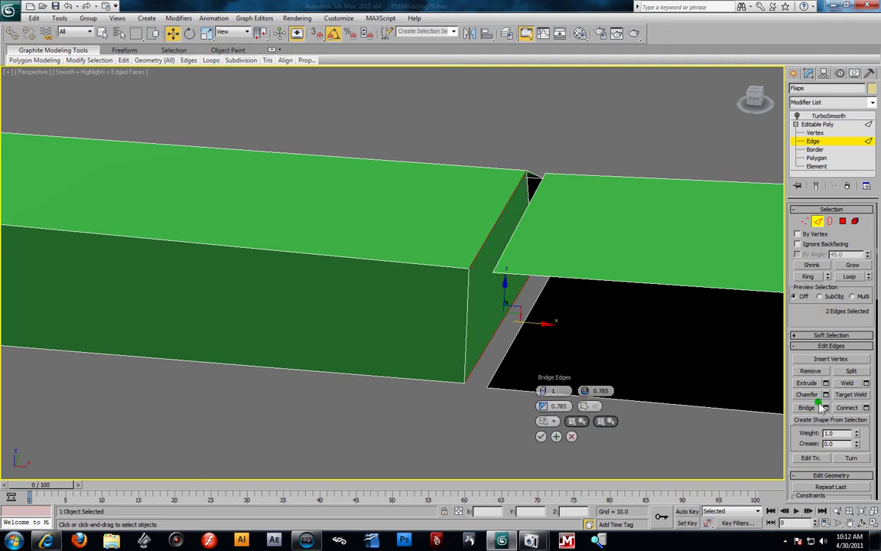
left_click(539, 437)
Bridge the upper and lower edges on the outboard flap's end facing the inboard flap.
middle_click_drag(506, 374, 533, 334, "alt")
left_click(534, 254)
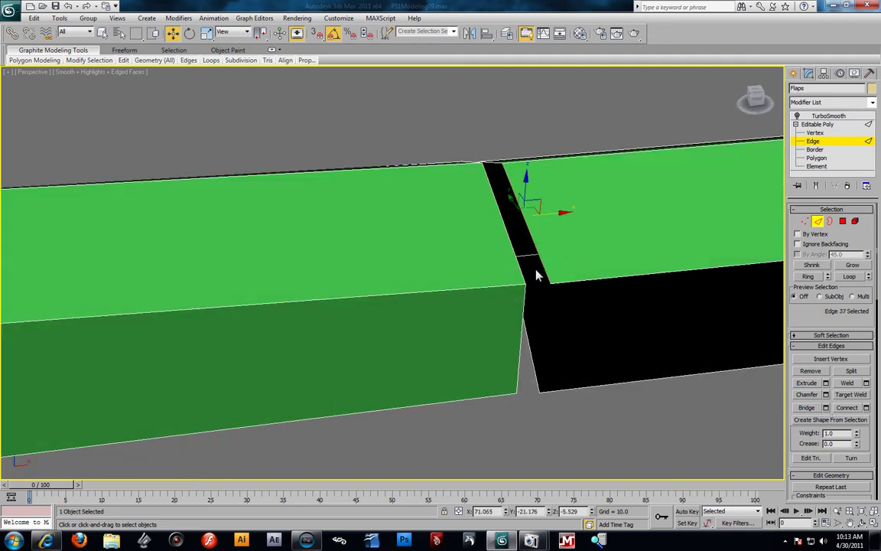
left_click(533, 375, "ctrl")
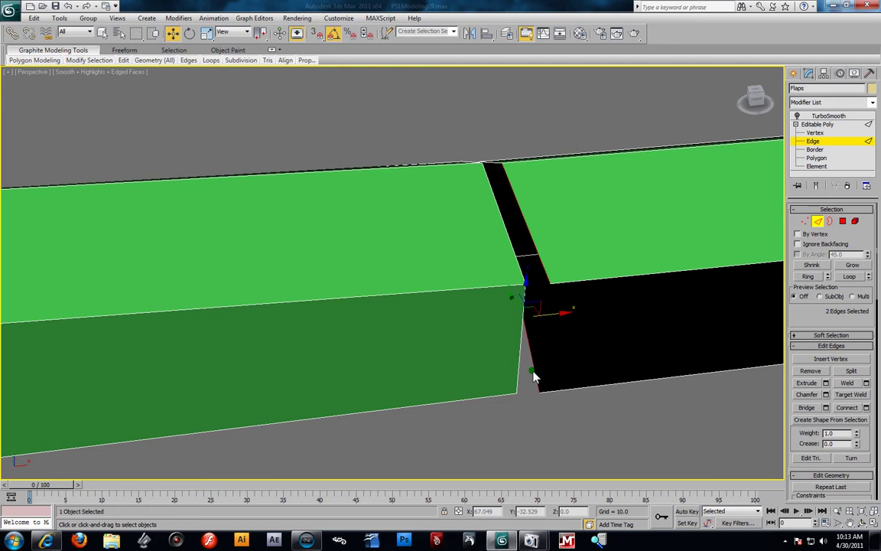
left_click(826, 407)
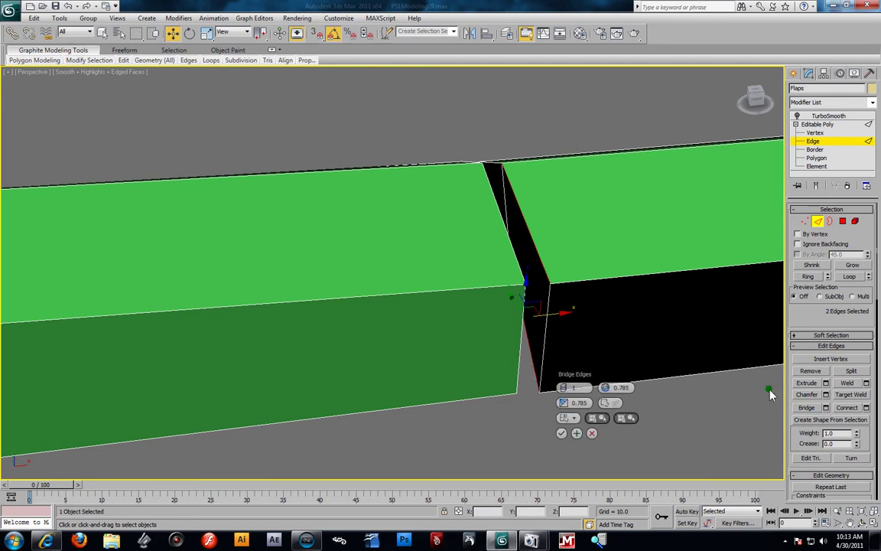
Bridge the long upper and lower edges along the outboard flap's open inner side and accept the result.
left_click(609, 284)
middle_click_drag(658, 339, 362, 303)
left_click(376, 287, "ctrl")
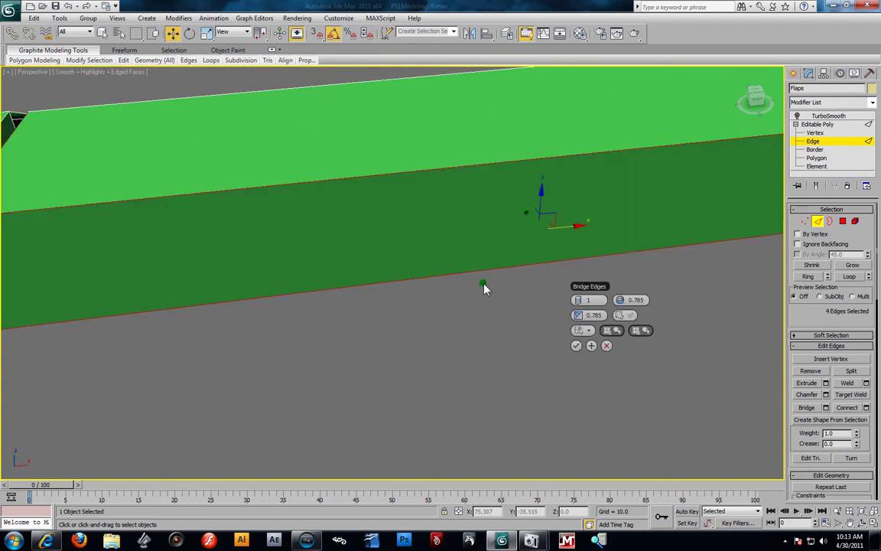
scroll(612, 287, "down", 3)
middle_click_drag(623, 295, 407, 350)
scroll(407, 350, "down", 2)
middle_click_drag(616, 326, 569, 239)
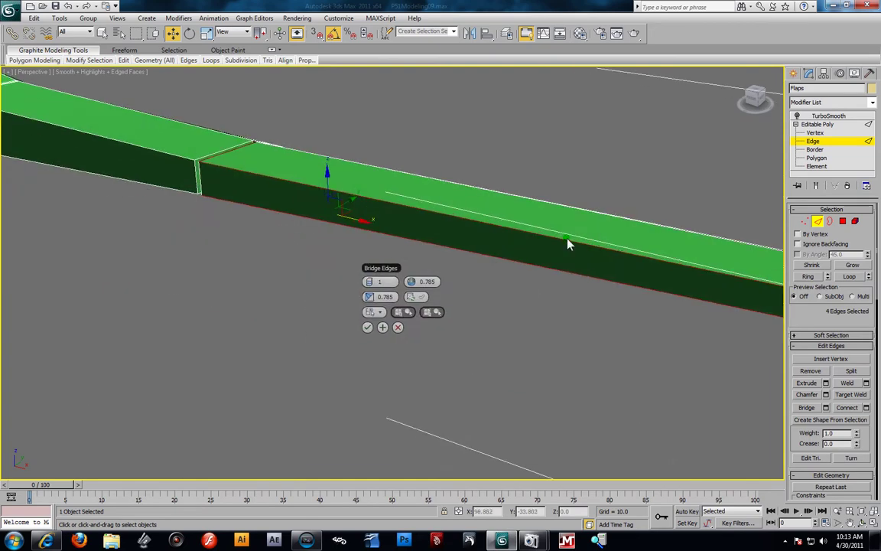
left_click(366, 329)
Bridge the upper and lower edges at the outboard flap's wingtip end and cap the remaining triangular opening.
middle_click_drag(648, 344, 602, 353, "alt")
left_click(543, 375)
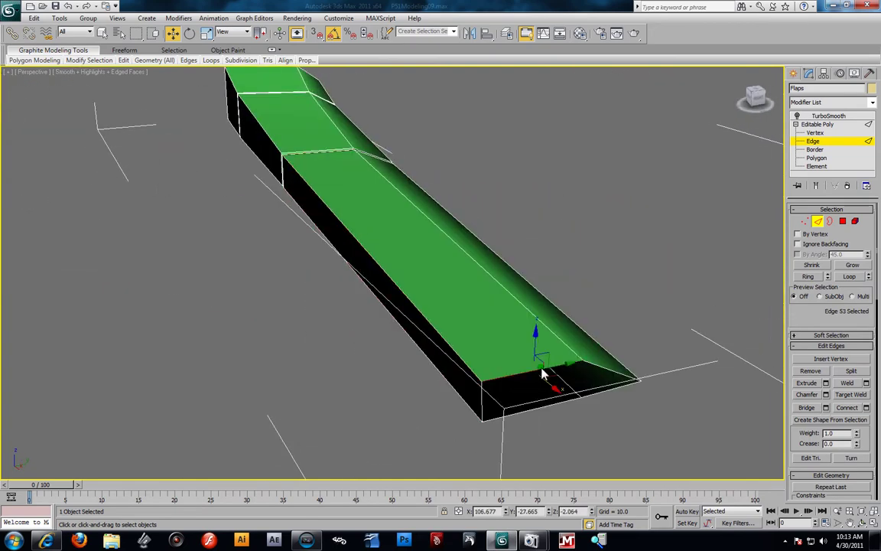
left_click(826, 407)
left_click(572, 472)
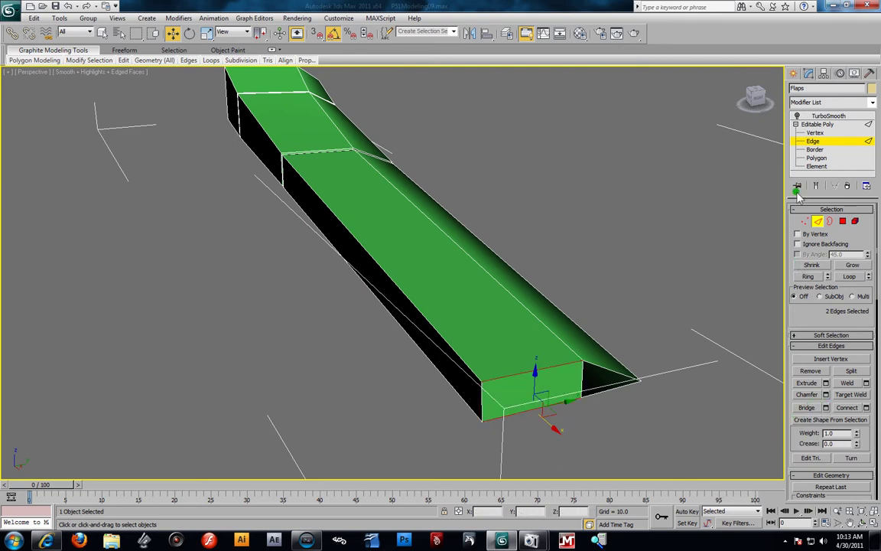
key("3")
left_click(593, 373)
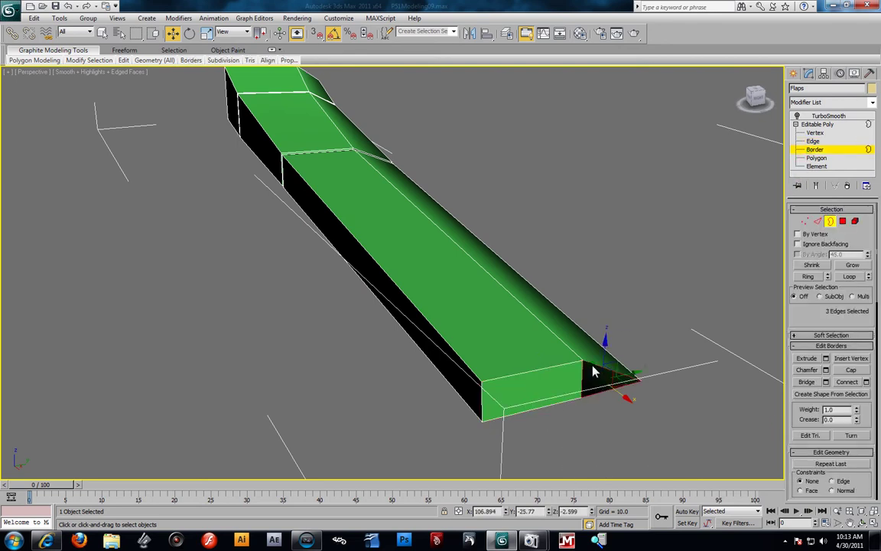
left_click(852, 371)
Cap the triangular border openings on the facing ends of the two flaps in the gap between them.
middle_click_drag(568, 305, 498, 300, "alt")
middle_click_drag(602, 300, 535, 300)
scroll(536, 301, "down", 5)
middle_click_drag(465, 205, 378, 289, "alt")
scroll(377, 289, "up", 5)
middle_click_drag(356, 197, 271, 211, "alt")
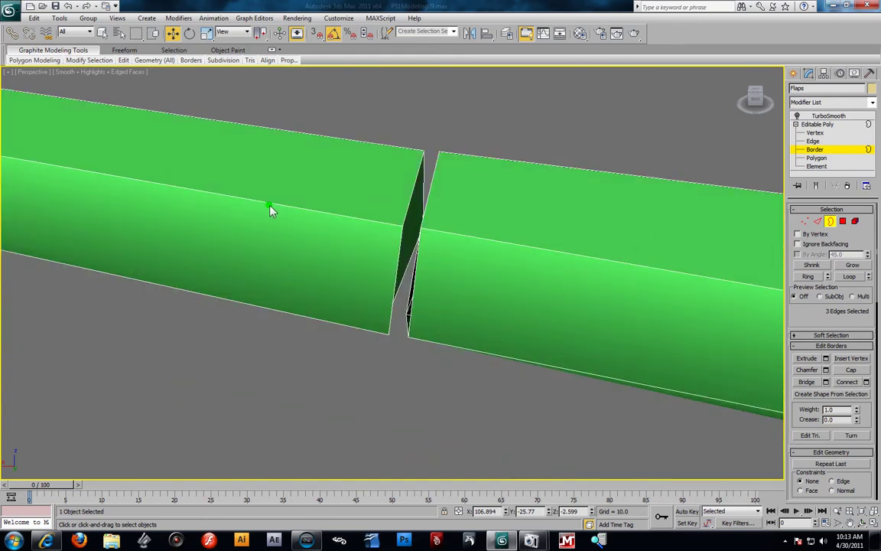
middle_click_drag(403, 276, 377, 287, "alt")
scroll(377, 288, "down", 5)
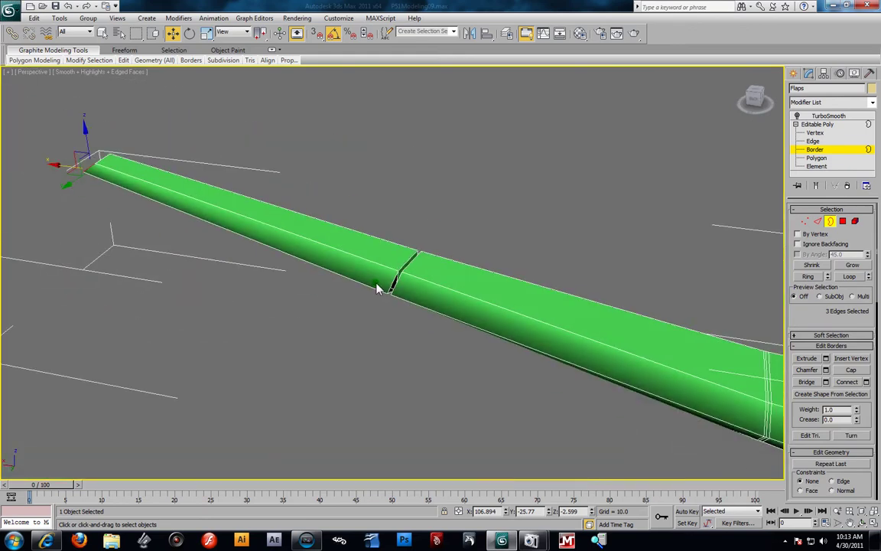
left_click(391, 286)
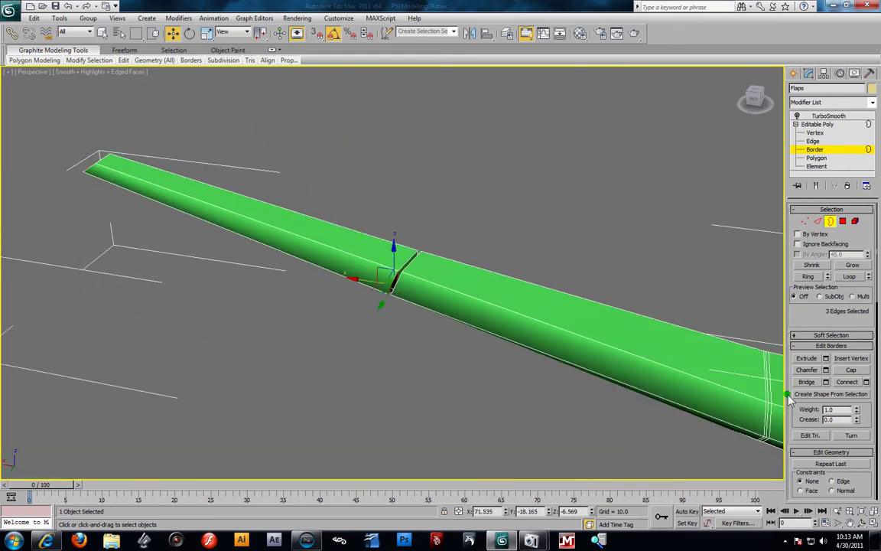
middle_click_drag(476, 328, 398, 306, "alt")
scroll(403, 303, "up", 4)
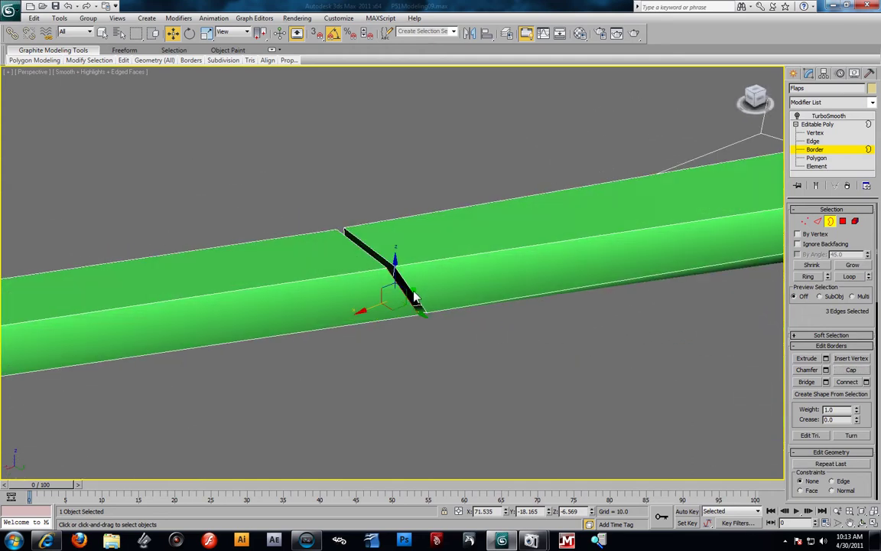
left_click(413, 291)
left_click(850, 369)
Bridge the upper and lower edges at the inboard flap's root end and cap the remaining triangular opening.
middle_click_drag(335, 284, 401, 257, "alt")
scroll(494, 306, "down", 6)
scroll(401, 257, "up", 6)
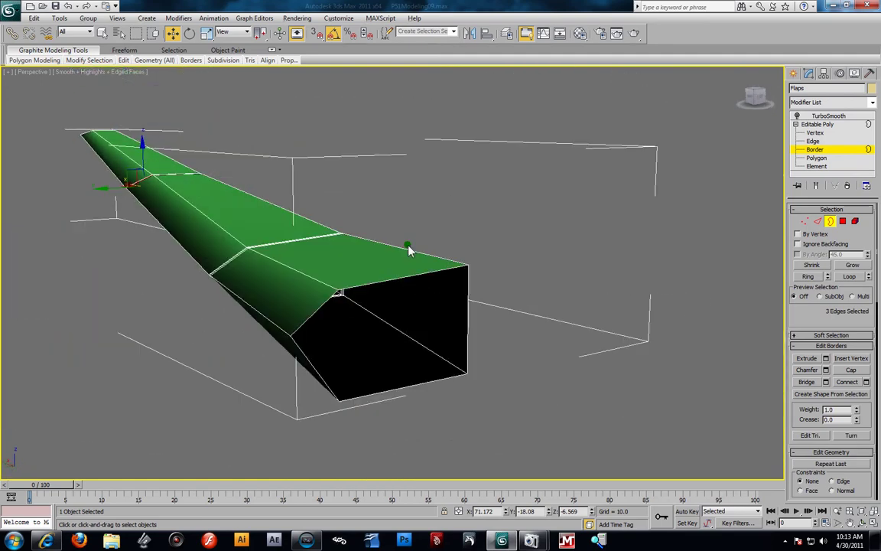
left_click(412, 282)
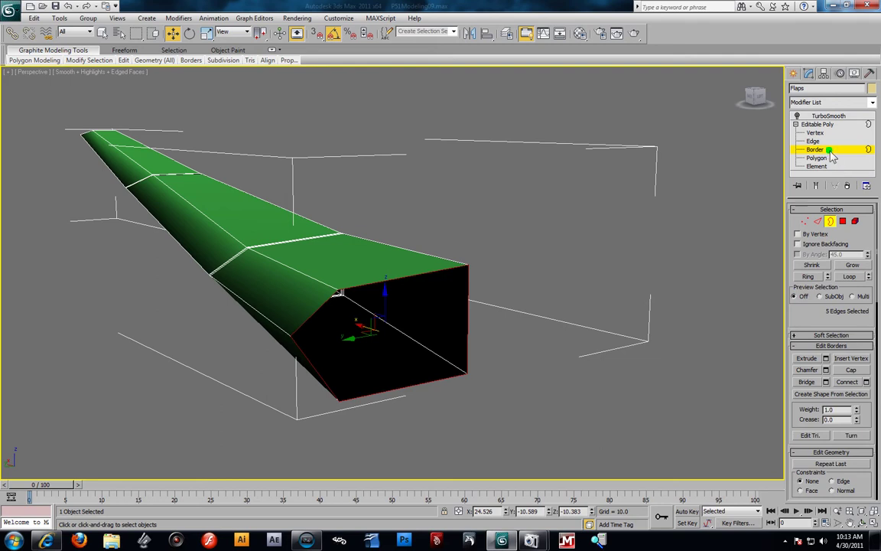
key("2")
left_click(419, 281)
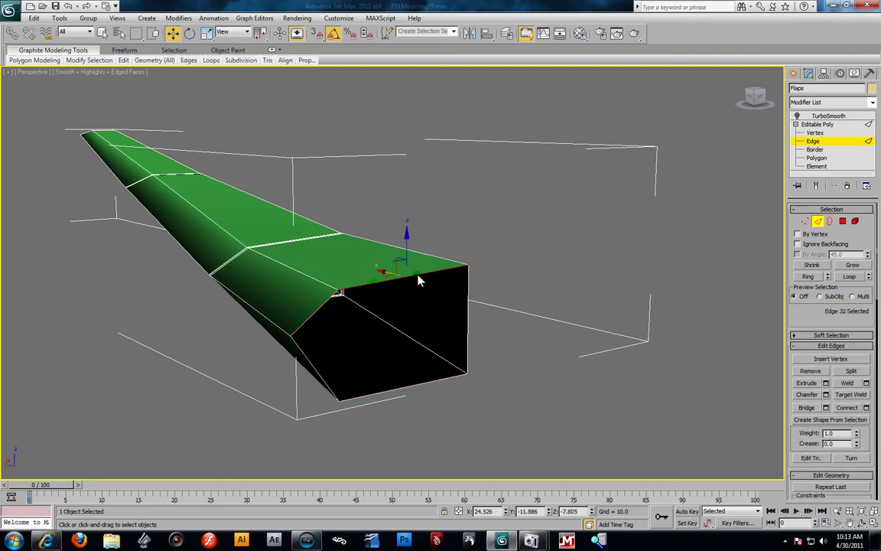
left_click(417, 387, "ctrl")
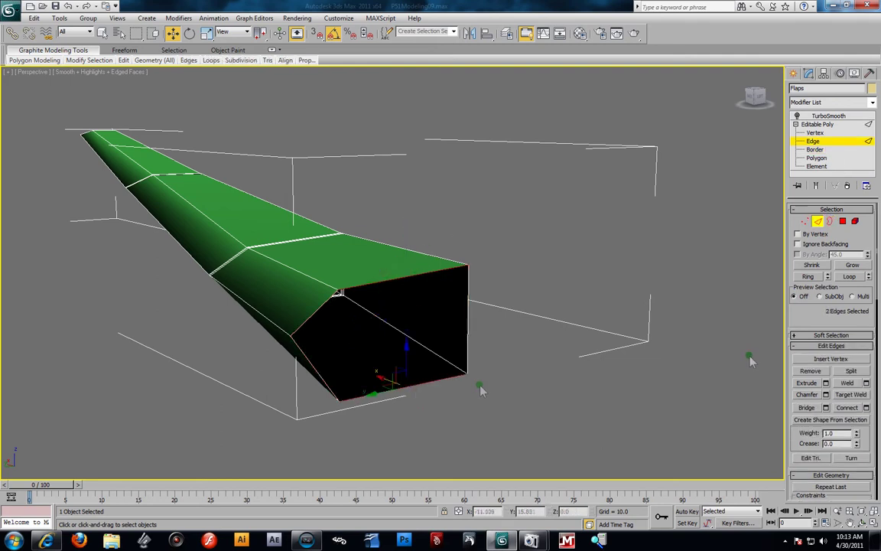
left_click(825, 407)
left_click(445, 472)
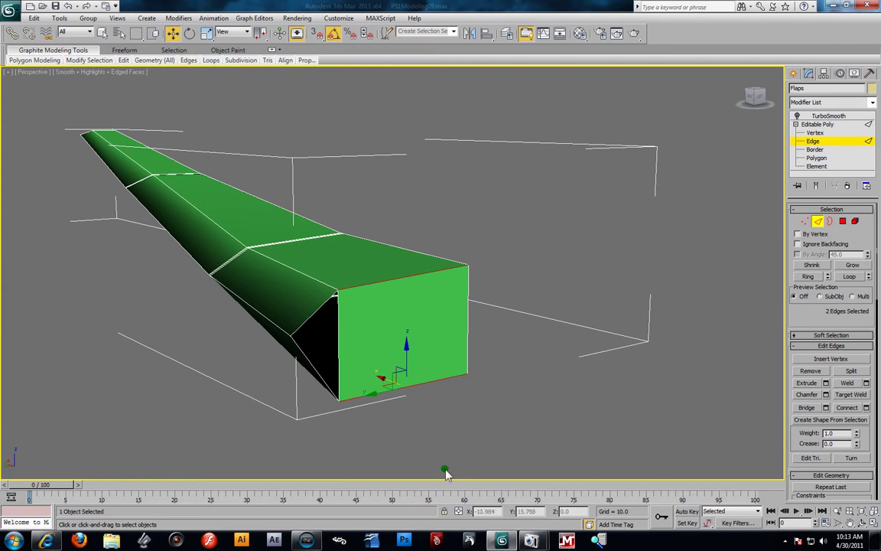
key("3")
left_click(330, 306)
left_click(851, 369)
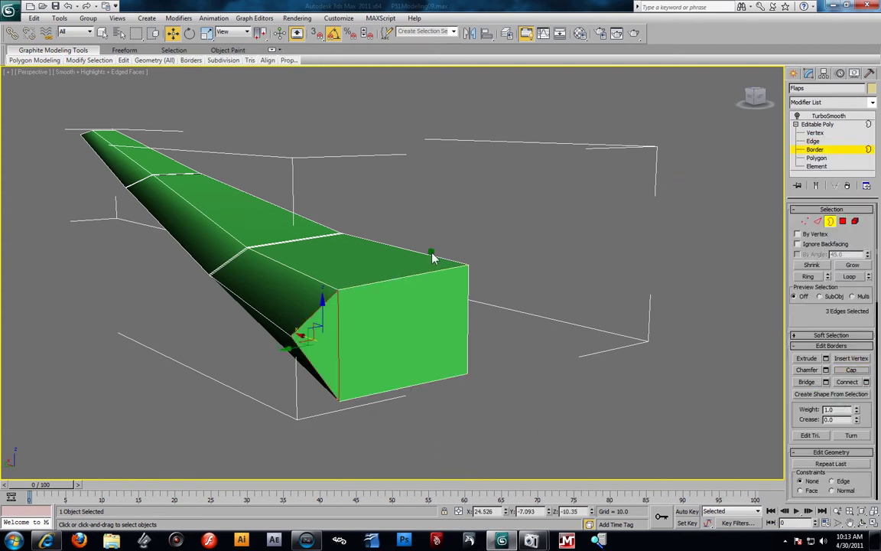
Check the closed flaps from the inner side, leave border editing and return to the TurboSmooth modifier.
middle_click_drag(432, 257, 365, 244, "alt")
scroll(592, 317, "down", 5)
middle_click_drag(592, 317, 531, 282, "alt")
scroll(494, 310, "up", 4)
middle_click_drag(483, 320, 453, 326, "alt")
scroll(452, 326, "down", 3)
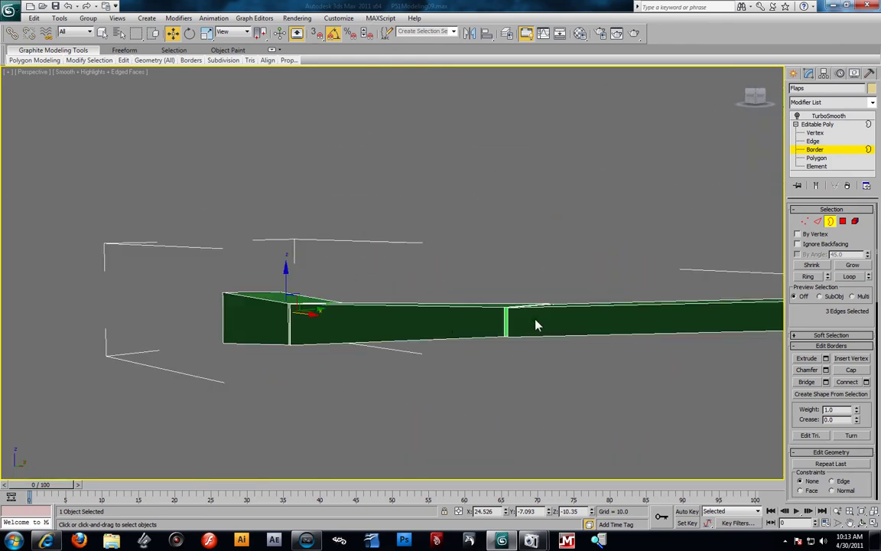
left_click(826, 148)
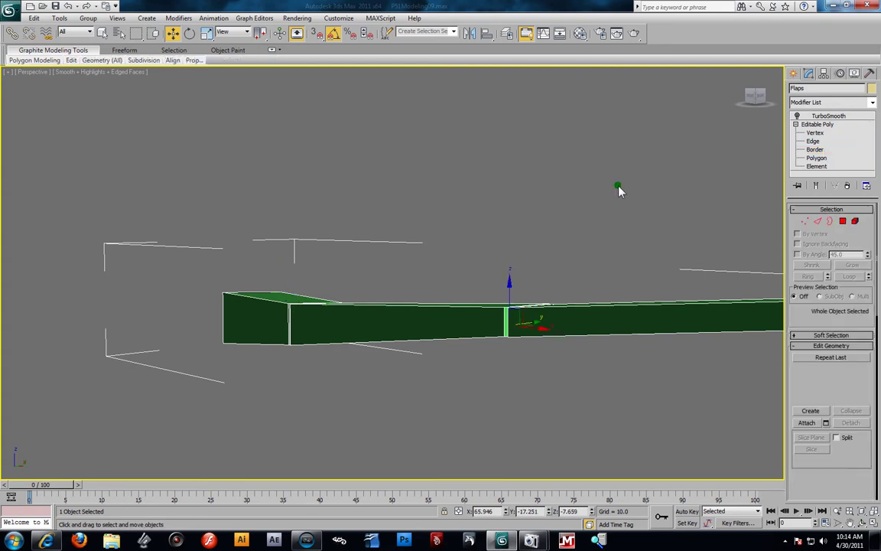
left_click(617, 186)
left_click(504, 333)
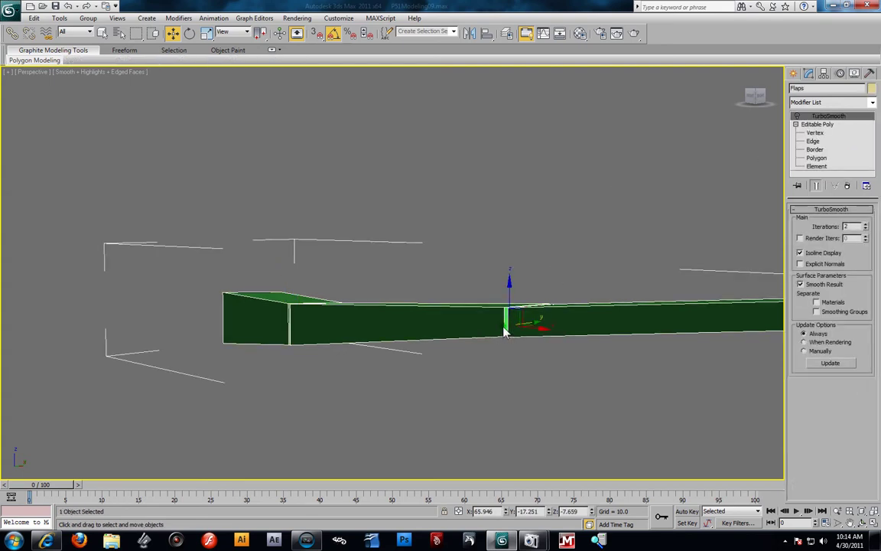
Examine the facing ends of the two flaps, comparing the unsmoothed mesh with the TurboSmooth result at the gap.
left_click(813, 141)
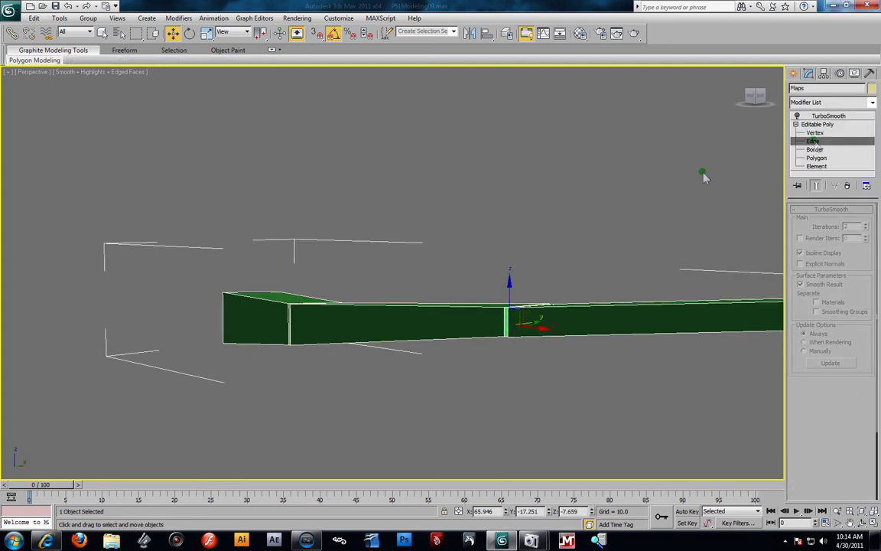
left_click(501, 324)
key("z")
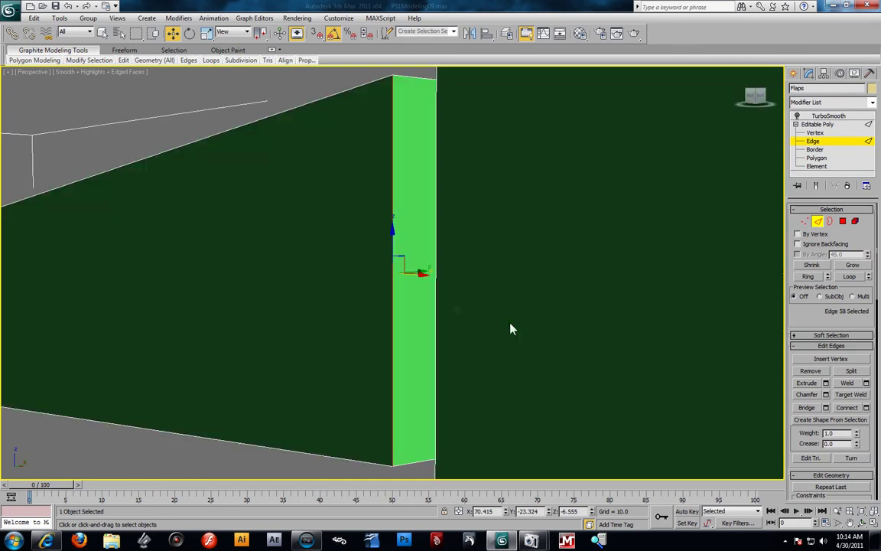
middle_click_drag(472, 311, 381, 306, "alt")
scroll(505, 282, "down", 5)
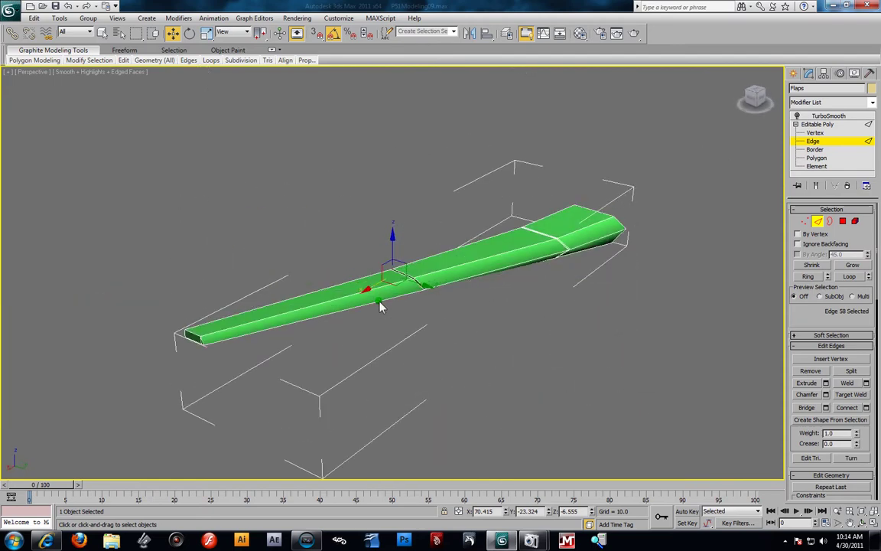
left_click(825, 115)
left_click(568, 297)
middle_click_drag(569, 298, 538, 324, "alt")
scroll(538, 324, "up", 5)
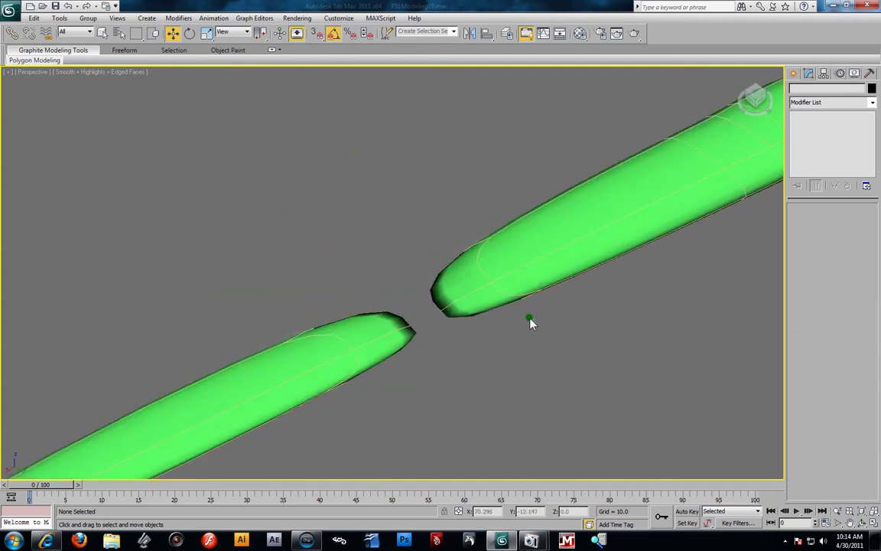
left_click(558, 303)
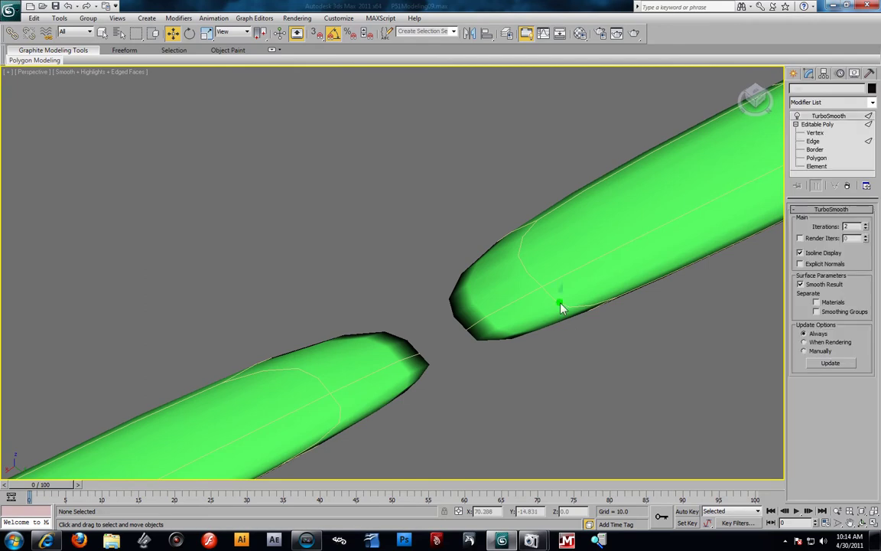
Connect the outboard flap's lengthwise edge ring with one segment slid to -98 near the gap, and check it under TurboSmooth.
left_click(797, 117)
middle_click_drag(610, 261, 716, 244, "alt")
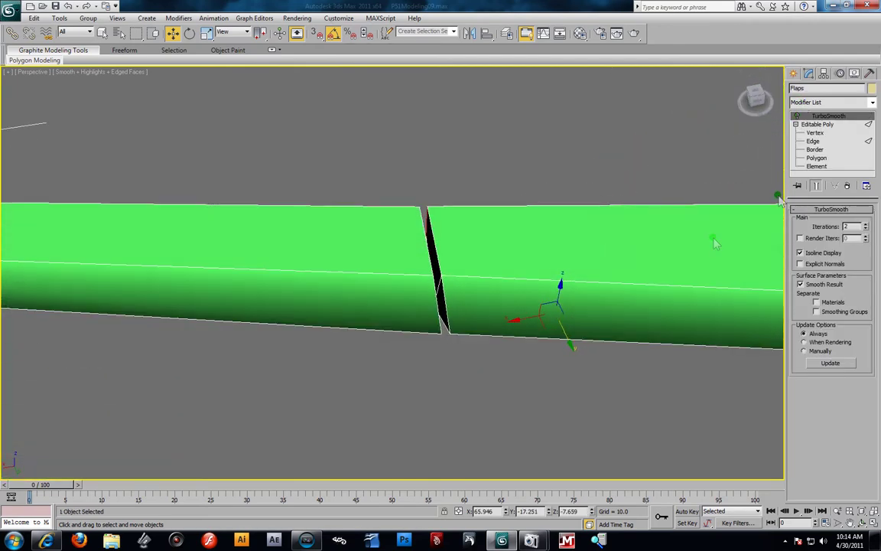
left_click(812, 141)
left_click(395, 208)
left_click(808, 276)
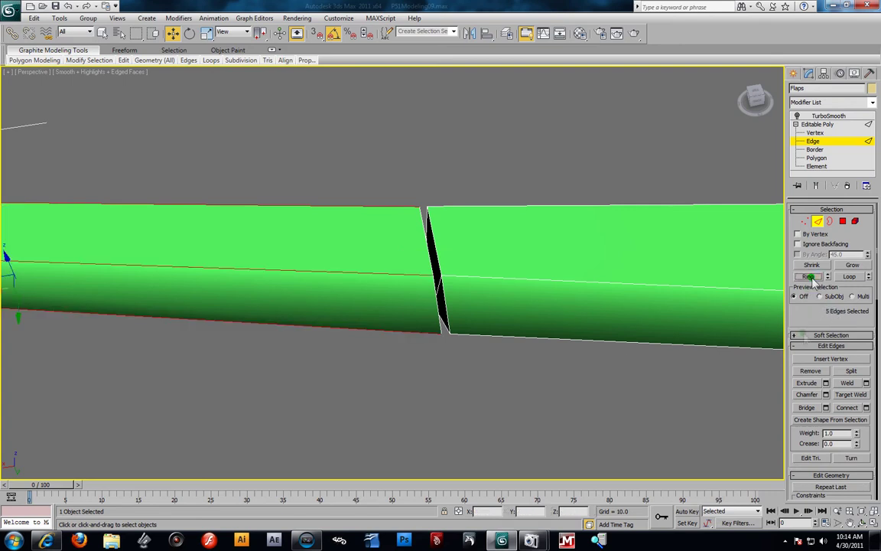
left_click(866, 408)
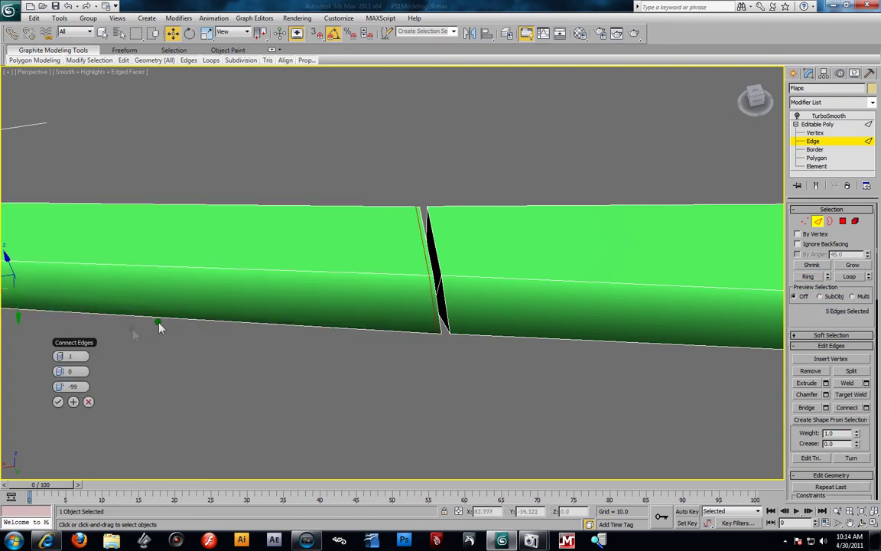
left_click_drag(63, 387, 60, 388)
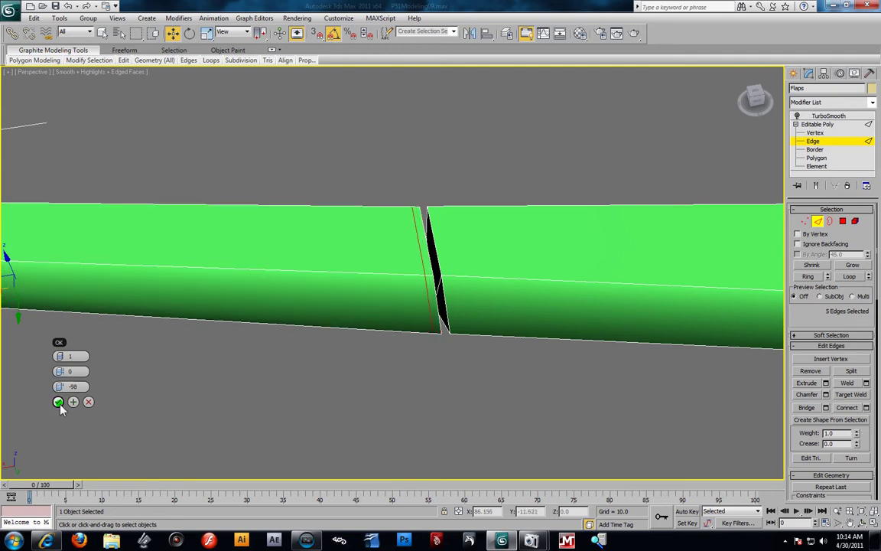
left_click(59, 402)
middle_click_drag(505, 382, 498, 356, "alt")
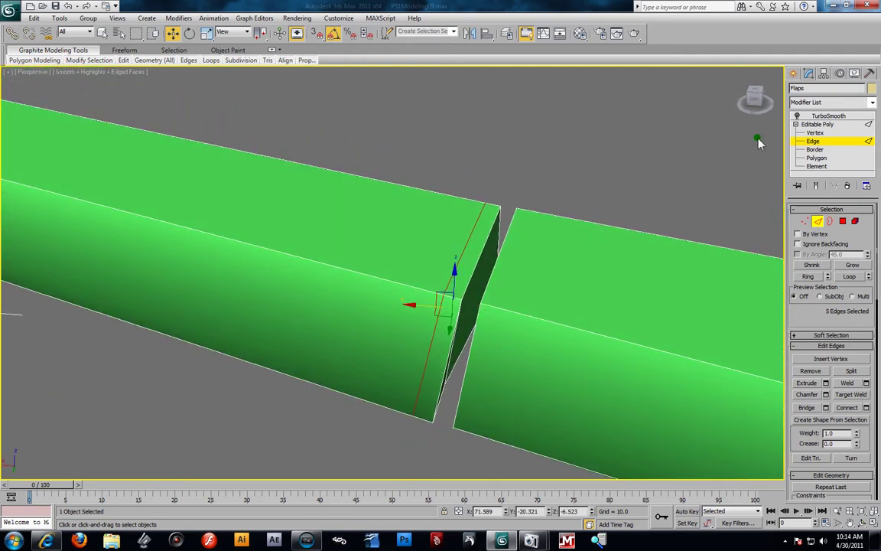
left_click(820, 116)
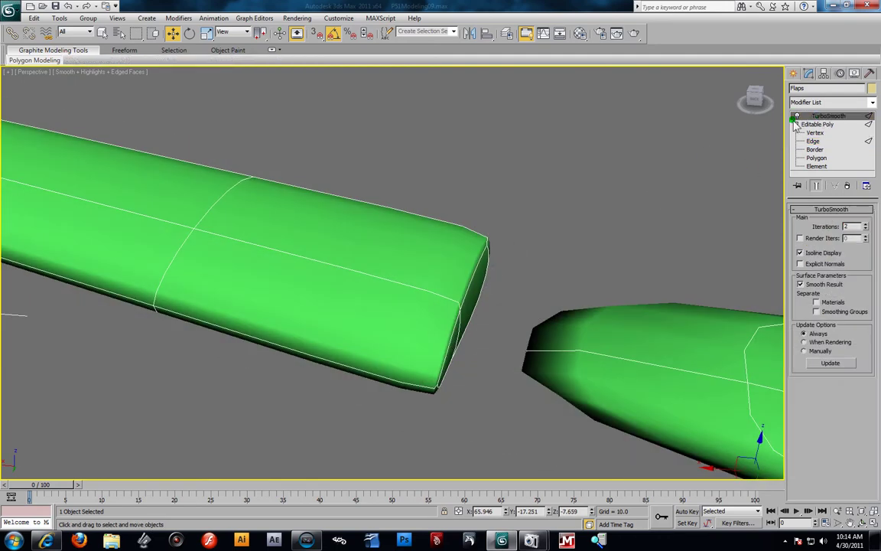
left_click(798, 117)
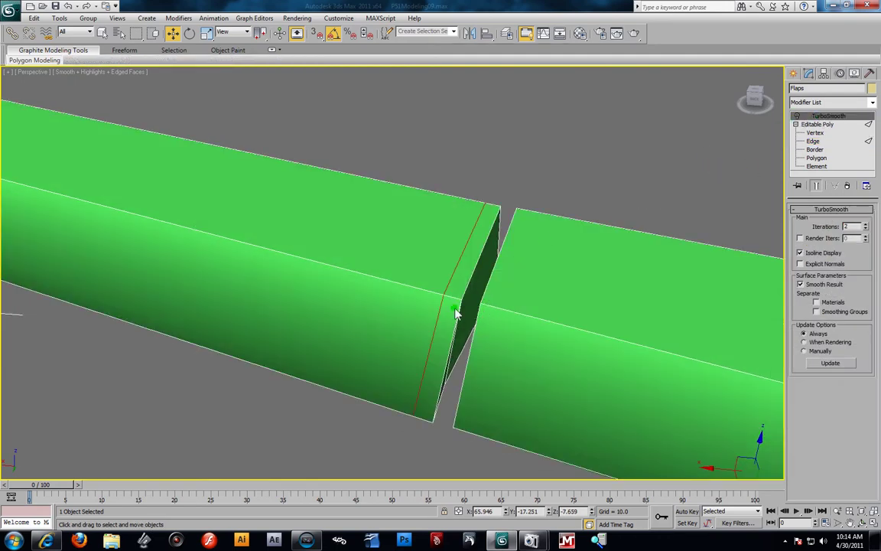
Connect the short edges between the outboard flap's support loop and its gap end with one segment, slide -72.
left_click(812, 141)
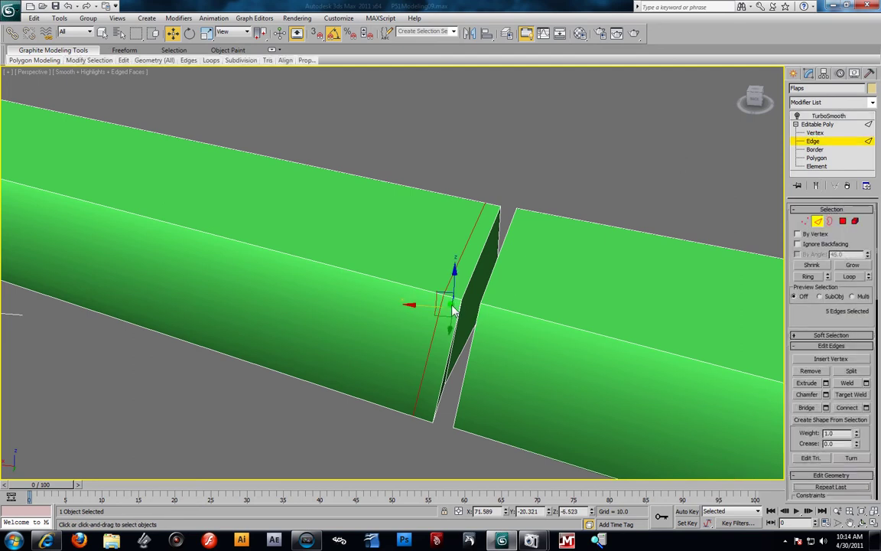
left_click(456, 299)
left_click(809, 277)
left_click(867, 408)
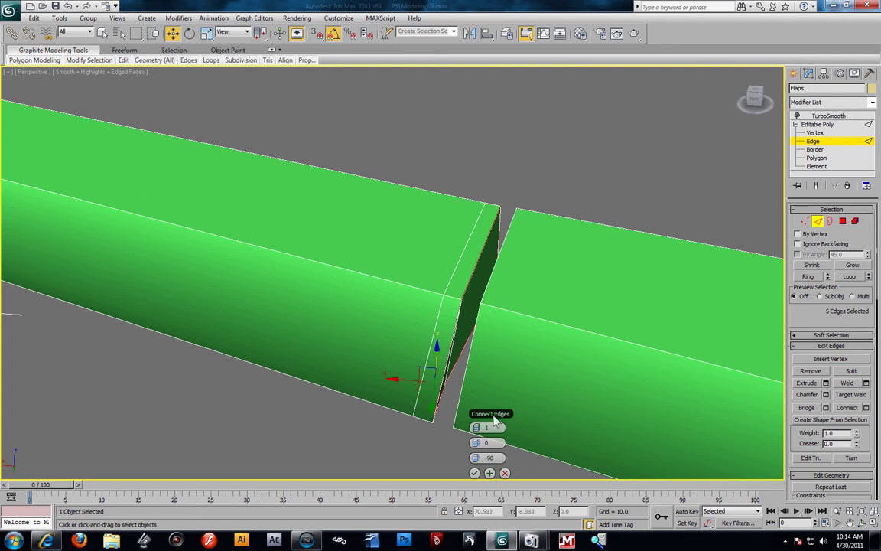
left_click_drag(476, 457, 531, 470)
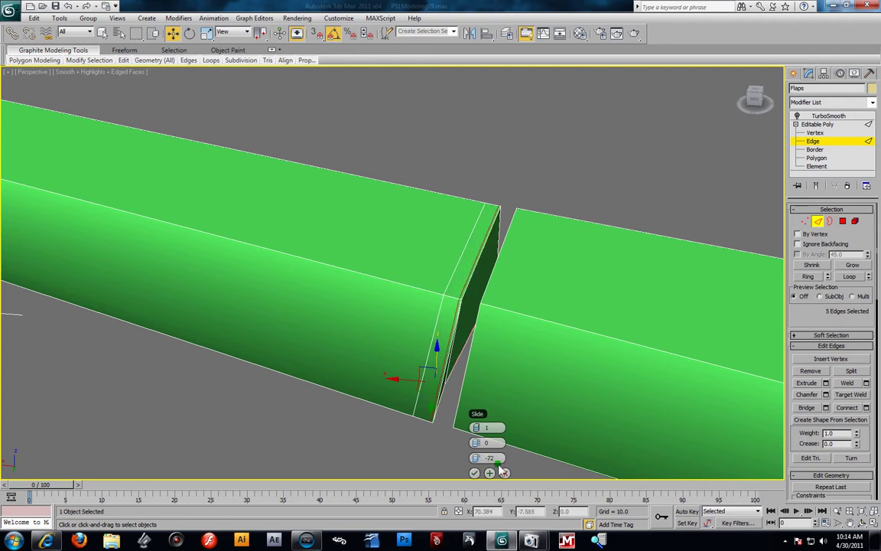
left_click(474, 473)
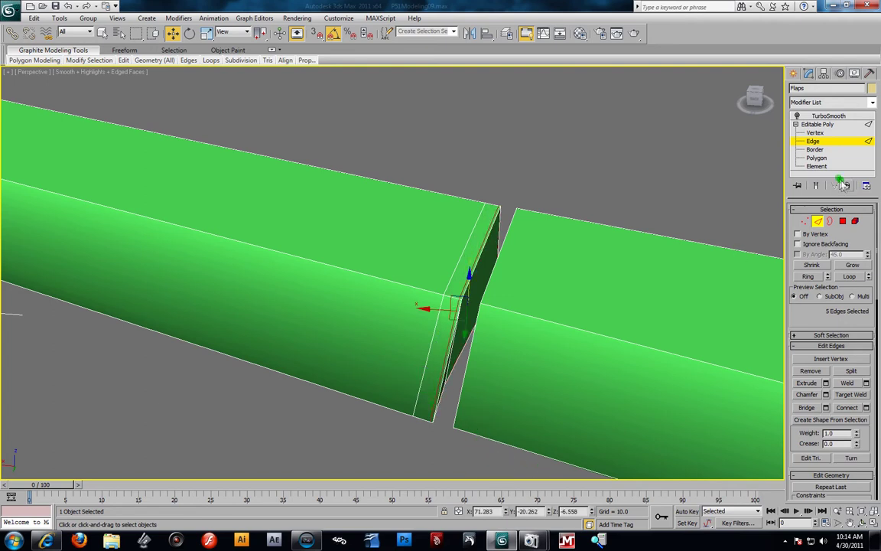
Remove the outboard flap's support loop farther from the gap and check the remaining one under TurboSmooth.
left_click(450, 288)
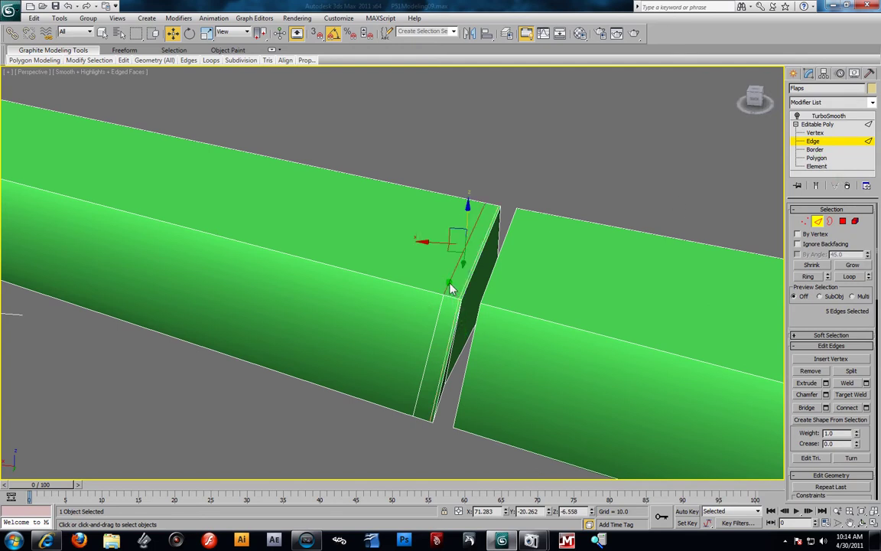
left_click(850, 277)
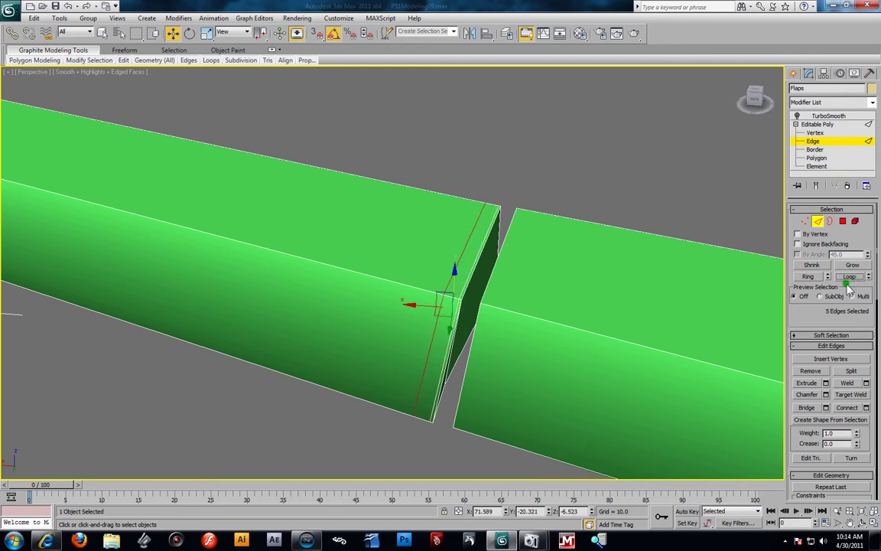
left_click(817, 371)
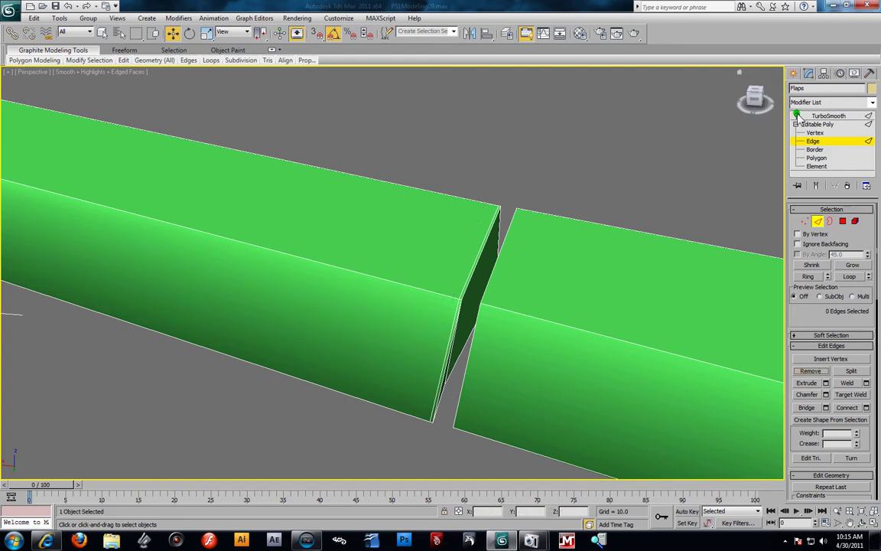
left_click(826, 116)
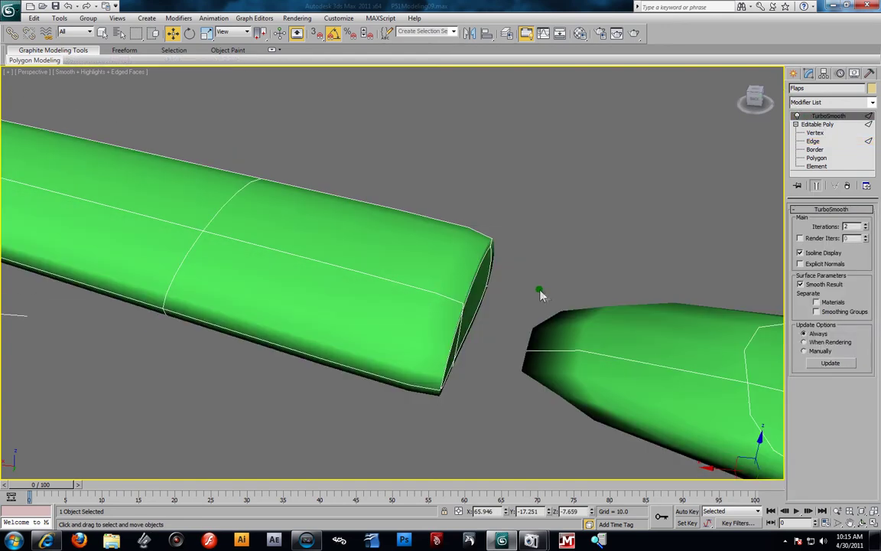
mouse_move(540, 293)
middle_mouse_down("alt")
mouse_move(512, 277)
mouse_move(538, 281)
middle_mouse_up("alt")
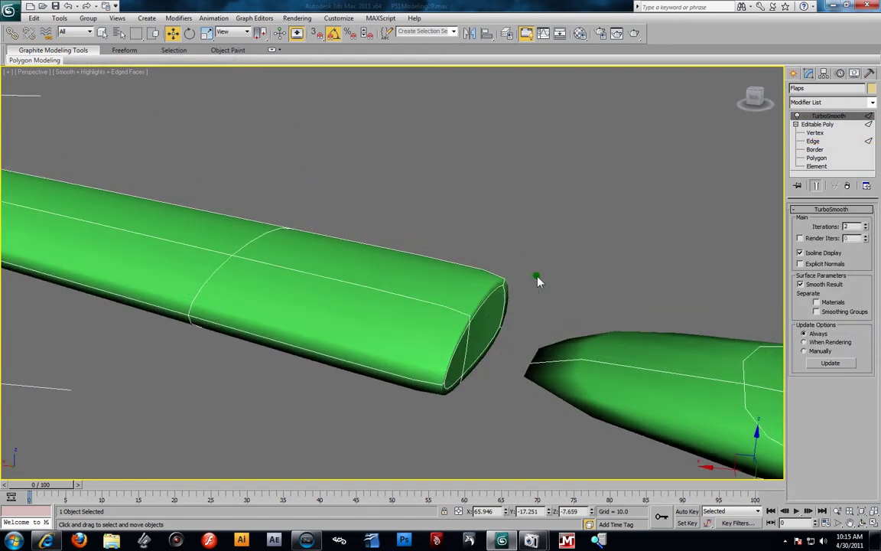
left_click(798, 116)
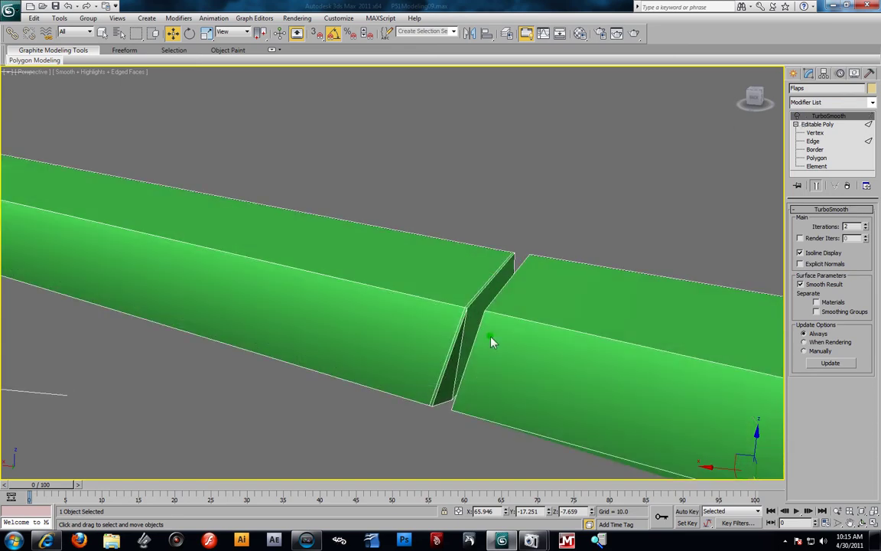
Connect the inboard flap's lengthwise edge ring with one segment slid to -99, beside the gap.
middle_click_drag(492, 340, 513, 349, "alt")
scroll(472, 297, "up", 3)
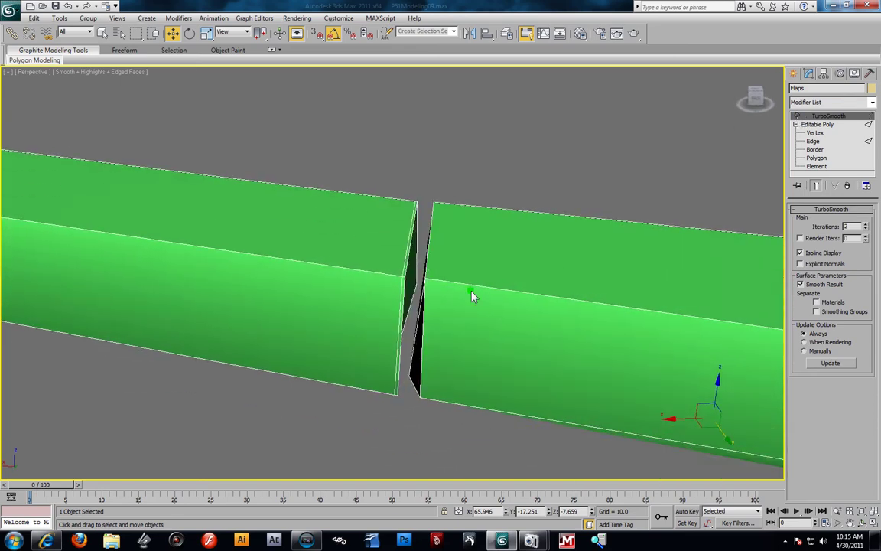
middle_click_drag(471, 292, 462, 282)
left_click(814, 140)
left_click(429, 273)
left_click(806, 276)
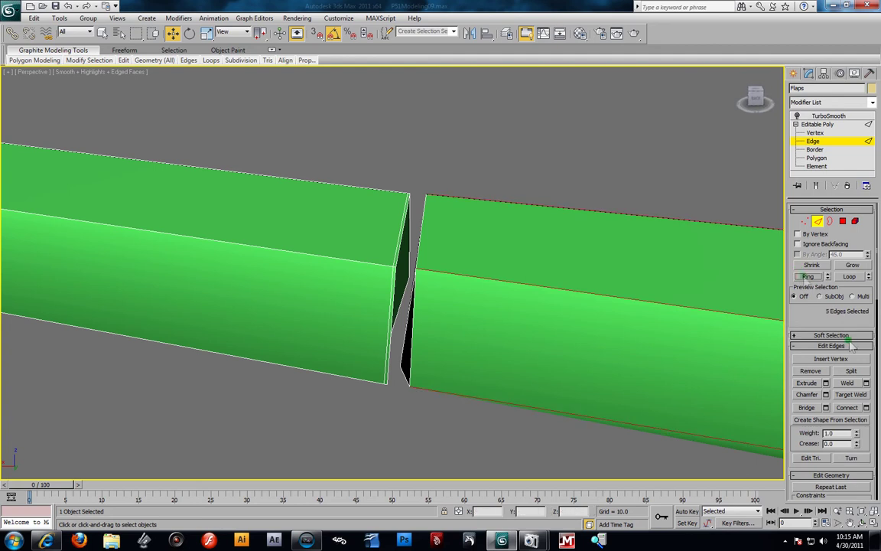
left_click(866, 407)
left_click_drag(750, 458, 695, 465)
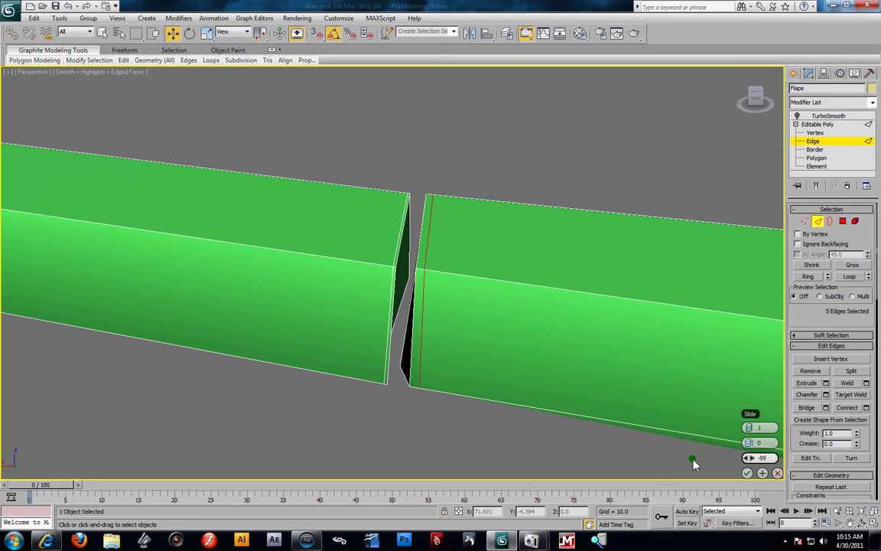
left_click(748, 473)
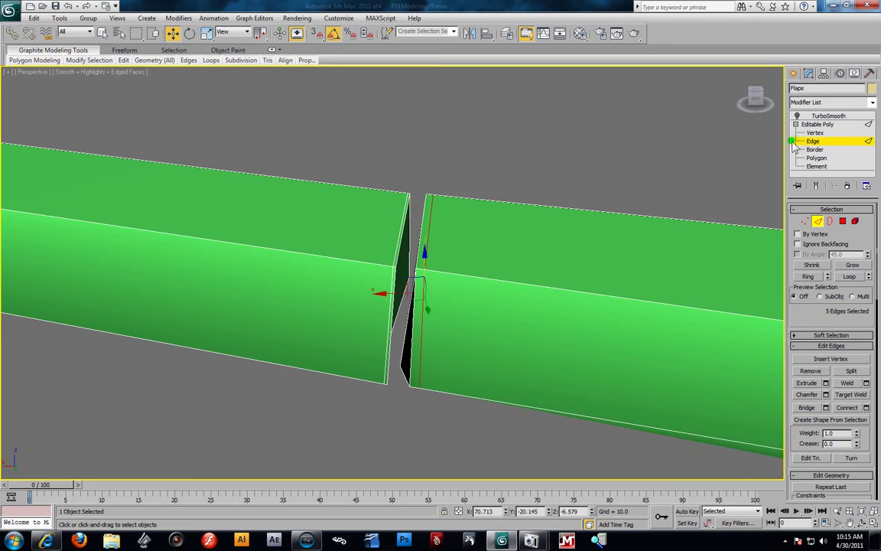
Connect the short edges at the inboard flap's gap end with one segment, slide -66, and preview the flaps under TurboSmooth.
scroll(418, 254, "up", 3)
left_click(441, 245)
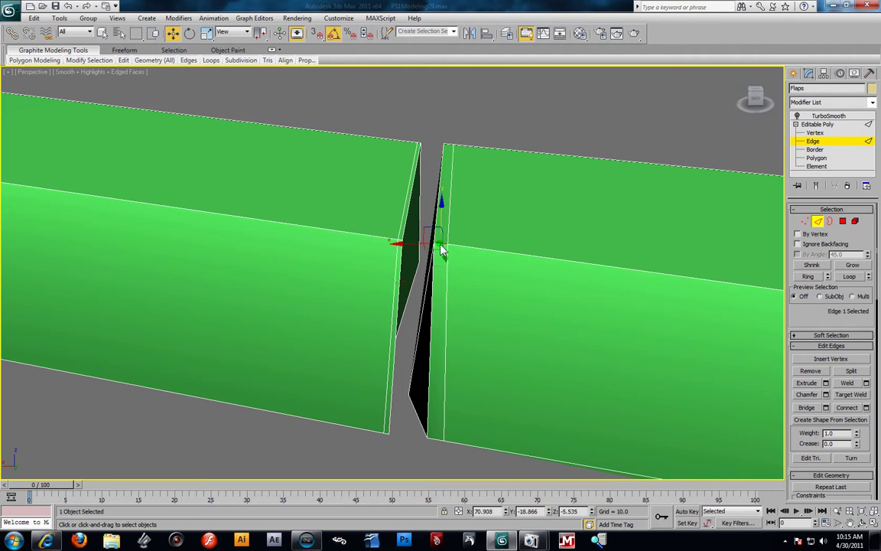
left_click(811, 276)
left_click(866, 408)
left_click_drag(482, 346, 520, 365)
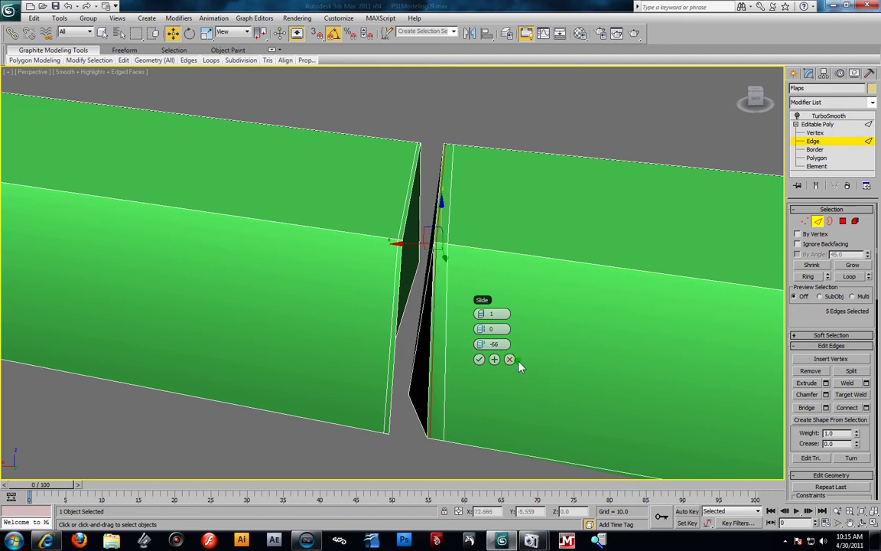
left_click(479, 358)
left_click(824, 116)
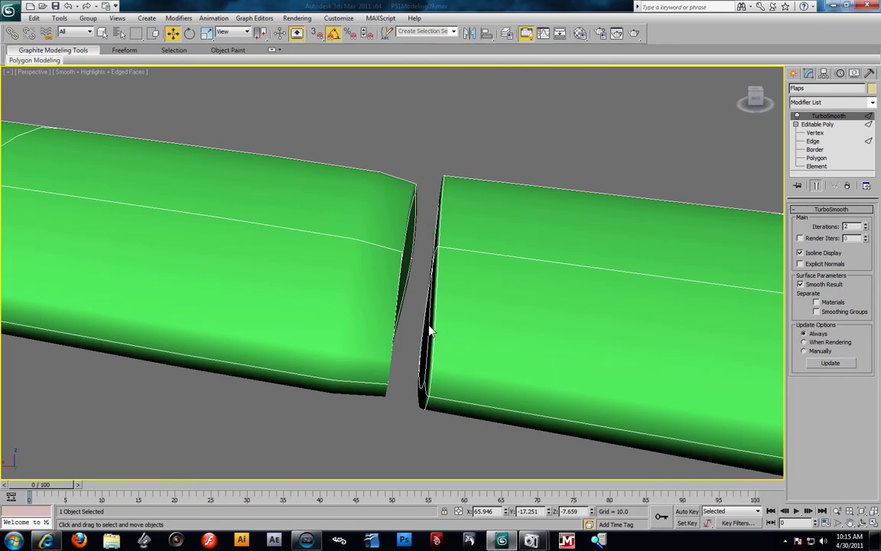
left_click(796, 116)
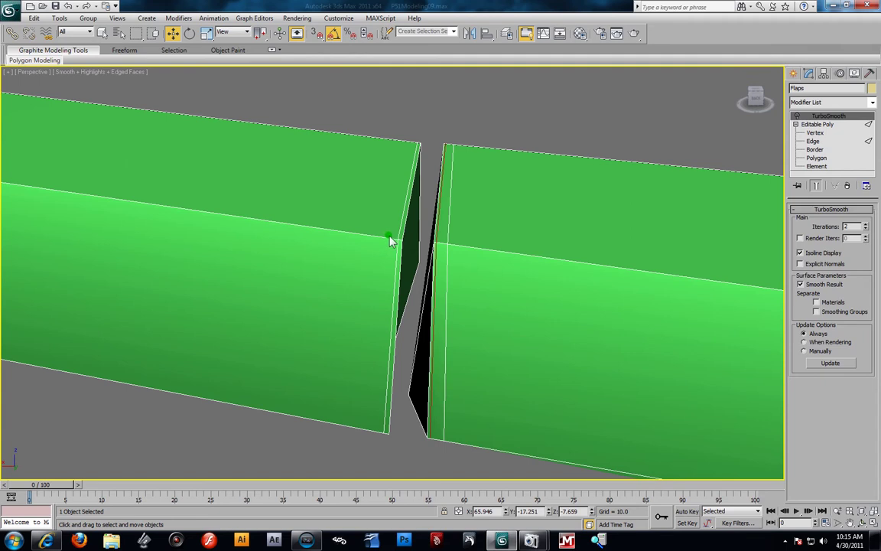
Connect the outboard flap's lengthwise edges with one segment slid to 99 beside the gap, and check both ends under TurboSmooth.
left_click(812, 141)
left_click(382, 242)
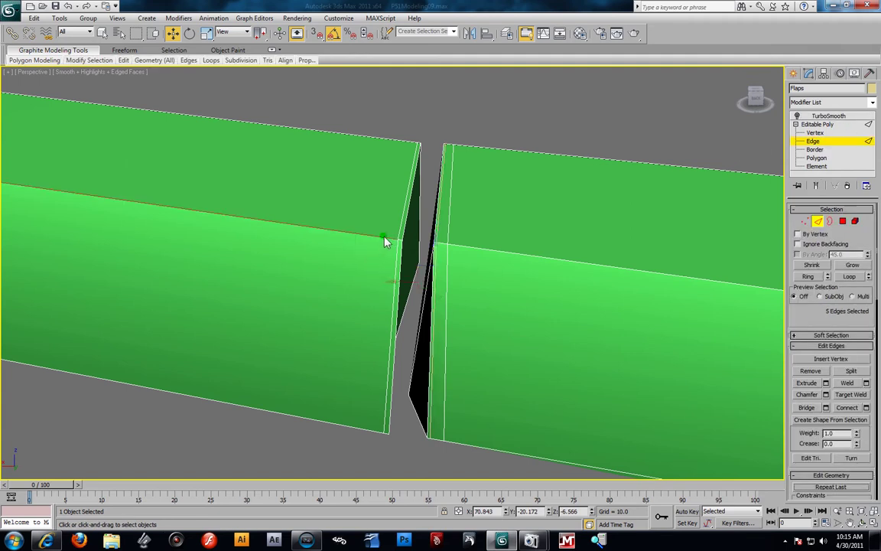
left_click(866, 407)
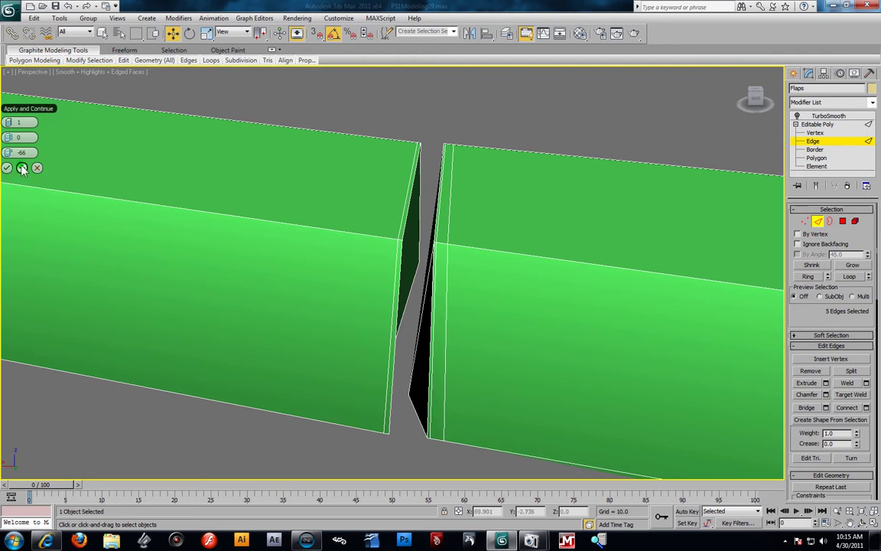
left_click_drag(15, 157, 9, 156)
left_click_drag(237, 210, 360, 295)
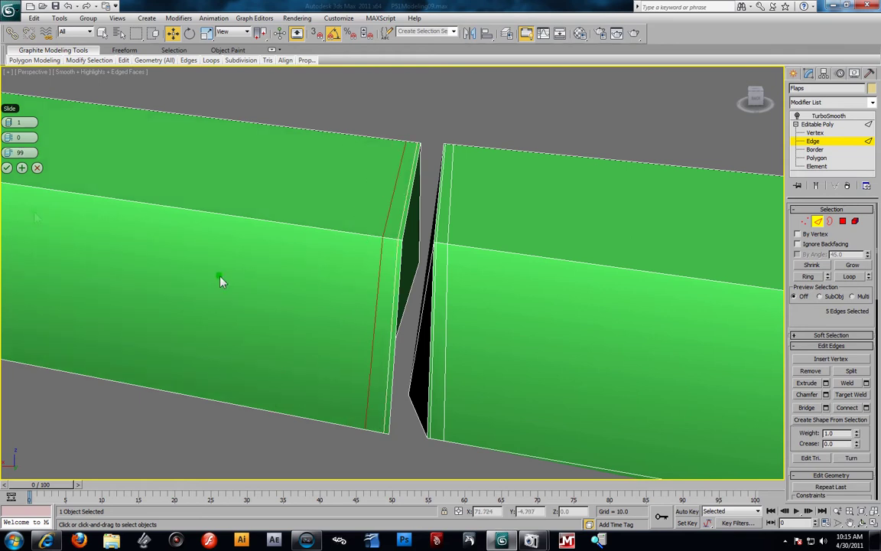
left_click(7, 168)
middle_click_drag(433, 263, 725, 177, "alt")
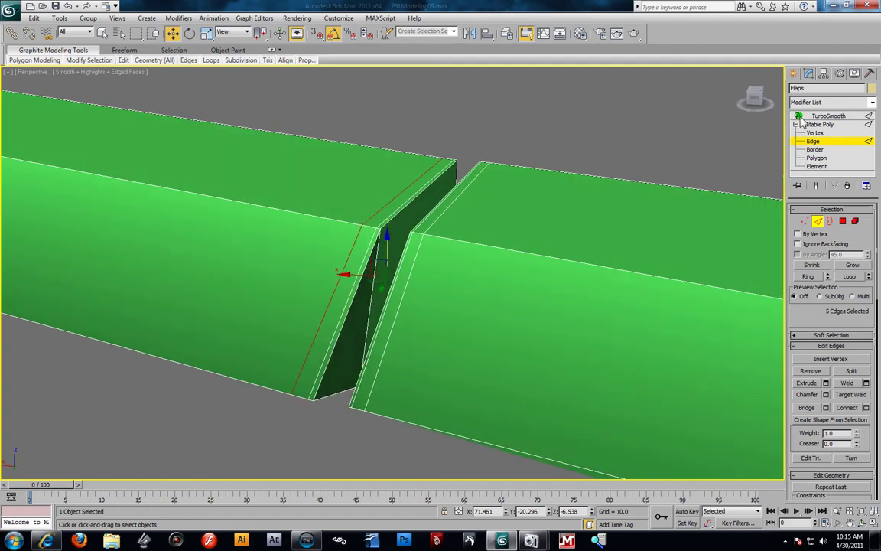
left_click(800, 117)
middle_click_drag(474, 232, 491, 233, "alt")
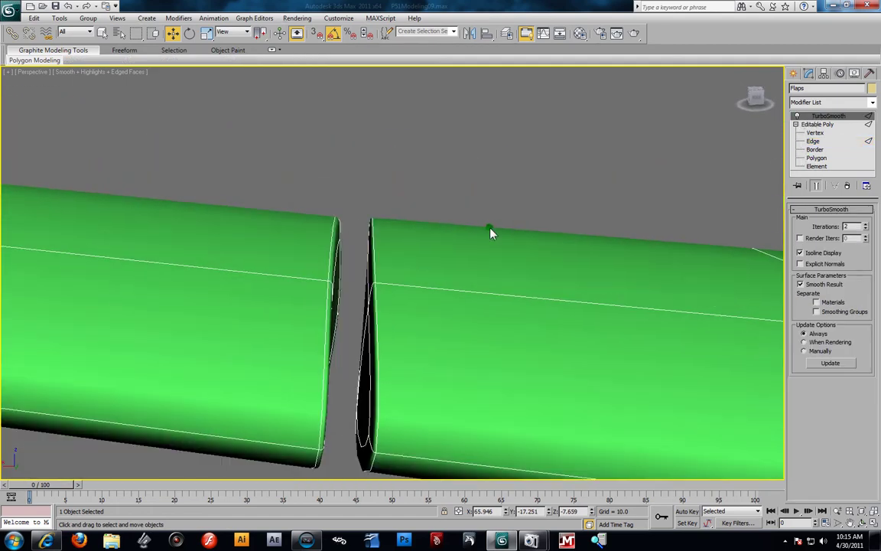
Connect the lengthwise edges of the inboard flap's root-end section with one segment right beside the root end, and check it under TurboSmooth.
left_click(797, 116)
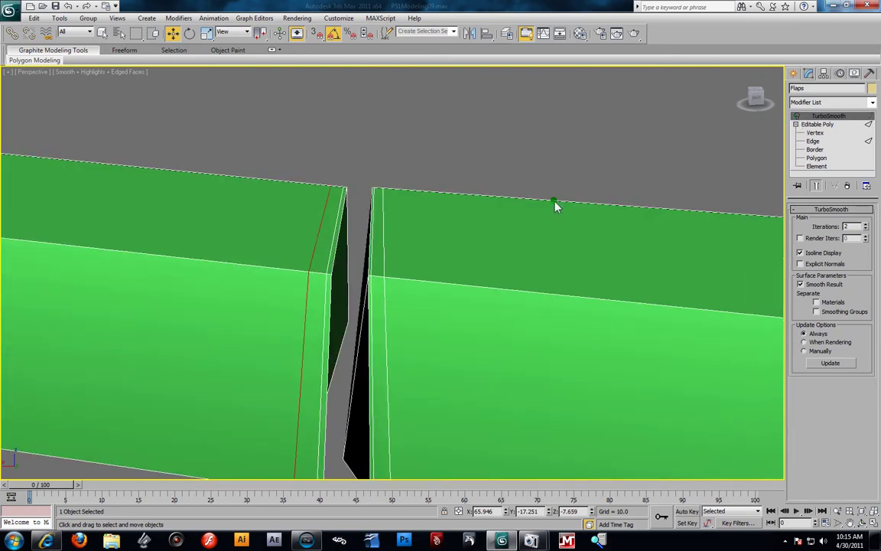
scroll(554, 203, "down", 4)
middle_click_drag(435, 293, 593, 283, "alt")
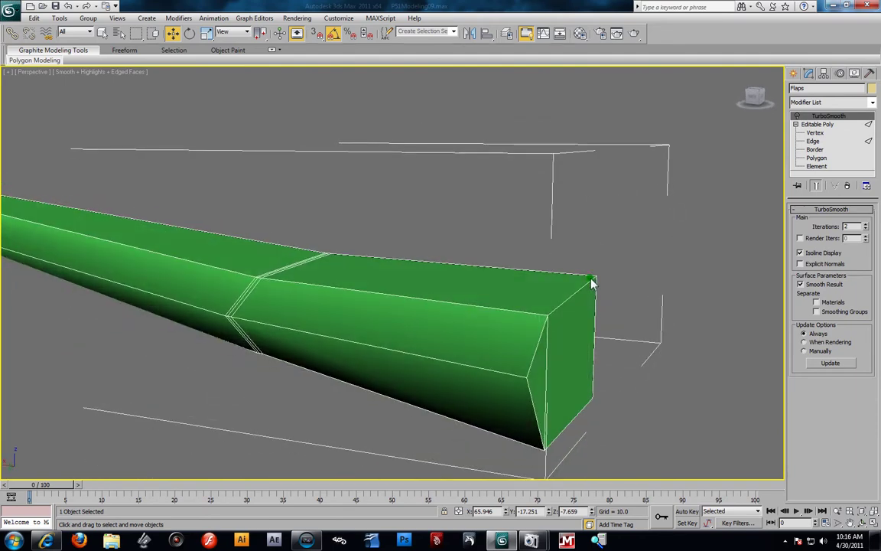
left_click(814, 141)
left_click(541, 316)
left_click(810, 277)
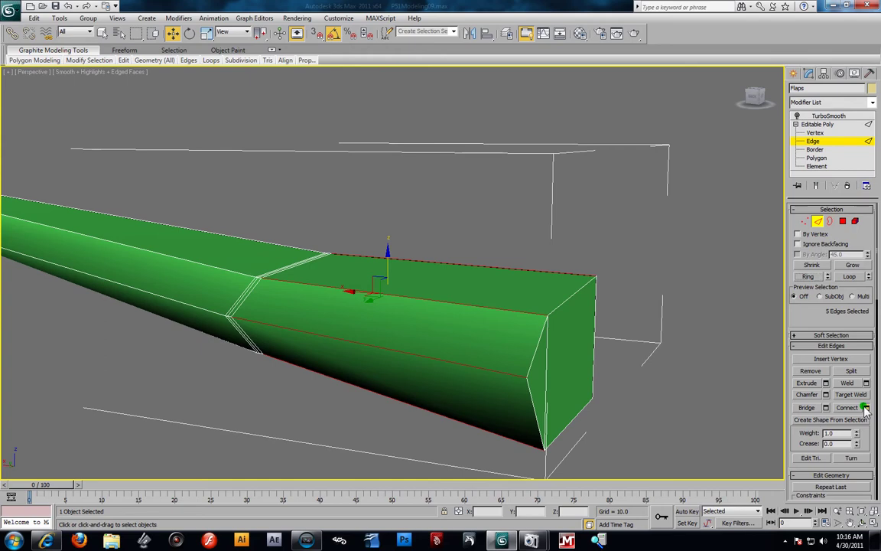
left_click(866, 408)
left_click(426, 412)
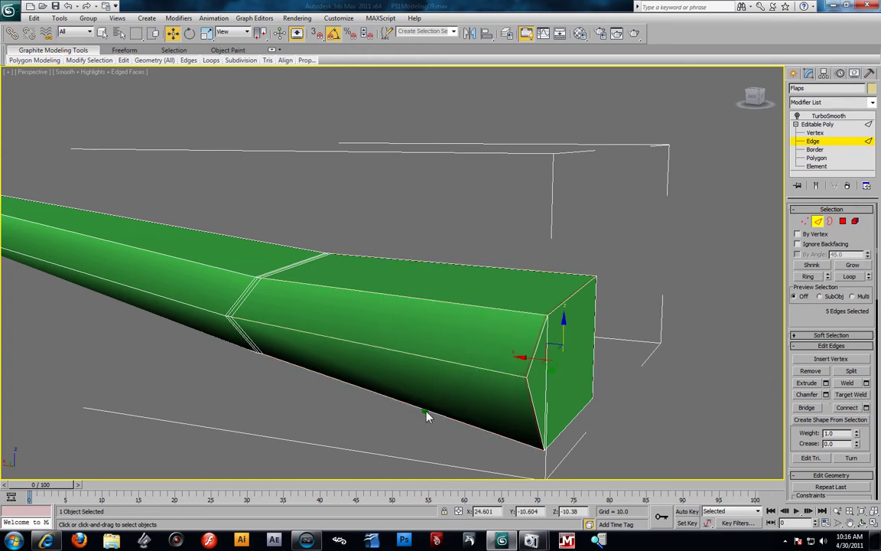
scroll(620, 359, "up", 6)
scroll(643, 365, "down", 6)
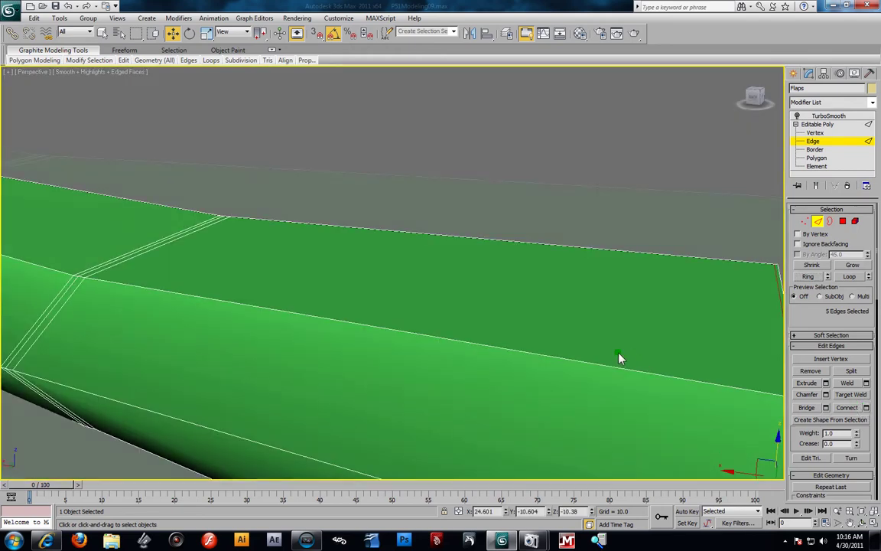
middle_click_drag(619, 358, 419, 329, "alt")
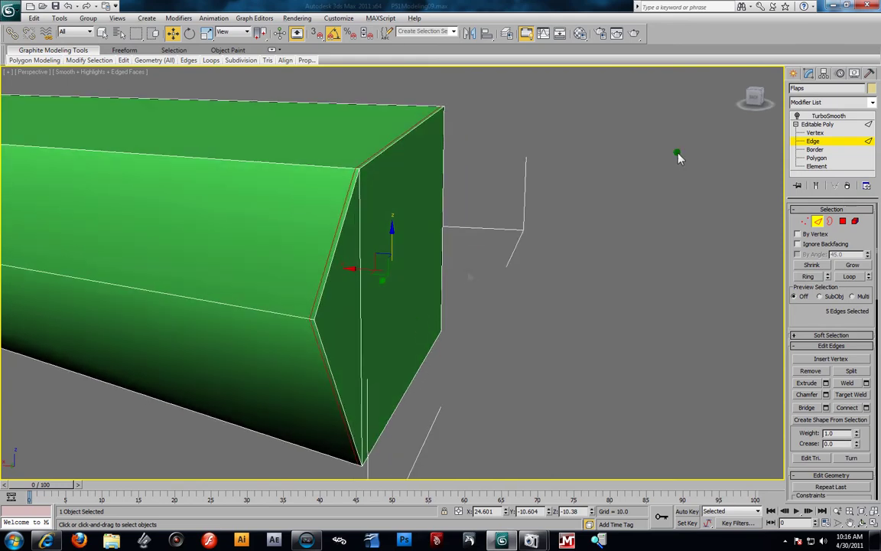
left_click(797, 116)
left_click(828, 116)
mouse_move(412, 226)
middle_mouse_down("alt")
mouse_move(422, 228)
mouse_move(409, 231)
mouse_move(415, 235)
middle_mouse_up("alt")
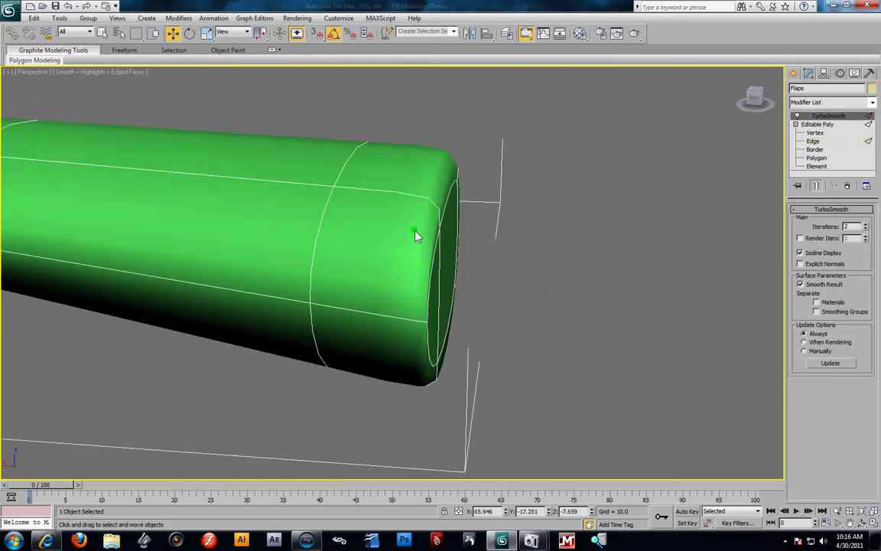
Connect the short edges at the inboard flap's root end with one segment, slide -14, and inspect the end under TurboSmooth.
left_click(797, 116)
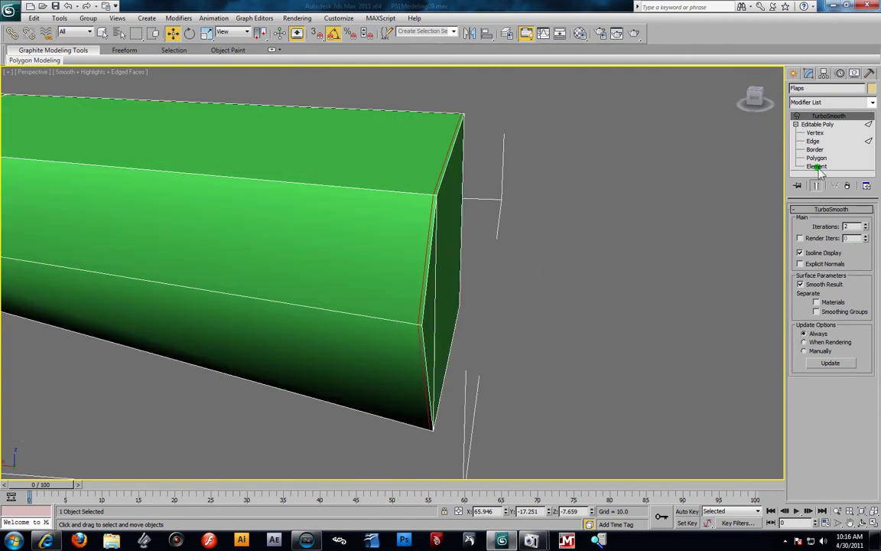
scroll(539, 250, "up", 1)
left_click(826, 142)
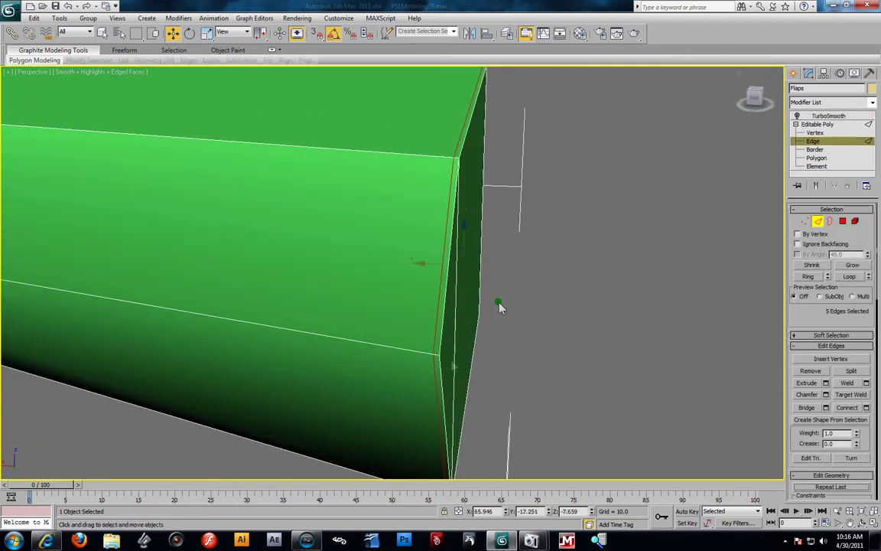
left_click(436, 358)
left_click(814, 277)
left_click(867, 408)
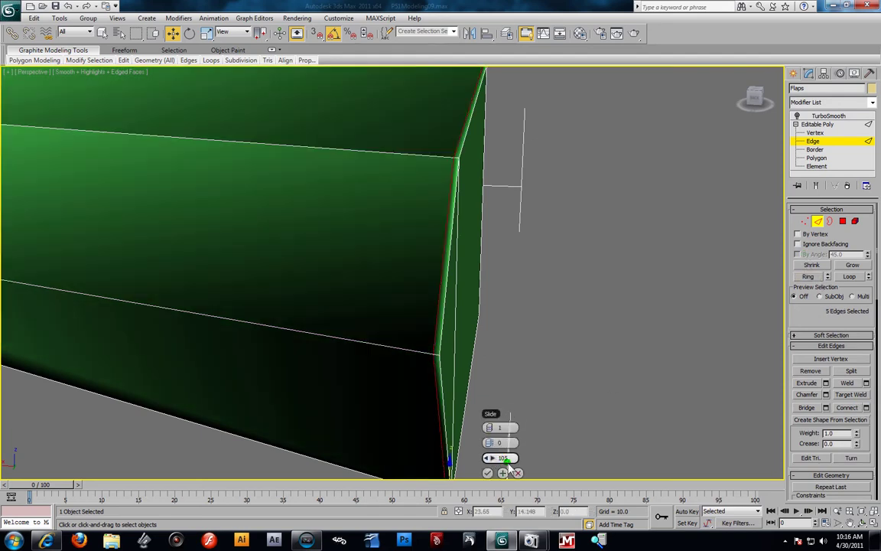
left_click_drag(508, 464, 289, 412)
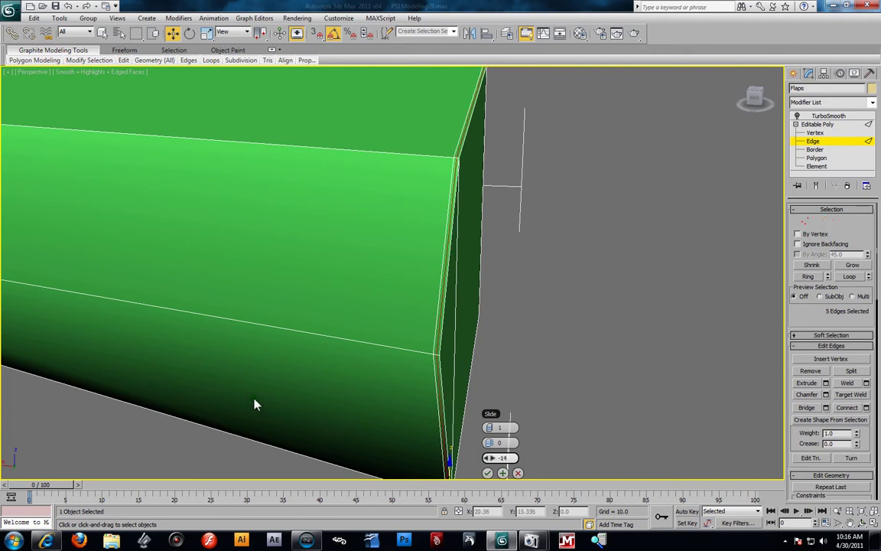
left_click(488, 473)
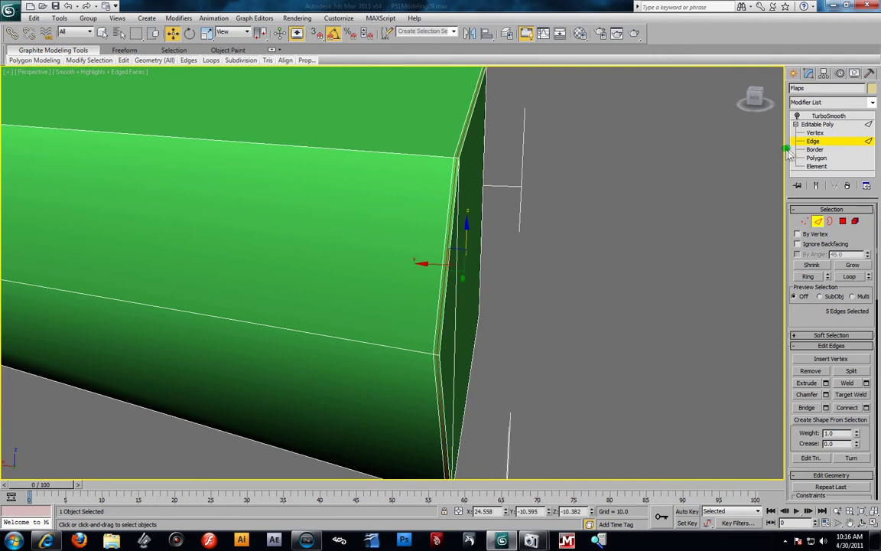
left_click(796, 115)
scroll(562, 180, "down", 2)
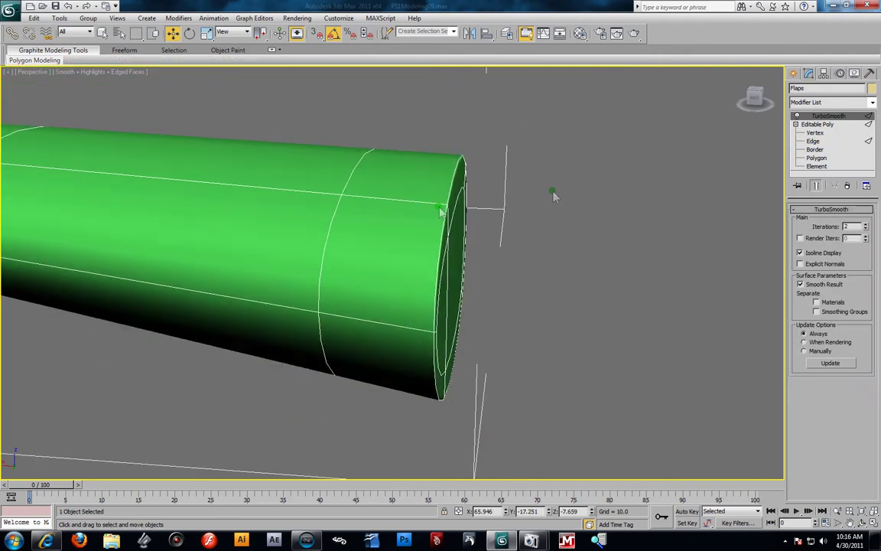
middle_click_drag(444, 210, 794, 323, "alt")
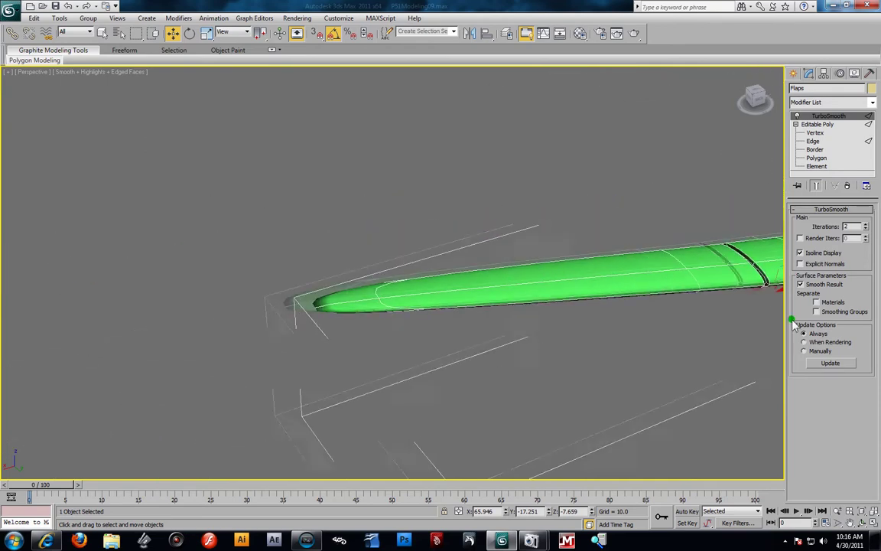
Connect the outboard flap's lengthwise edge ring with one segment slid to -99, beside the flap's outer end.
left_click(796, 115)
scroll(334, 366, "up", 4)
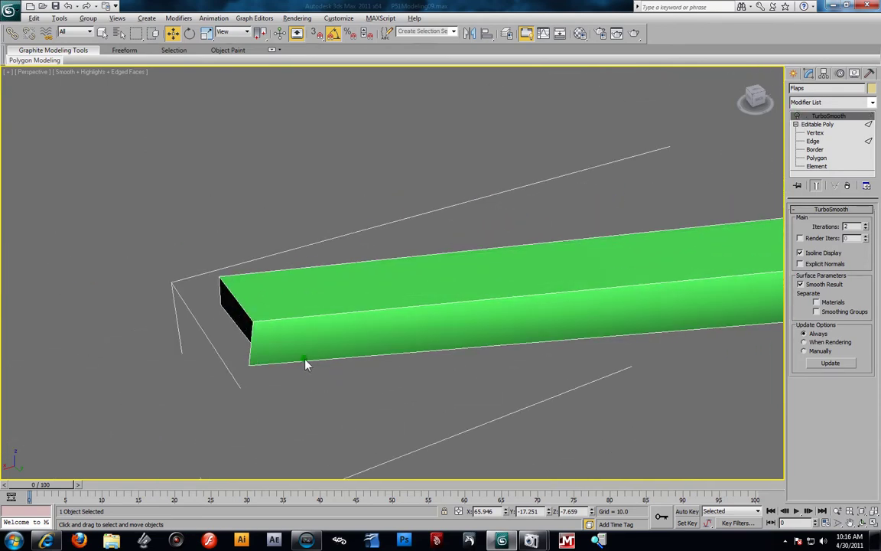
scroll(368, 385, "up", 4)
scroll(427, 416, "down", 5)
scroll(453, 401, "up", 4)
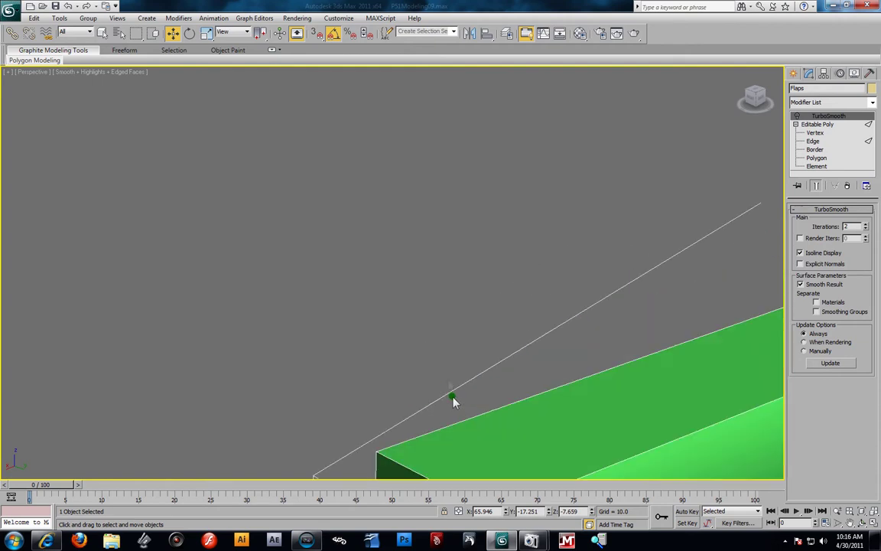
scroll(414, 386, "down", 3)
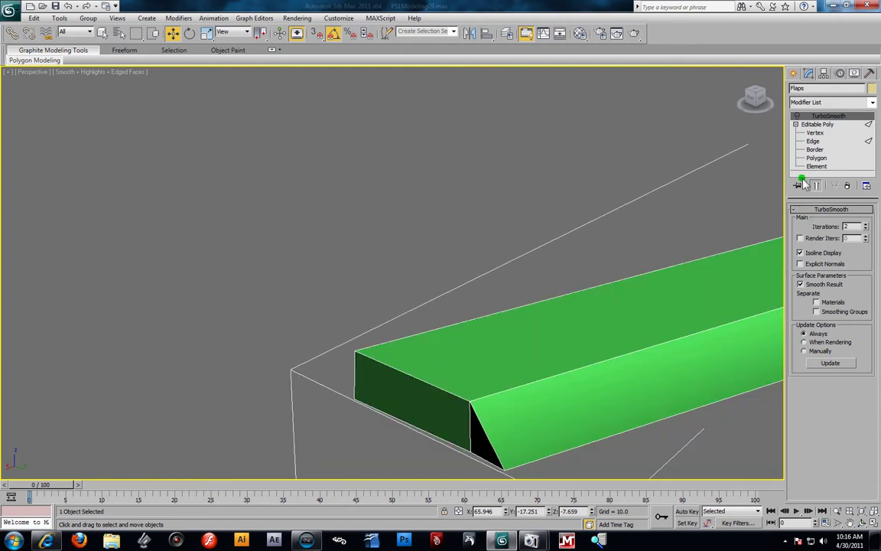
key("2")
left_click(460, 395)
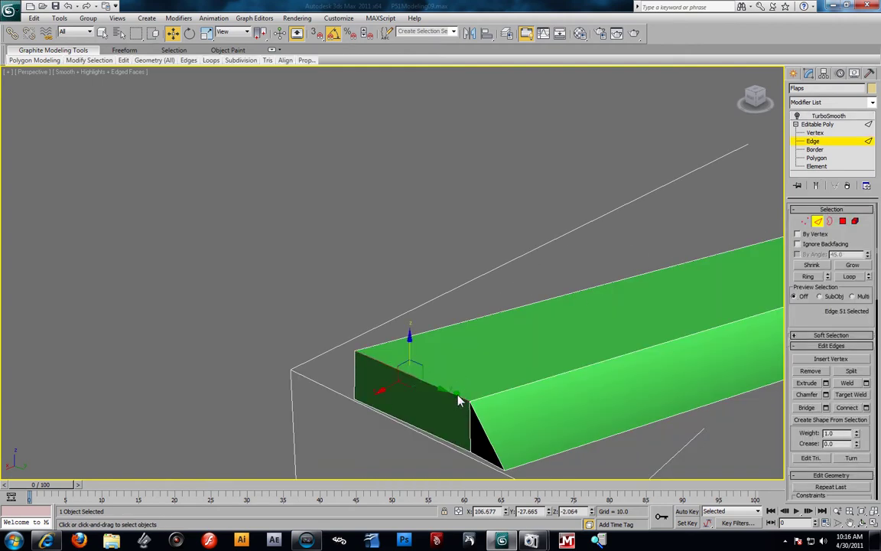
scroll(459, 399, "up", 3)
middle_click_drag(575, 348, 586, 314, "alt")
middle_click_drag(604, 274, 441, 376, "alt")
left_click(501, 329)
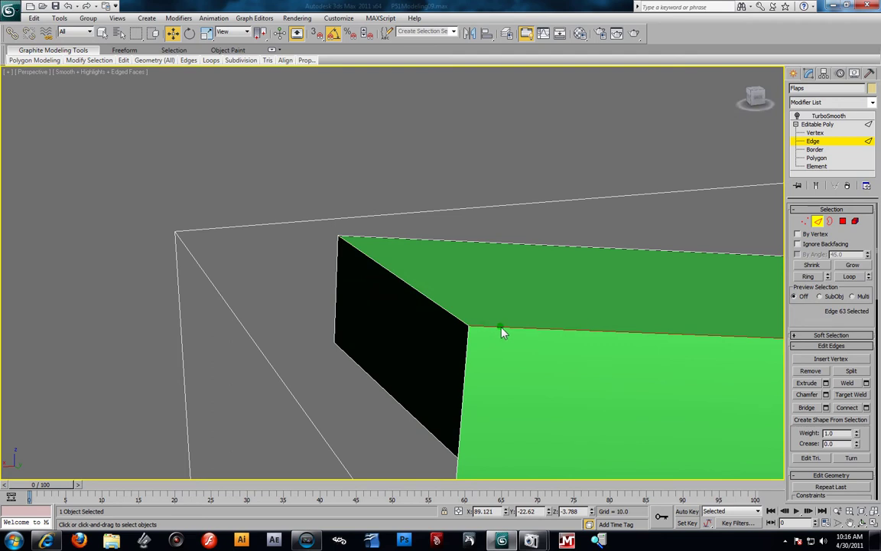
left_click(819, 277)
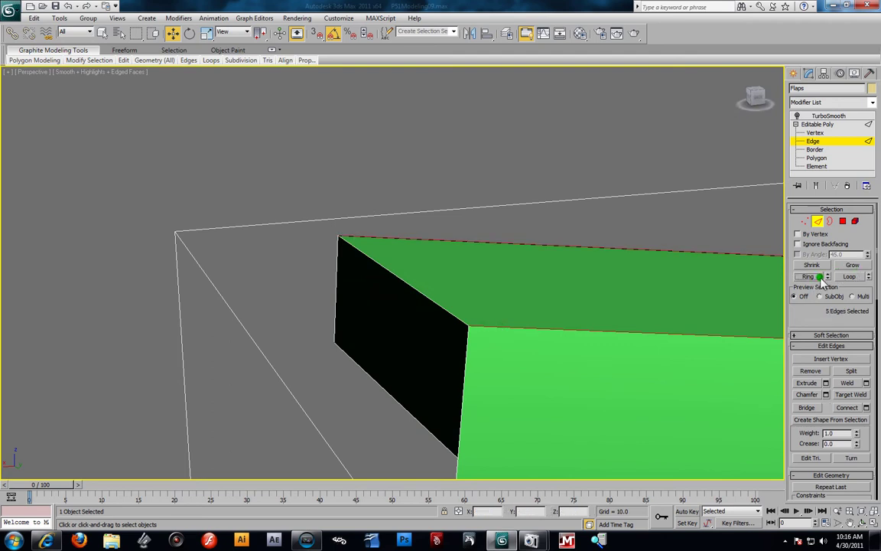
left_click(867, 408)
left_click_drag(747, 458, 750, 459)
mouse_move(570, 454)
left_mouse_down()
mouse_move(541, 449)
mouse_move(575, 450)
left_mouse_up()
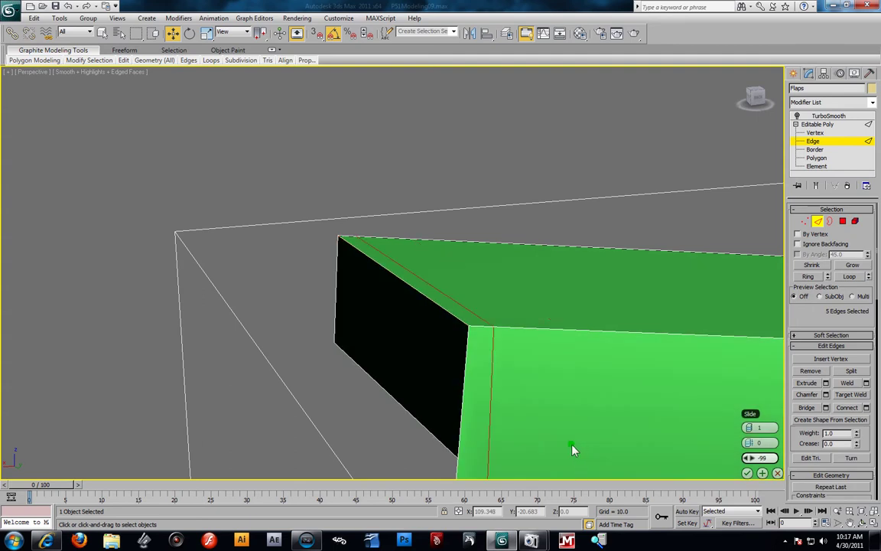
left_click(747, 473)
Connect the short edges at the outboard flap's outer end with one segment, slide -81, and preview the flaps under TurboSmooth.
middle_click_drag(480, 383, 446, 299)
left_click(418, 379)
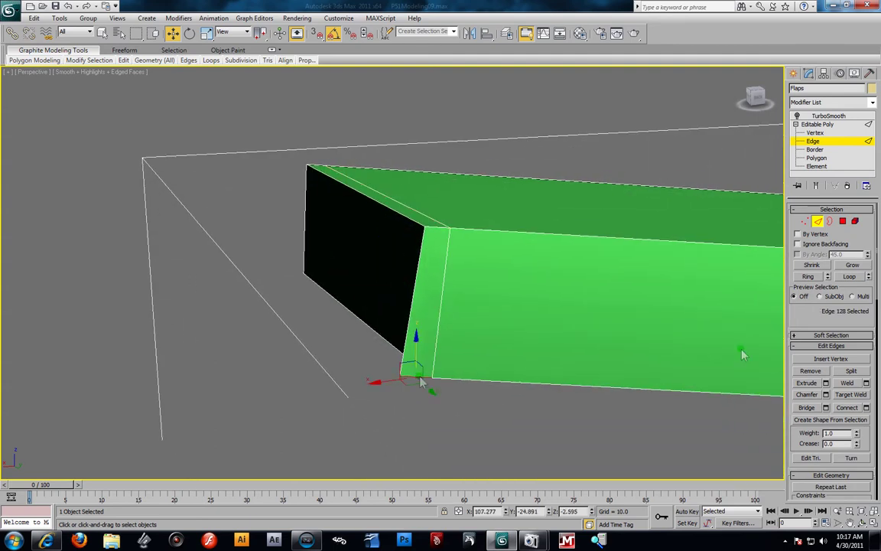
left_click(812, 276)
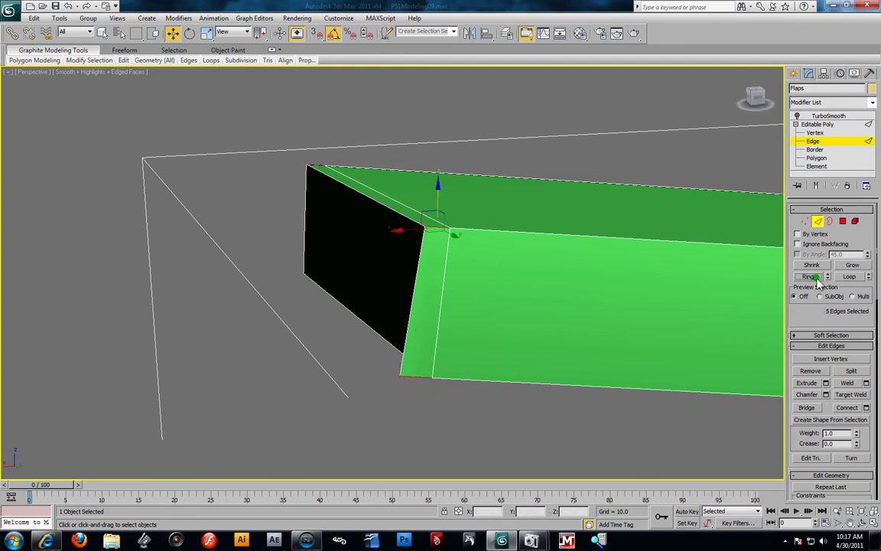
left_click(867, 408)
left_click_drag(494, 329, 517, 341)
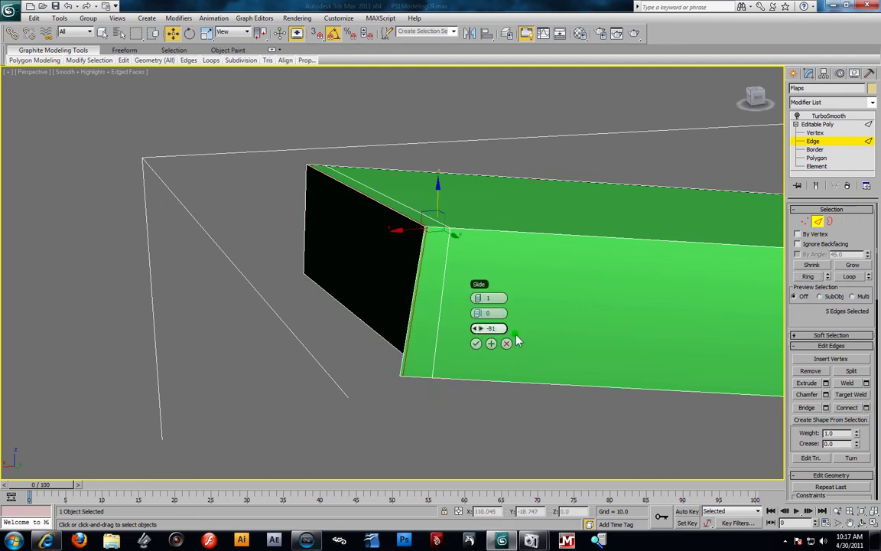
left_click(476, 344)
left_click(795, 117)
left_click(814, 117)
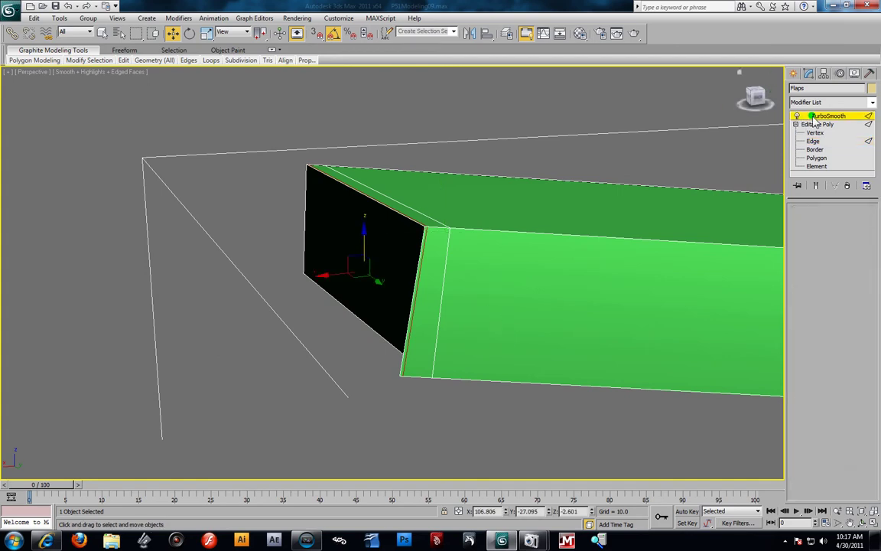
scroll(467, 254, "down", 3)
middle_click_drag(466, 254, 375, 265, "alt")
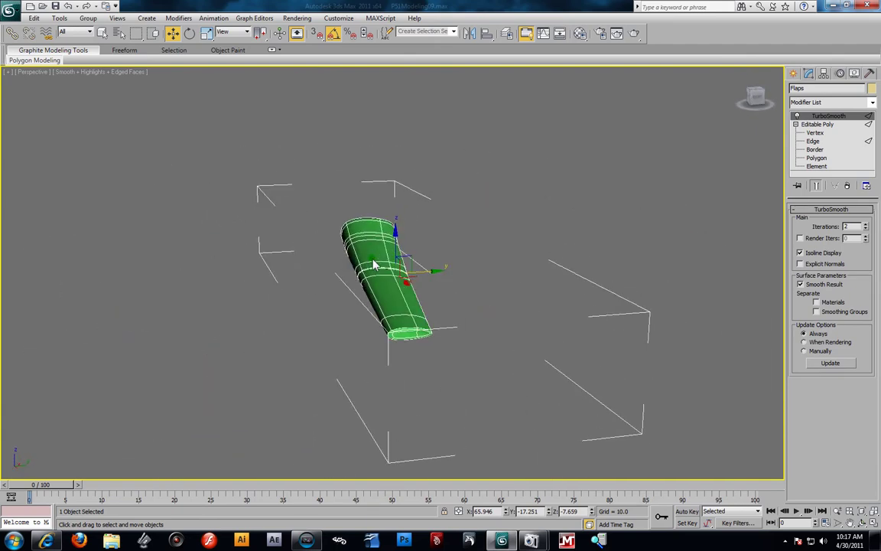
Connect the outboard flap's crosswise edge ring with a lengthwise loop slid close to the flat side face, opposite the pointed edge.
left_click(797, 115)
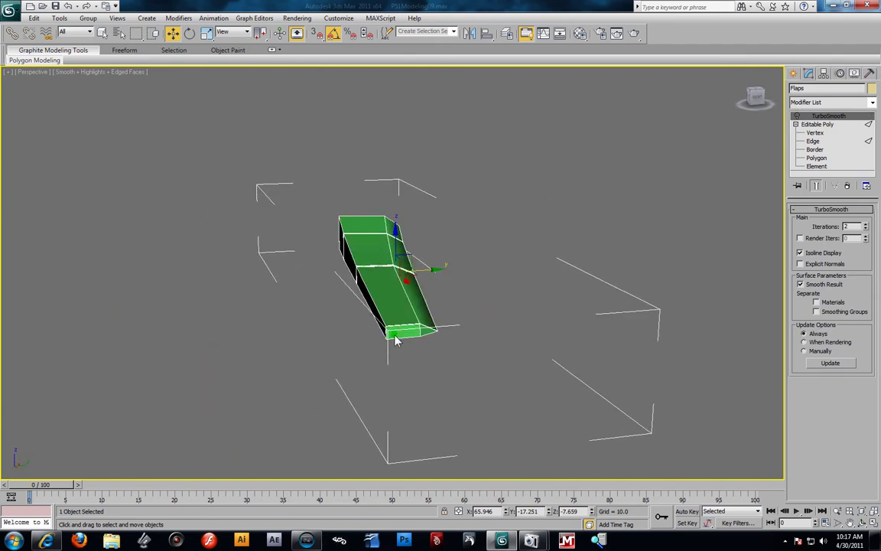
scroll(395, 348, "up", 5)
middle_click_drag(420, 396, 368, 184, "alt")
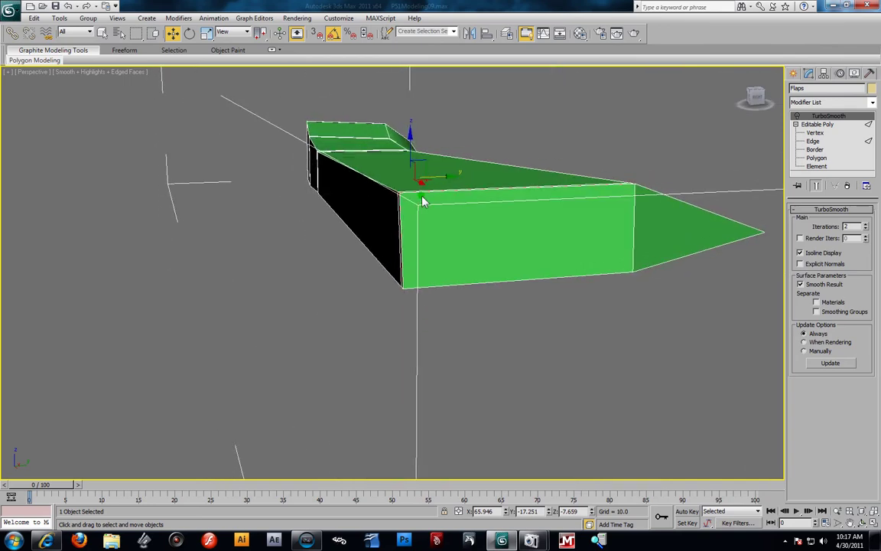
left_click(817, 141)
middle_click_drag(535, 234, 481, 238, "alt")
left_click(427, 204)
left_click(425, 196)
left_click(805, 275)
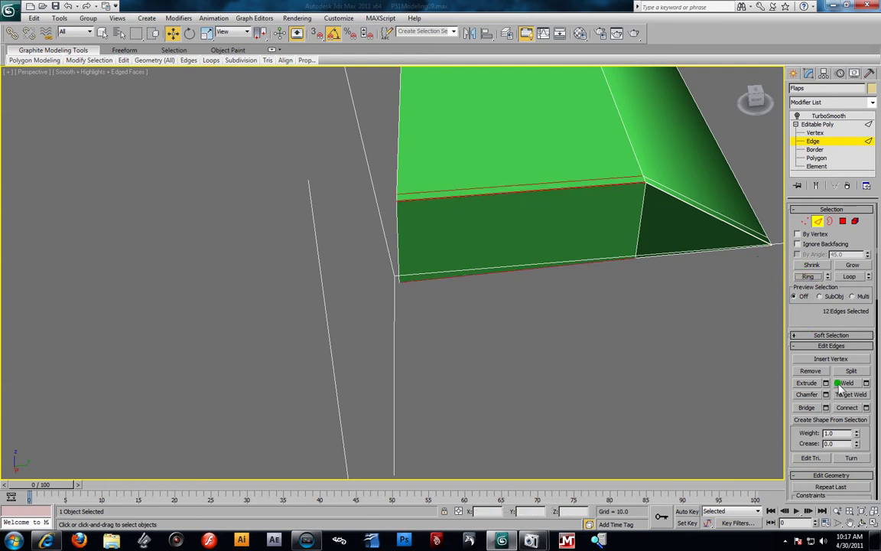
left_click(866, 408)
left_click_drag(497, 116, 459, 122)
left_click(495, 131)
Connect the inboard flap's crosswise edge ring, picked beside the gap, with a lengthwise loop slid close to its flat side face.
scroll(426, 140, "down", 6)
middle_click_drag(427, 140, 626, 350)
scroll(283, 309, "up", 2)
scroll(626, 350, "up", 5)
middle_click_drag(505, 347, 406, 340, "alt")
scroll(396, 347, "up", 2)
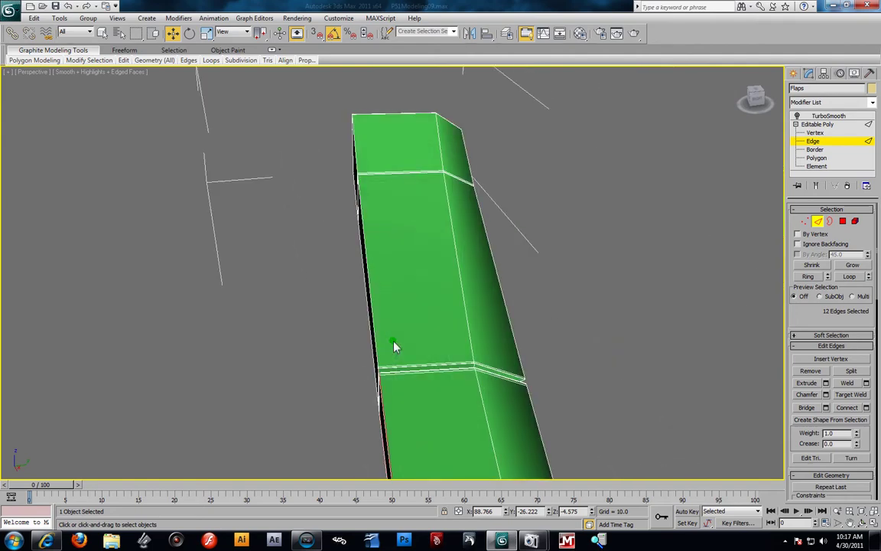
left_click(398, 369)
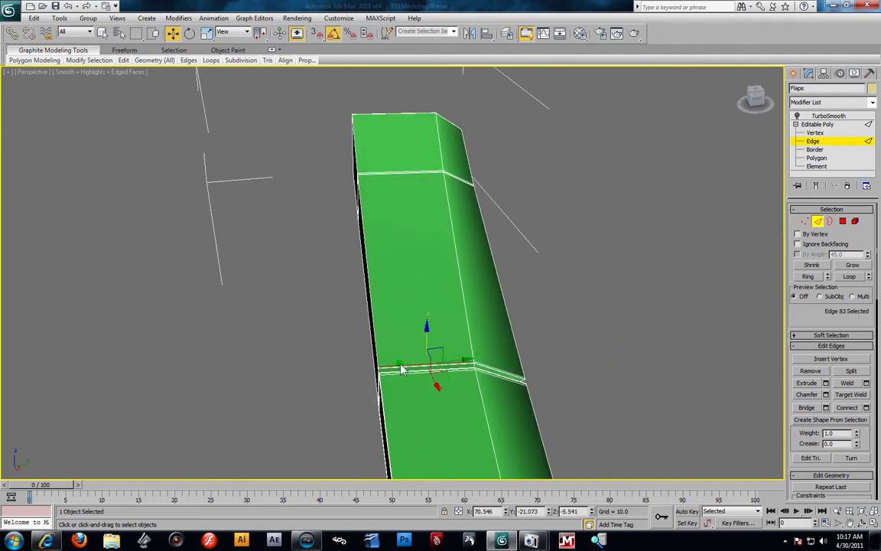
key("z")
middle_click_drag(313, 326, 596, 323, "alt")
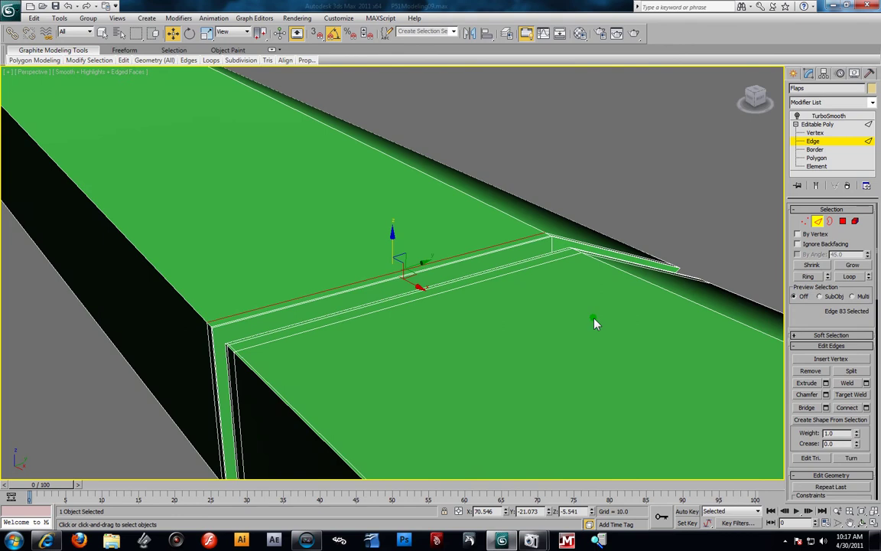
left_click(809, 277)
left_click(866, 408)
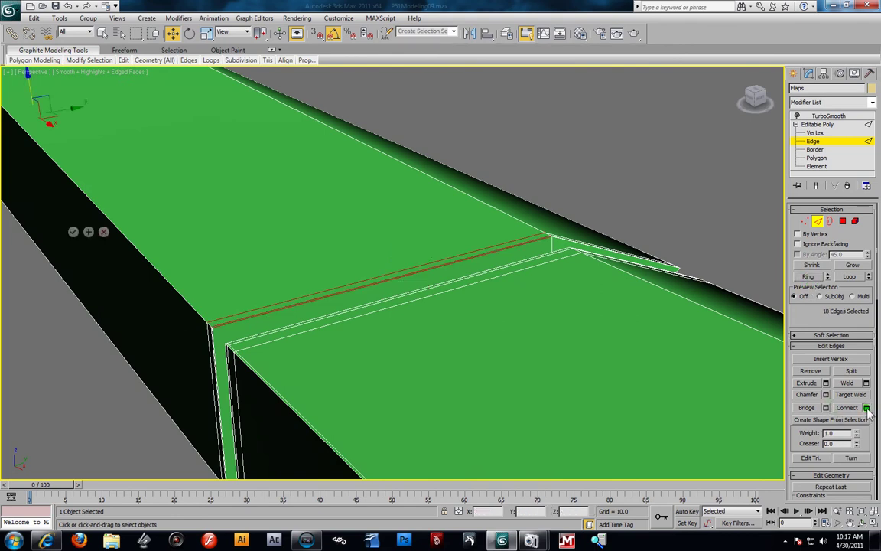
left_click_drag(90, 220, 493, 250)
left_click(74, 231)
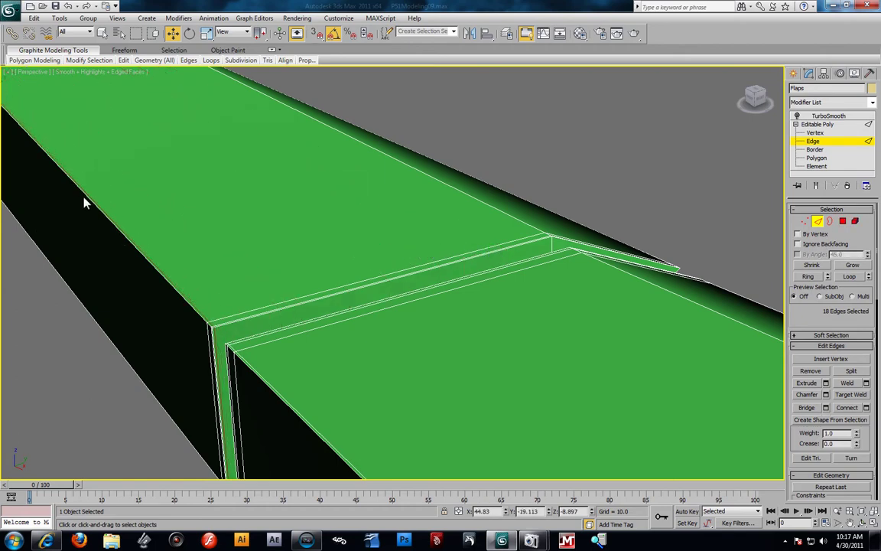
middle_click_drag(84, 201, 426, 398)
scroll(427, 398, "down", 3)
middle_click_drag(190, 172, 412, 330)
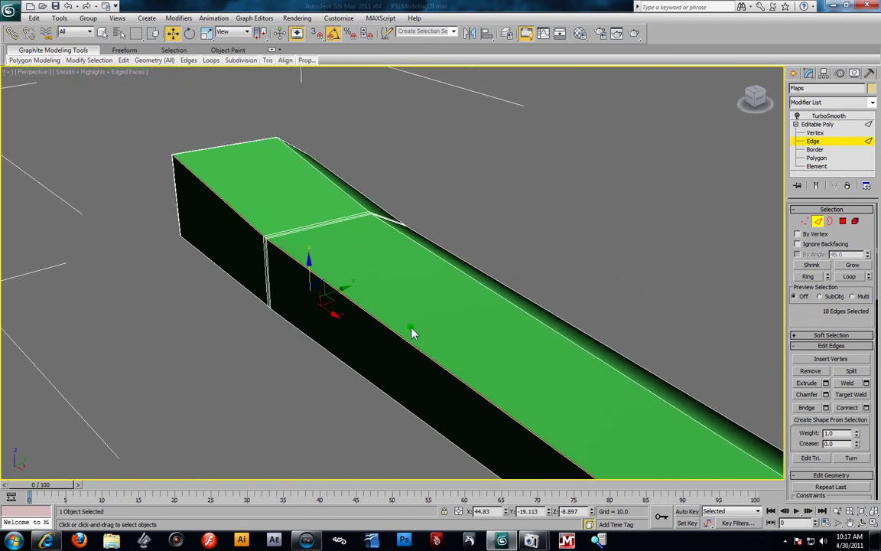
Leave edge editing, return to the flaps' TurboSmooth level and deselect the flaps.
scroll(412, 330, "up", 1)
scroll(335, 314, "down", 1)
middle_click_drag(550, 355, 464, 372, "alt")
scroll(459, 372, "down", 2)
middle_click_drag(450, 421, 413, 346)
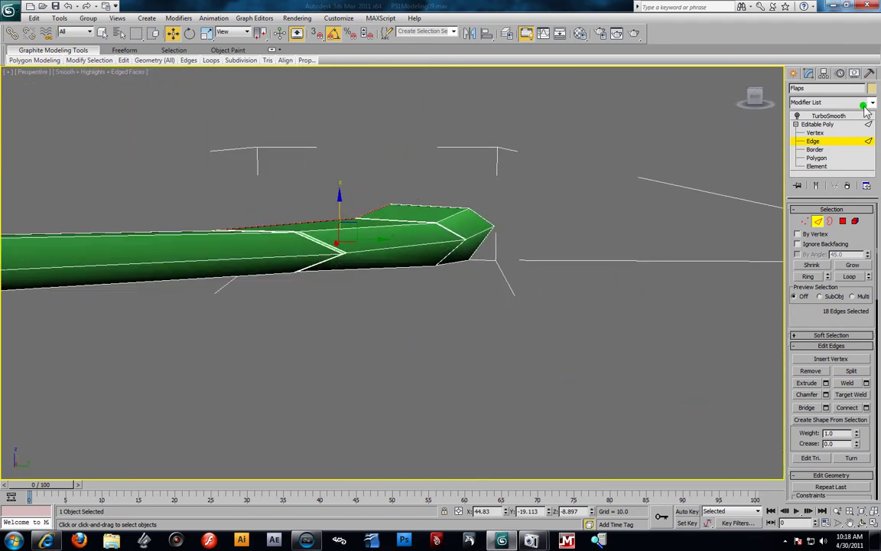
left_click(816, 116)
left_click(615, 182)
scroll(490, 230, "down", 3)
middle_click_drag(338, 222, 358, 269, "alt")
scroll(515, 250, "down", 3)
right_click(464, 260)
left_click(497, 225)
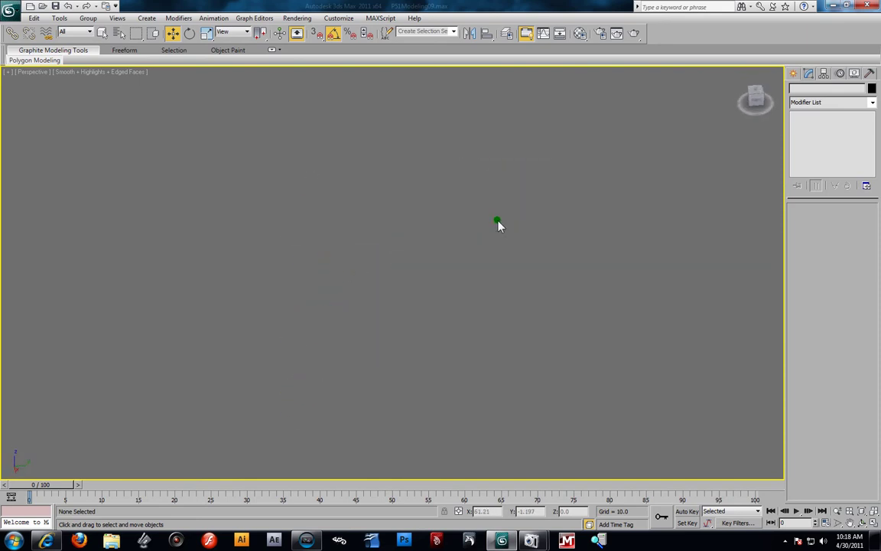
right_click(419, 273)
left_click(446, 232)
left_click(874, 522)
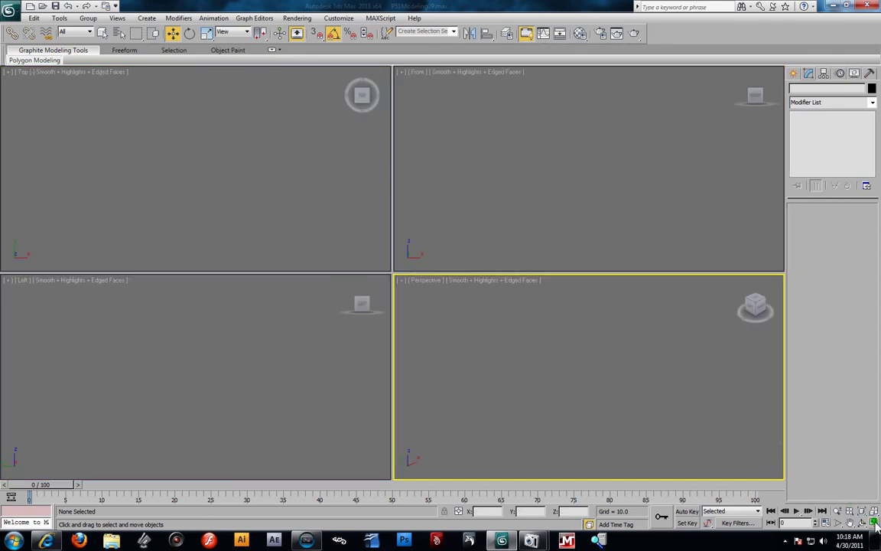
left_click(873, 522)
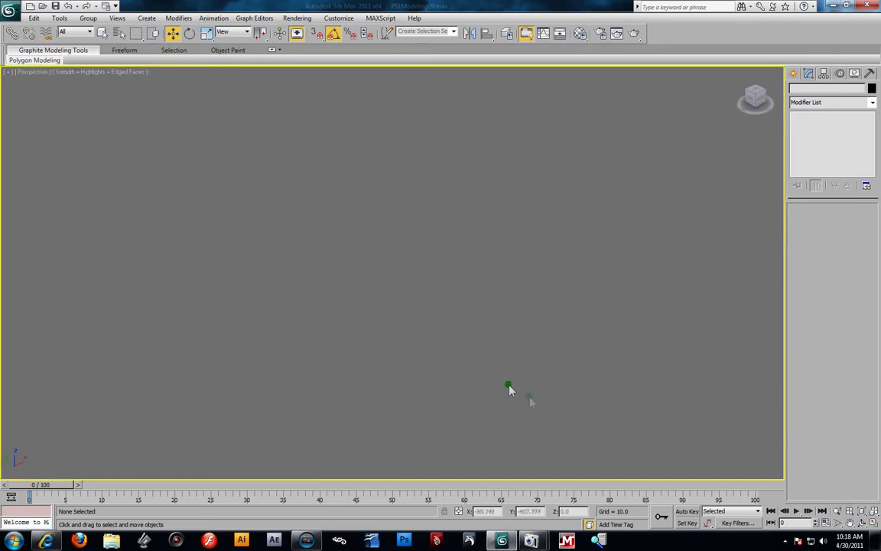
Unhide all objects, then select the wing and its flaps and hide everything unselected.
right_click(378, 252)
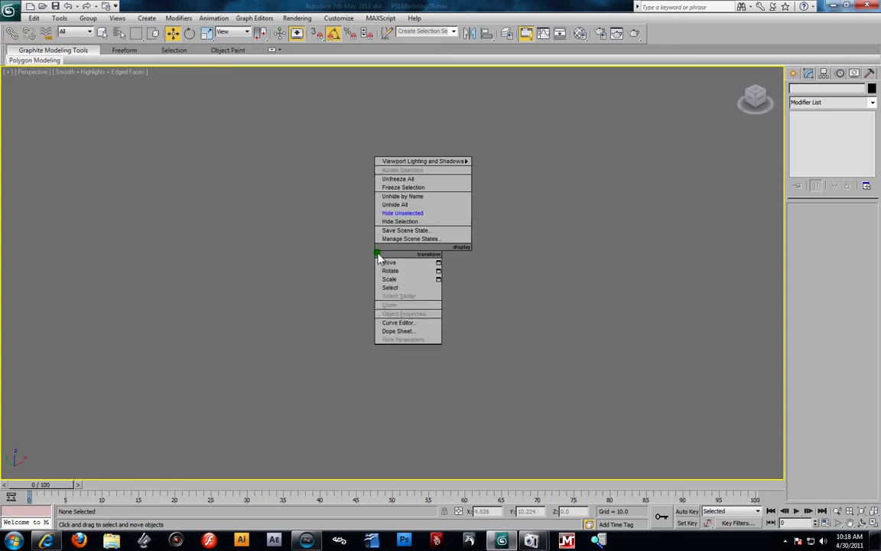
left_click(396, 205)
middle_click_drag(488, 292, 378, 277, "alt")
left_click(397, 375)
left_click(322, 377, "ctrl")
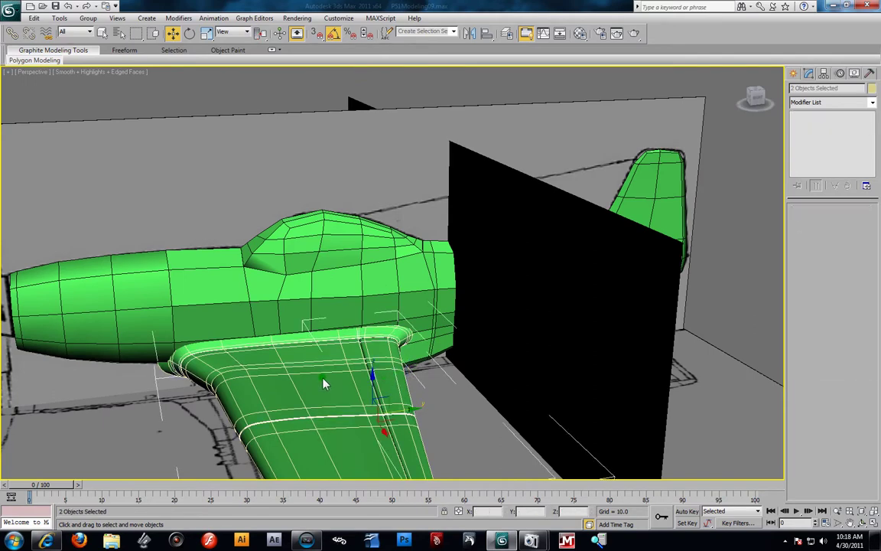
right_click(385, 375)
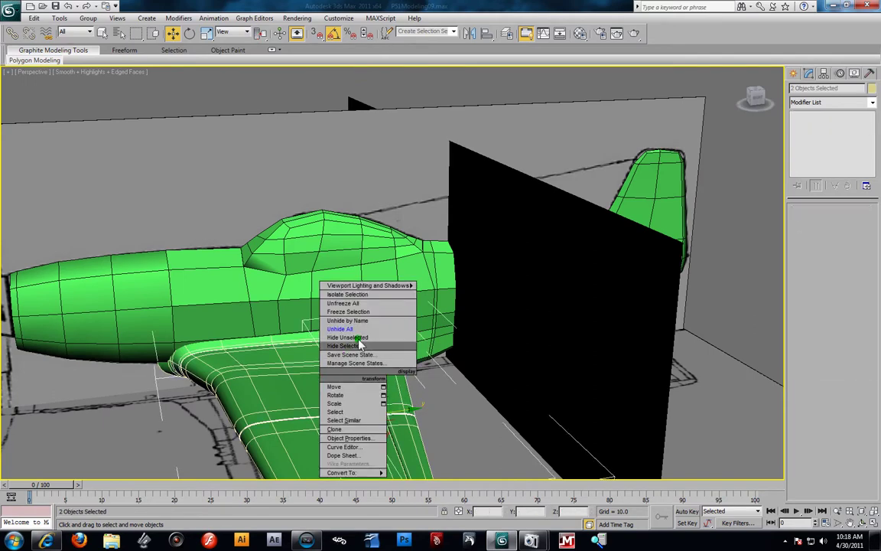
left_click(361, 338)
middle_click_drag(368, 340, 525, 315, "alt")
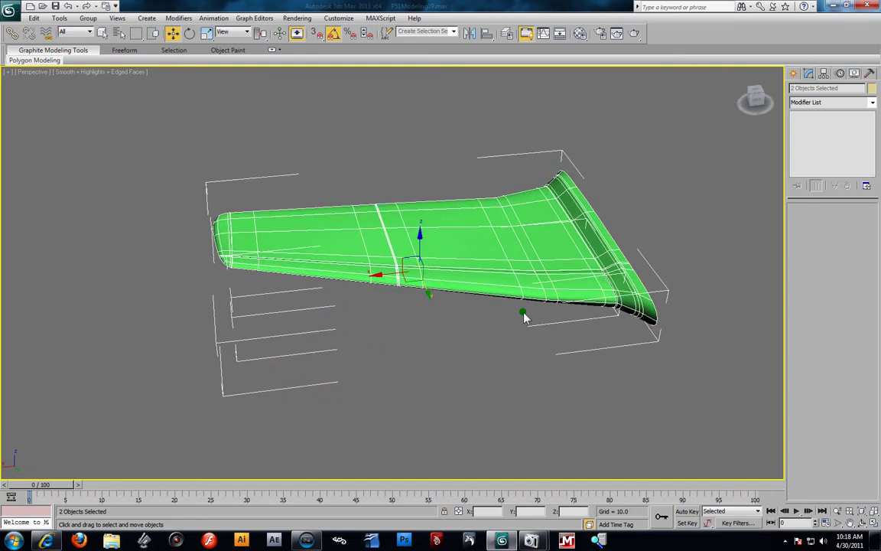
Turn off TurboSmooth on the flaps and remove the closely spaced crosswise edge loops partway along the inboard flap.
scroll(474, 314, "up", 3)
mouse_move(306, 328)
middle_mouse_down("alt")
mouse_move(339, 306)
mouse_move(309, 337)
mouse_move(301, 311)
middle_mouse_up("alt")
middle_click_drag(309, 354, 399, 307, "alt")
left_click(399, 307)
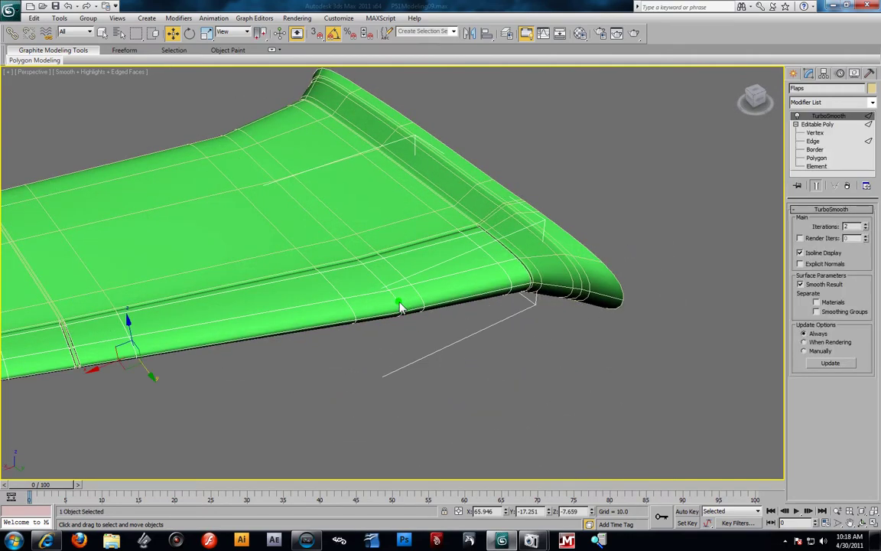
left_click(796, 115)
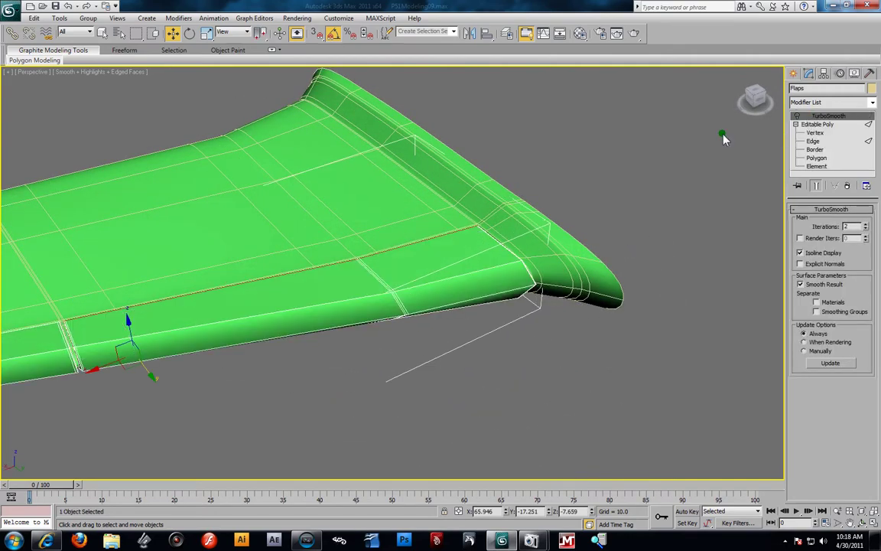
middle_click_drag(355, 326, 378, 298, "alt")
scroll(393, 301, "up", 4)
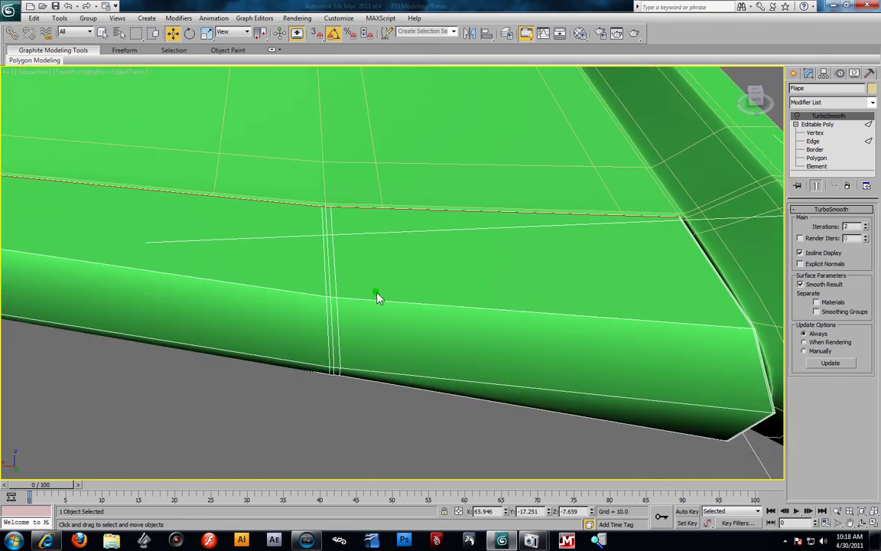
left_click(829, 142)
left_click(328, 295)
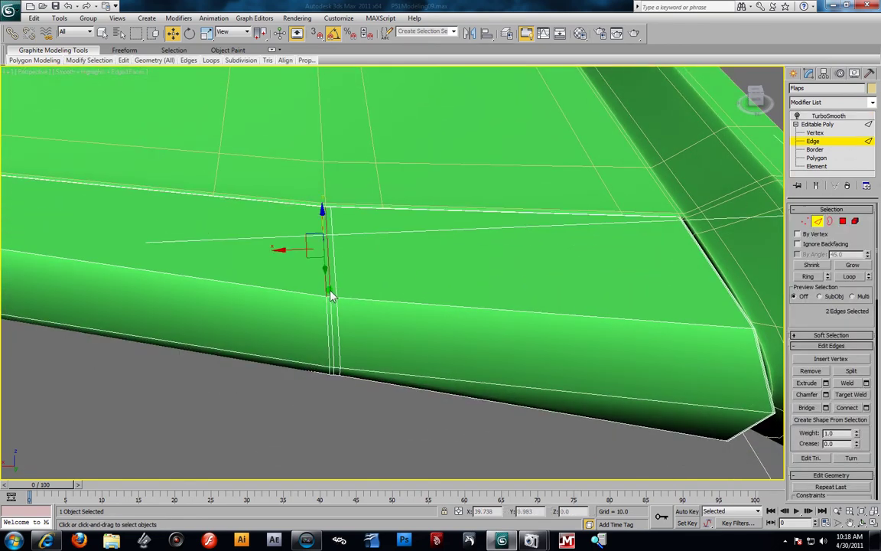
left_click(851, 277)
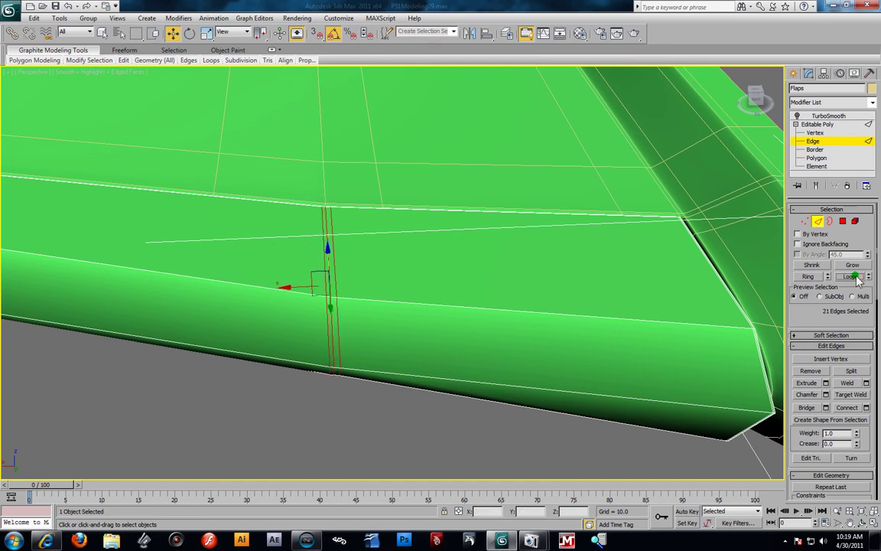
left_click(826, 371)
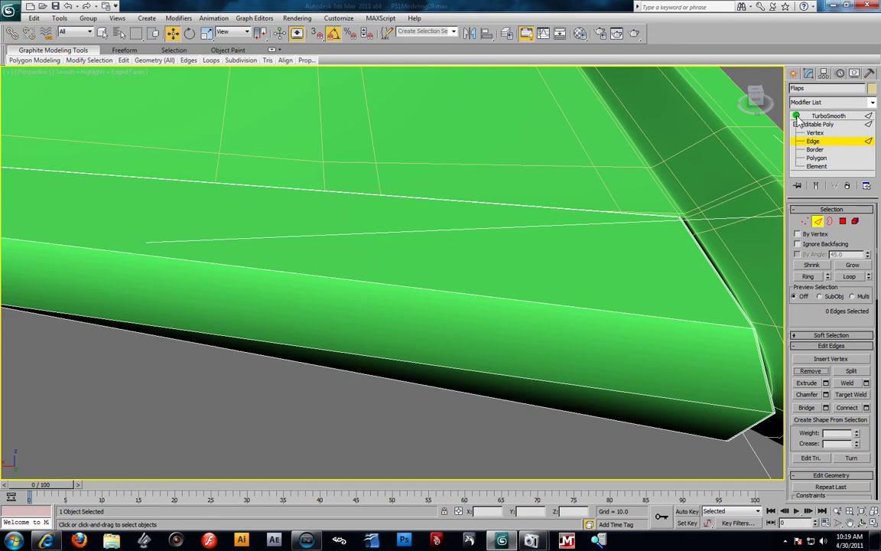
Turn the flaps' TurboSmooth back on and deselect the flaps.
left_click(820, 122)
left_click(819, 116)
middle_click_drag(391, 290, 644, 260, "alt")
scroll(395, 298, "down", 5)
left_click(631, 196)
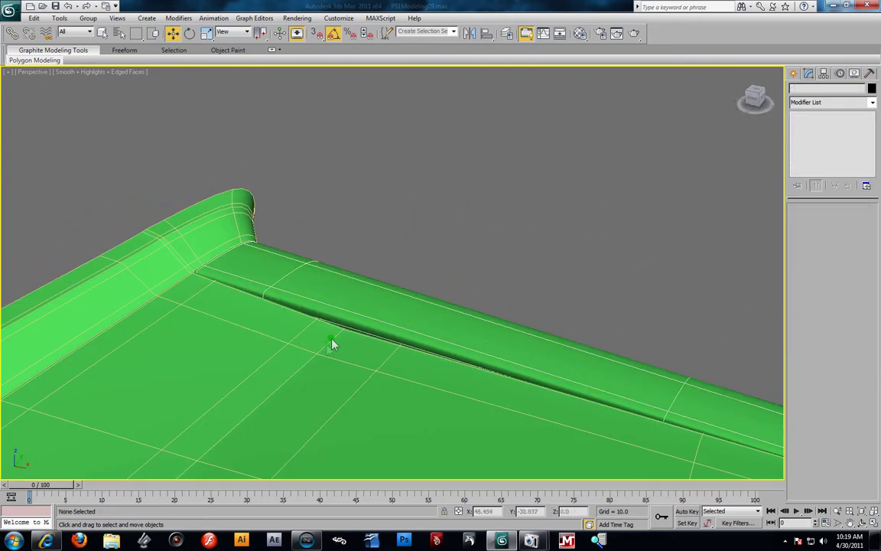
Select the wing and enter its Vertex level with the TurboSmooth end result shown.
left_click(333, 359)
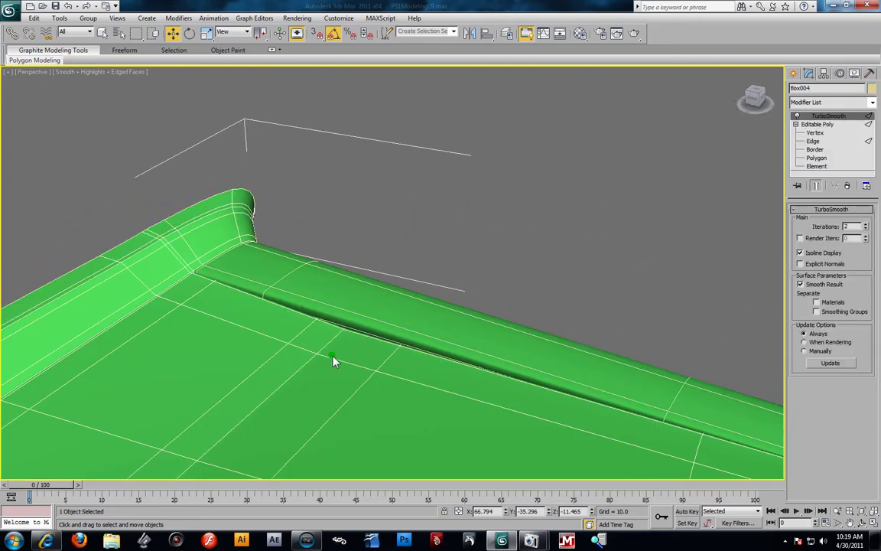
left_click(816, 133)
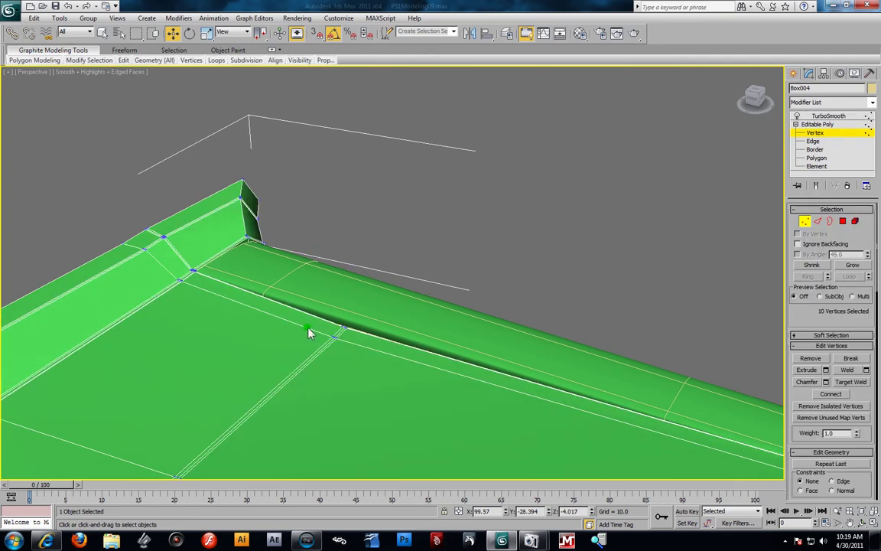
left_click(824, 116)
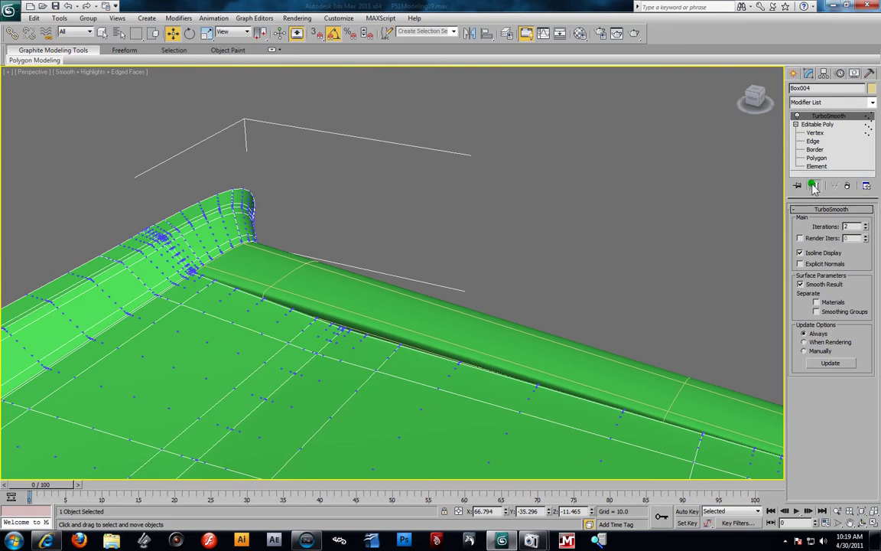
left_click(815, 133)
left_click(819, 186)
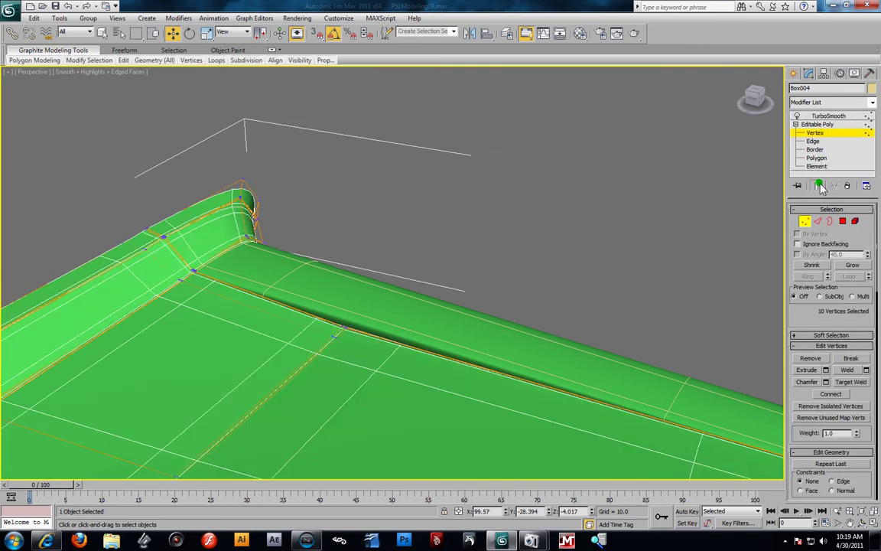
Drop the extra vertex from the selection and raise the remaining wing vertices beside the inboard flap about 0.6 units in Z.
middle_click_drag(345, 356, 297, 384, "alt")
left_click(237, 404, "alt")
key("z")
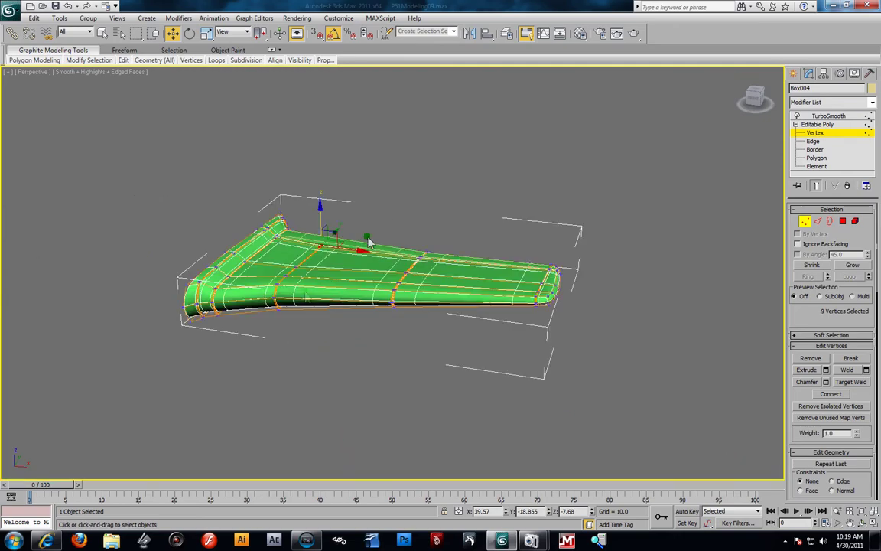
scroll(367, 241, "up", 5)
middle_click_drag(155, 290, 492, 406)
key("z")
scroll(283, 303, "up", 5)
scroll(492, 403, "up", 2)
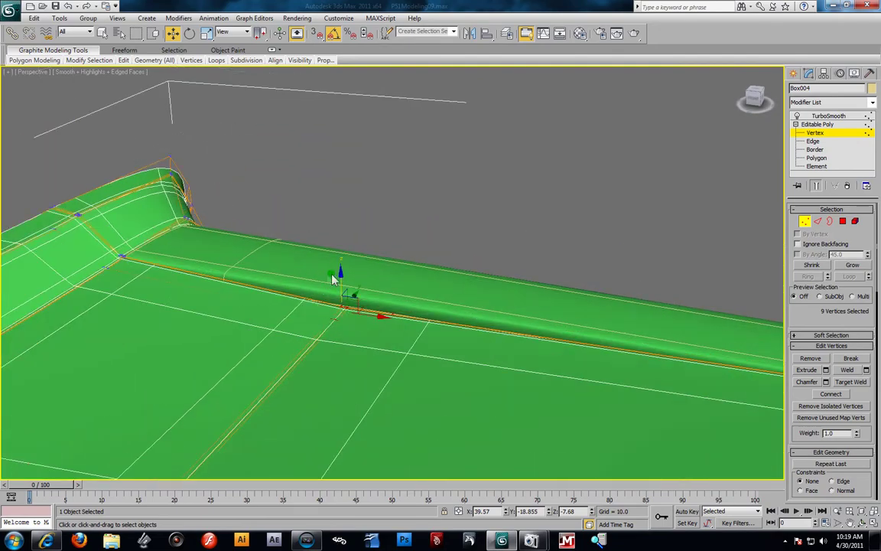
left_click_drag(339, 274, 340, 264)
mouse_move(398, 307)
middle_mouse_down("alt")
mouse_move(450, 316)
mouse_move(381, 301)
mouse_move(399, 299)
mouse_move(321, 294)
mouse_move(123, 303)
mouse_move(440, 283)
mouse_move(351, 303)
mouse_move(307, 299)
mouse_move(338, 287)
mouse_move(433, 305)
mouse_move(401, 324)
middle_mouse_up("alt")
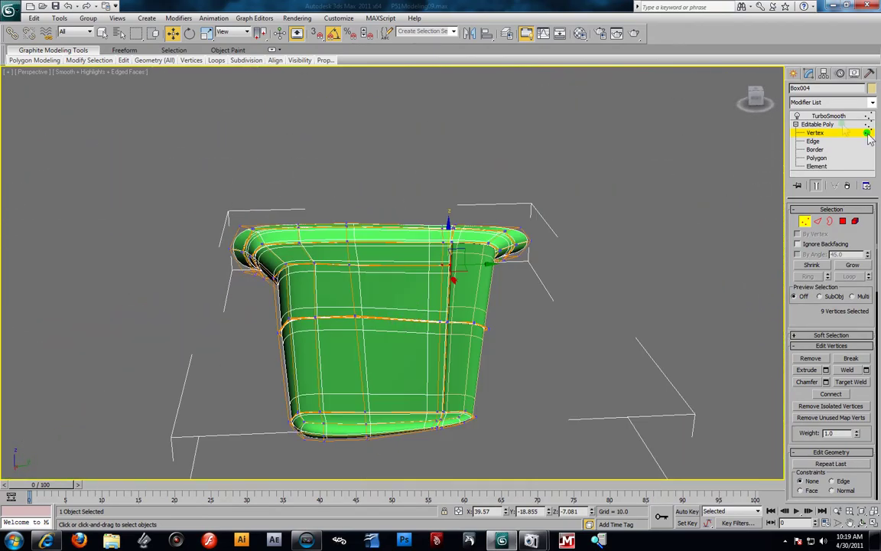
Leave vertex editing, deselect the wing and inspect the smoothed wing and flaps without edged faces.
left_click(819, 125)
left_click(668, 201)
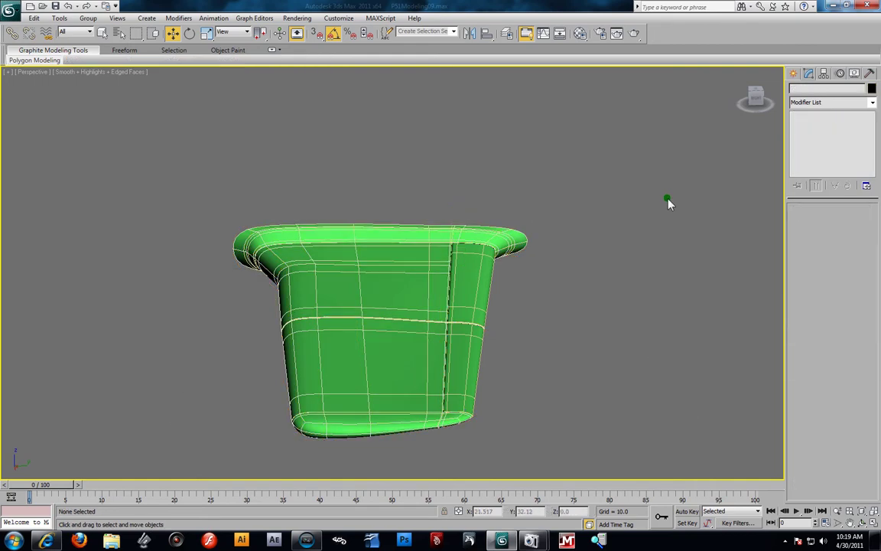
key("F4")
middle_click_drag(513, 330, 516, 311, "alt")
scroll(515, 311, "up", 3)
Show edged faces again and turn off TurboSmooth on both the flaps and the wing.
left_click(600, 266)
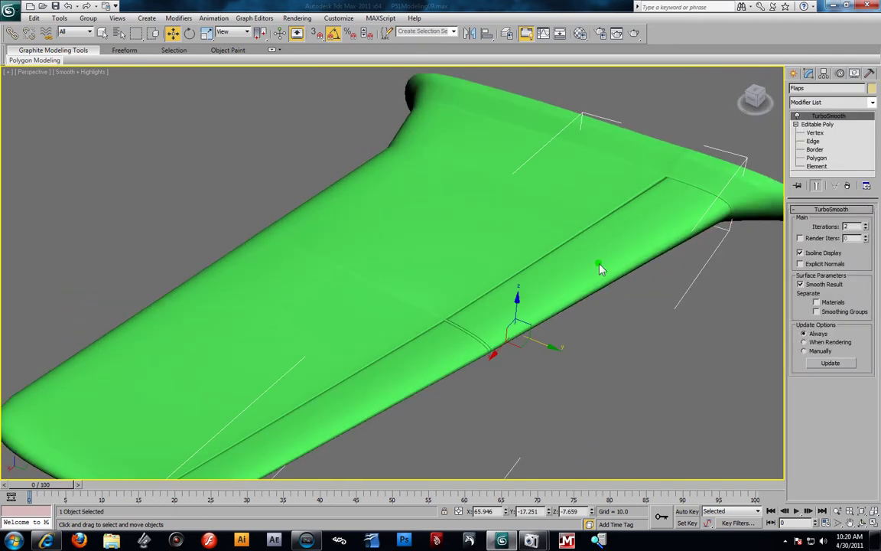
key("F4")
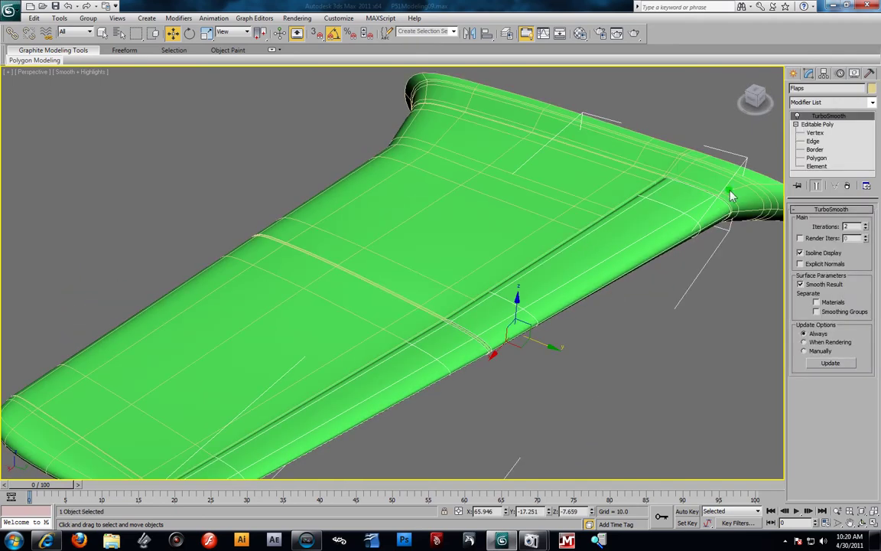
left_click(799, 116)
left_click(659, 330)
left_click(541, 216)
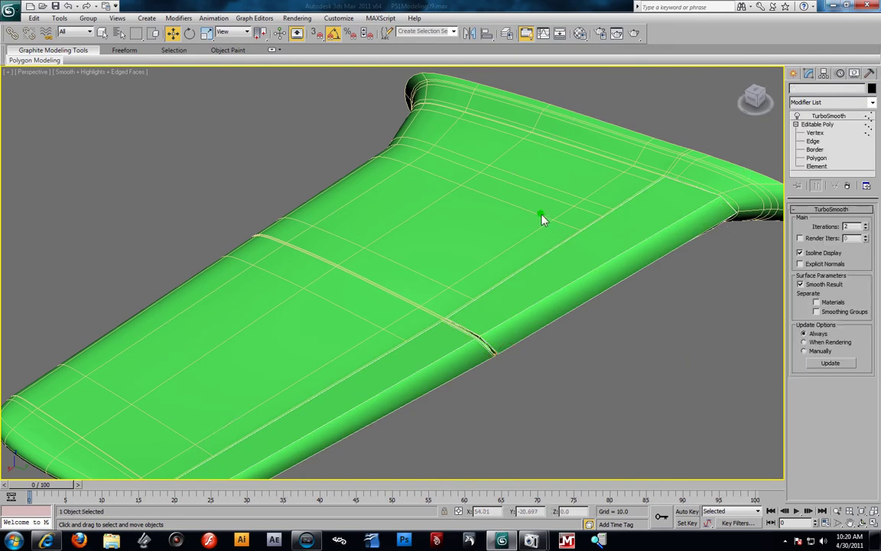
left_click(799, 116)
Pick the inboard and outboard flaps at Element level to check that they are separate elements, then leave that level.
left_click(569, 267)
middle_click_drag(568, 266, 584, 280, "alt")
left_click(584, 280)
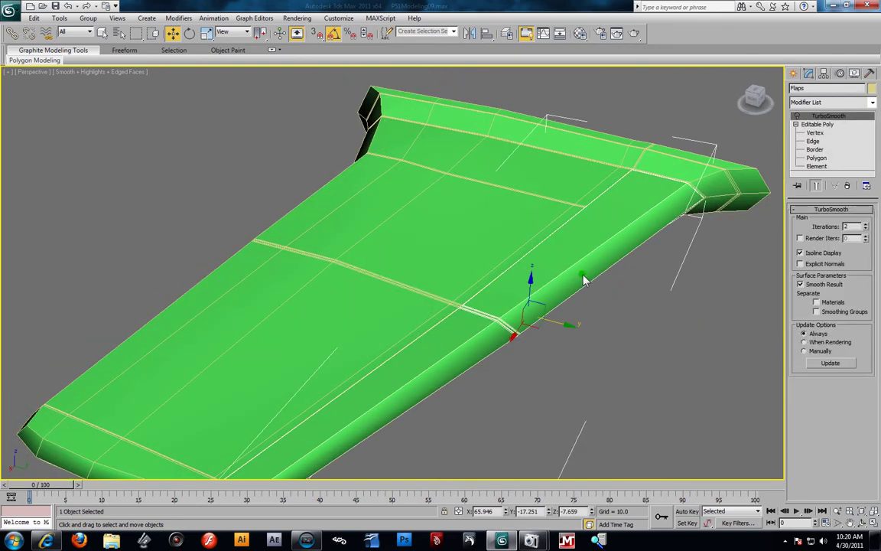
left_click(819, 165)
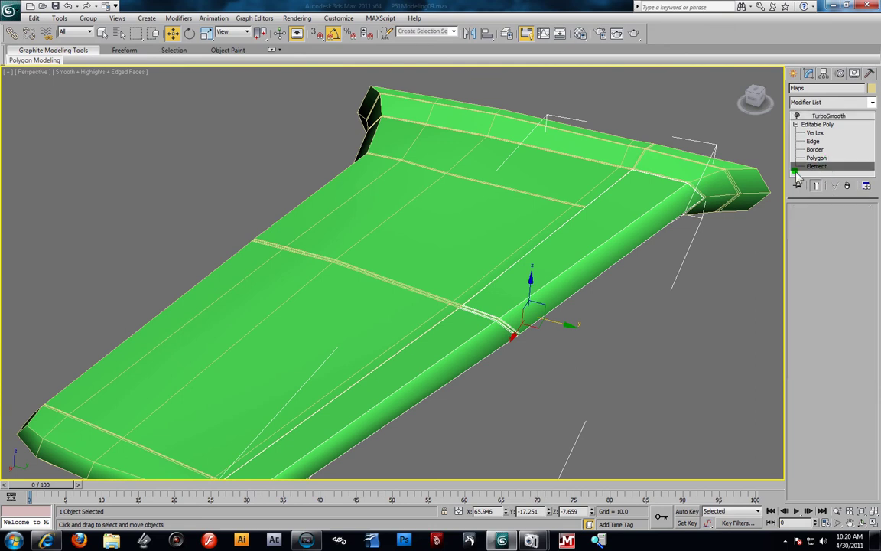
left_click(591, 232)
left_click_drag(591, 233, 459, 329)
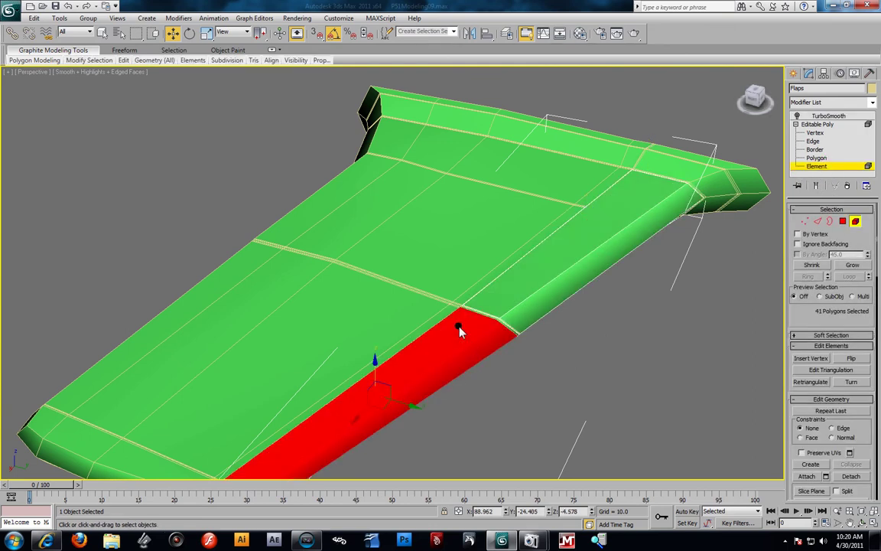
left_click(817, 166)
left_click(710, 305)
Delete the TurboSmooth modifier from the wing and return to its Editable Poly object level.
left_click(459, 207)
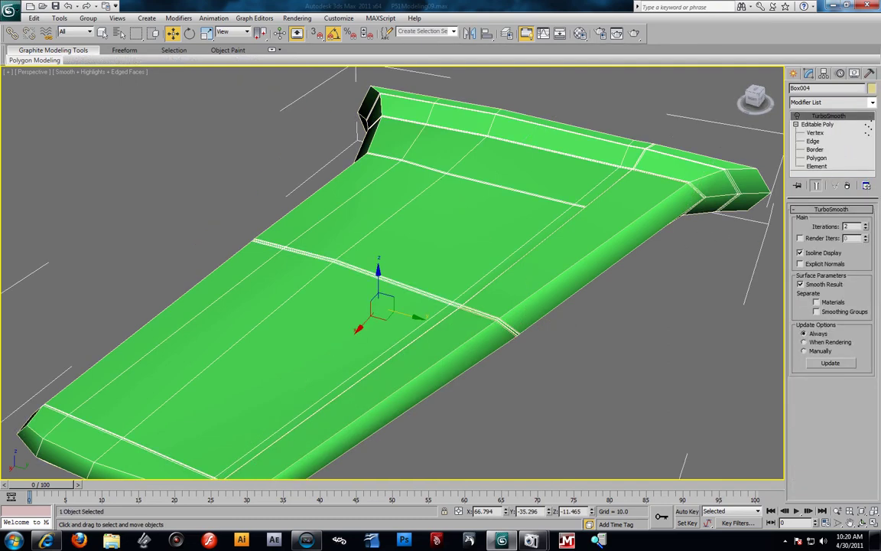
right_click(809, 117)
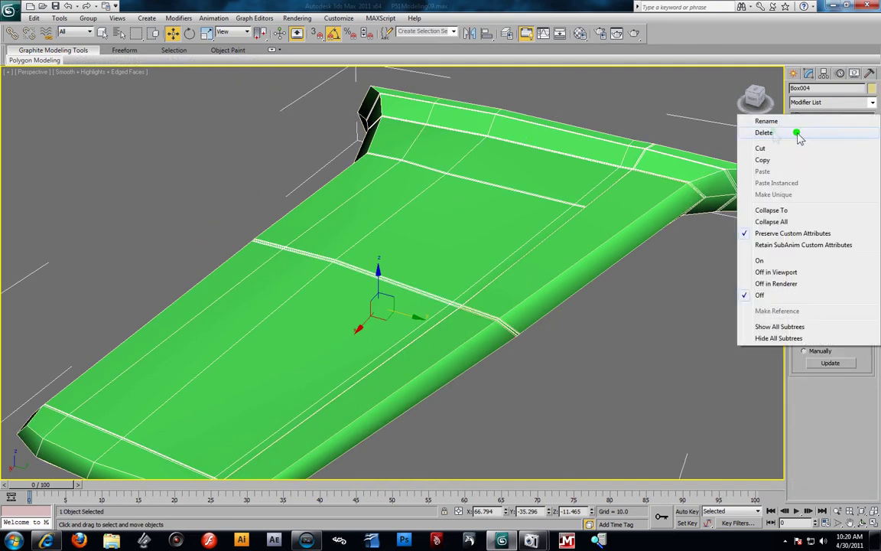
left_click(800, 135)
key("1")
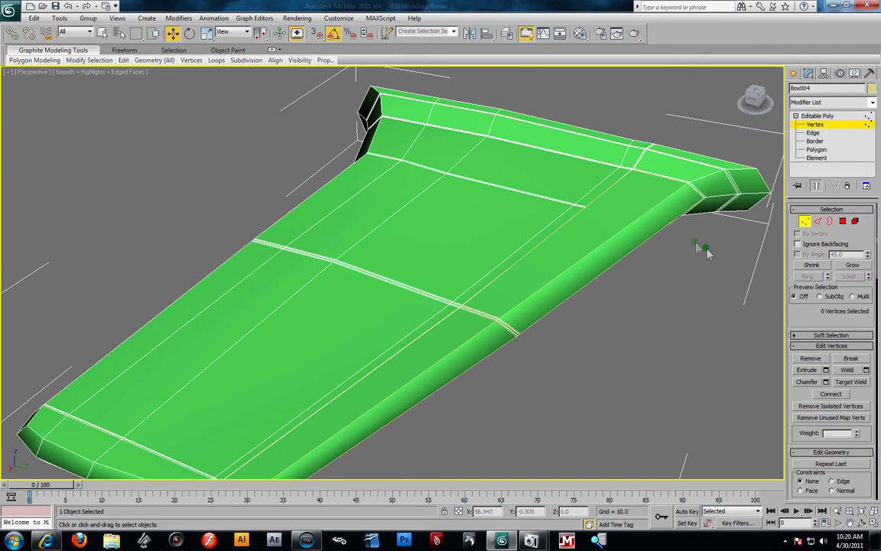
left_click(817, 124)
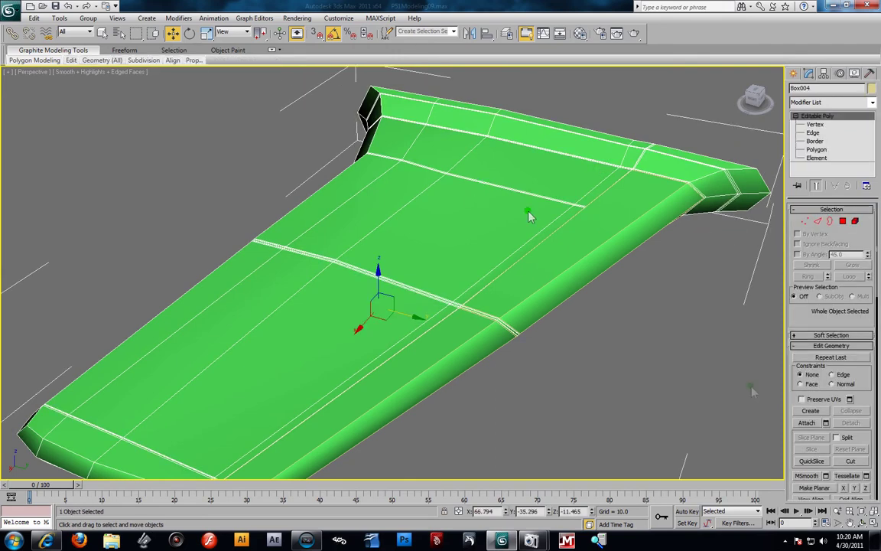
Attach the flaps object to the wing.
left_click(597, 372)
left_click(450, 251)
left_click(809, 423)
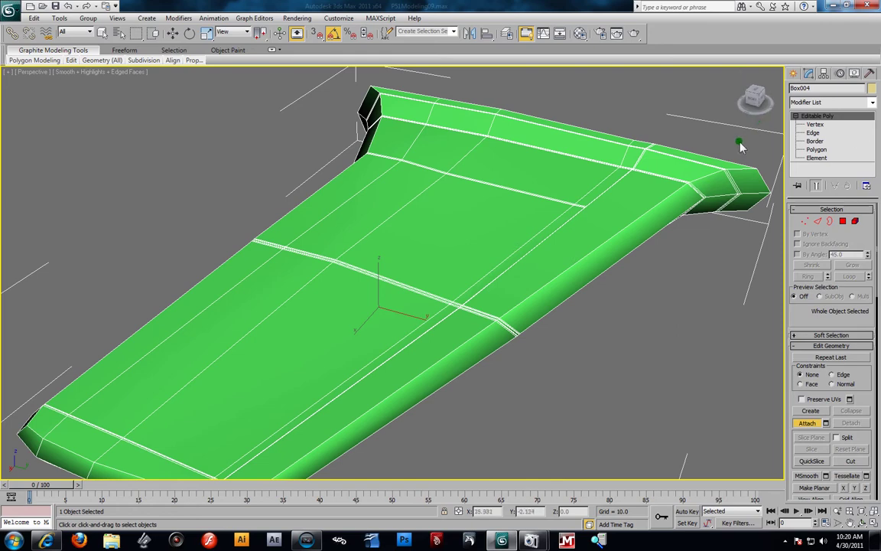
Add a TurboSmooth modifier to the wing with 2 iterations and Isoline Display enabled.
left_click(872, 103)
scroll(834, 306, "down", 15)
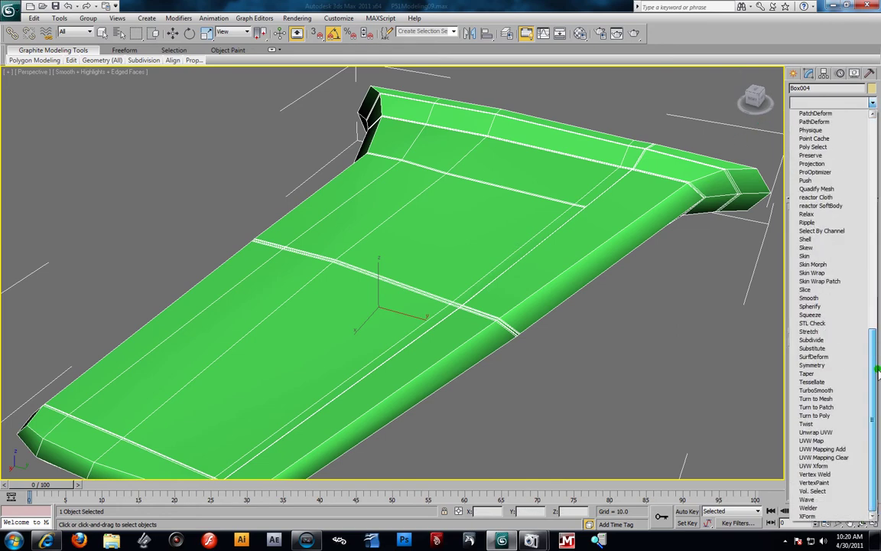
left_click(817, 390)
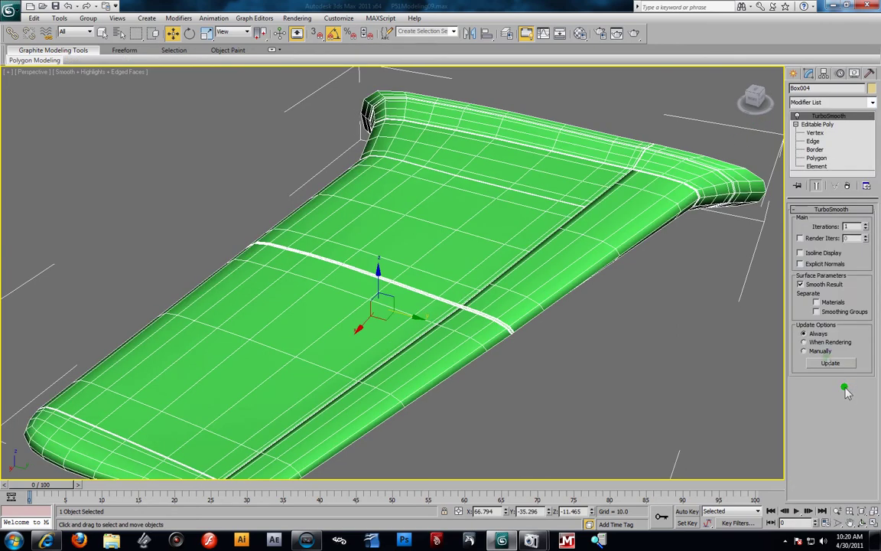
left_click(865, 224)
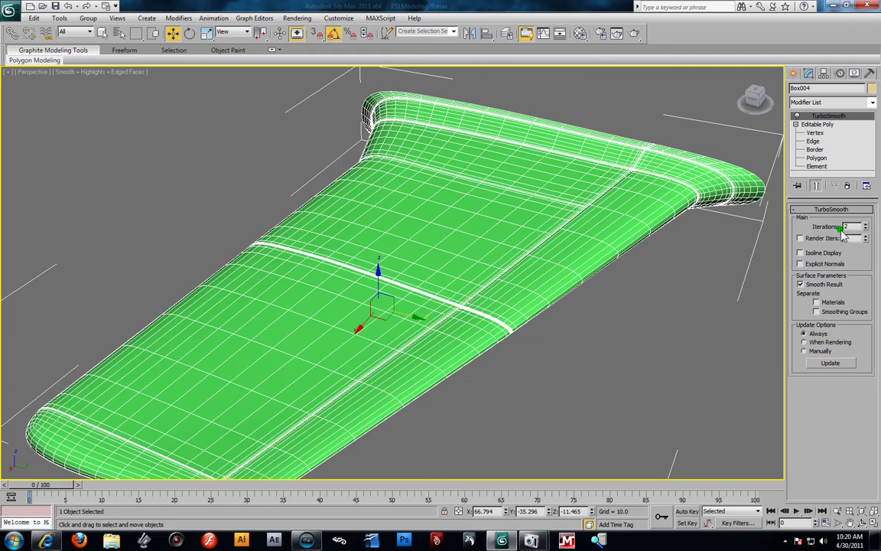
left_click(800, 253)
left_click(606, 305)
Unhide all objects and hide everything except the fuselage and the wing.
middle_click_drag(606, 305, 494, 245, "alt")
scroll(662, 293, "down", 5)
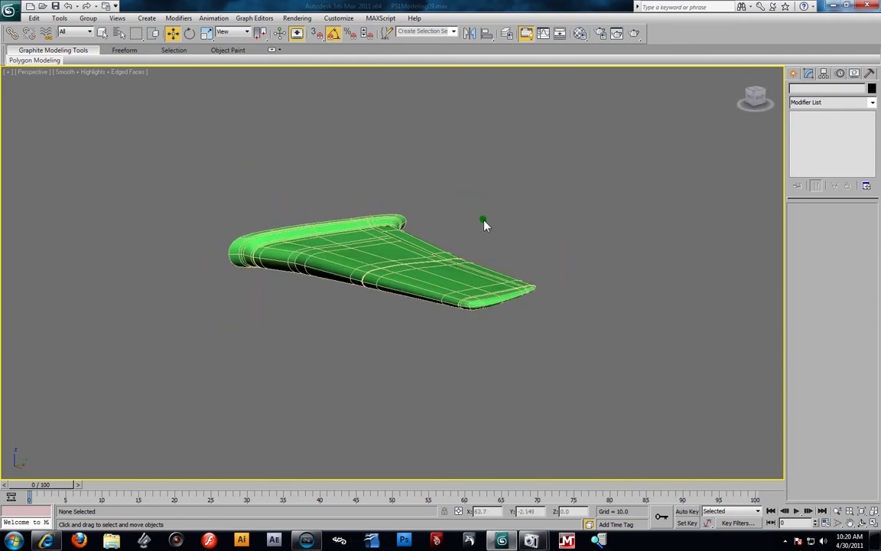
right_click(483, 220)
left_click(507, 174)
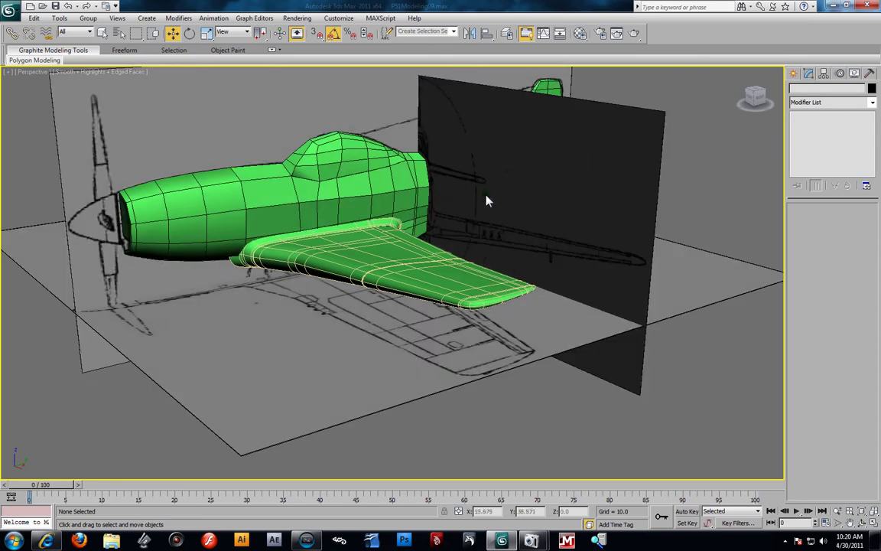
key("z")
left_click(433, 281)
left_click(469, 341, "ctrl")
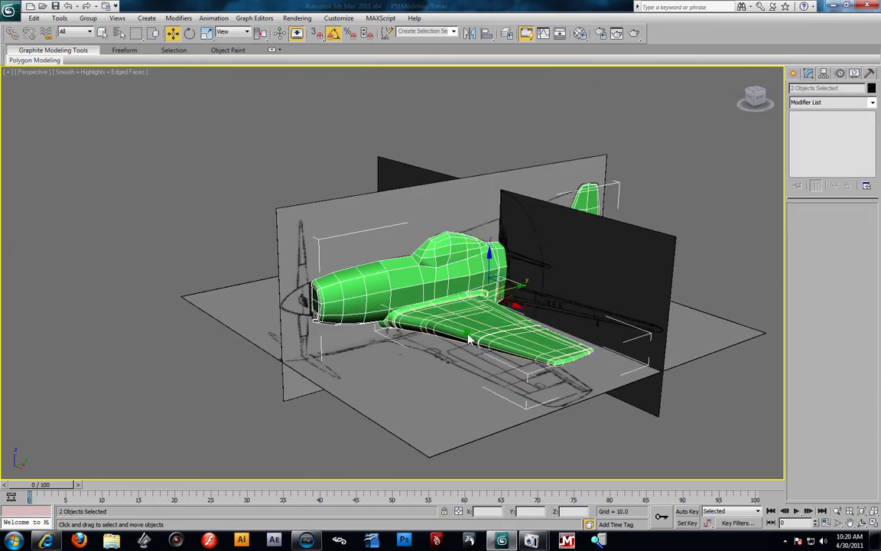
right_click(465, 330)
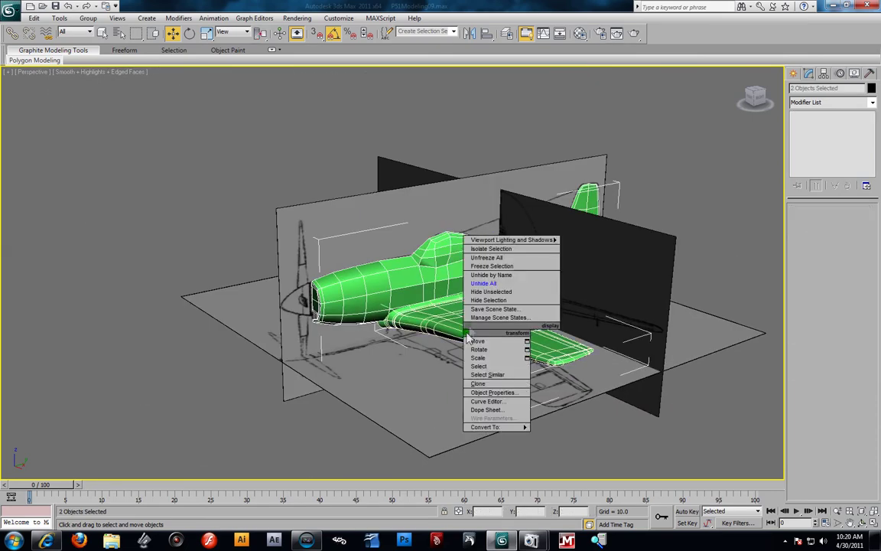
left_click(490, 292)
Turn on the fuselage's TurboSmooth modifier to view it smoothed together with the wing.
middle_click_drag(453, 307, 547, 252, "alt")
scroll(509, 289, "up", 5)
middle_click_drag(670, 249, 675, 232, "alt")
left_click(674, 232)
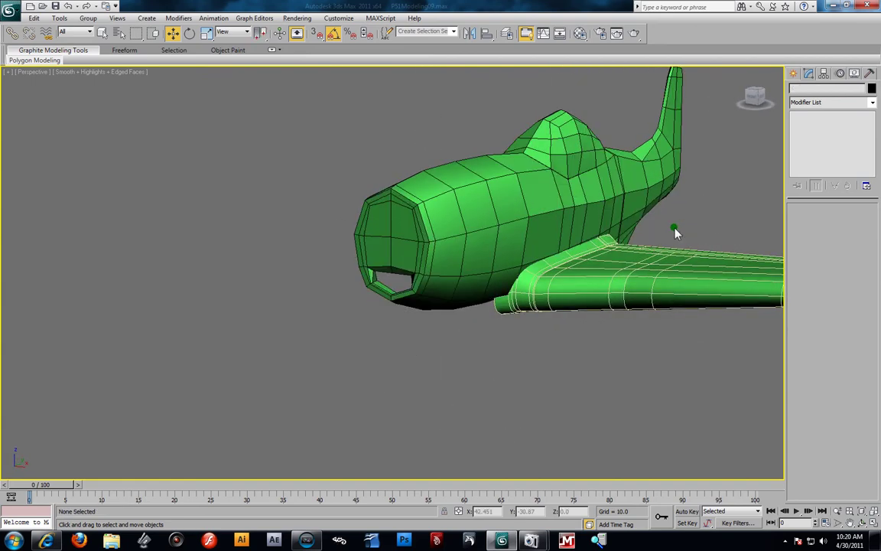
left_click(563, 196)
left_click(795, 115)
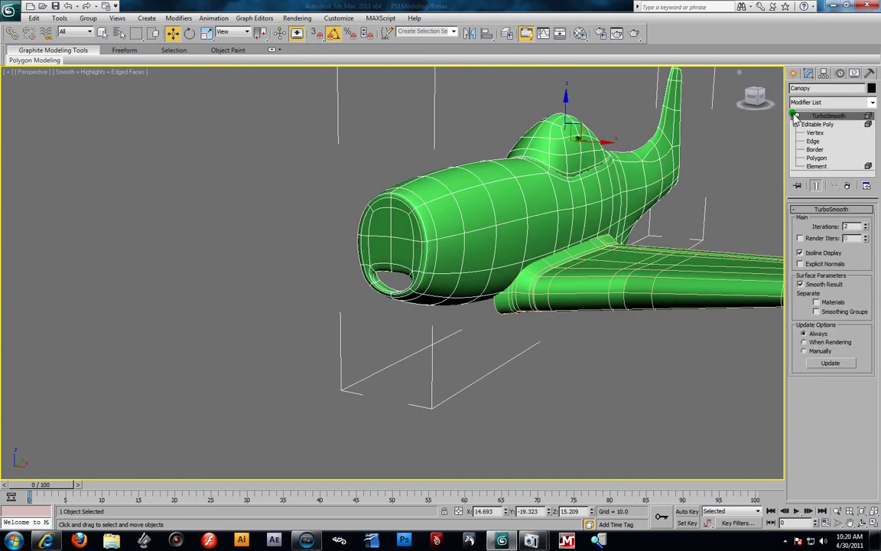
left_click(710, 212)
Switch to the four-viewport layout and unhide all objects to compare the airplane with the blueprints.
mouse_move(516, 262)
middle_mouse_down("alt")
mouse_move(542, 233)
mouse_move(544, 199)
mouse_move(527, 216)
mouse_move(513, 268)
mouse_move(527, 264)
middle_mouse_up("alt")
key("alt+w")
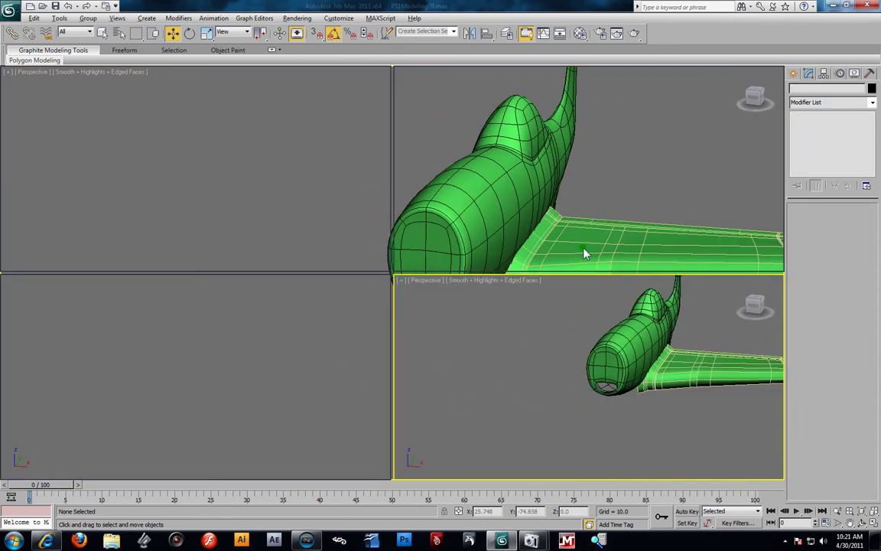
scroll(583, 219, "up", 5)
right_click(578, 137)
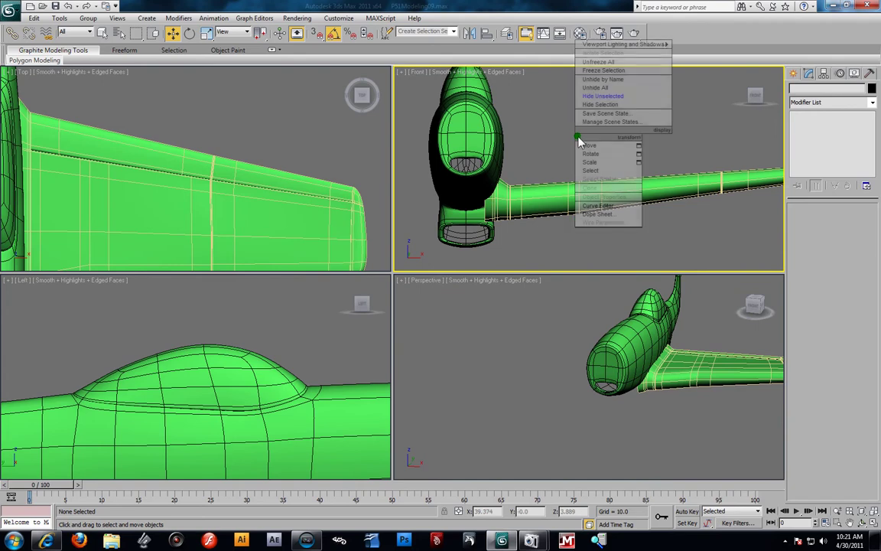
left_click(599, 87)
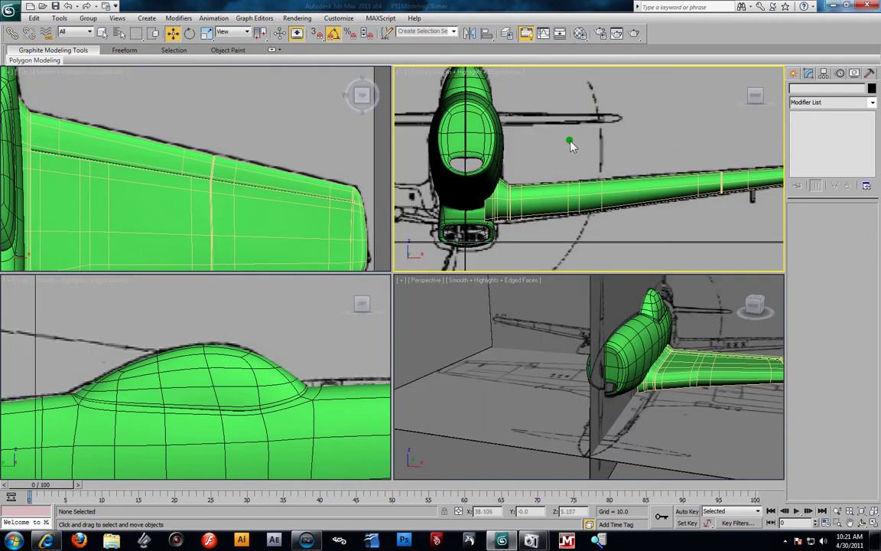
scroll(571, 143, "down", 4)
scroll(588, 170, "up", 4)
scroll(556, 210, "down", 6)
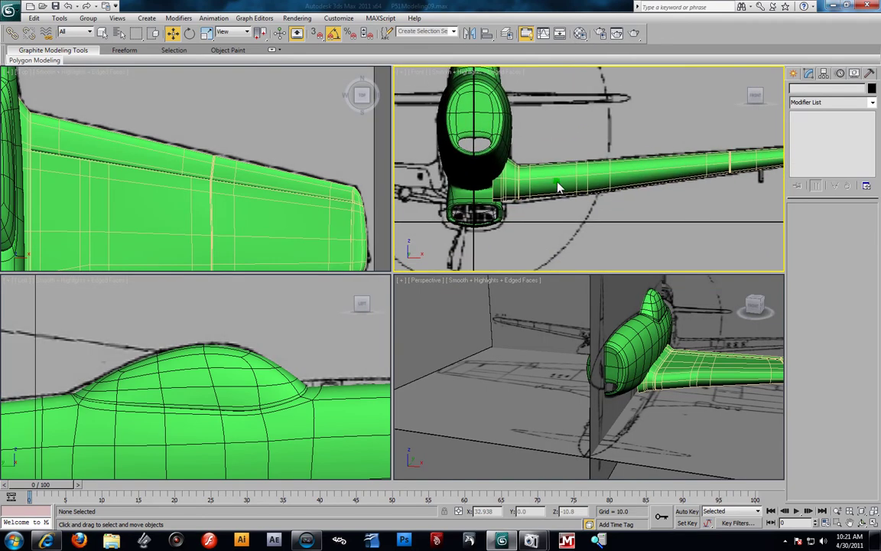
scroll(338, 395, "down", 2)
scroll(337, 396, "down", 3)
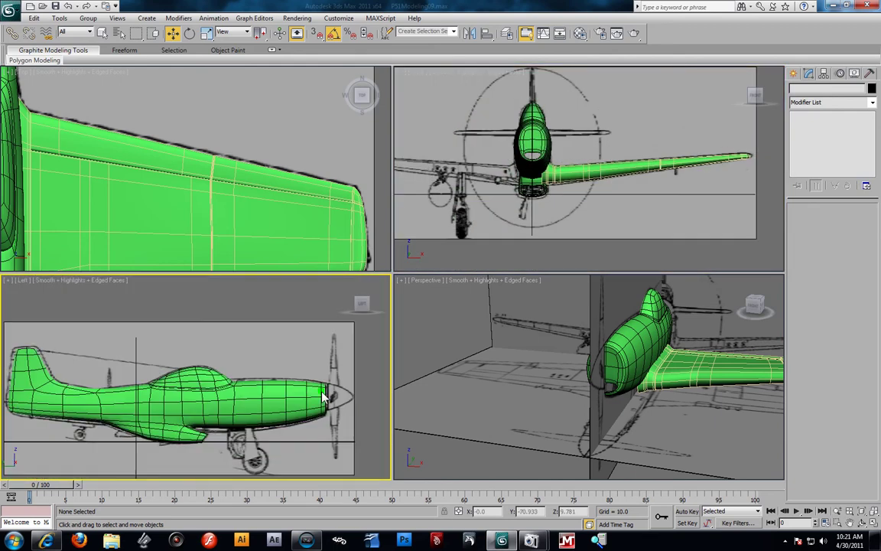
scroll(270, 98, "down", 3)
scroll(585, 218, "up", 3)
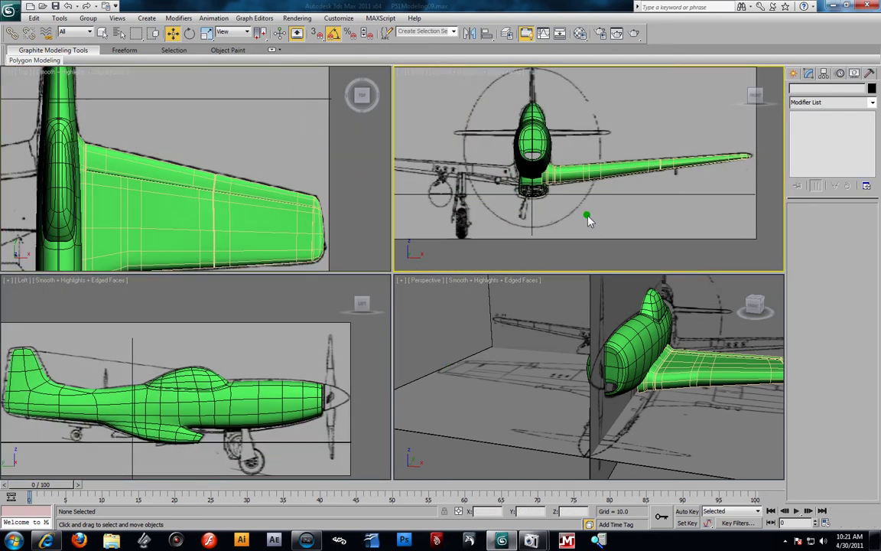
middle_click_drag(541, 186, 568, 222)
Lower the fuselage to about Z 14.52 and scale it to about 104 % along X in the front view.
left_click(519, 170)
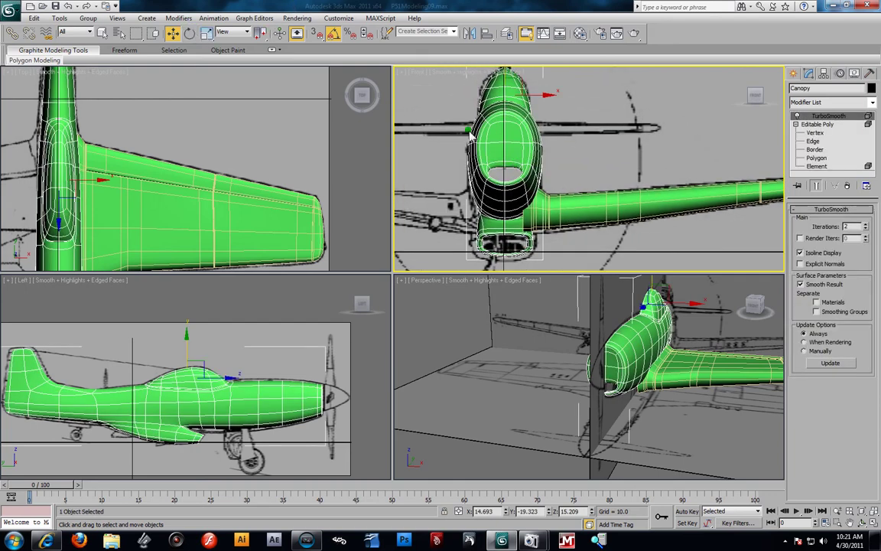
scroll(424, 121, "down", 2)
left_click_drag(536, 96, 534, 98)
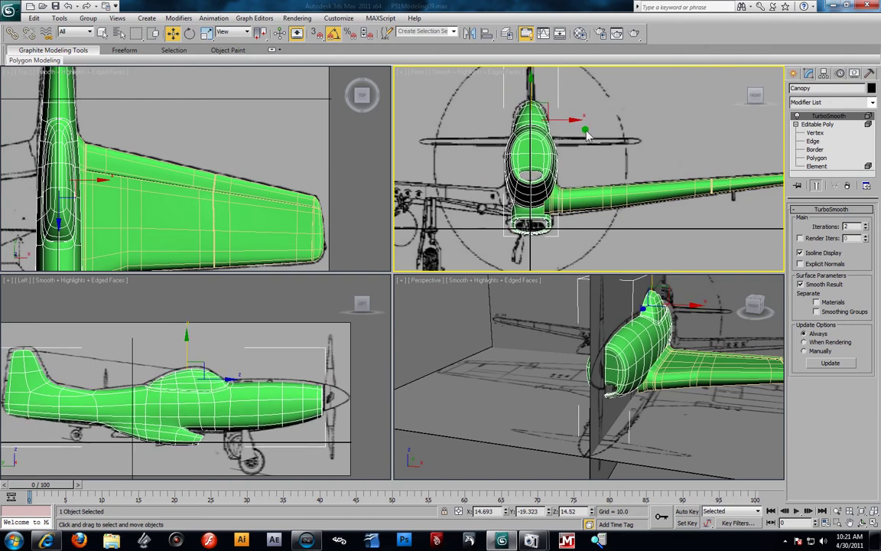
left_click(206, 33)
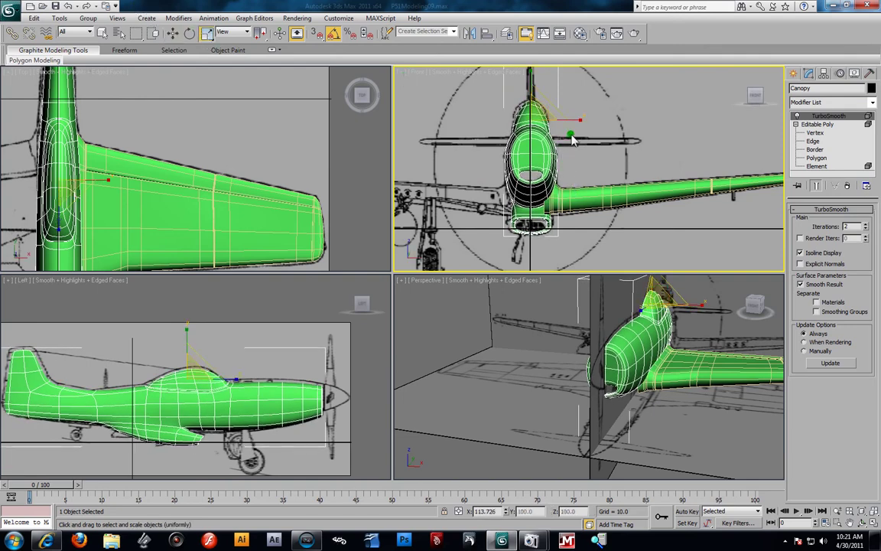
left_click_drag(575, 126, 577, 127)
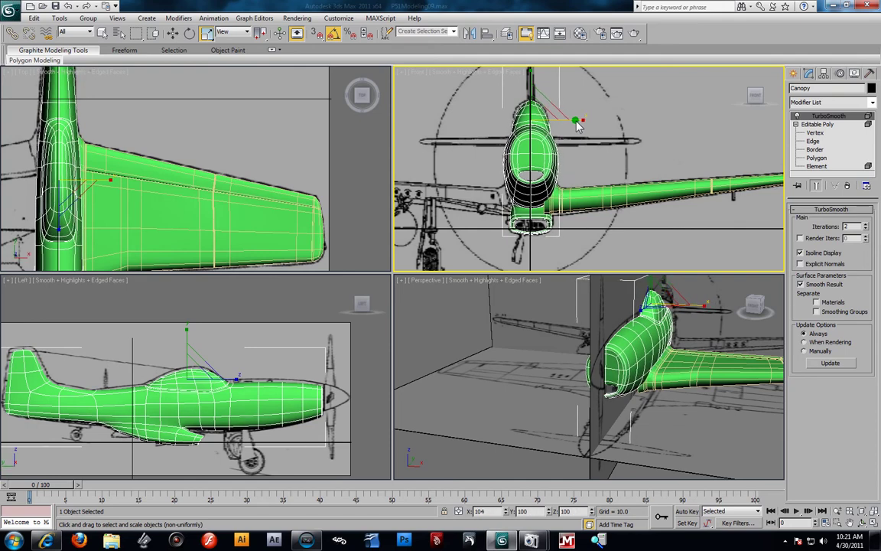
left_click(598, 248)
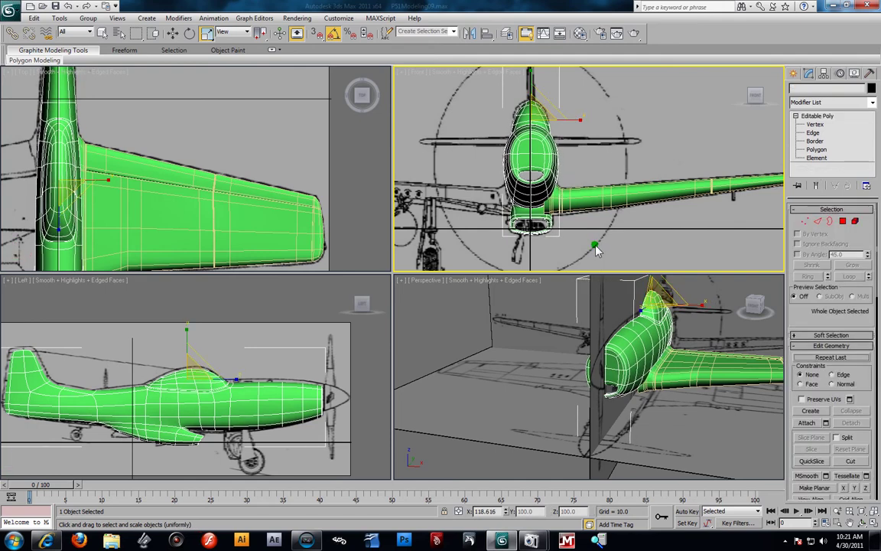
scroll(598, 251, "up", 2)
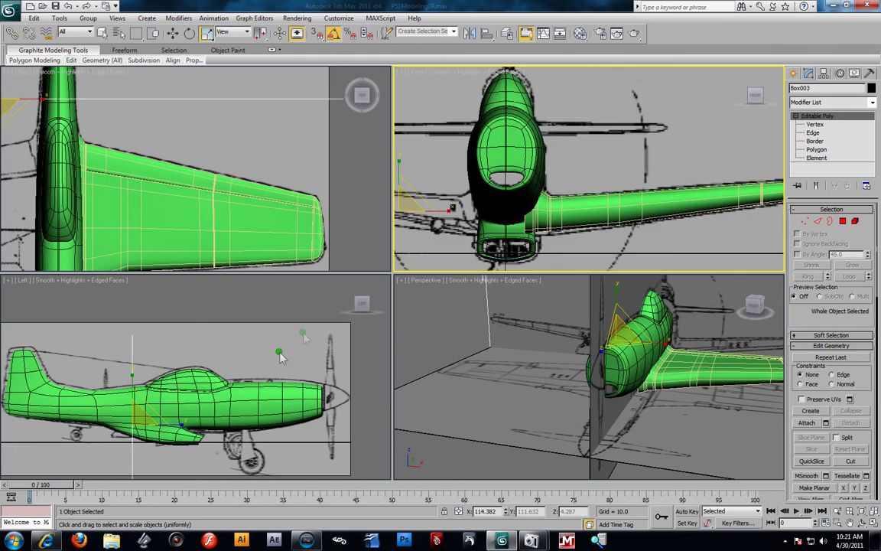
middle_click_drag(151, 219, 181, 159)
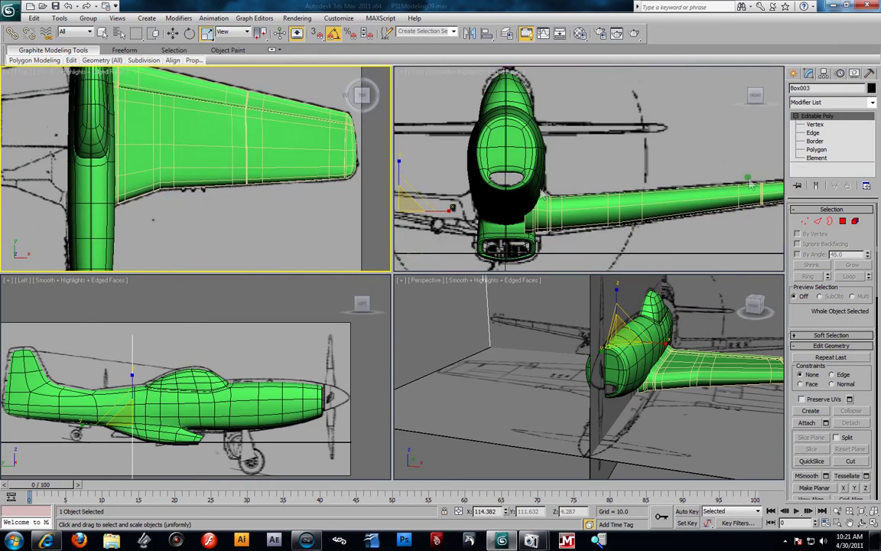
key("1")
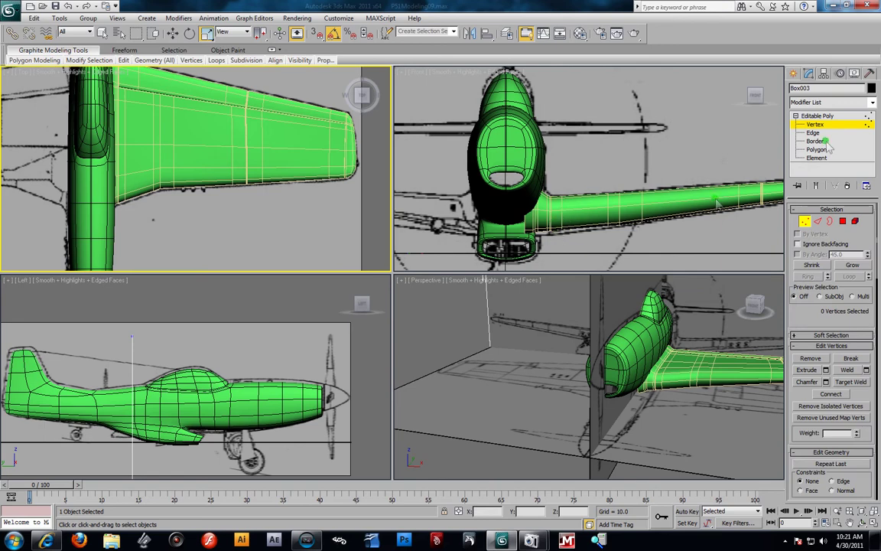
left_click(625, 212)
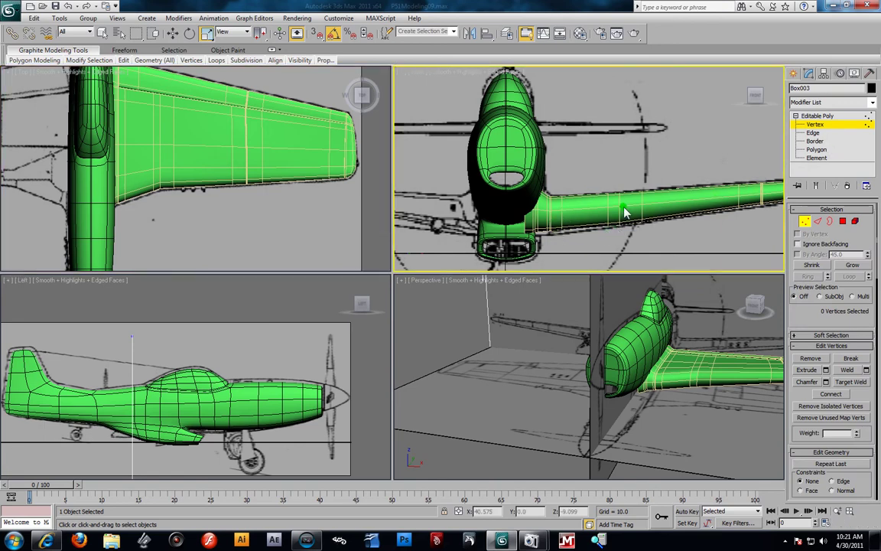
left_click(814, 187)
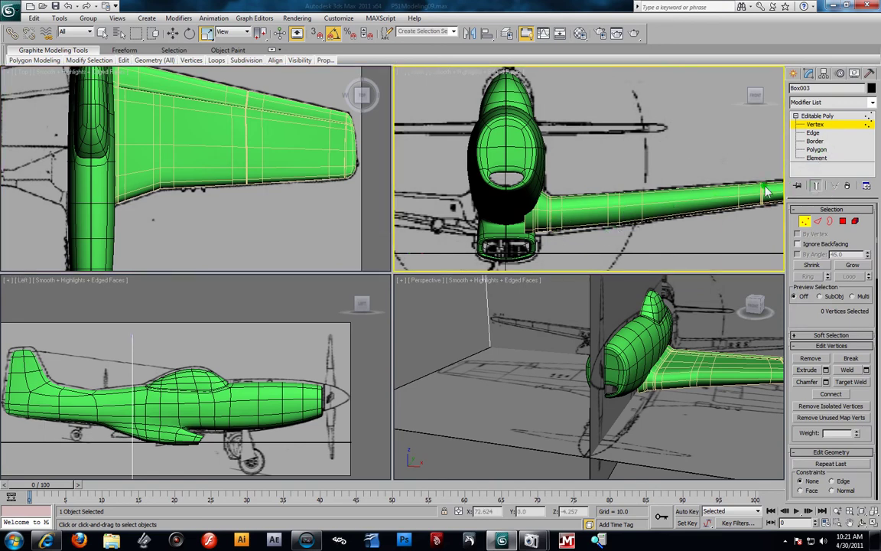
left_click(826, 124)
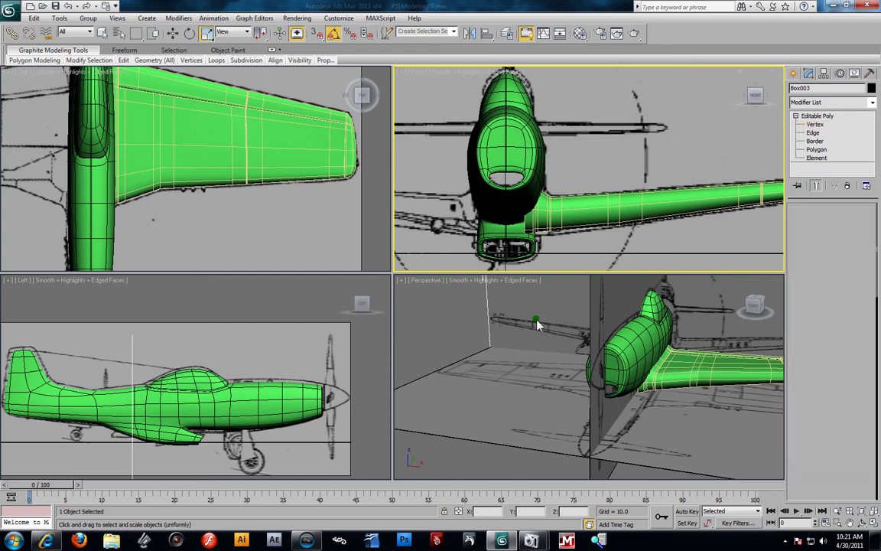
left_click(536, 320)
Select the wing and enter the Vertex level of its Editable Poly with the end result shown.
left_click(675, 352)
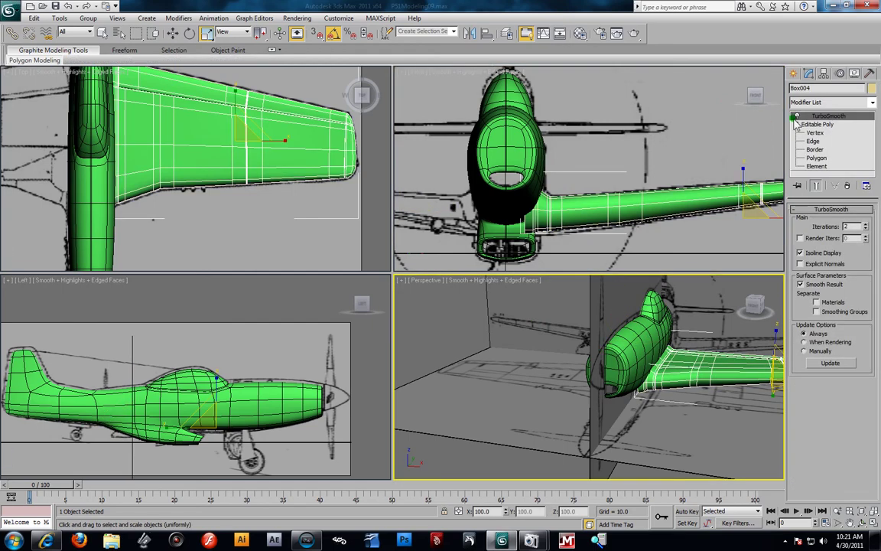
left_click(815, 133)
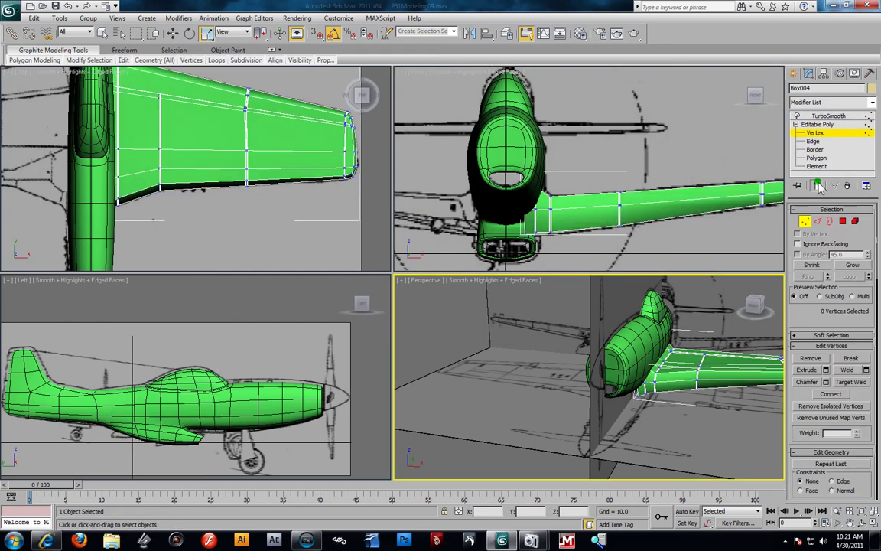
scroll(585, 205, "up", 3)
middle_click_drag(541, 221, 579, 201)
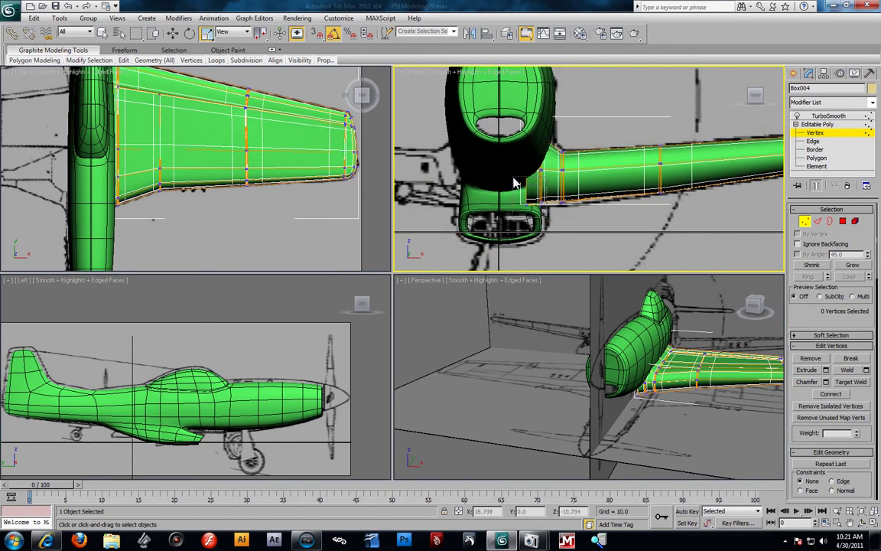
Try raising the lower vertices at the wing root in the front view and undo the moves.
left_click_drag(515, 166, 515, 163)
left_click(171, 34)
left_click_drag(541, 157, 536, 148)
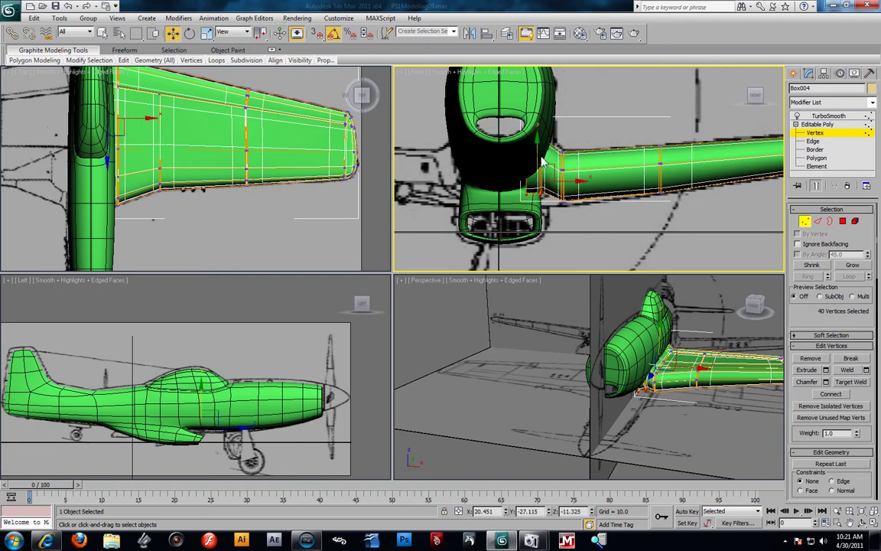
key("ctrl+z")
left_click_drag(512, 167, 522, 146)
left_click_drag(533, 196, 547, 225)
mouse_move(542, 177)
left_mouse_down()
mouse_move(535, 157)
mouse_move(537, 165)
left_mouse_up()
key("ctrl+z")
key("ctrl+z")
key("ctrl+z")
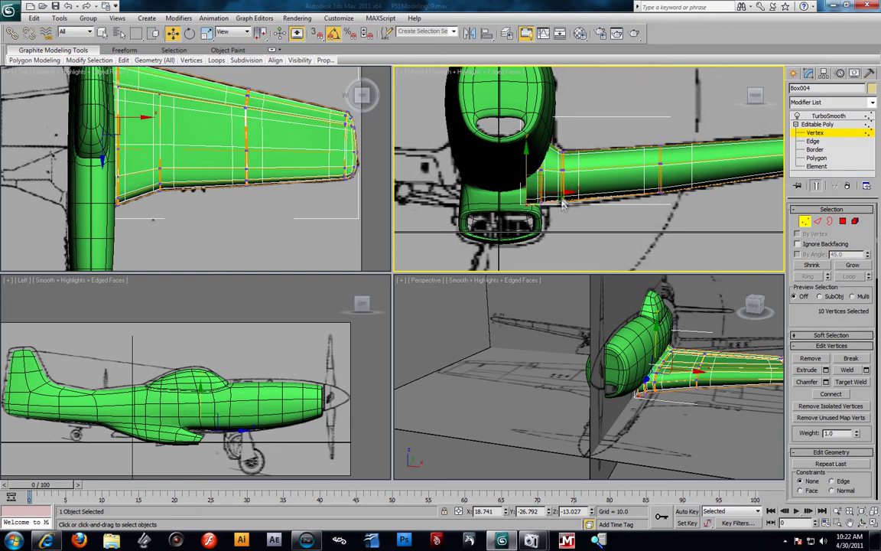
Move the wing's innermost lower root vertices about 4 units inward along X to the fuselage centerline.
left_click(527, 222)
mouse_move(520, 197)
left_mouse_down()
mouse_move(559, 207)
mouse_move(525, 207)
left_mouse_up()
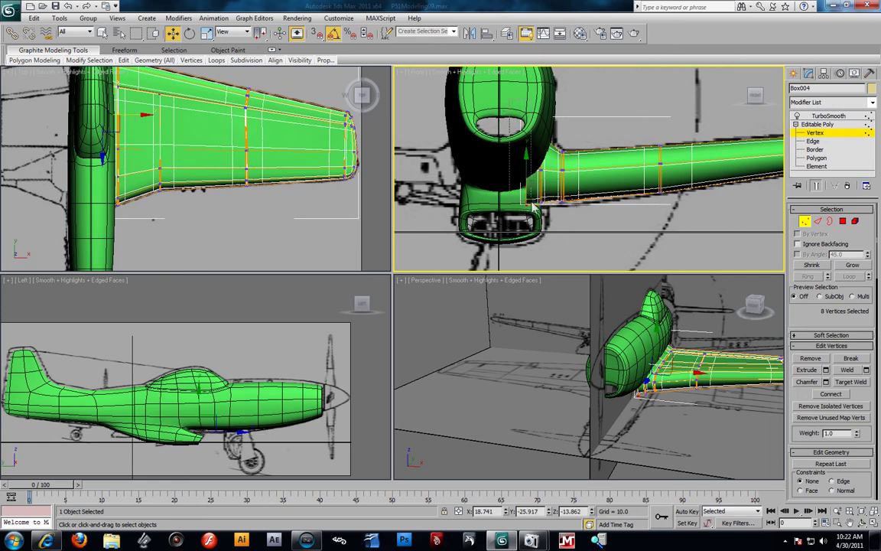
left_click_drag(530, 215, 533, 217)
left_click_drag(559, 175, 546, 175)
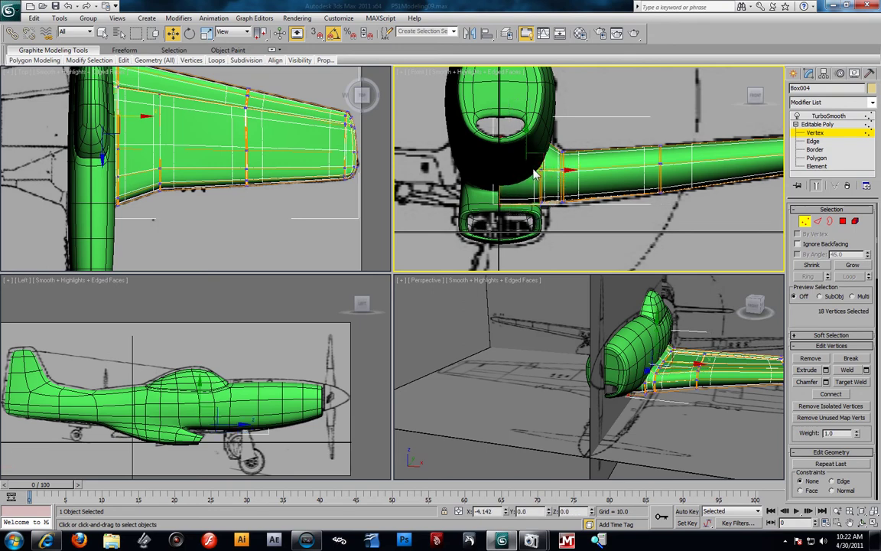
Try raising the wing's lower root vertices about 1 unit in the front view and leave the Vertex level.
left_click_drag(533, 168, 510, 228)
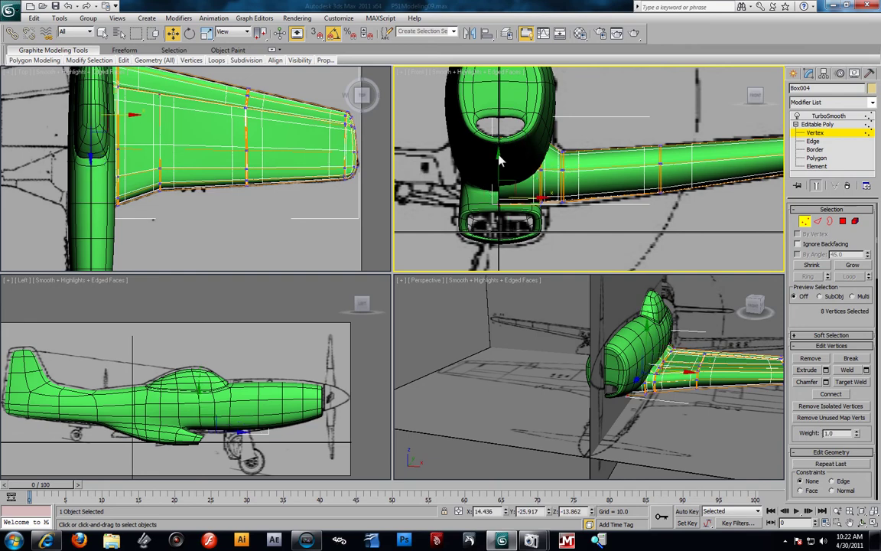
left_click_drag(497, 155, 499, 150)
left_click_drag(534, 191, 542, 162)
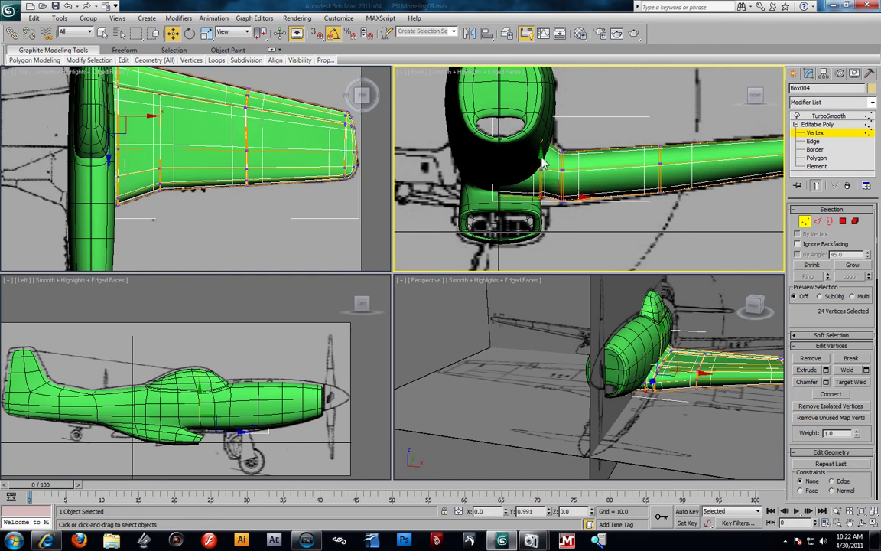
middle_click_drag(674, 414, 639, 392, "alt")
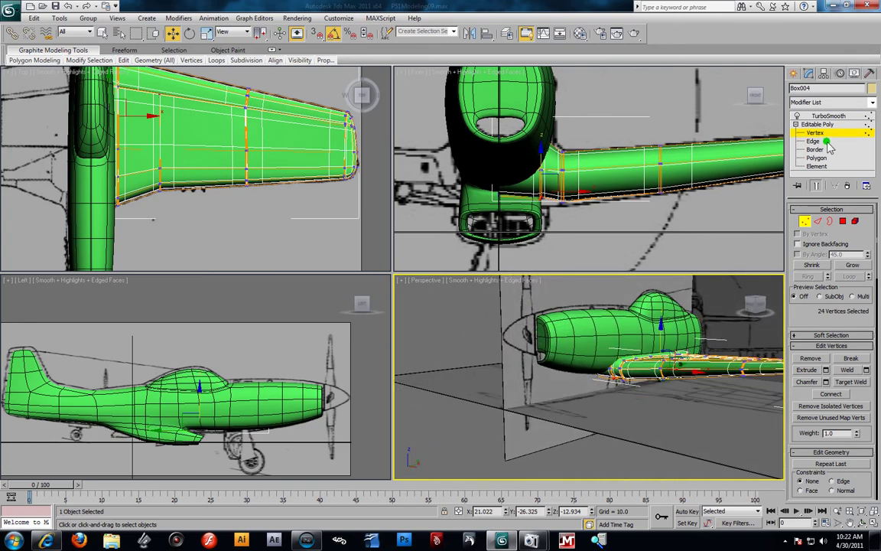
left_click(808, 130)
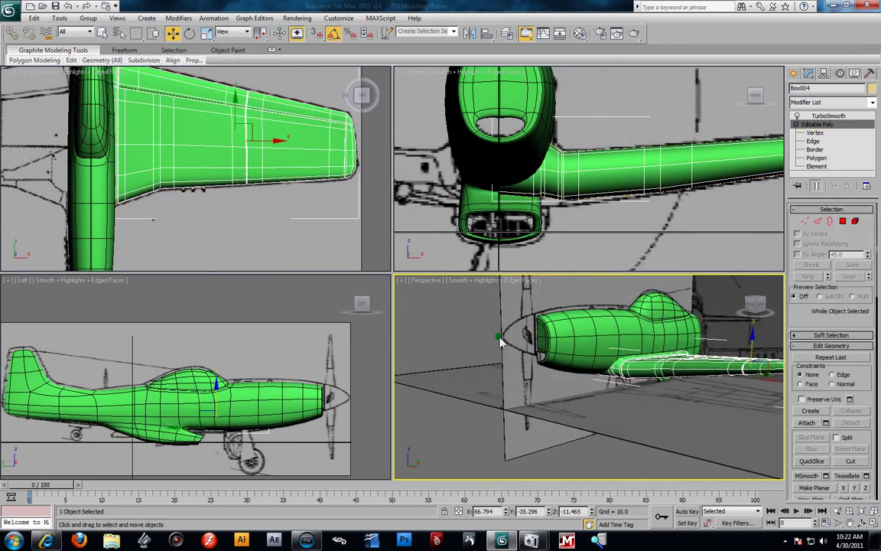
Hide everything except the fuselage and wing, and examine the wing root from the front quarter.
left_click(472, 406)
left_click(636, 337)
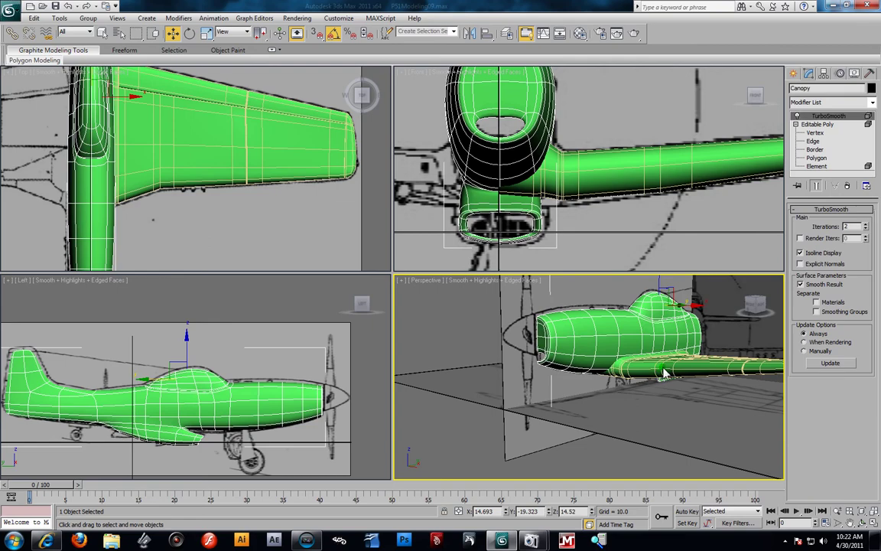
left_click(663, 368, "ctrl")
right_click(663, 369)
left_click(675, 328)
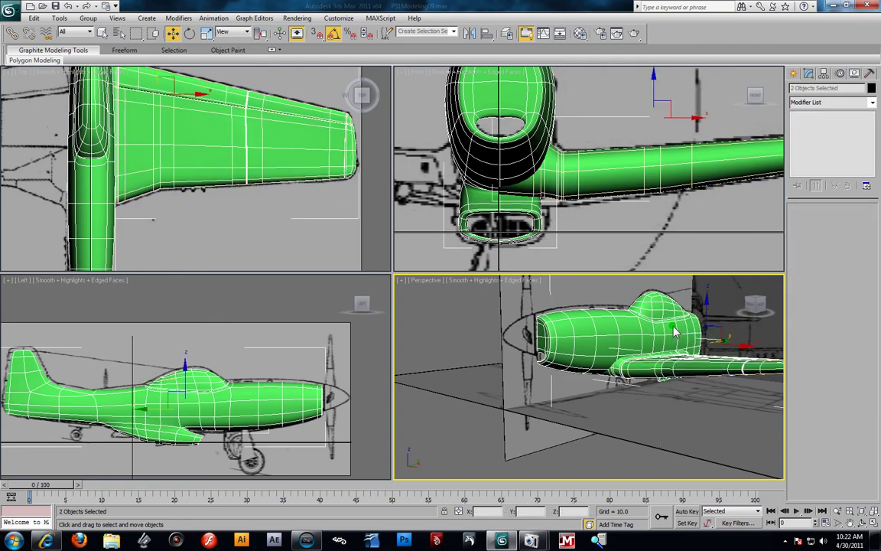
mouse_move(625, 381)
middle_mouse_down("alt")
mouse_move(621, 415)
mouse_move(582, 425)
mouse_move(647, 360)
mouse_move(623, 360)
mouse_move(622, 390)
middle_mouse_up("alt")
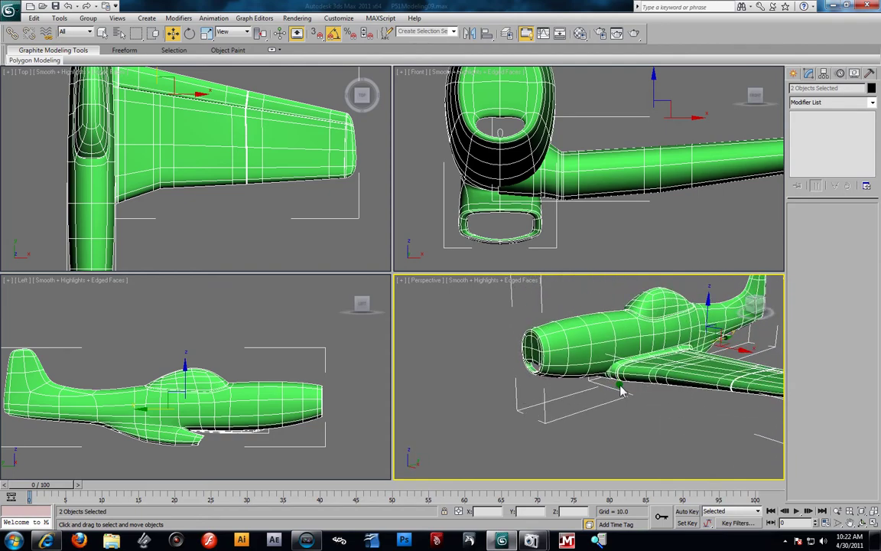
Undo the hiding of the blueprints and the raise of the wing's lower root vertices.
key("ctrl+z")
key("ctrl+z")
key("ctrl+z")
key("ctrl+z")
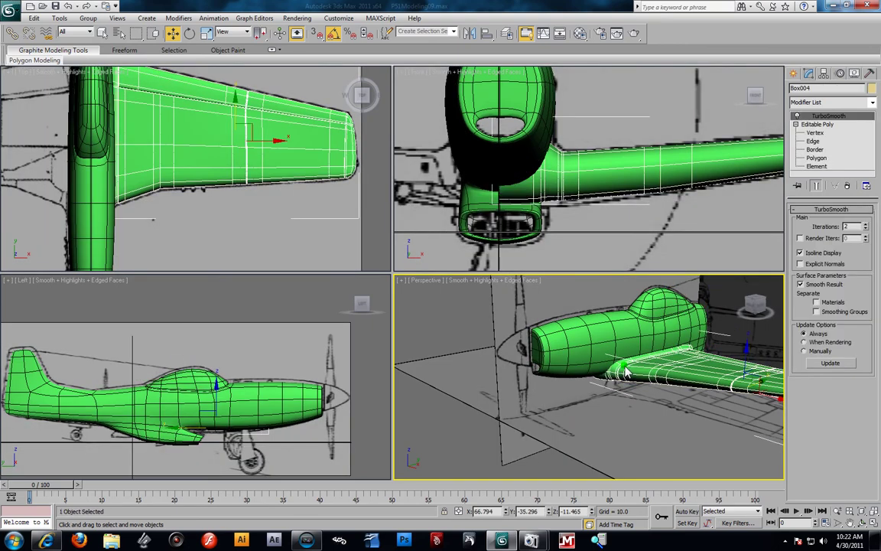
Center the wing's pivot point on the wing object.
scroll(581, 213, "up", 1)
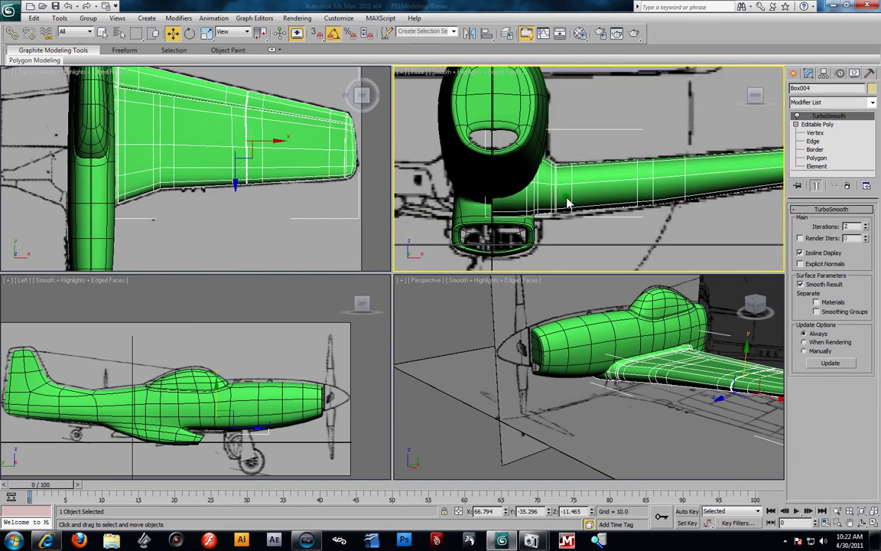
left_click(560, 285)
left_click(585, 188)
scroll(588, 192, "down", 2)
middle_click_drag(625, 216, 598, 214)
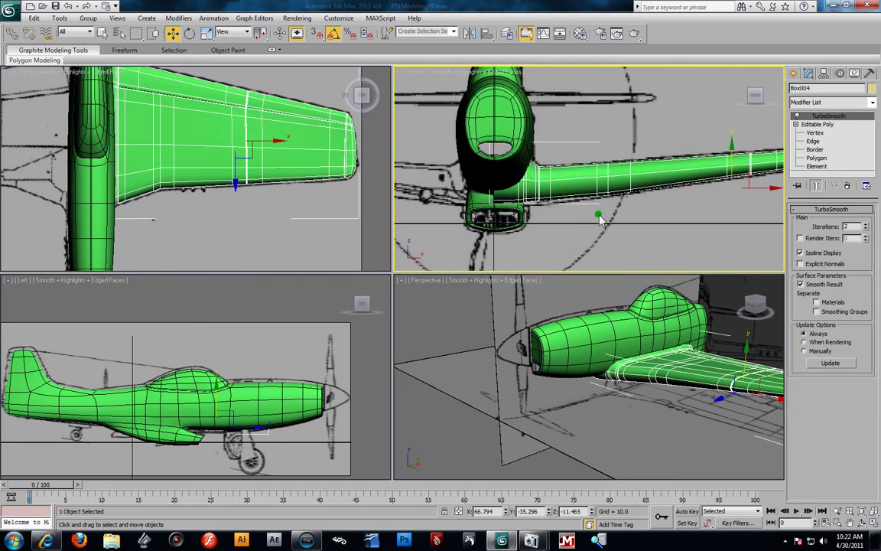
left_click(824, 73)
left_click(831, 140)
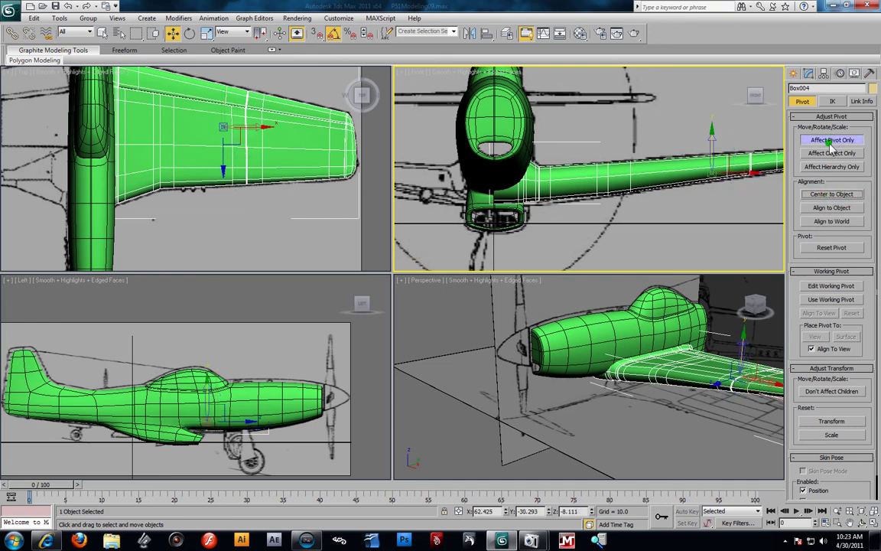
Move the wing up to about Z -7.28 and outward to about X 64.49, aligning it with the front blueprint.
mouse_move(712, 153)
left_mouse_down()
mouse_move(717, 137)
mouse_move(717, 150)
left_mouse_up()
scroll(696, 153, "down", 5)
middle_click_drag(662, 164, 680, 165)
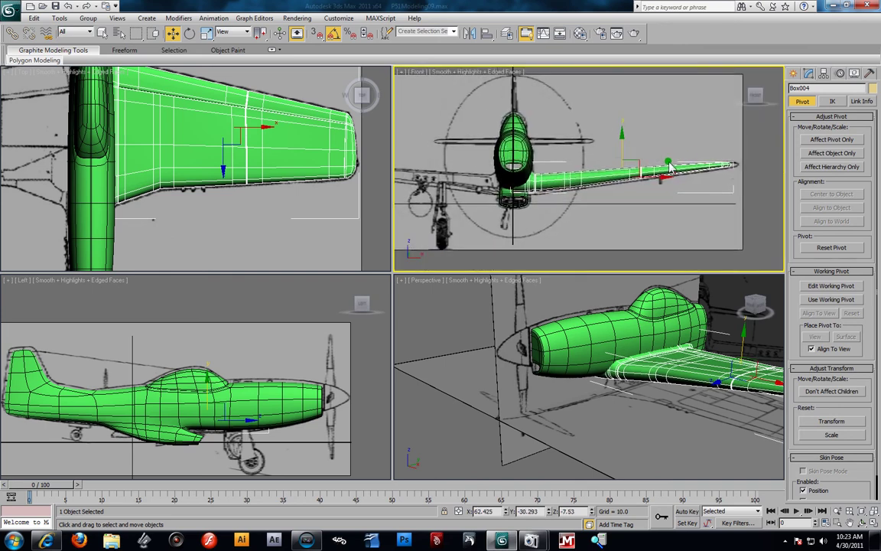
left_click_drag(648, 179, 629, 154)
scroll(589, 182, "up", 5)
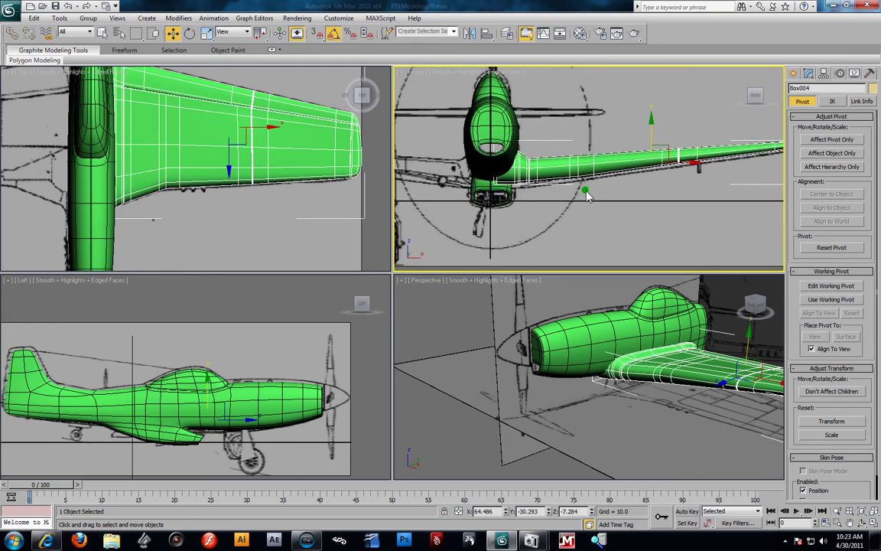
scroll(603, 167, "down", 2)
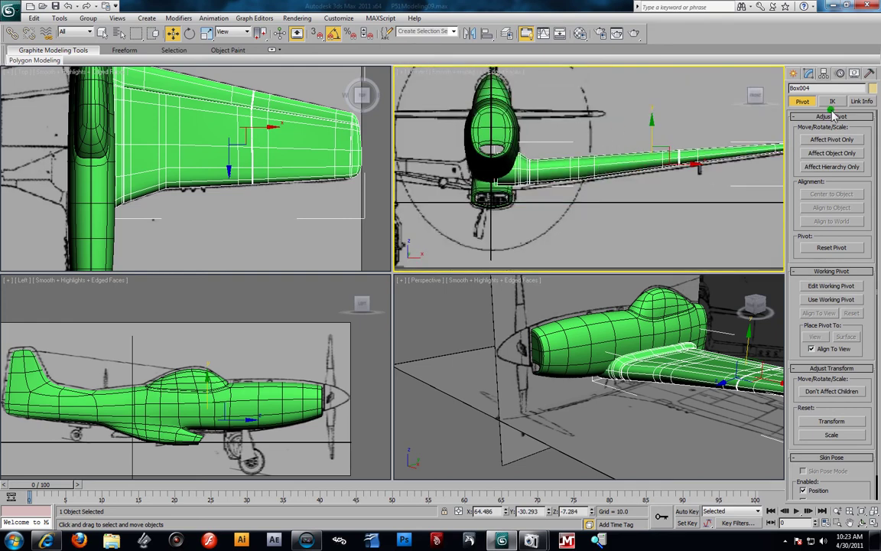
Move the wing's innermost root vertices inward along X to about 14.92, at the fuselage centerline, and leave the Vertex level.
left_click(809, 74)
left_click(815, 133)
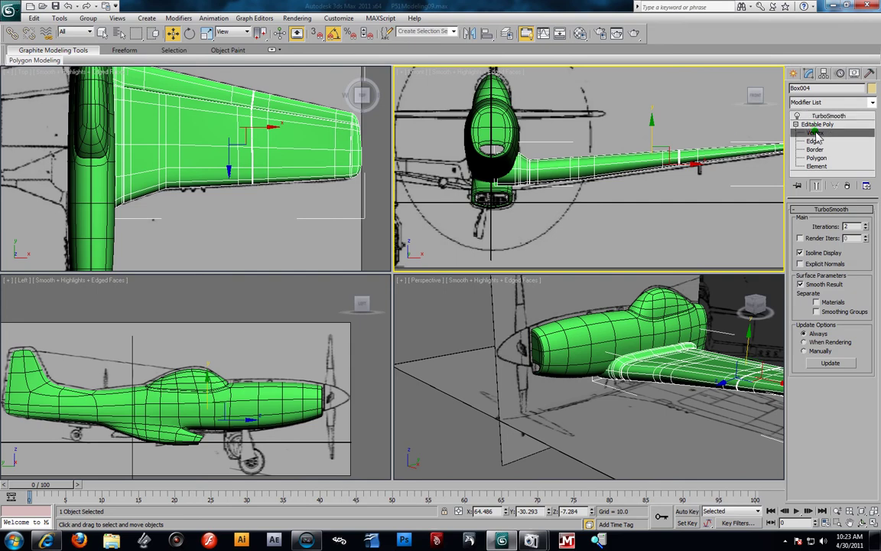
scroll(552, 160, "up", 2)
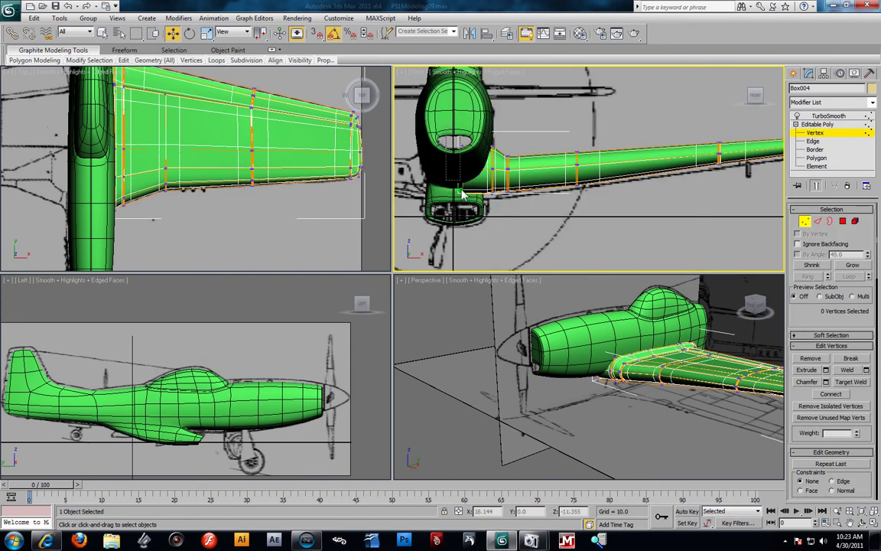
left_click_drag(475, 220, 490, 186)
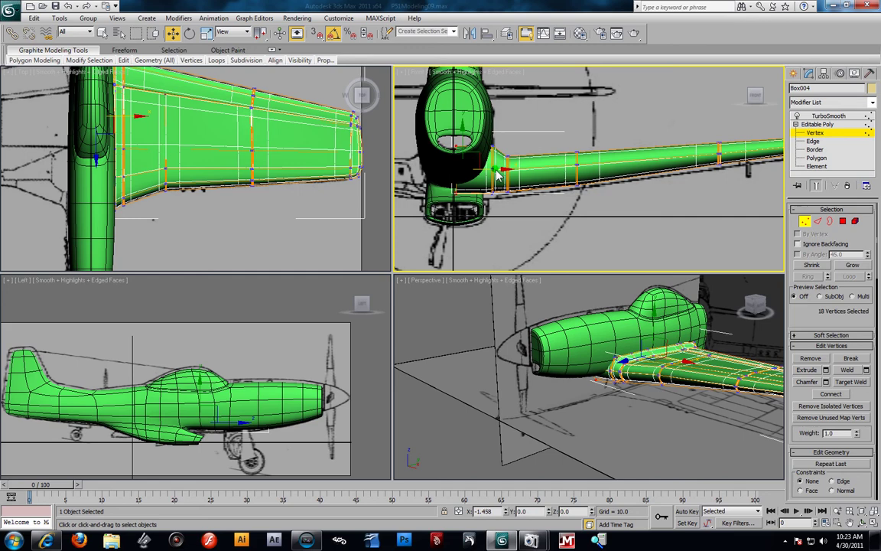
left_click_drag(496, 176, 526, 152)
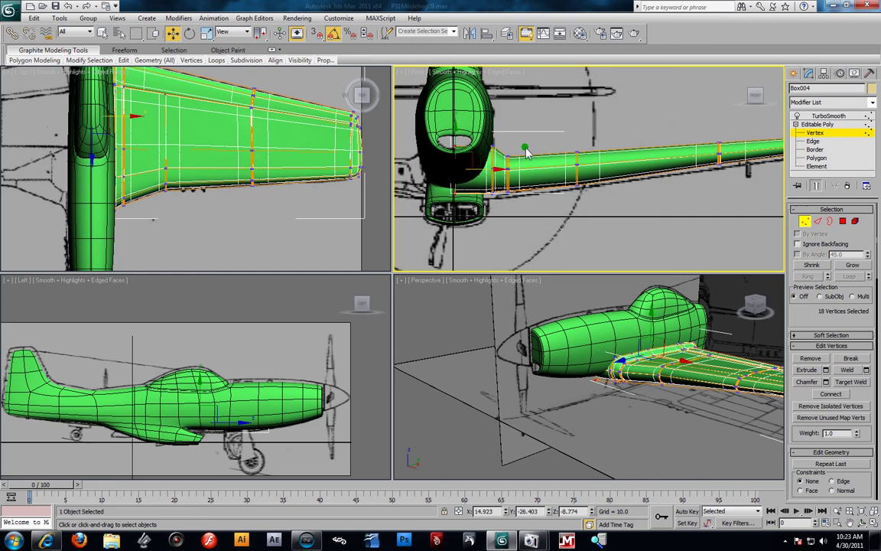
left_click(816, 134)
Select the wing and delete its TurboSmooth modifier.
left_click(665, 226)
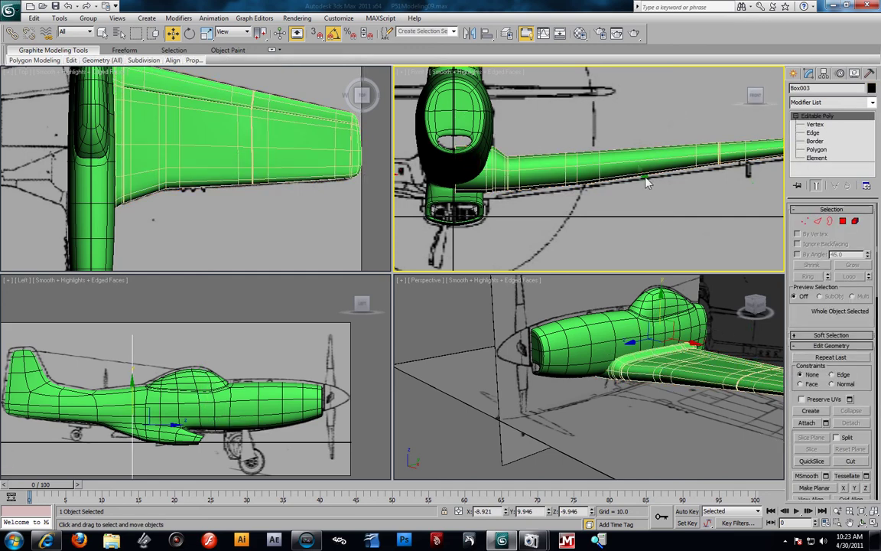
left_click(638, 166)
scroll(566, 243, "down", 2)
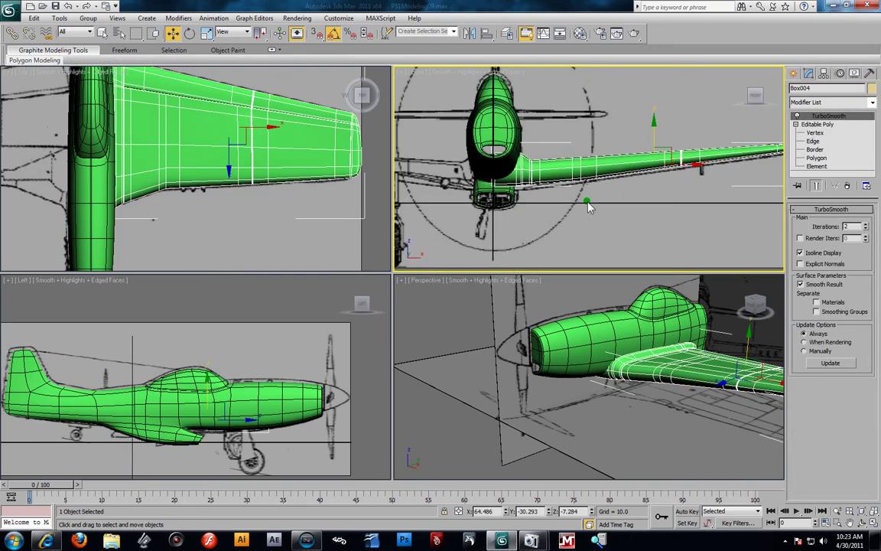
right_click(817, 116)
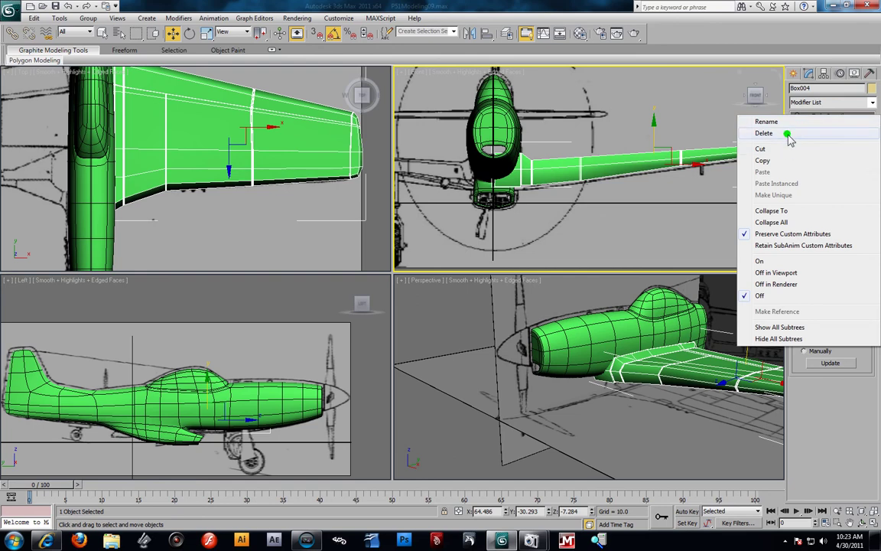
left_click(788, 135)
left_click(447, 315)
left_click(588, 166)
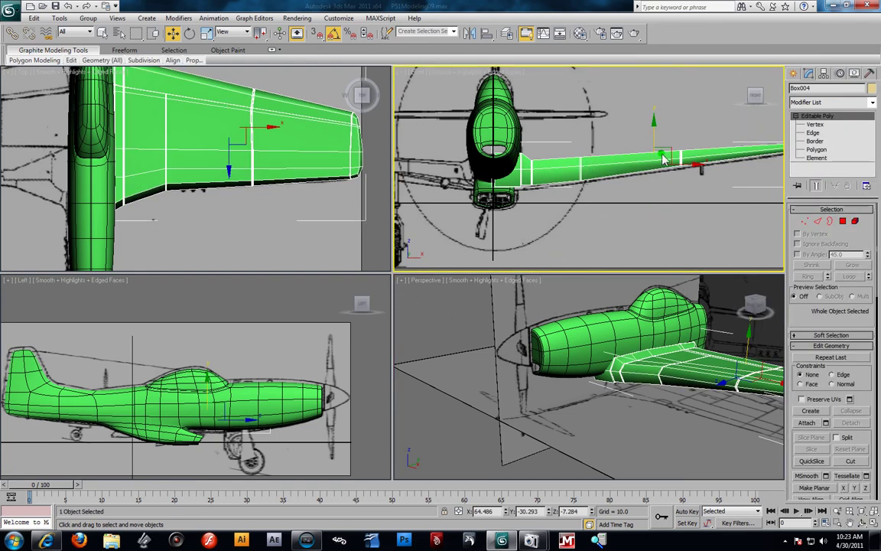
Move only the wing's pivot along X to the fuselage centerline, at about X 14.74.
left_click(826, 74)
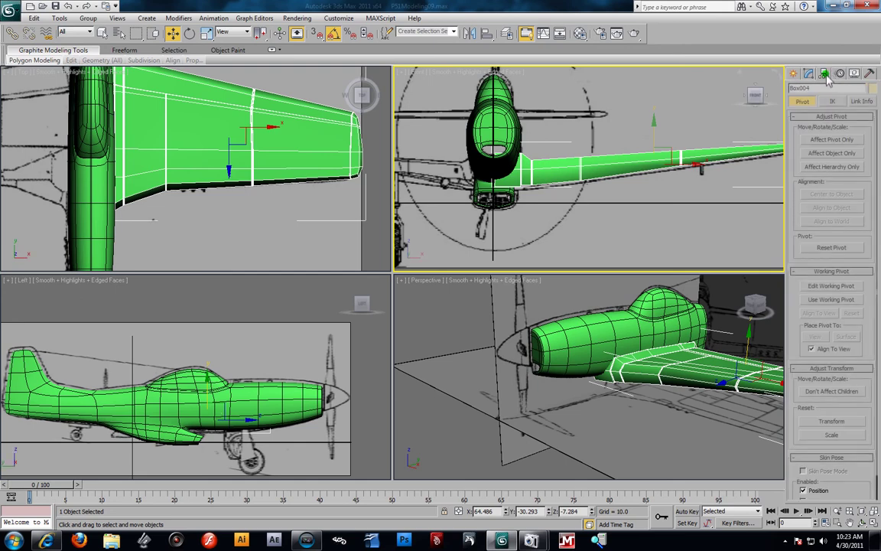
left_click(831, 141)
left_click_drag(688, 170, 527, 179)
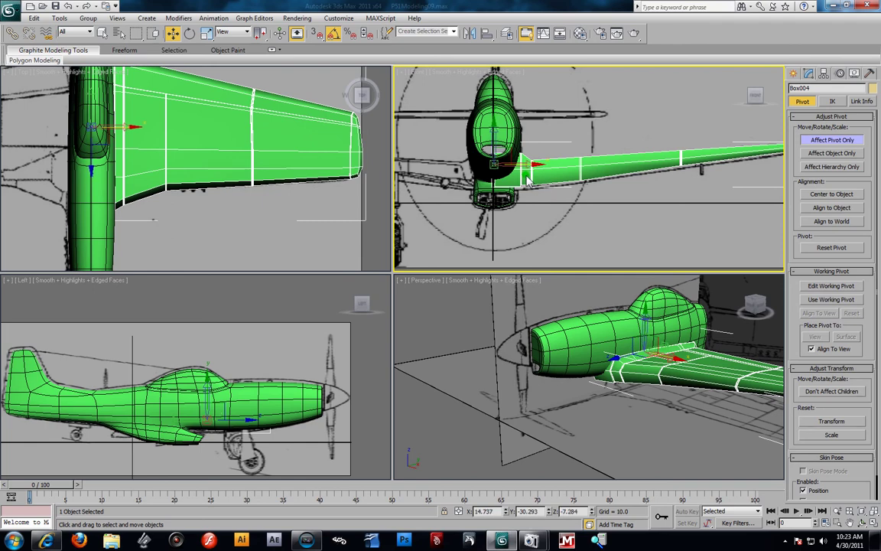
left_click(832, 140)
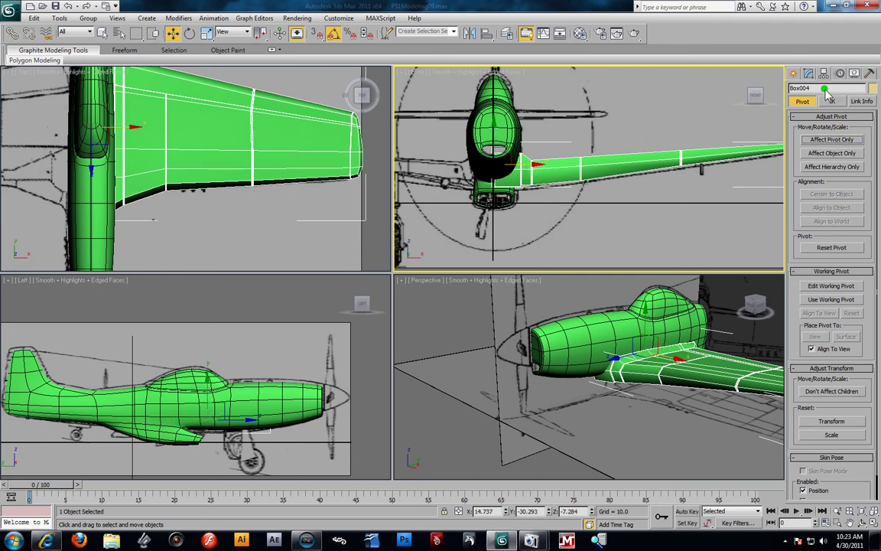
Add a Symmetry modifier to the wing to mirror it along X onto the other side of the fuselage.
left_click(809, 74)
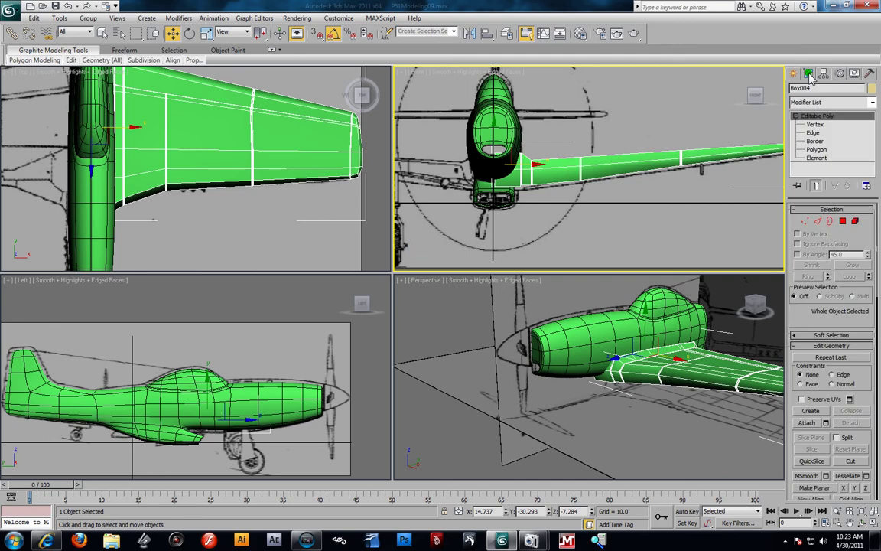
left_click(872, 102)
left_click_drag(872, 123, 875, 365)
left_click(849, 365)
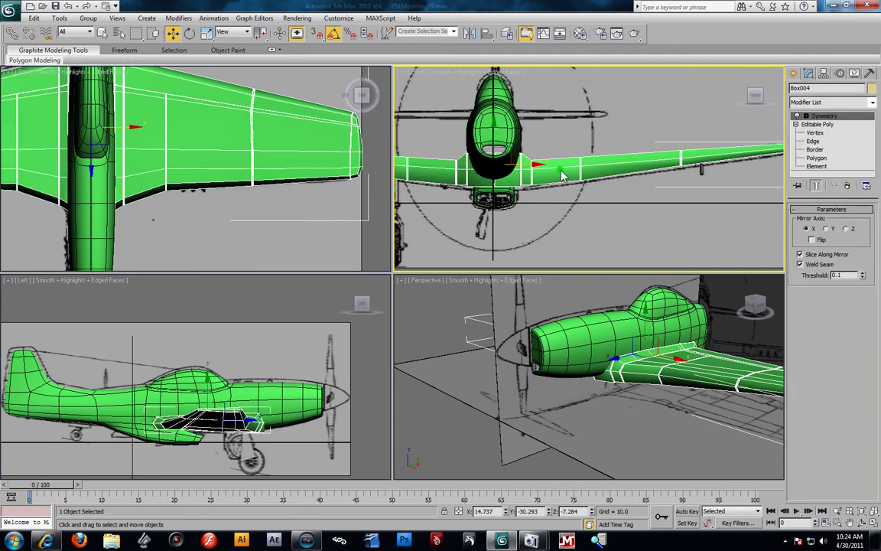
middle_click_drag(561, 170, 626, 184)
scroll(626, 184, "up", 3)
middle_click_drag(589, 209, 641, 162)
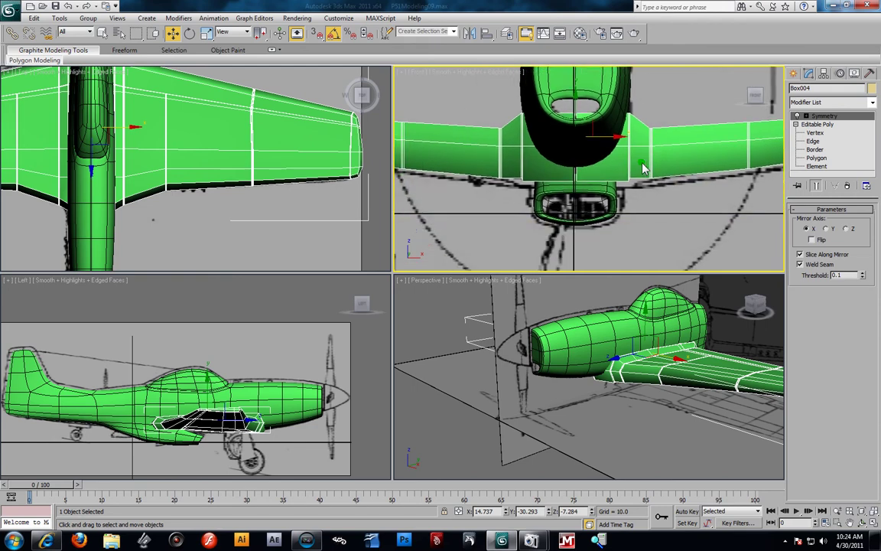
Shift the Symmetry mirror plane about 0.17 along X, and move the whole wing to about X 14.58.
left_click(806, 117)
left_click(825, 124)
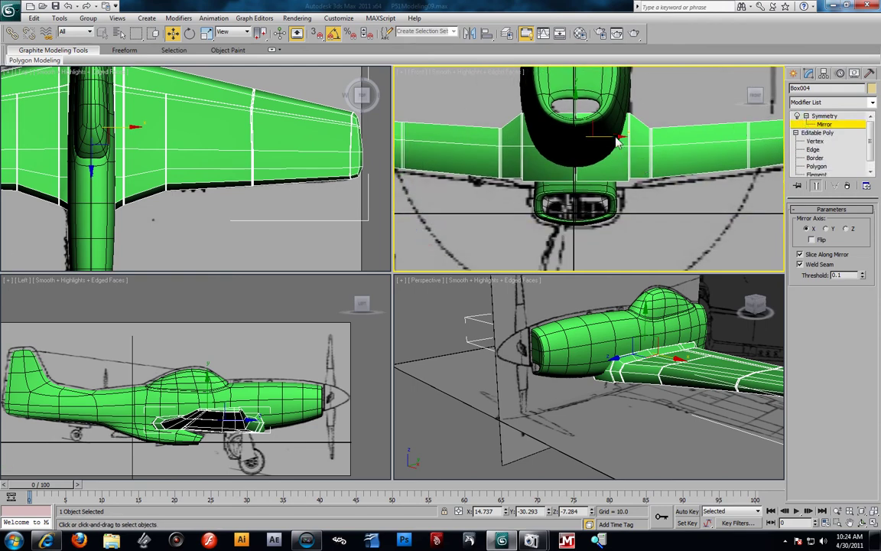
left_click_drag(616, 138, 619, 143)
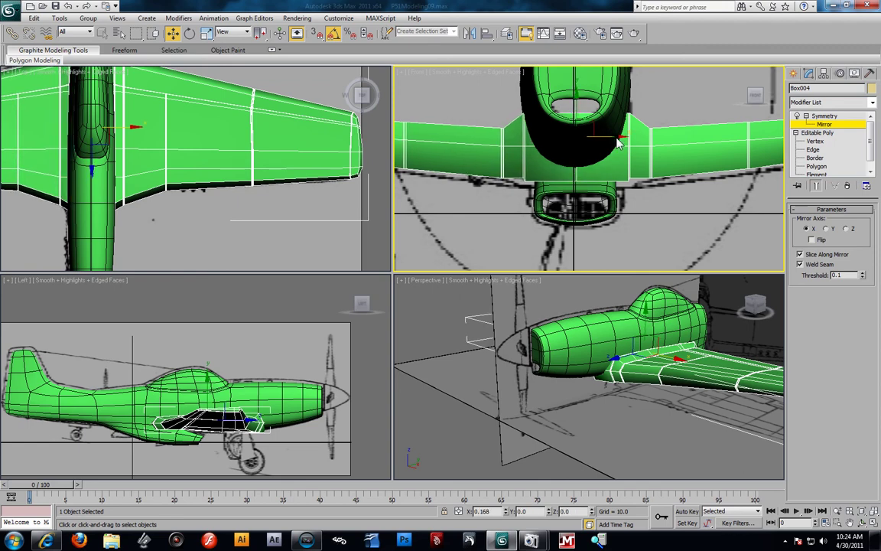
left_click(831, 122)
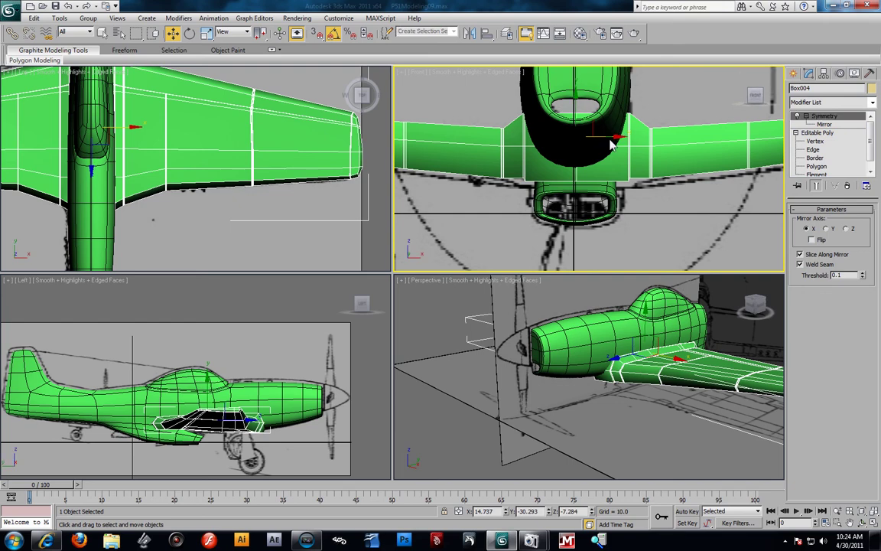
left_click_drag(616, 140, 615, 140)
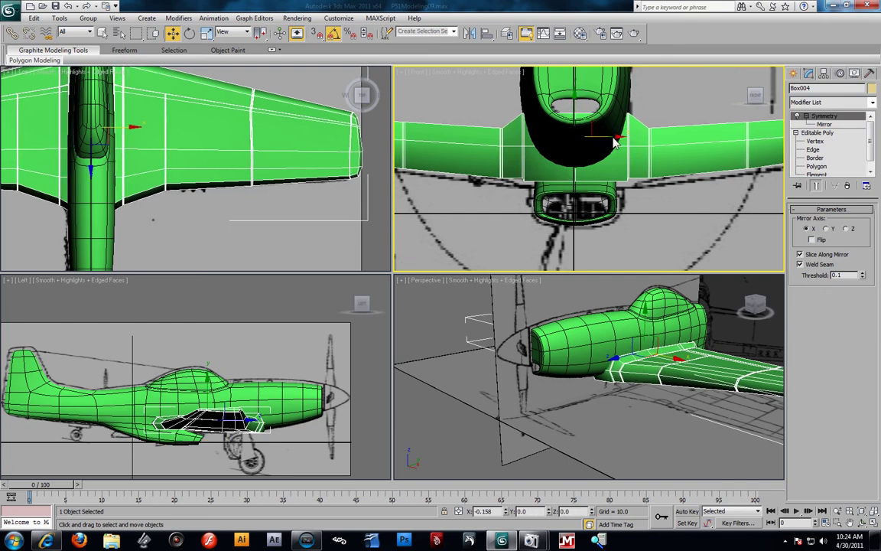
Add a TurboSmooth modifier above the wing's Symmetry modifier.
left_click(872, 101)
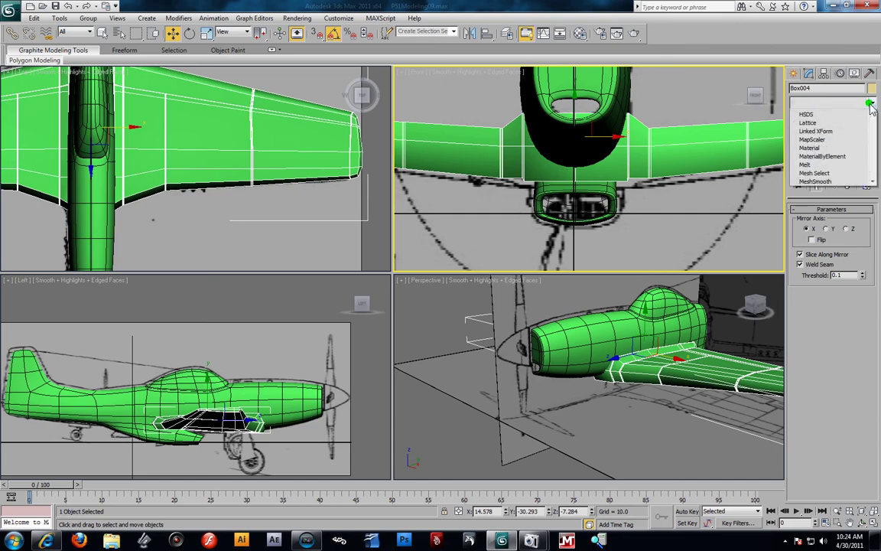
left_click_drag(872, 115, 869, 372)
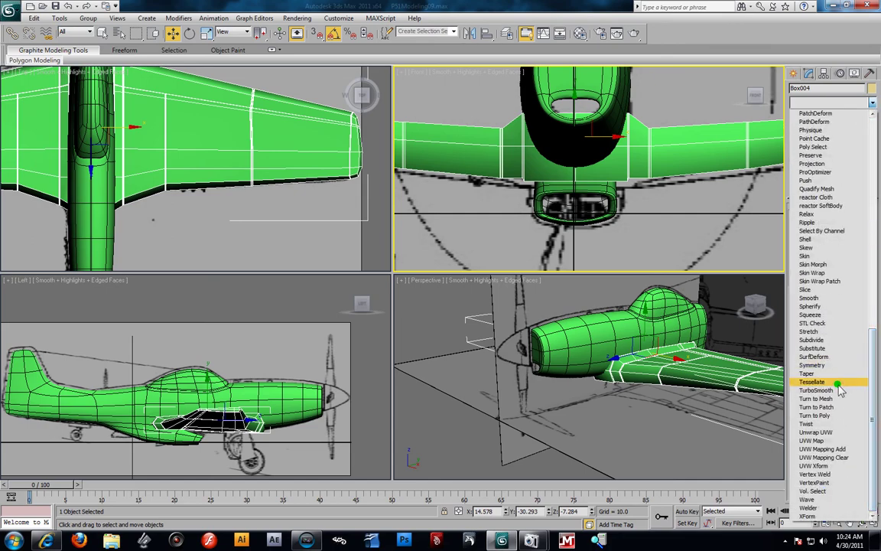
left_click(836, 390)
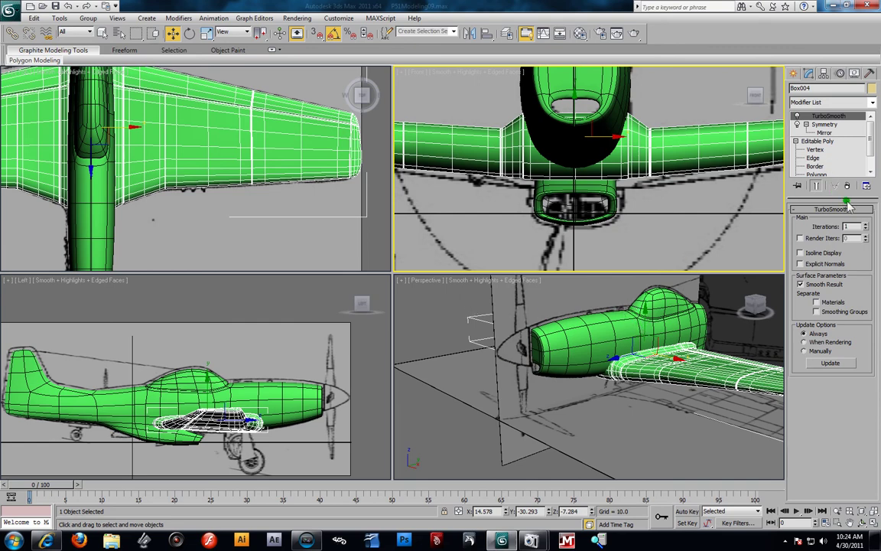
Set the wing's TurboSmooth to 2 iterations with Isoline Display enabled, and deselect the wing.
left_click(866, 223)
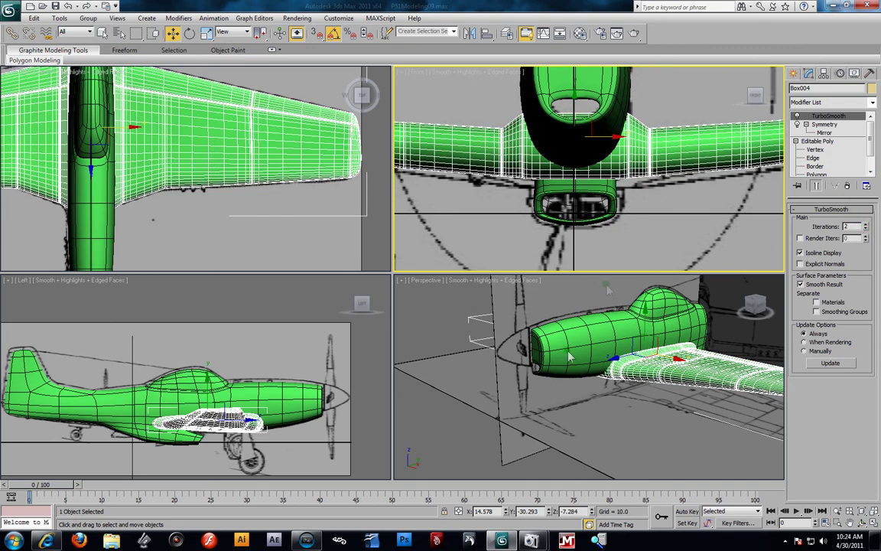
left_click(428, 310)
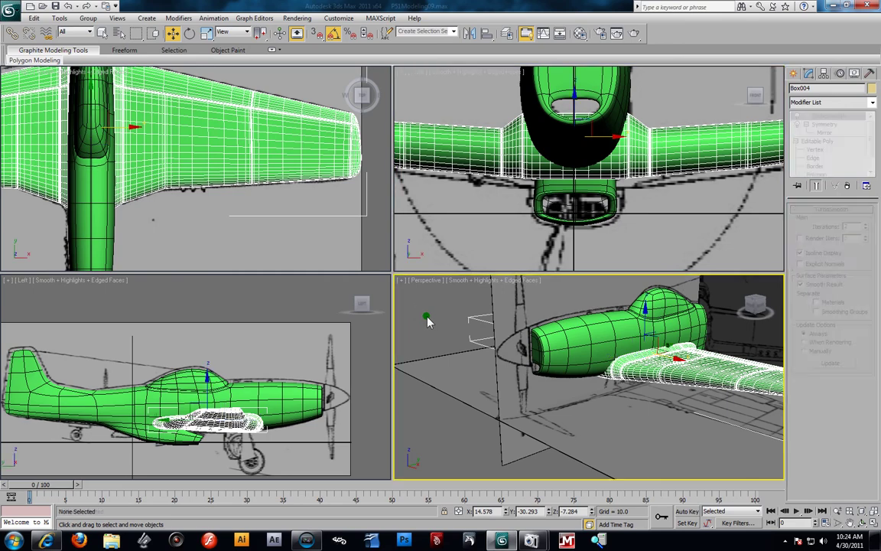
Select the fuselage and the wing together and hide all unselected objects, including the blueprint planes.
left_click(650, 374)
left_click(652, 374, "ctrl")
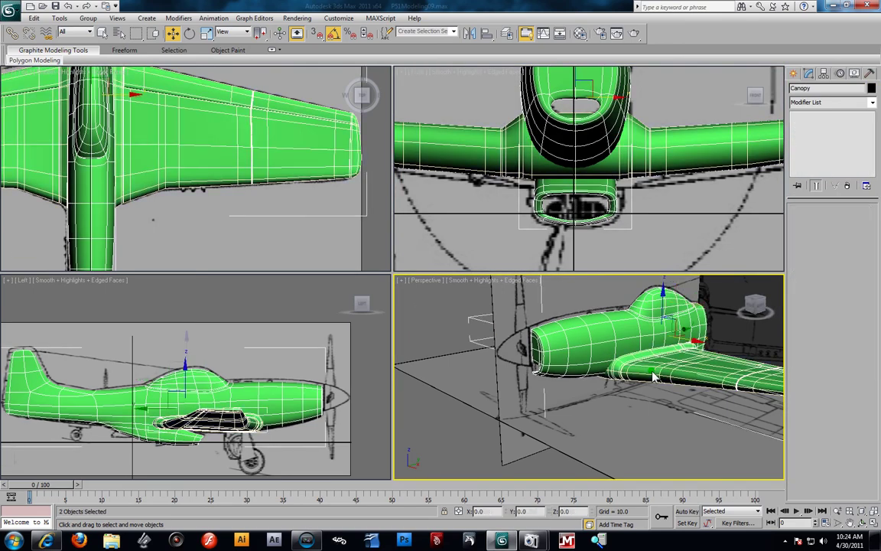
right_click(652, 372)
left_click(682, 330)
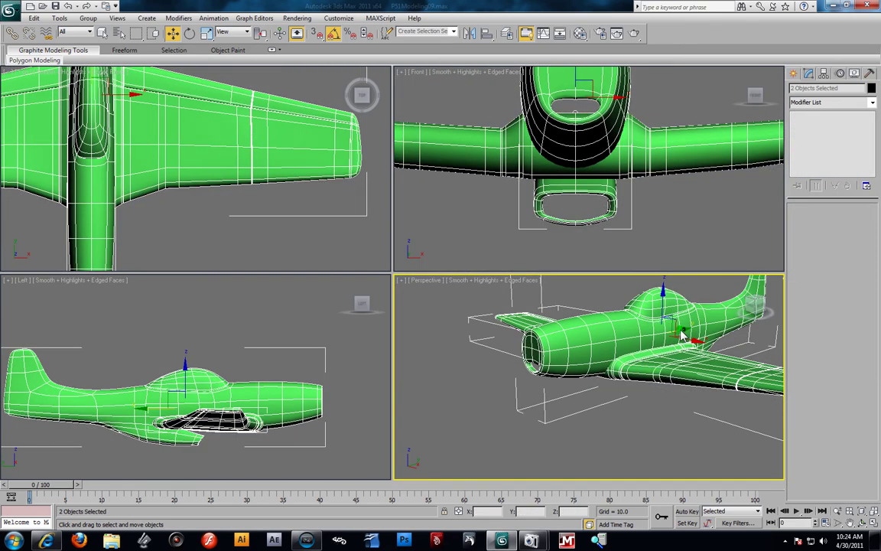
In a maximized perspective view, raise the wing along Z to about -4.15 relative to the fuselage.
key("alt+w")
middle_click_drag(459, 300, 454, 212, "alt")
scroll(496, 215, "down", 4)
left_click(582, 251)
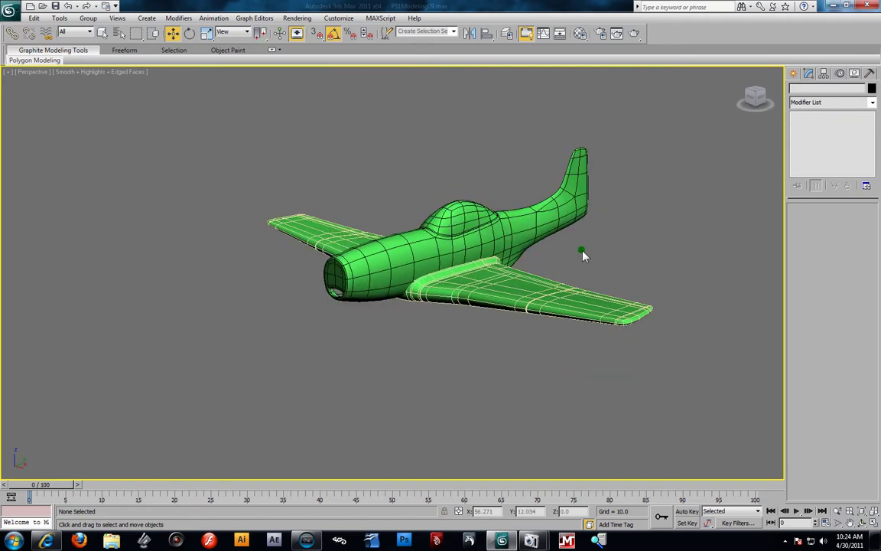
left_click(433, 255)
left_click_drag(447, 236, 446, 230)
Examine the smoothed wing and its joint with the fuselage from several angles, with and without edged faces.
middle_click_drag(446, 229, 541, 287, "alt")
scroll(520, 244, "up", 3)
scroll(459, 280, "up", 2)
middle_click_drag(452, 279, 551, 254, "alt")
scroll(551, 256, "down", 3)
middle_click_drag(624, 228, 493, 300, "alt")
scroll(589, 253, "down", 4)
key("F4")
scroll(493, 300, "up", 10)
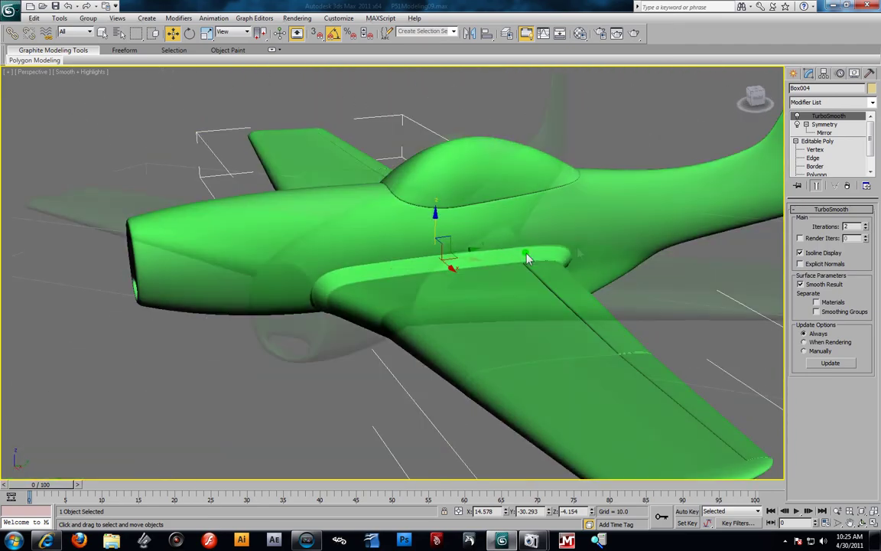
middle_click_drag(526, 259, 580, 254, "alt")
key("z")
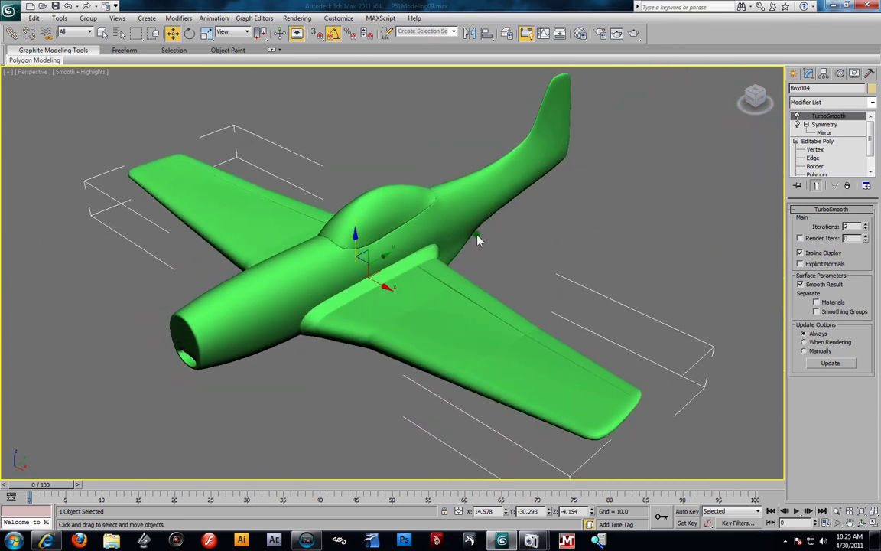
key("F4")
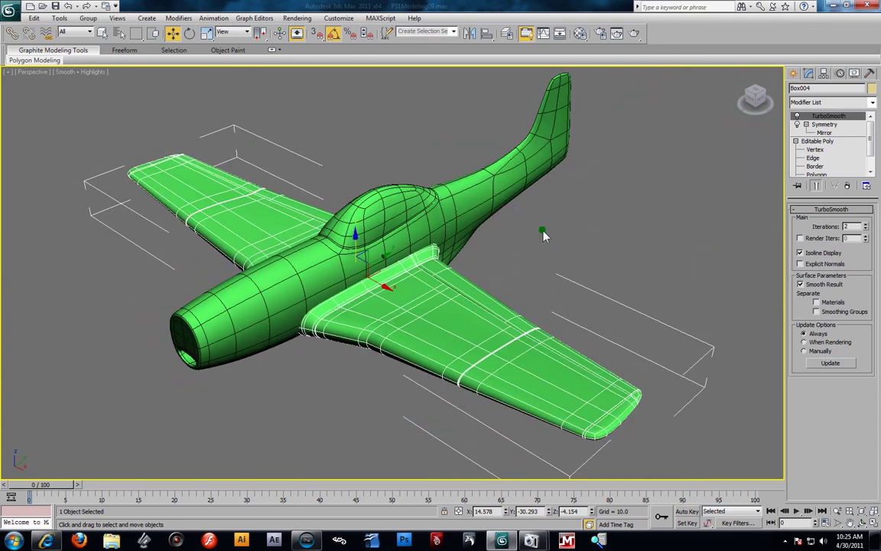
middle_click_drag(543, 264, 543, 258, "alt")
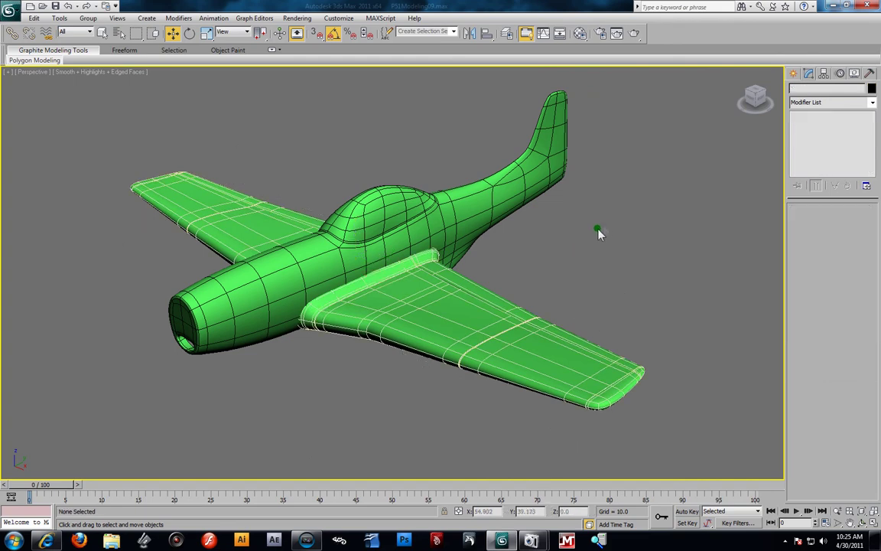